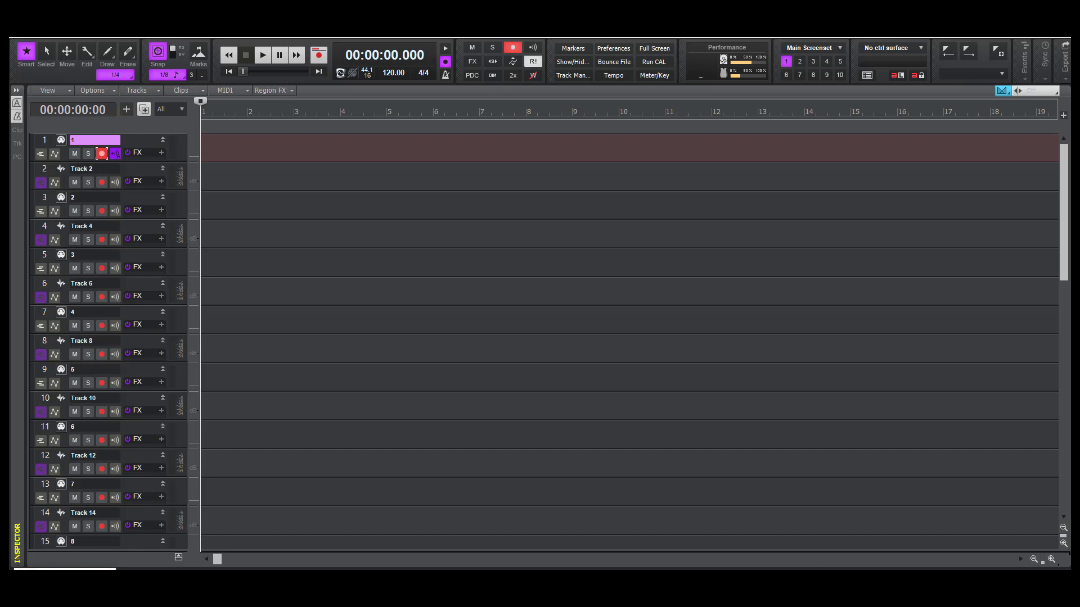
# Load the Bendhir patch from the Ancient Era Persia percussion instruments into ENGINE's first layer and reposition the plug-in window
pyautogui.click(31, 569)
pyautogui.click(33, 424)
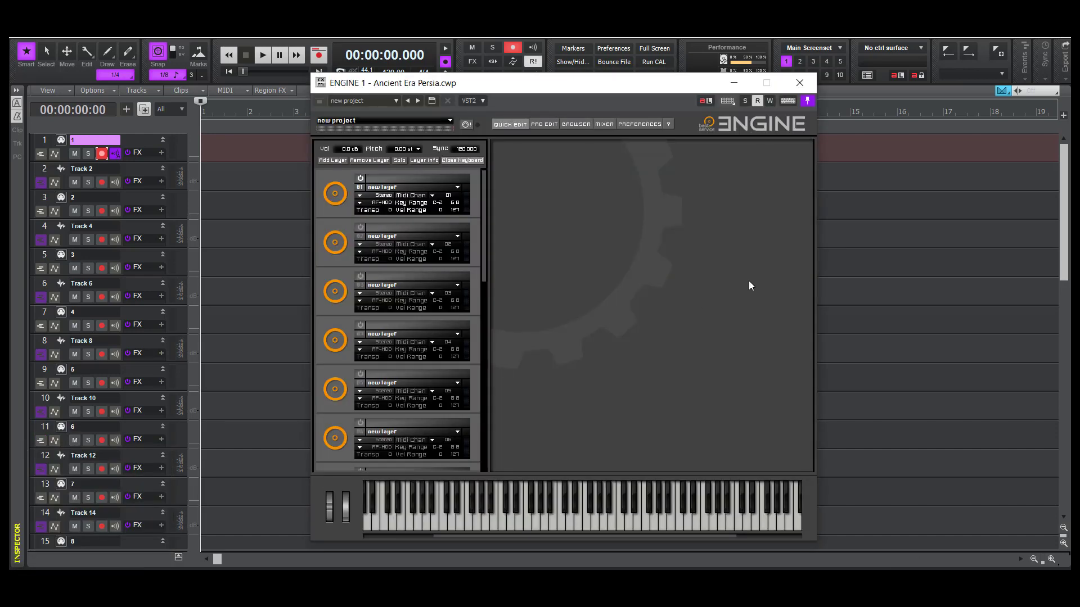
pyautogui.click(457, 188)
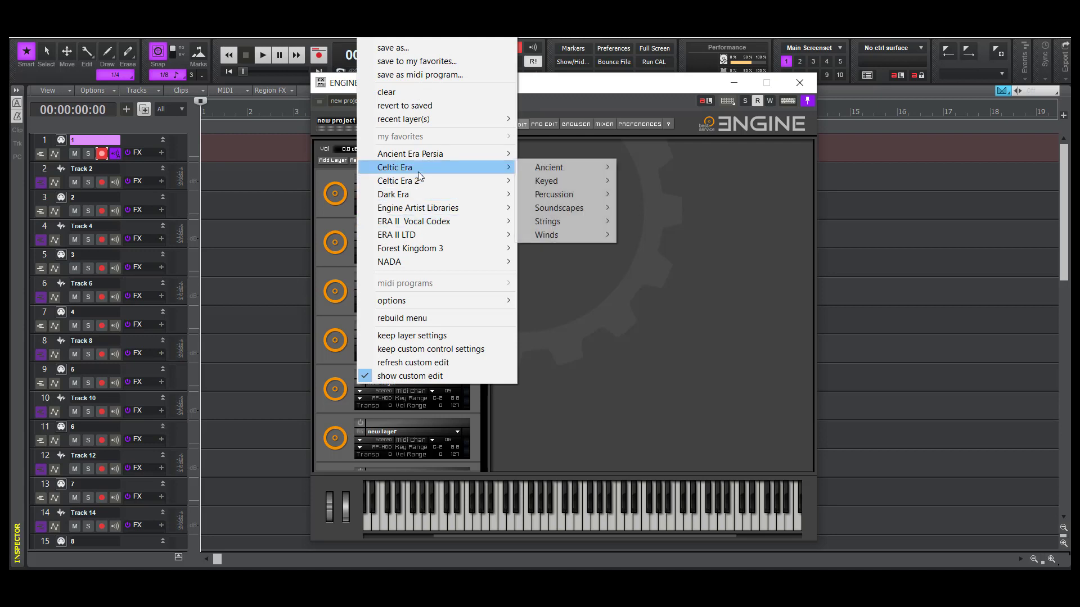
pyautogui.moveTo(425, 158)
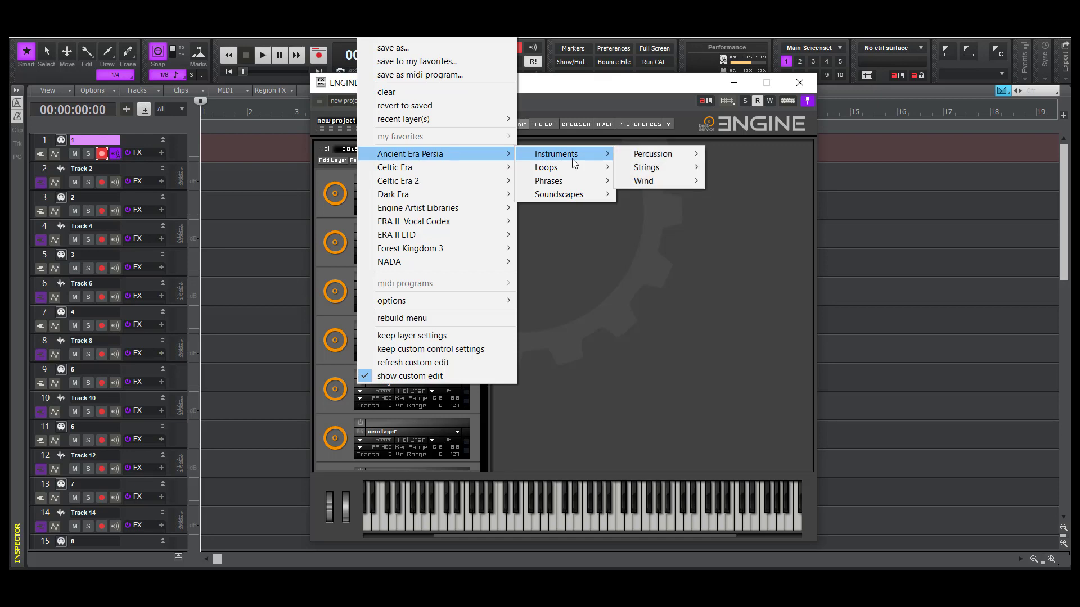
pyautogui.moveTo(575, 173)
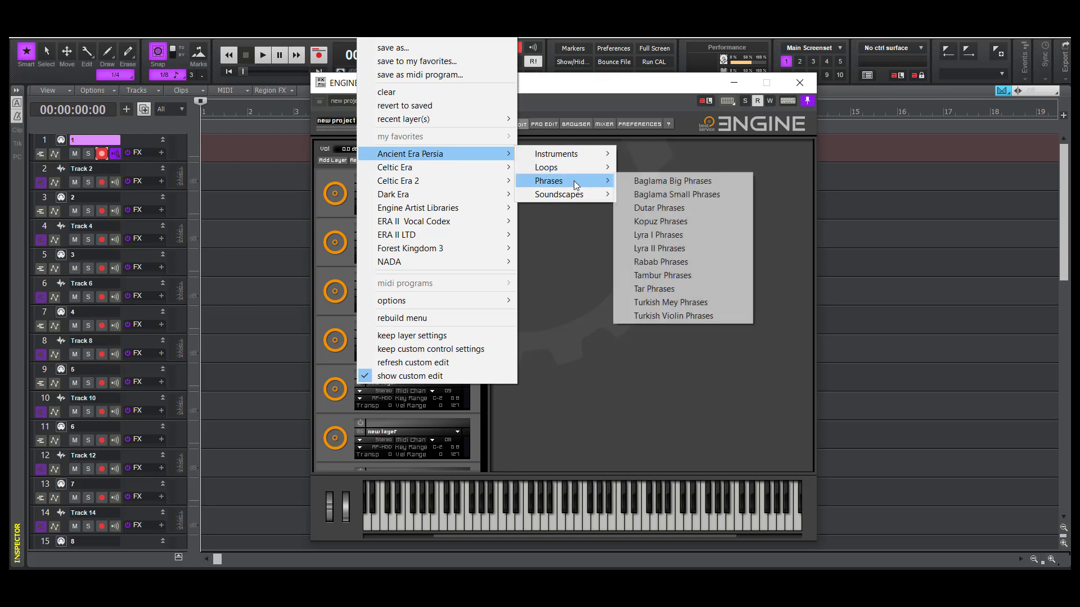
pyautogui.moveTo(575, 195)
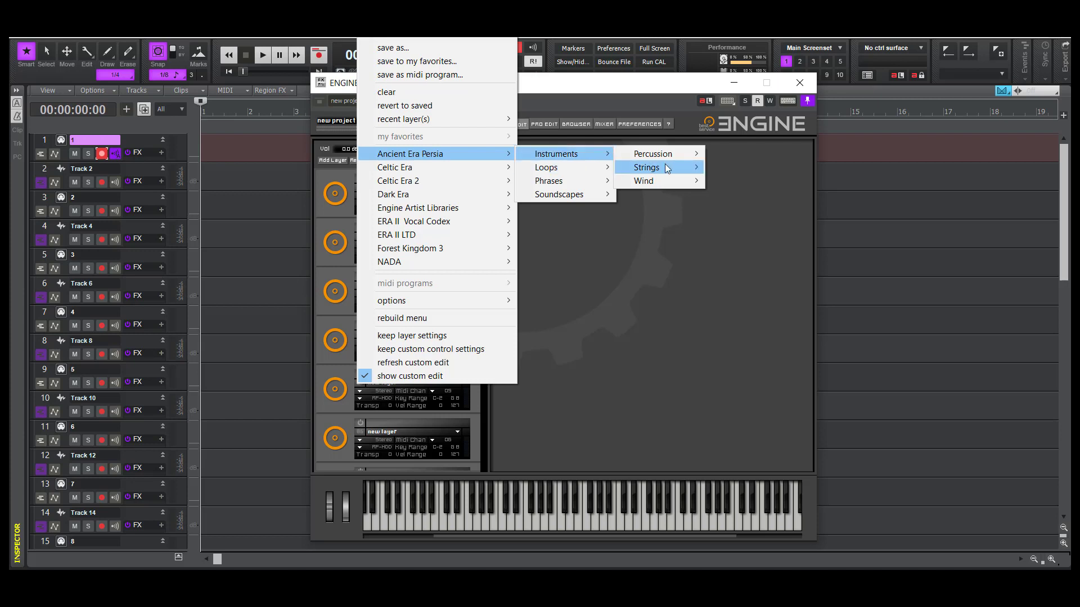
pyautogui.moveTo(675, 159)
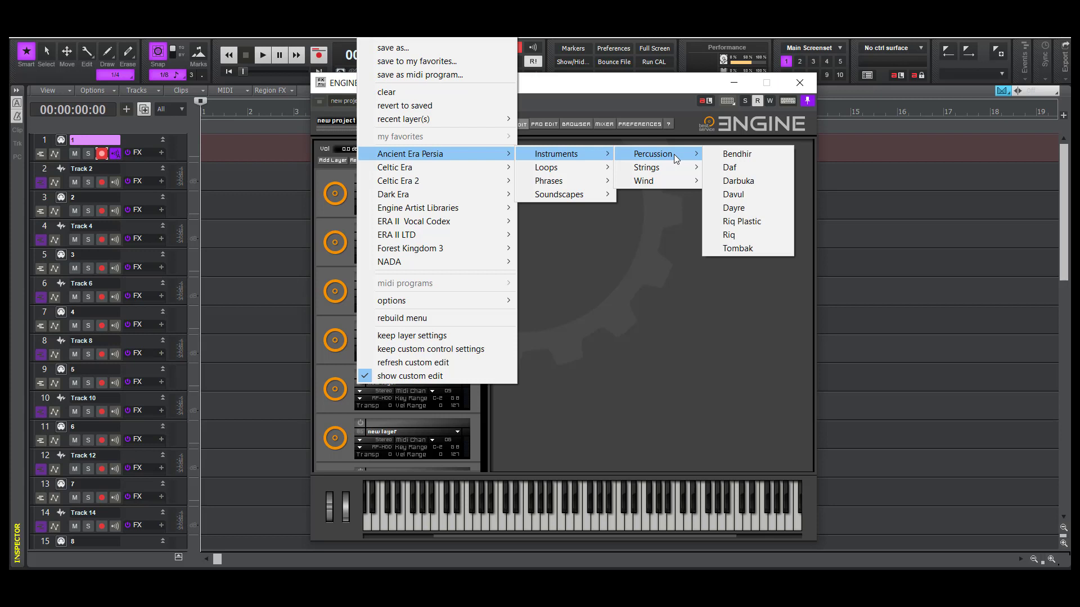
pyautogui.click(758, 157)
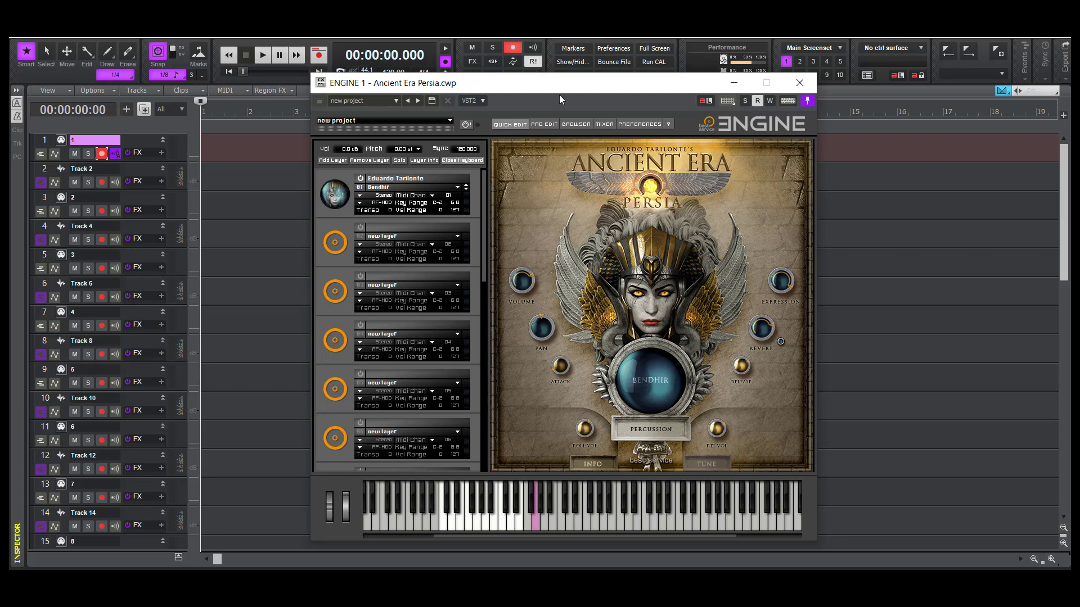
pyautogui.moveTo(559, 99); pyautogui.dragTo(509, 112)
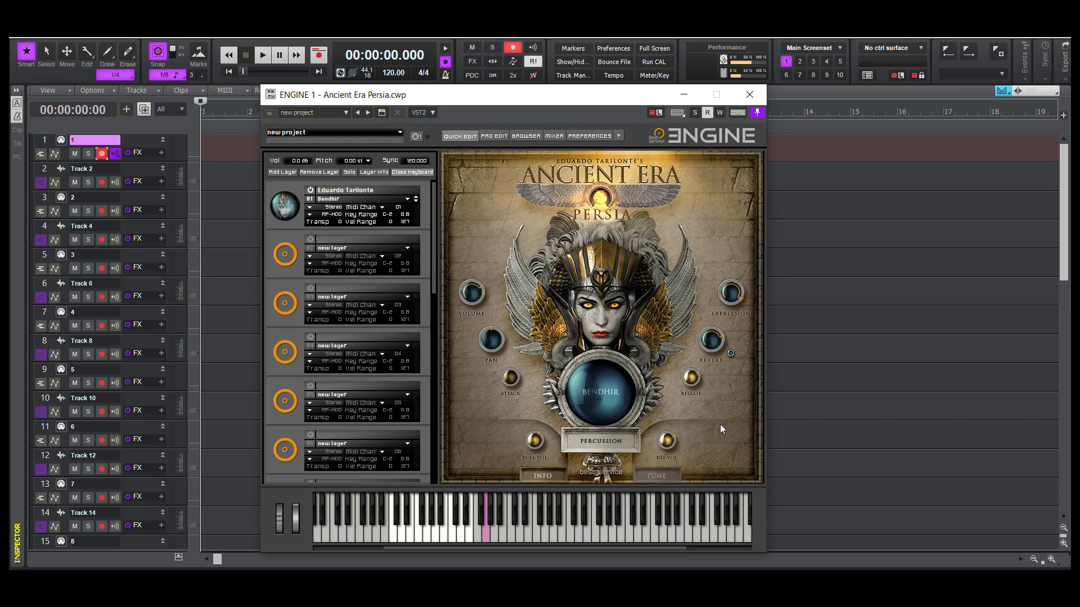
# Read the description of the Bendhir on the instrument's info page and return to the main page
pyautogui.click(536, 477)
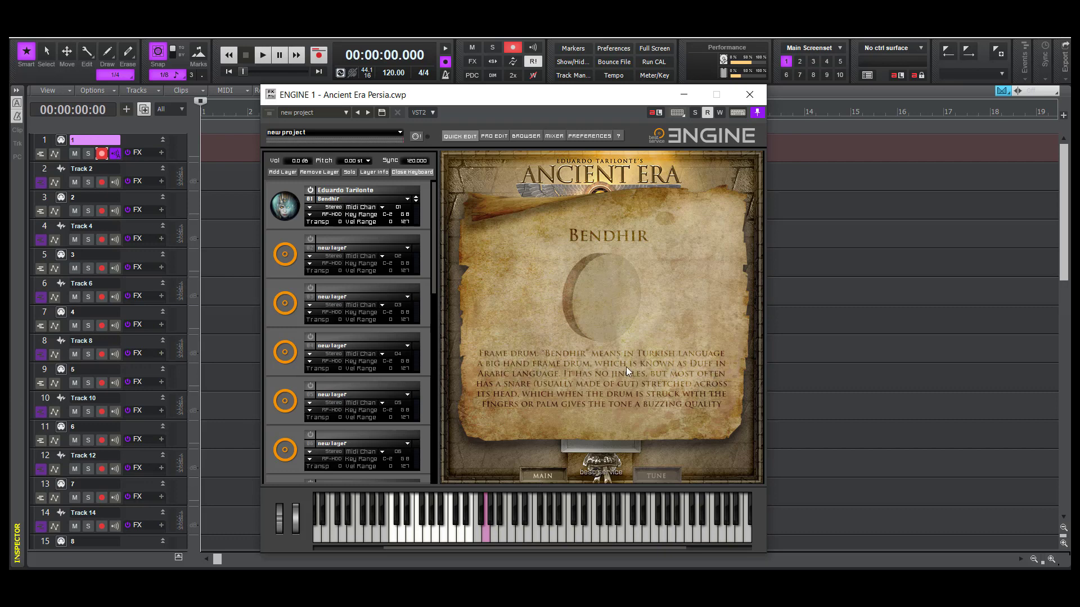
pyautogui.click(543, 475)
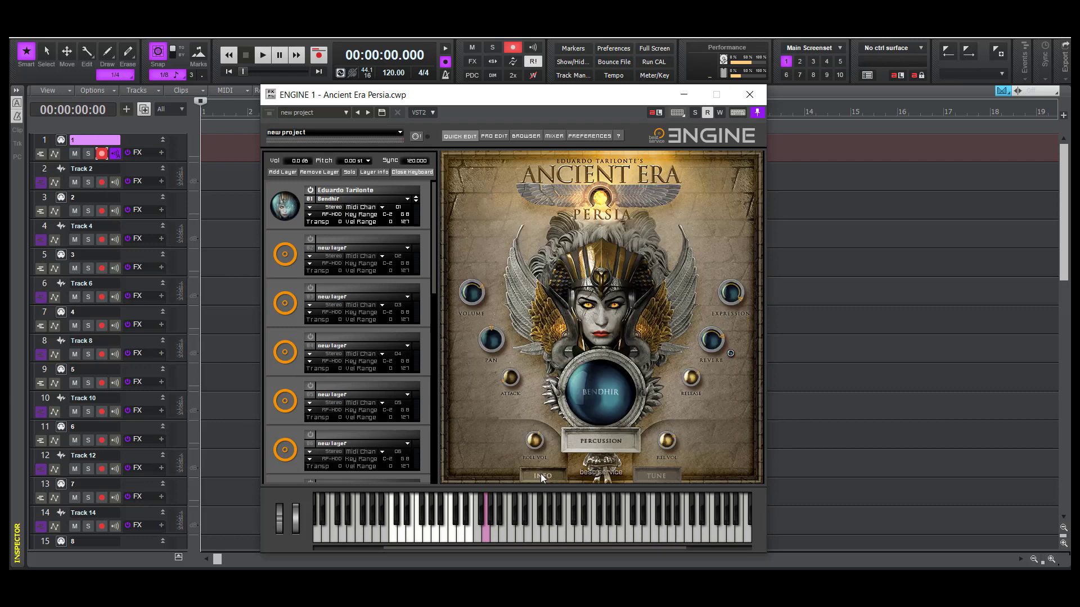
pyautogui.click(541, 475)
pyautogui.click(541, 475)
pyautogui.click(541, 475)
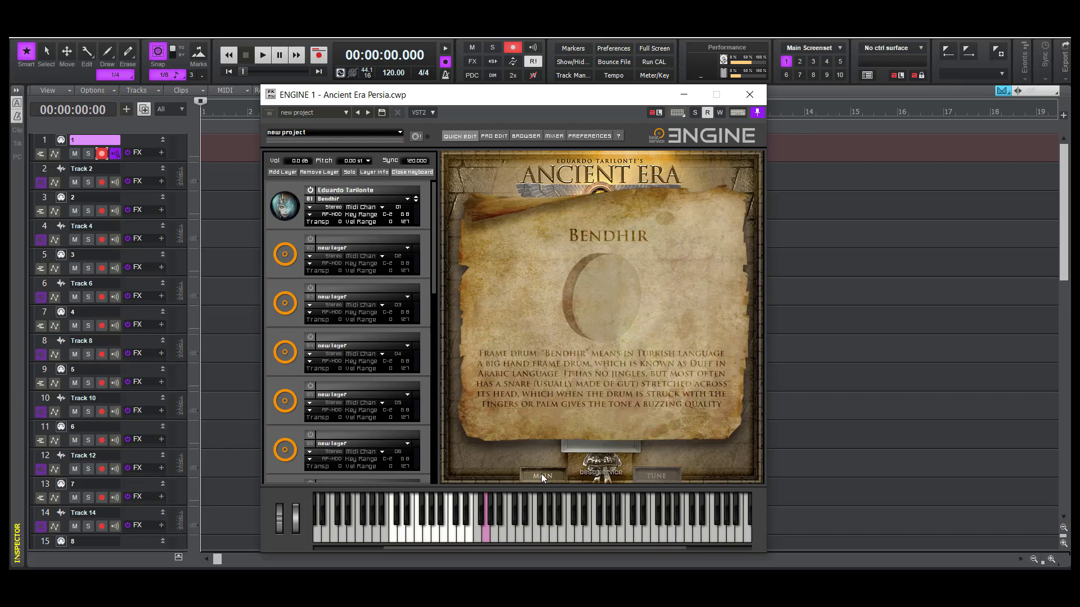
pyautogui.click(541, 475)
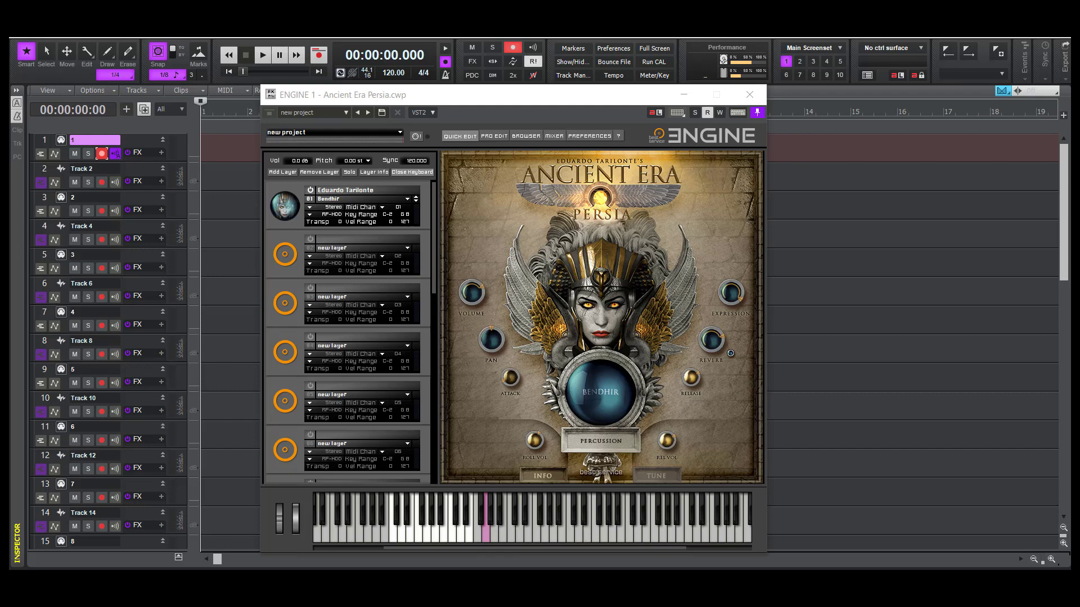
# Move the Excel patch list beside the track list and rename track 2 in Cakewalk as Bendhr
pyautogui.hotkey('alt', 'Tab')
pyautogui.moveTo(815, 56); pyautogui.dragTo(652, 56)
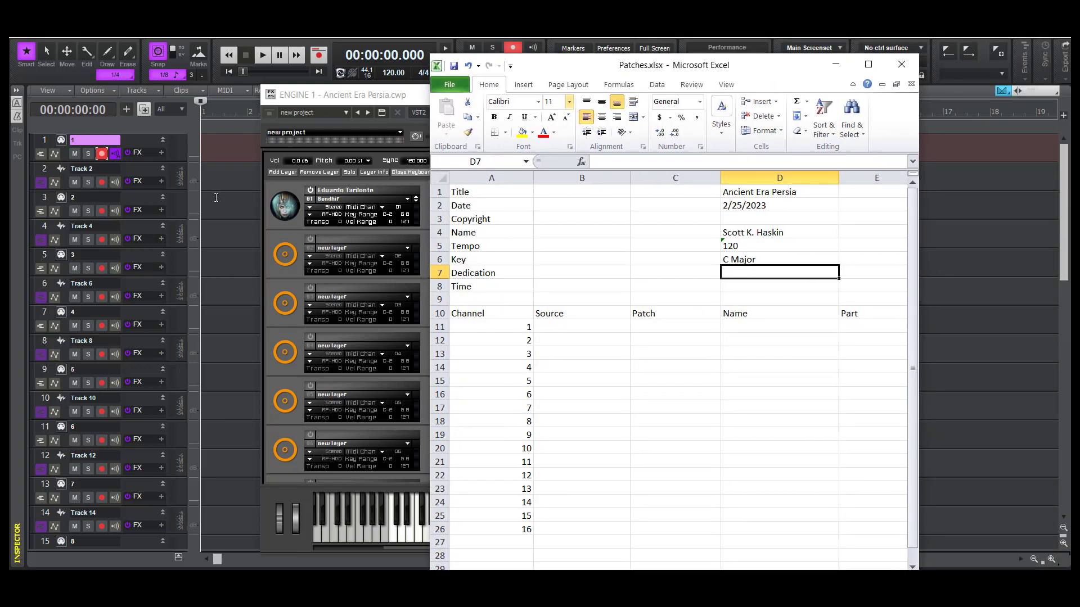
pyautogui.doubleClick(81, 168)
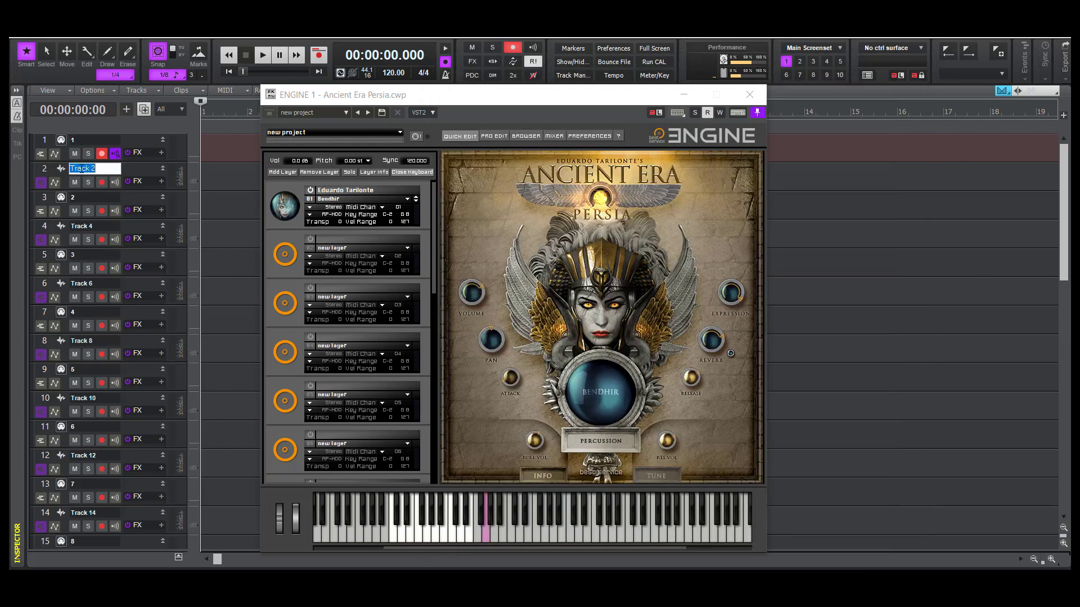
pyautogui.write('Bendhr')
pyautogui.press('Return')
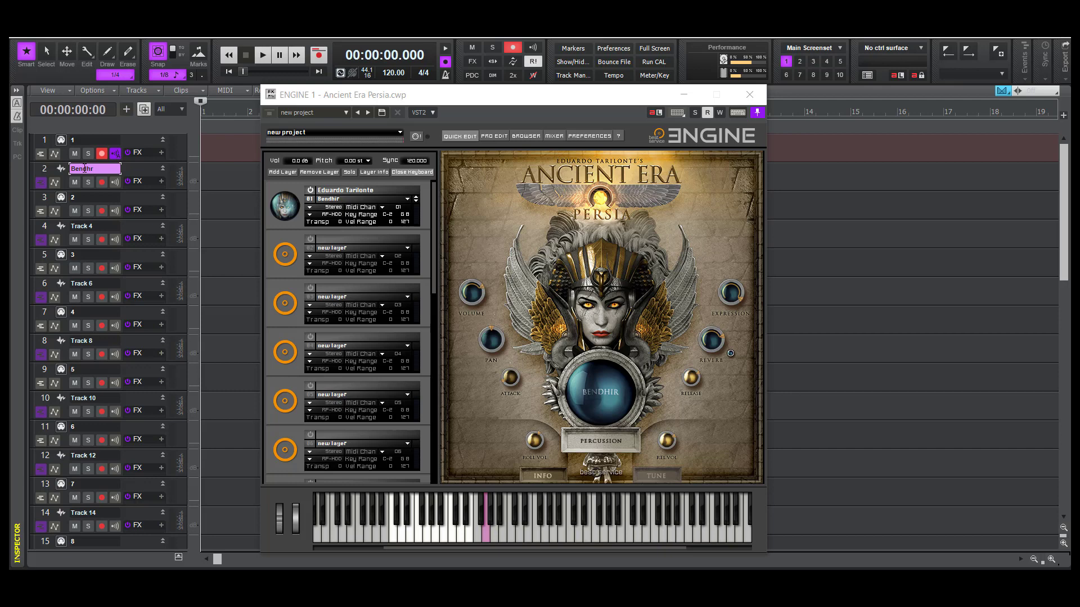
# In the Excel patch list, enter Ancient Era Persia as channel 1's source and Instruments / Percussion as its patch
pyautogui.hotkey('alt', 'Tab')
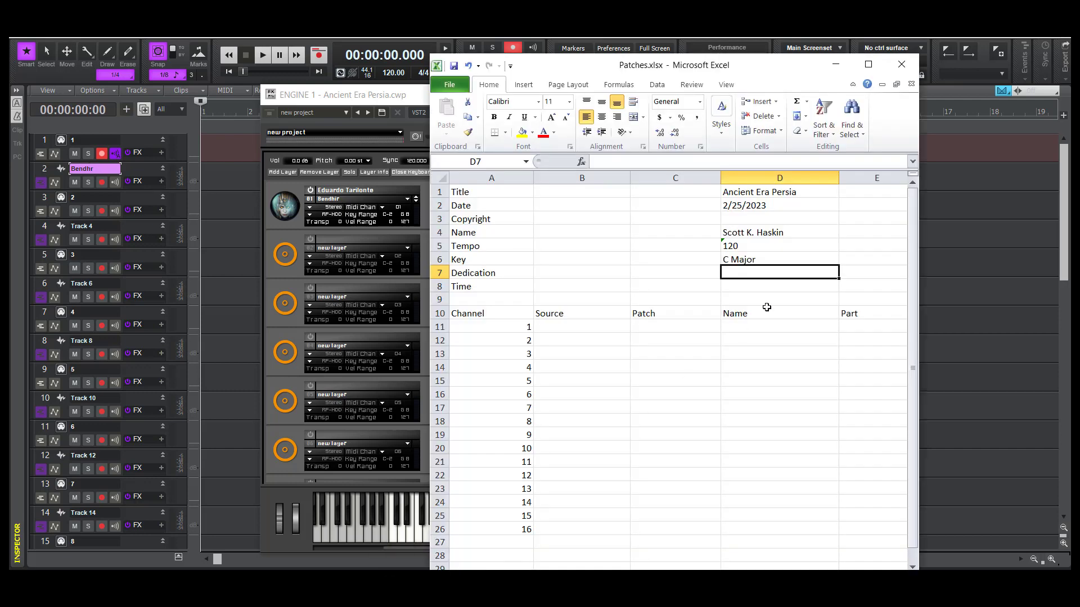
pyautogui.click(565, 326)
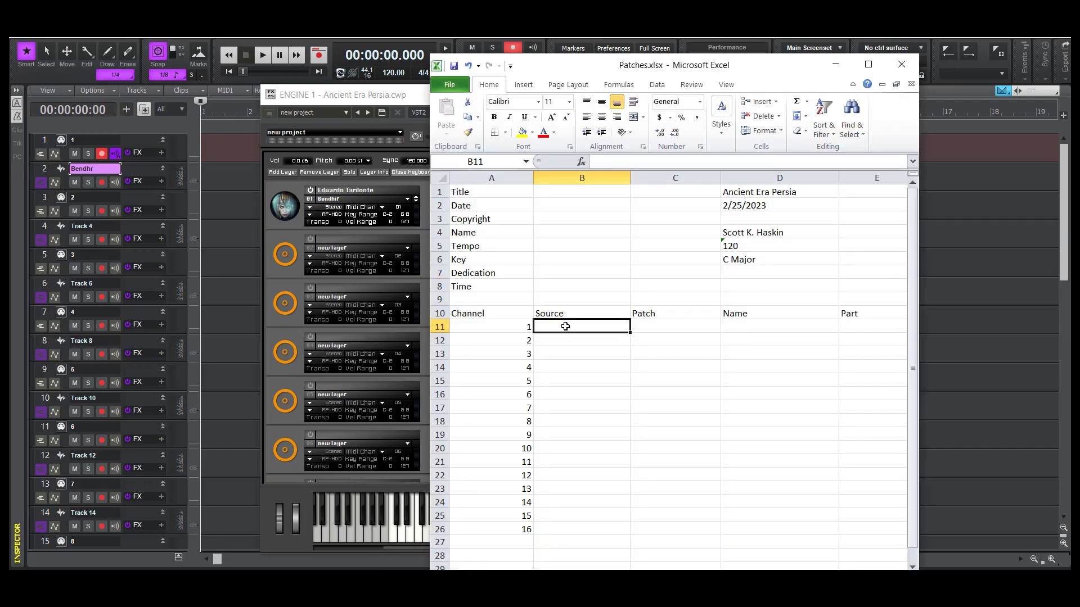
pyautogui.write('Anci')
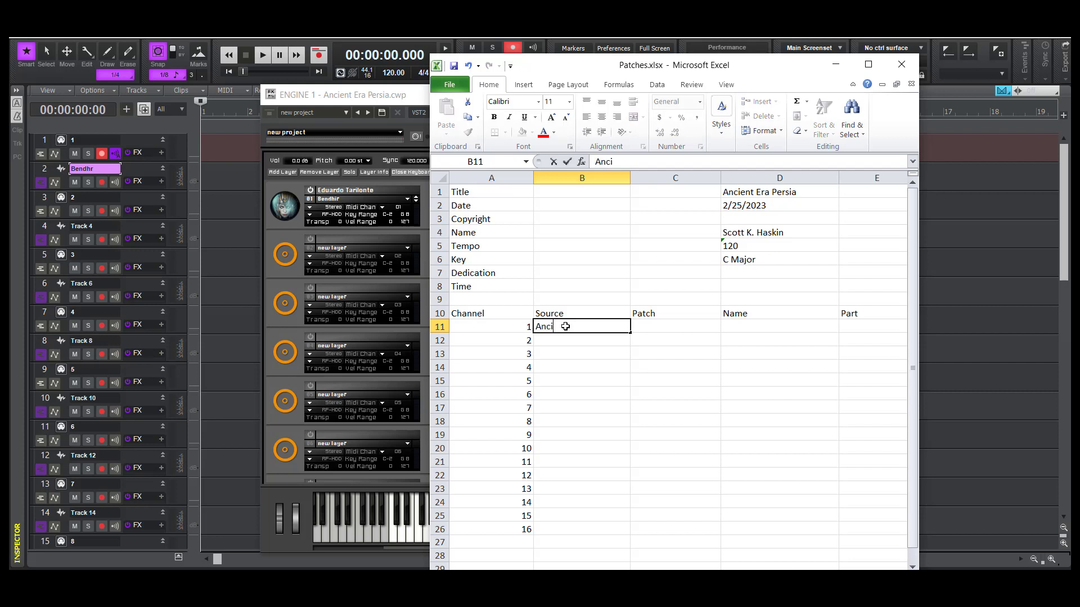
pyautogui.write('ent Era Persia')
pyautogui.press('Tab')
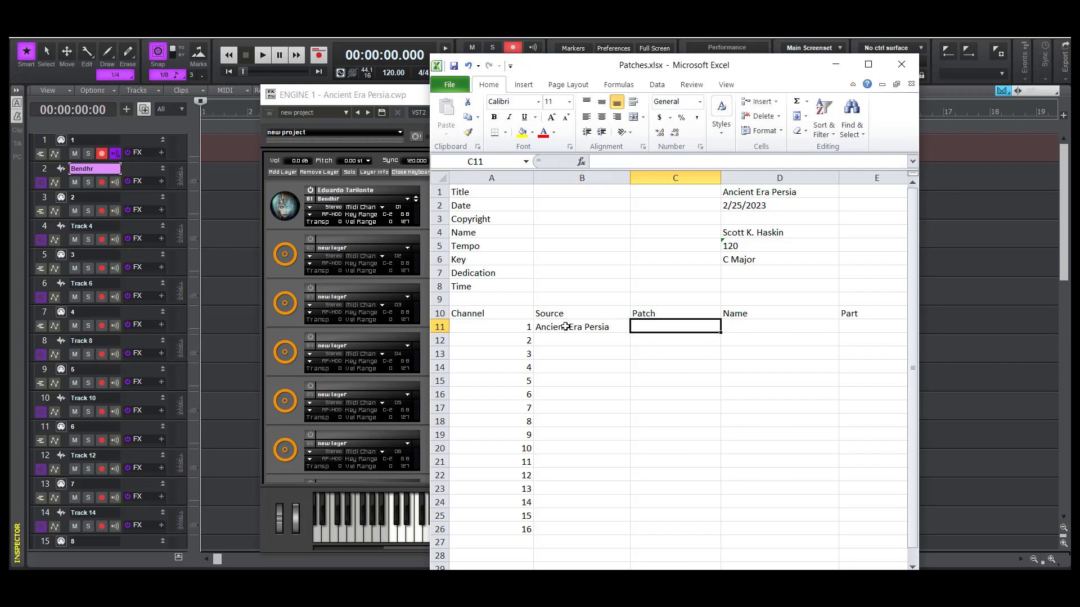
pyautogui.write('Inst')
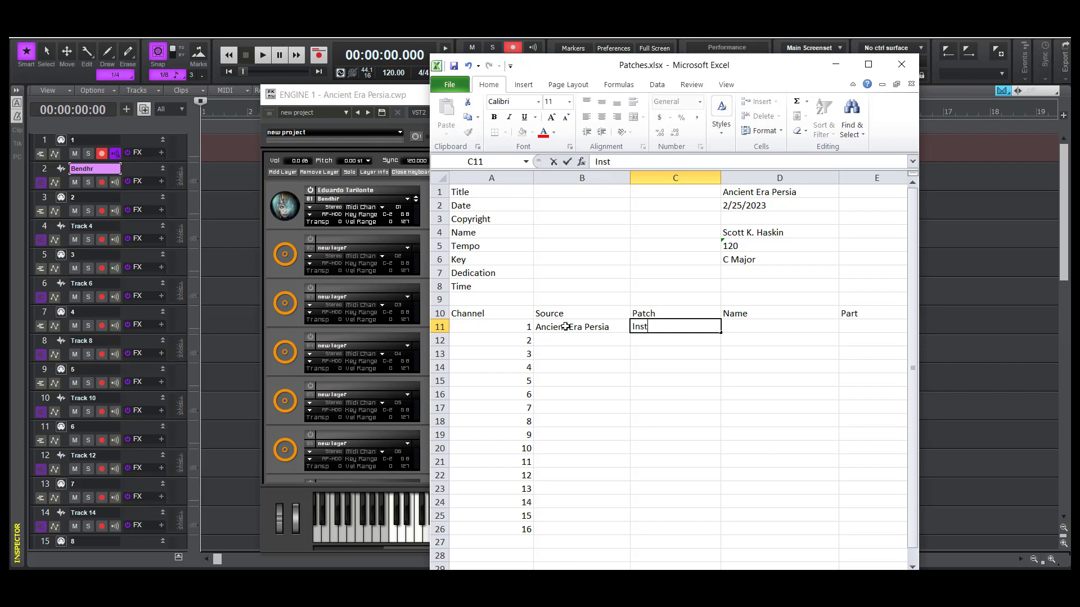
pyautogui.write('ruments / Percussion')
pyautogui.press('Tab')
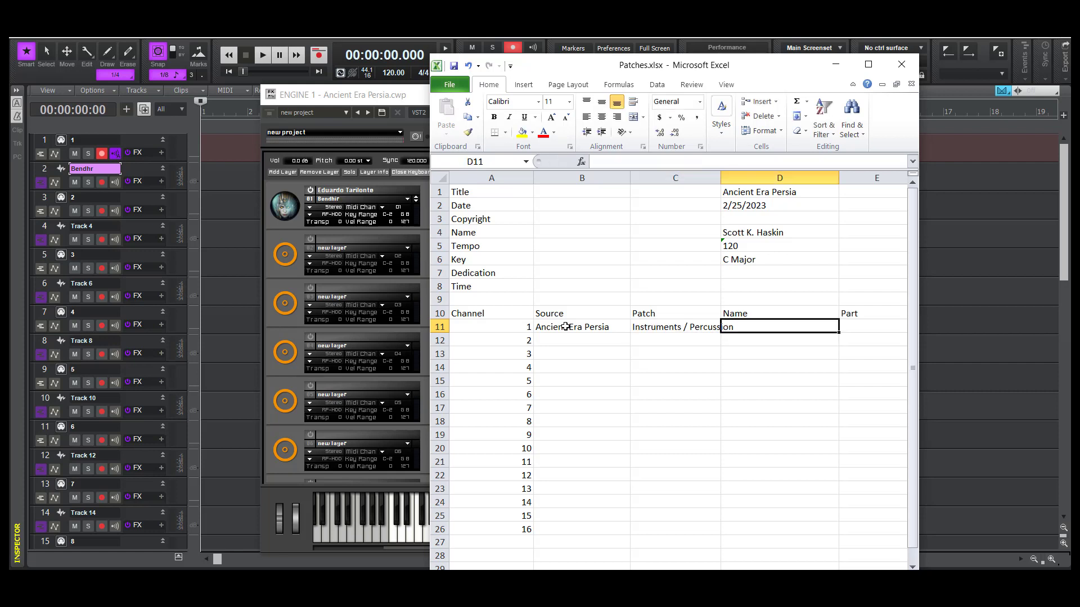
# Enter Bendhr as the name for channel 1, correcting the misspelled ending
pyautogui.write('Bendhit')
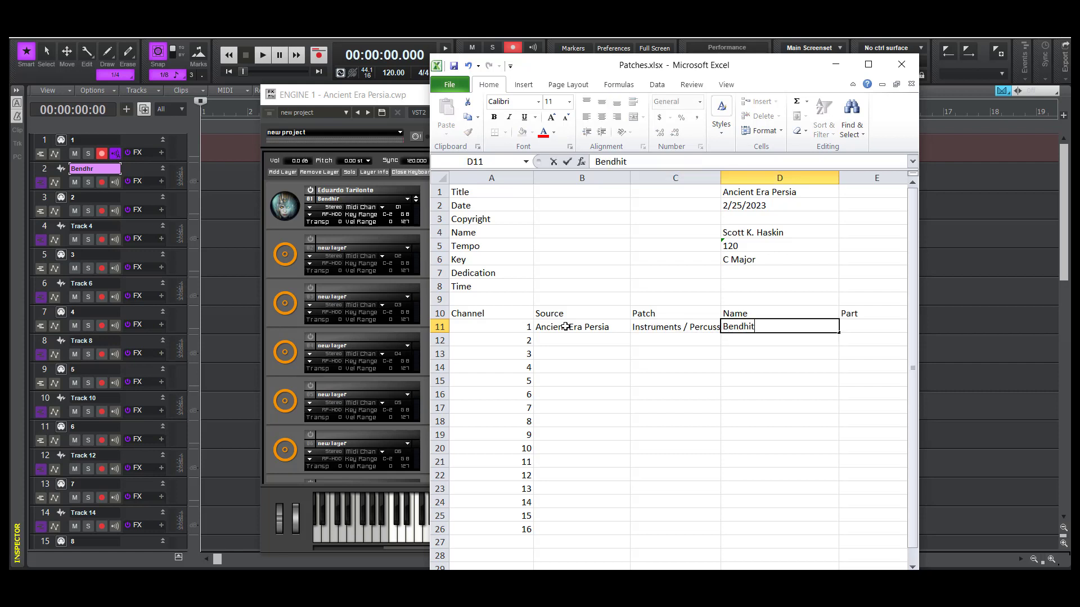
pyautogui.hotkey('ctrl', 'Return')
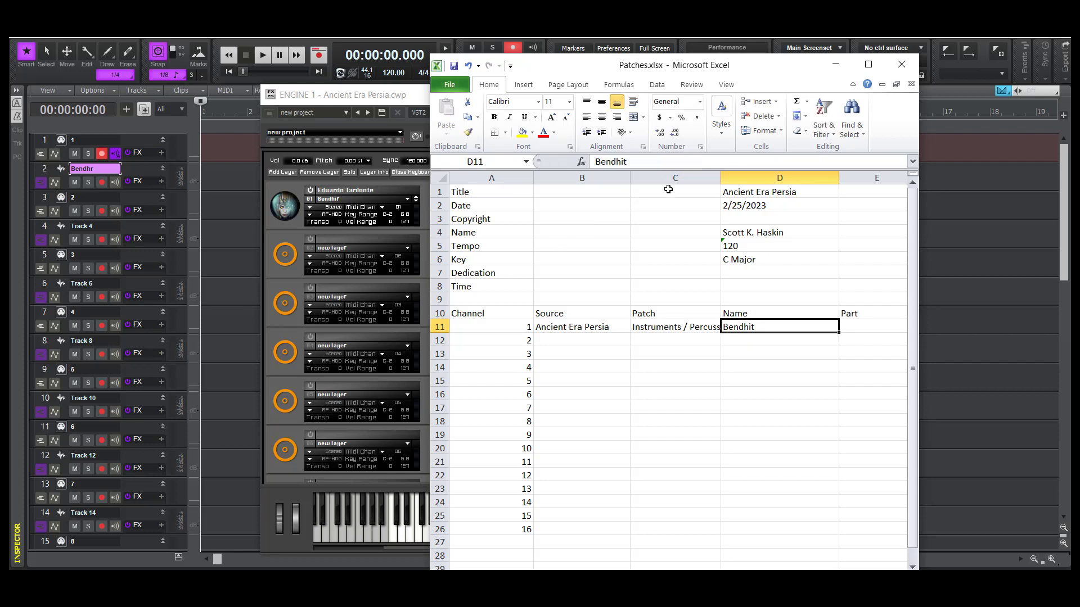
pyautogui.doubleClick(776, 328)
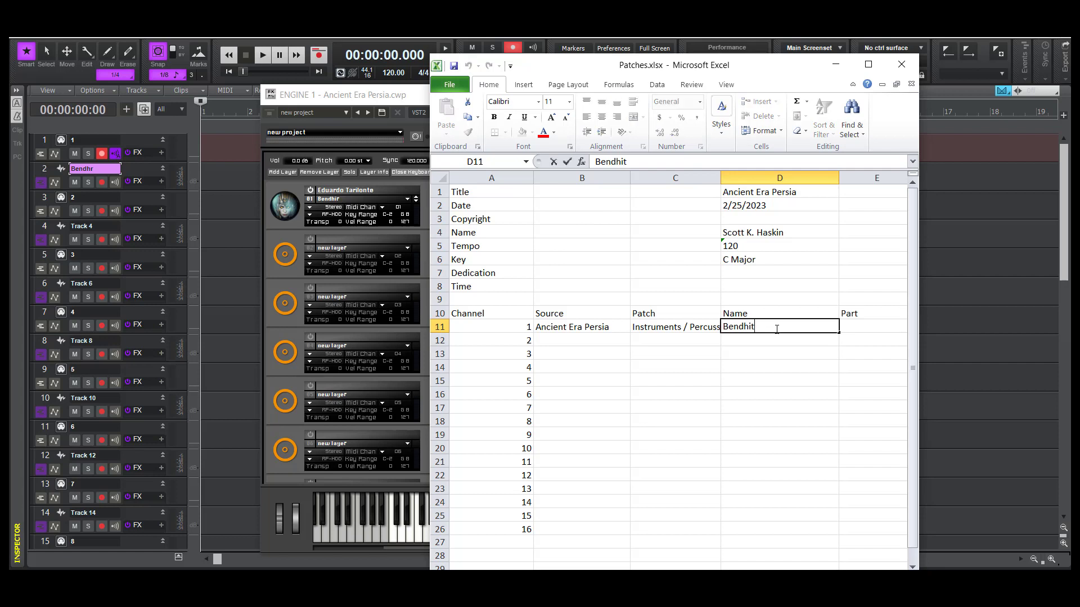
pyautogui.press('BackSpace')
pyautogui.write('r')
pyautogui.press('Return')
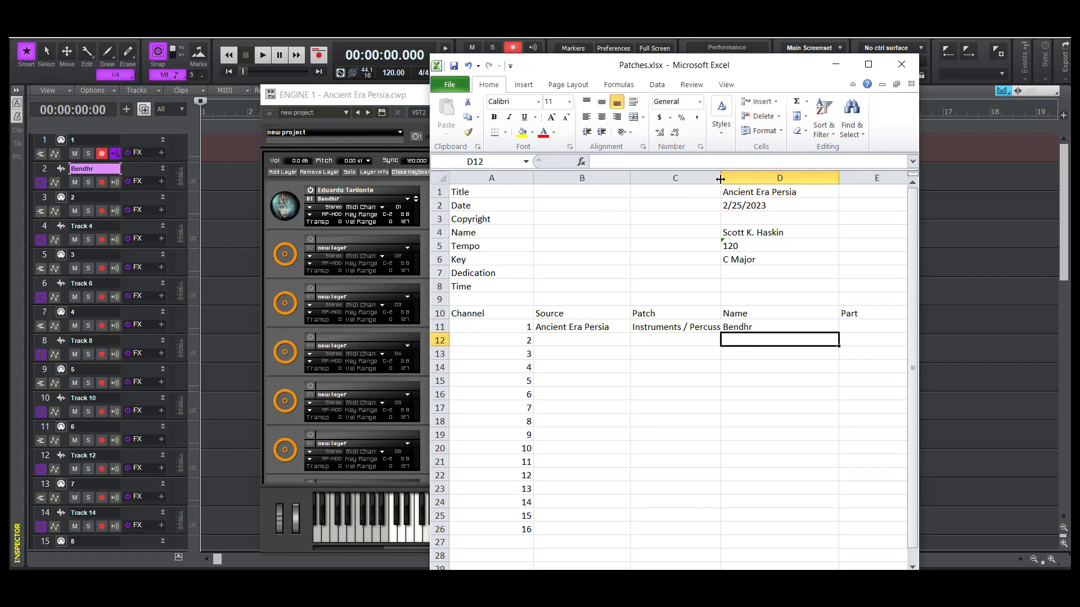
# Fit the Patch column to its contents, widen the Excel window, and enter Percussion as channel 1's part
pyautogui.doubleClick(722, 179)
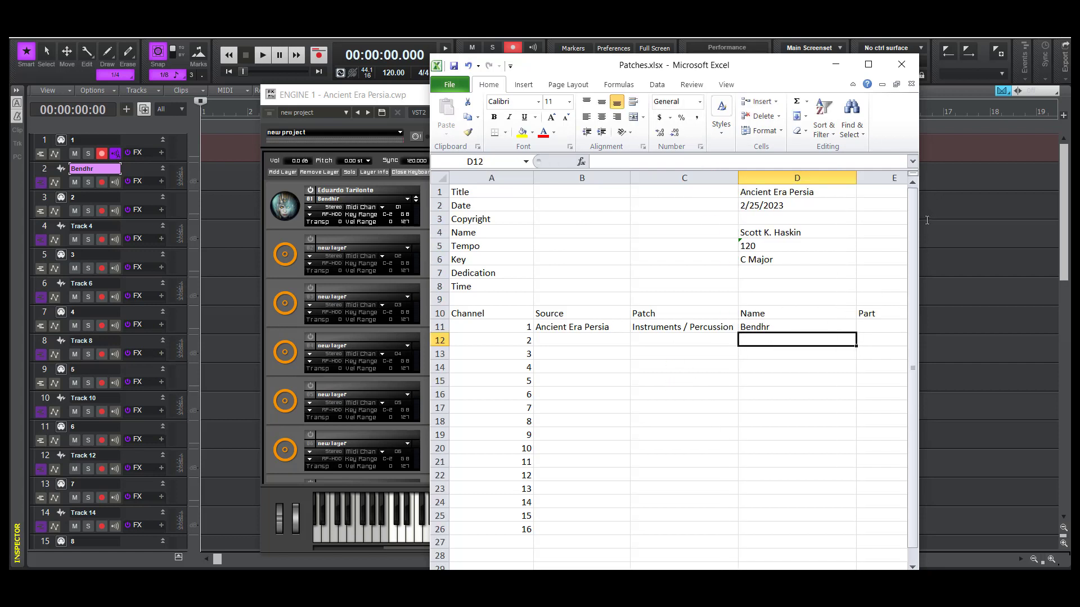
pyautogui.moveTo(922, 227); pyautogui.dragTo(1022, 231)
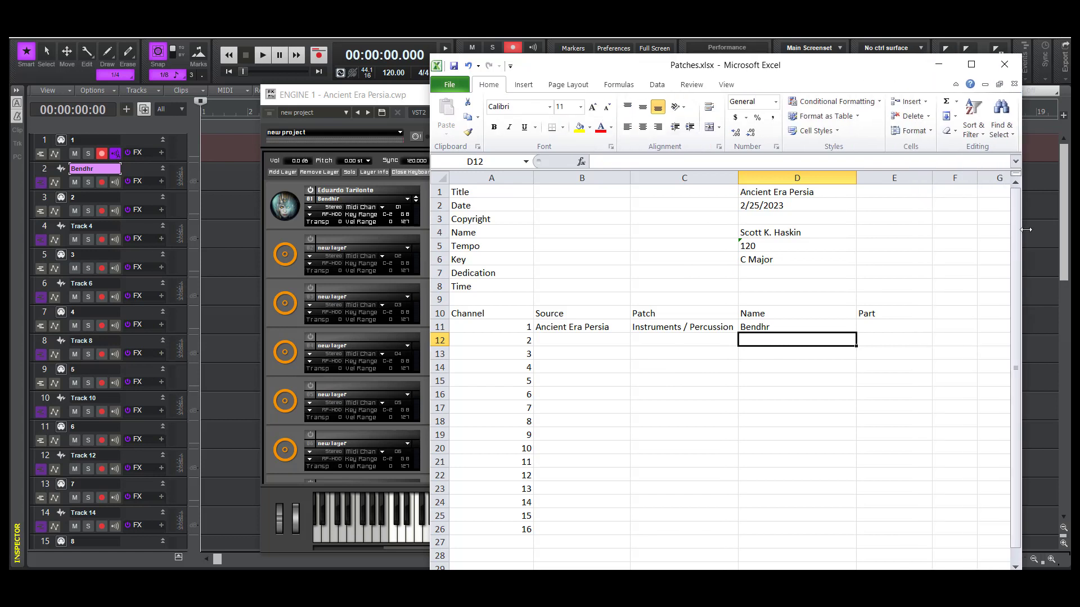
pyautogui.click(901, 329)
pyautogui.write('Percus')
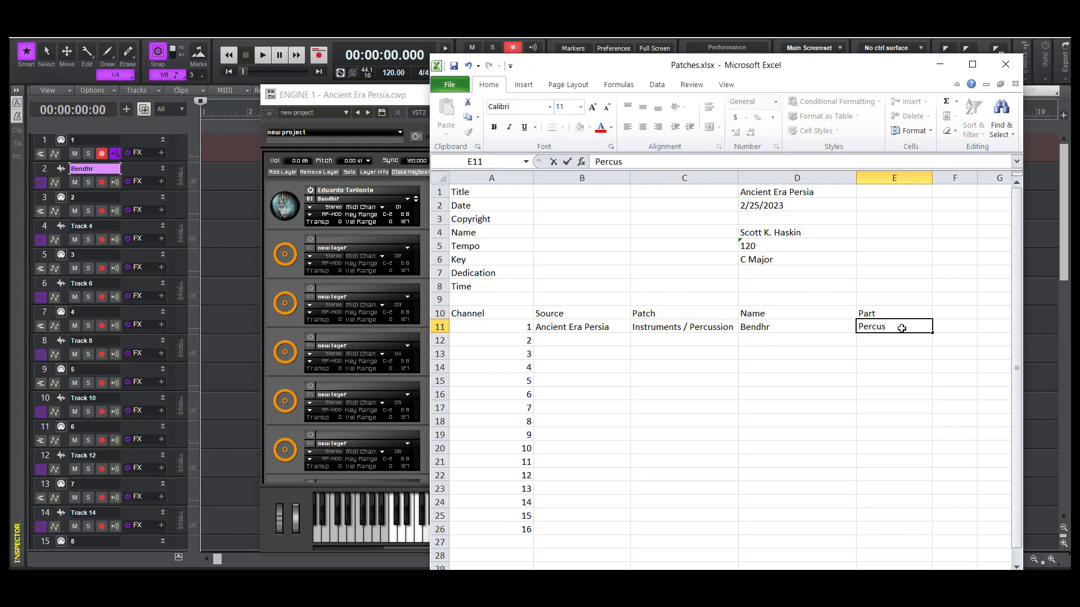
pyautogui.write('sion')
pyautogui.press('Return')
pyautogui.press('Up')
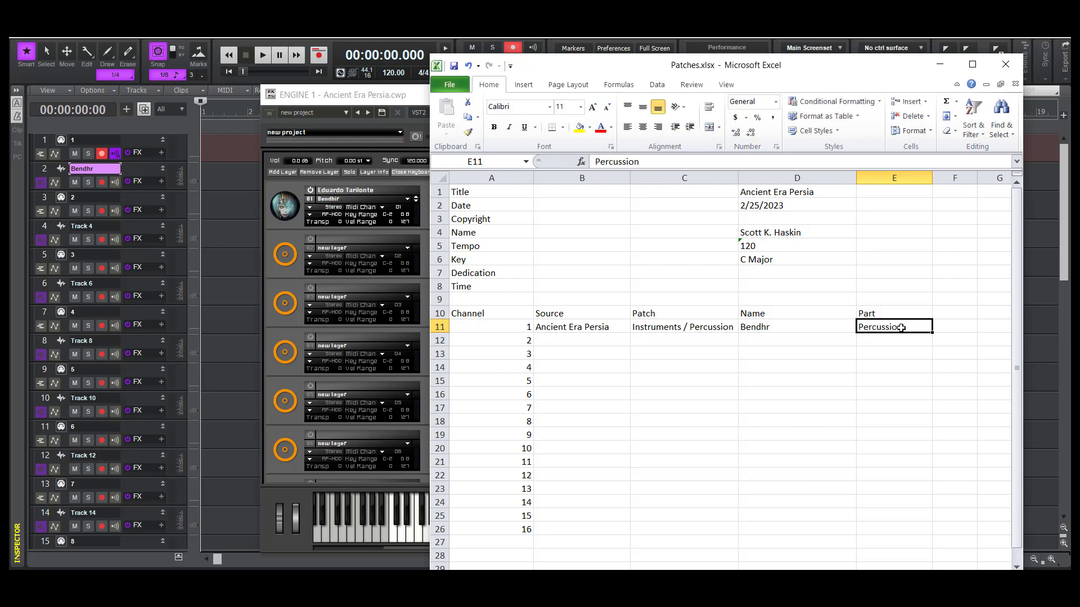
# Switch to Cakewalk, record a MIDI percussion take of about 44 seconds on track 1, and disarm the track
pyautogui.hotkey('alt', 'Tab')
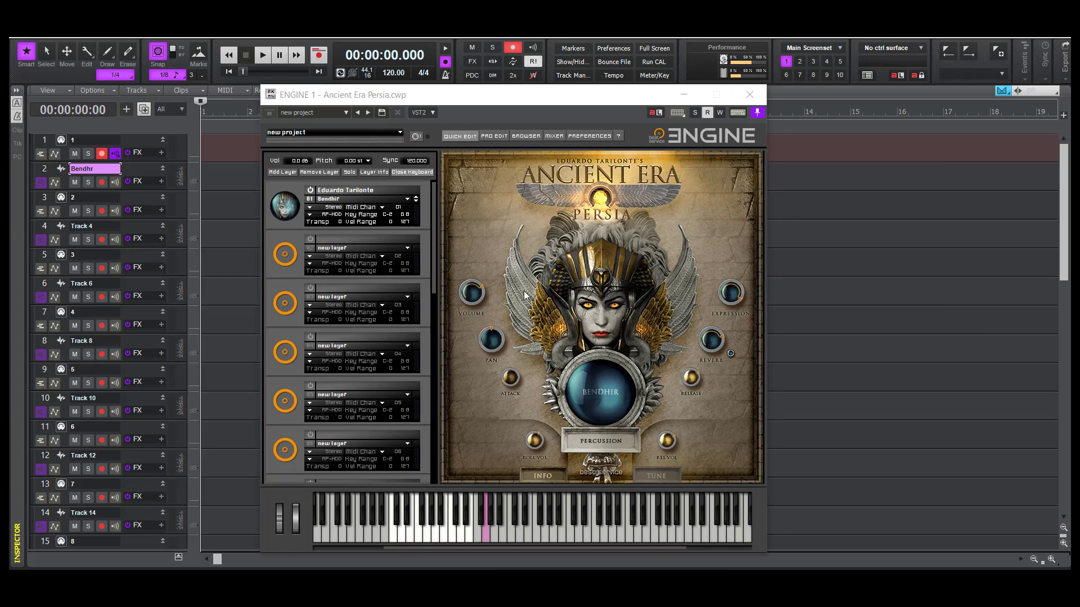
pyautogui.click(686, 96)
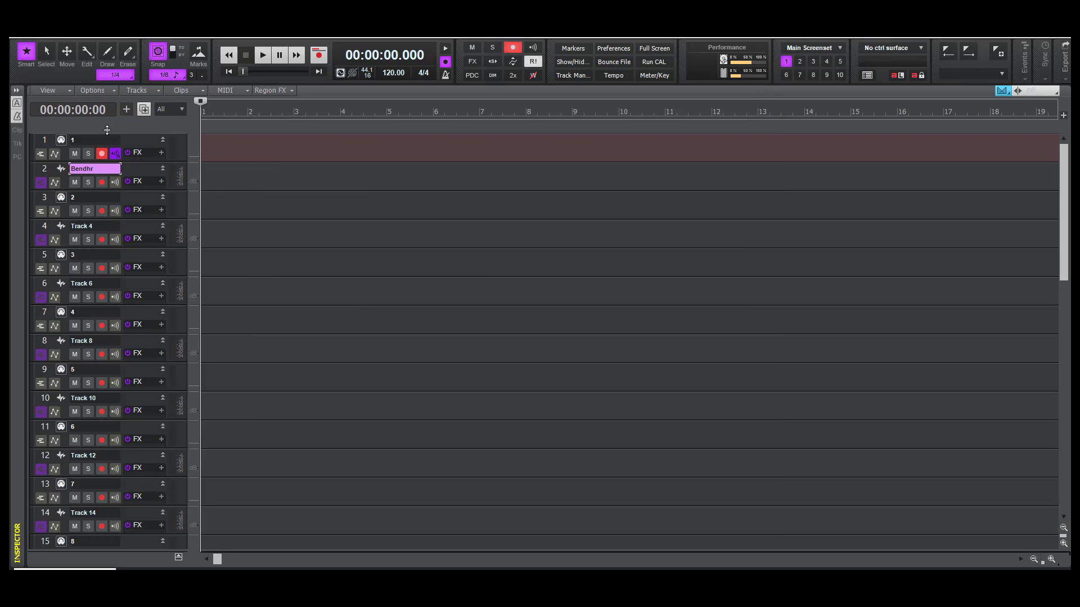
pyautogui.hotkey('shift', 'Tab')
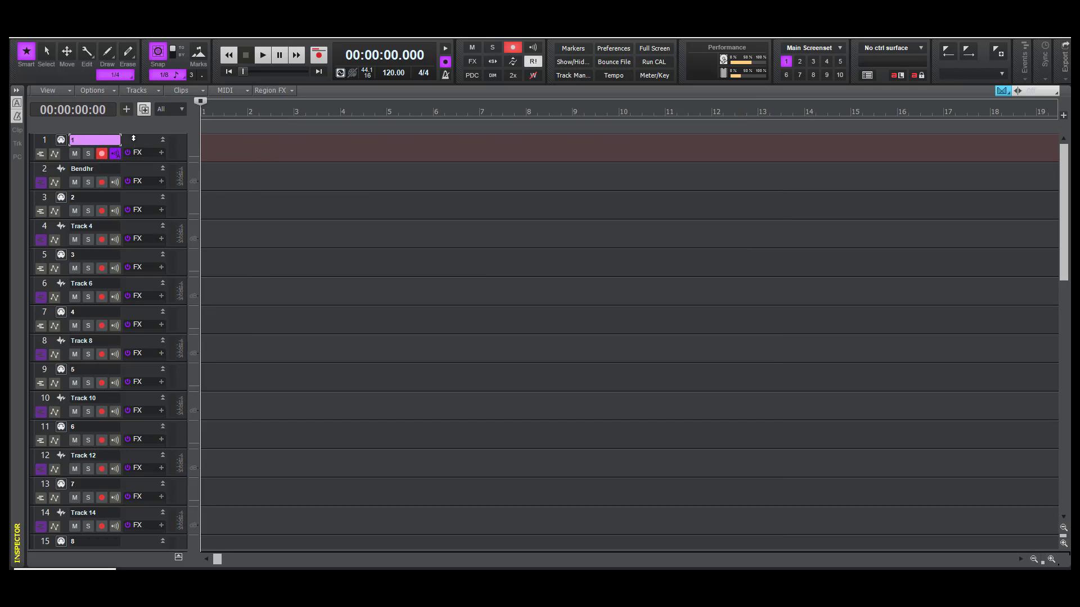
pyautogui.press('space')
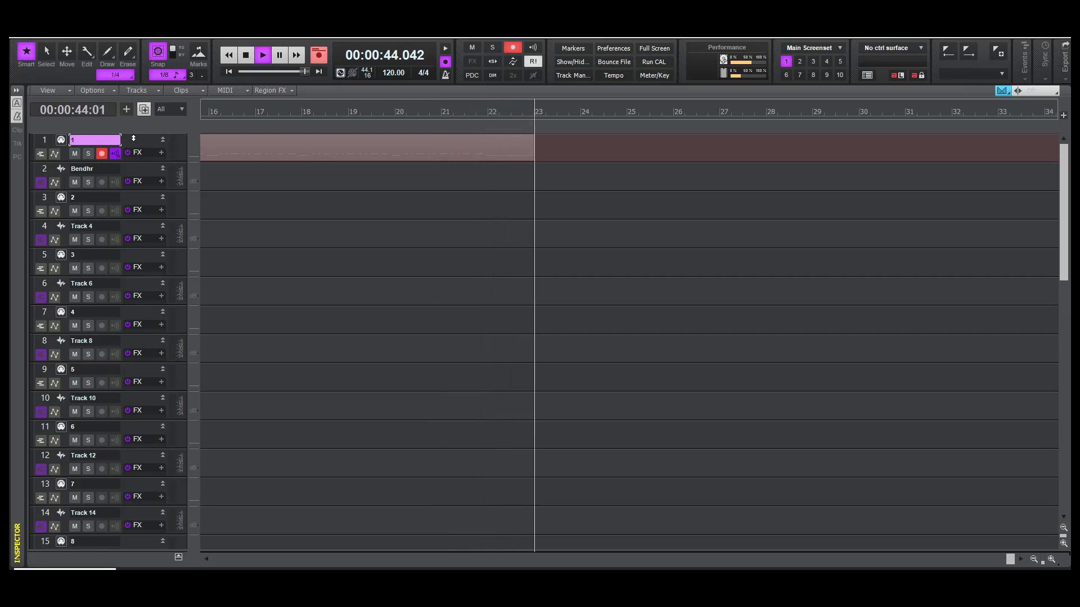
pyautogui.press('space')
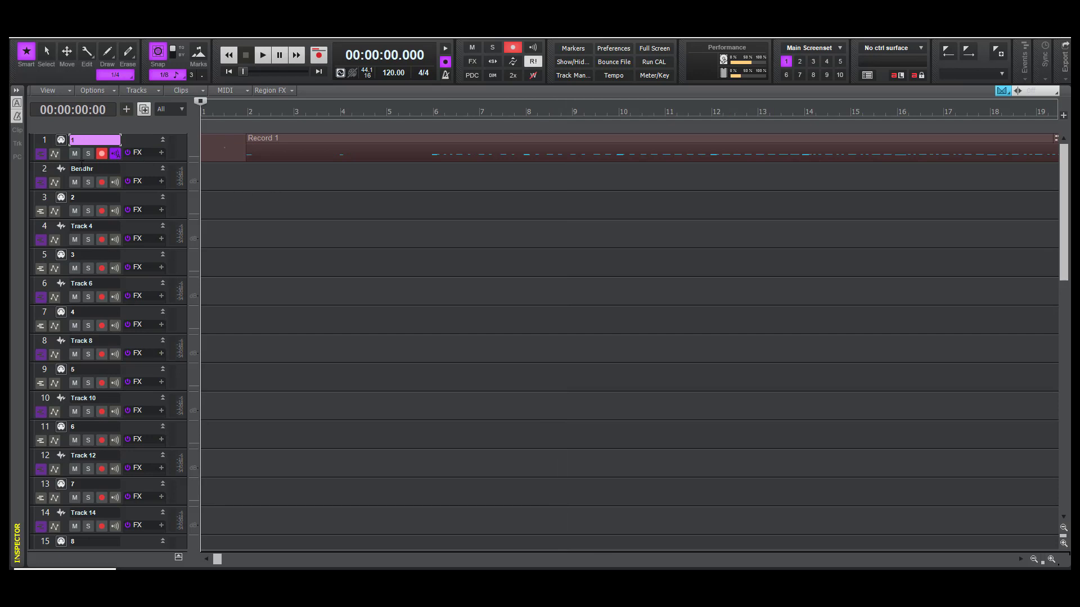
pyautogui.click(101, 153)
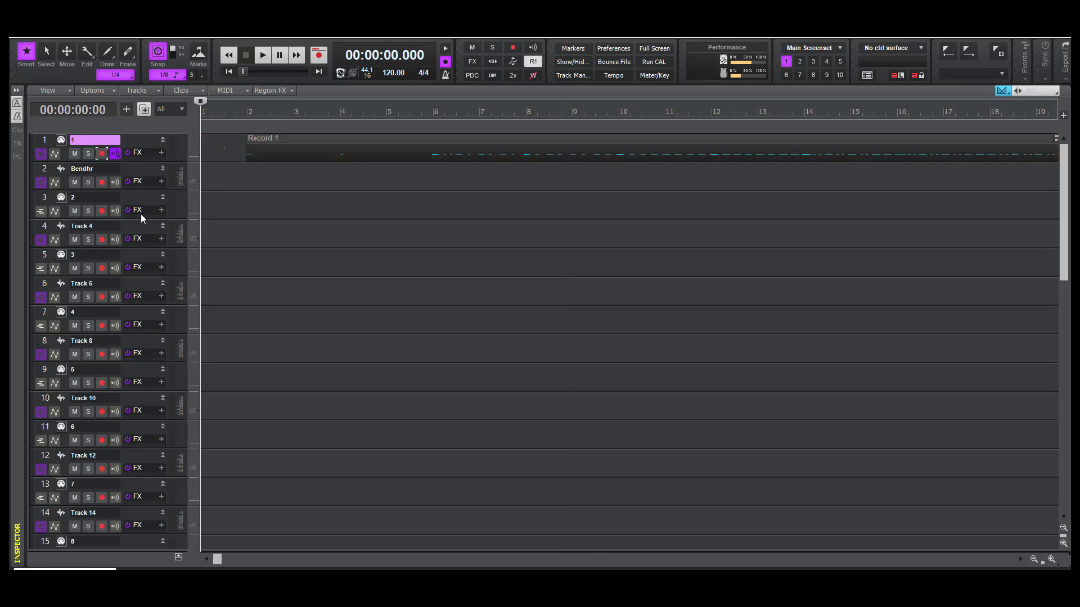
# Select MIDI track 3 and load Baglama Low from Ancient Era Persia's plucked string instruments into ENGINE's second layer
pyautogui.click(133, 199)
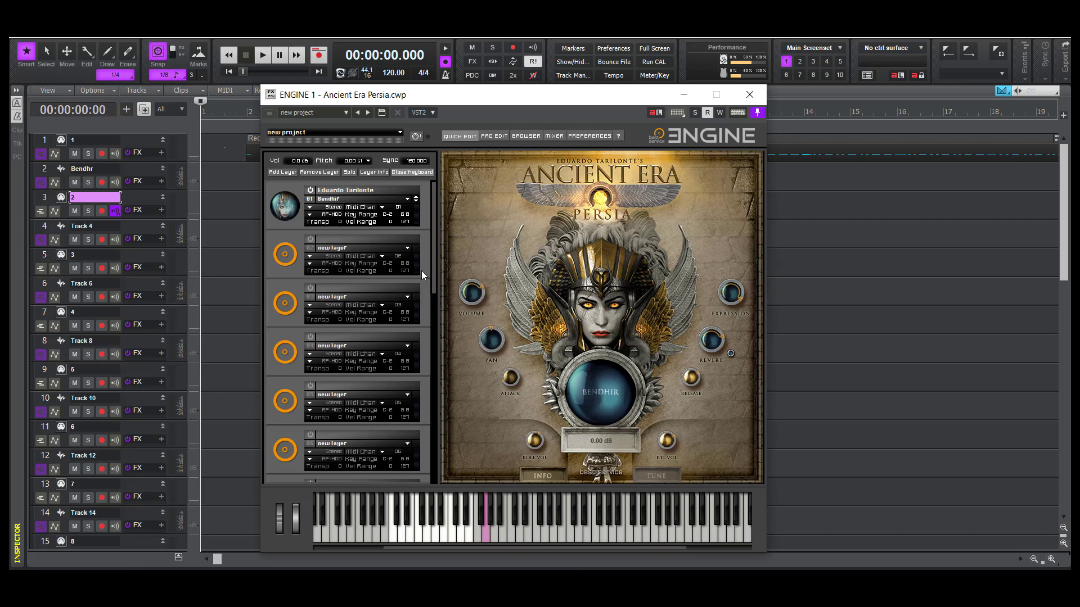
pyautogui.click(358, 237)
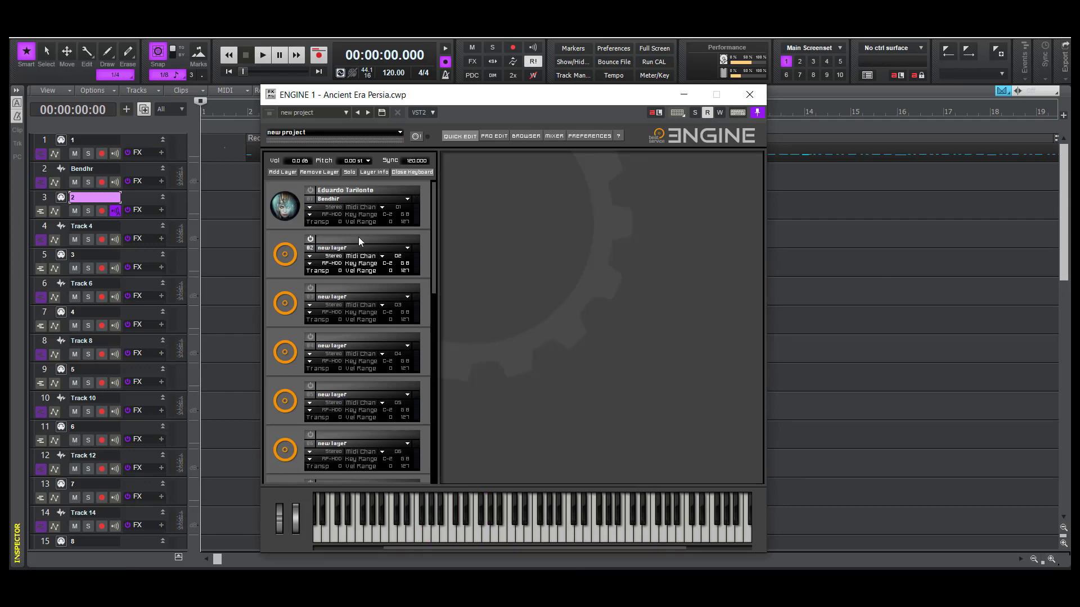
pyautogui.click(406, 248)
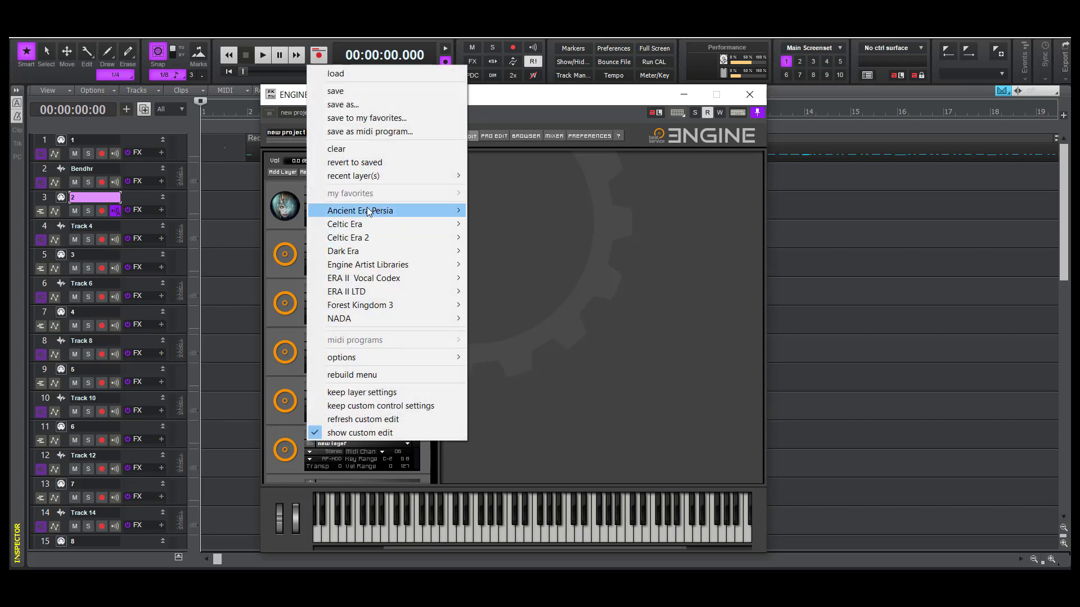
pyautogui.moveTo(371, 212)
pyautogui.moveTo(516, 214)
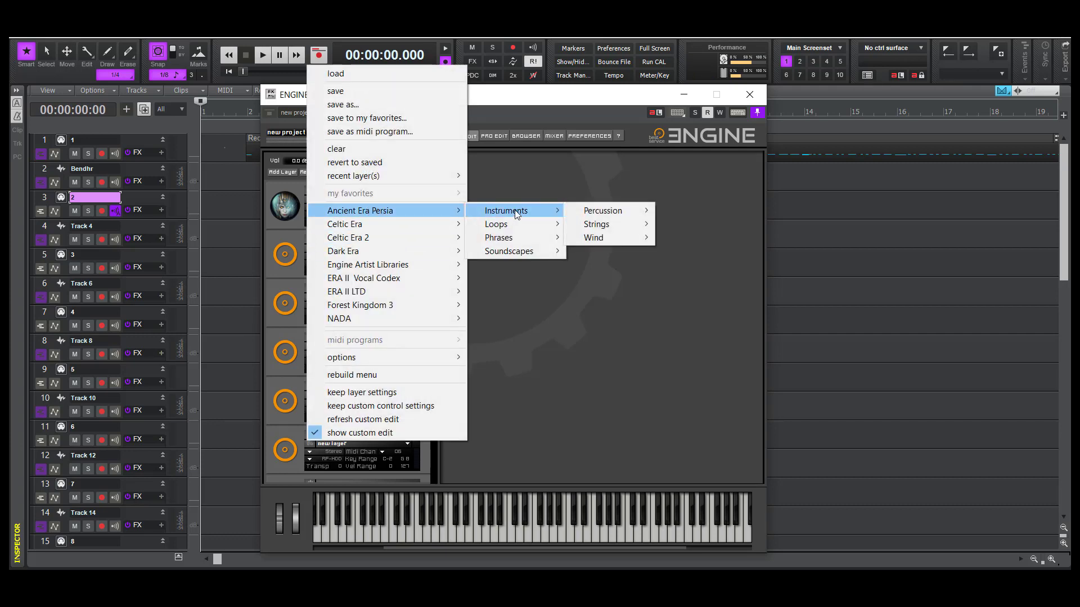
pyautogui.moveTo(629, 212)
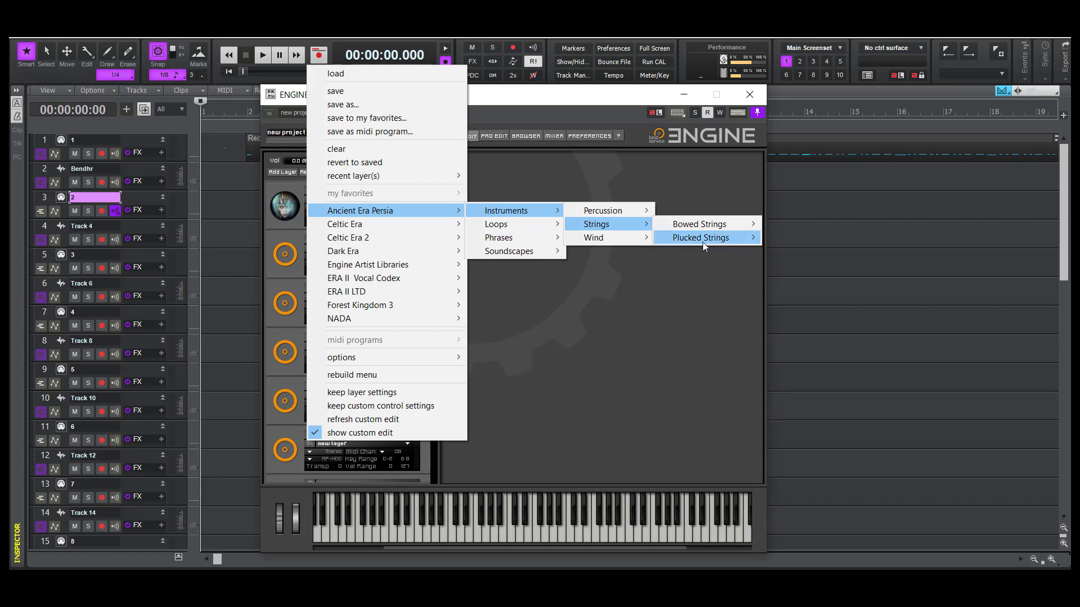
pyautogui.moveTo(703, 241)
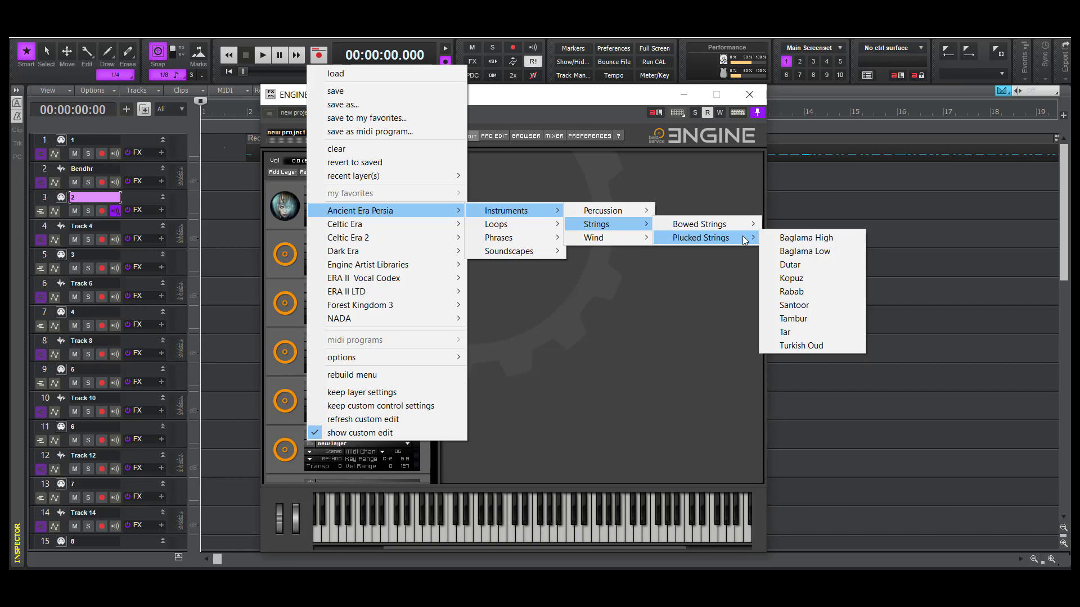
pyautogui.click(807, 249)
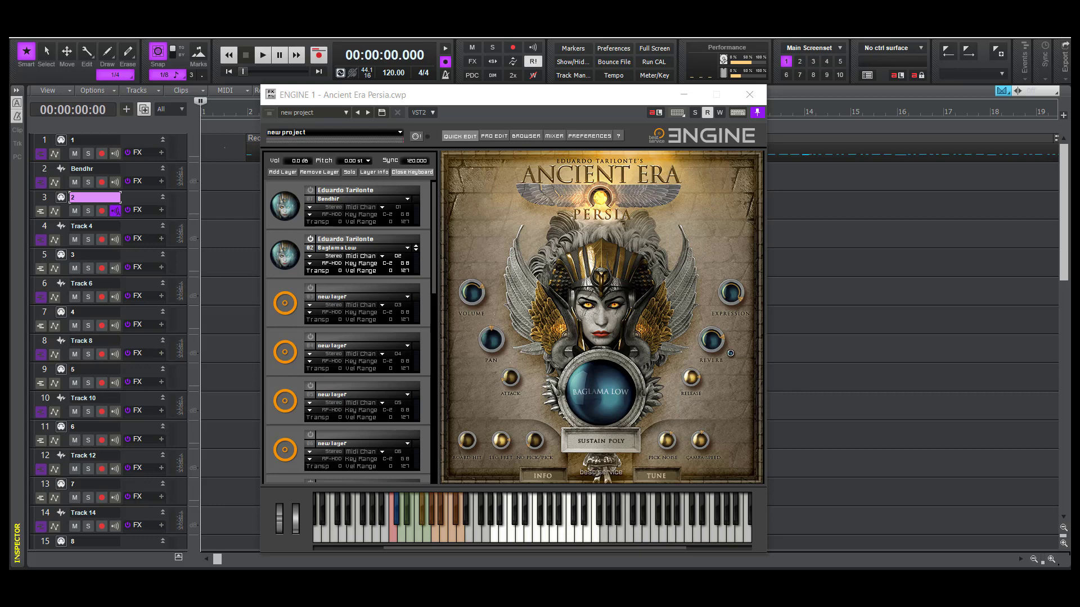
# Arm track 3 for recording and rename track 4 as Bagmalama, leaving track 3 selected
pyautogui.doubleClick(93, 226)
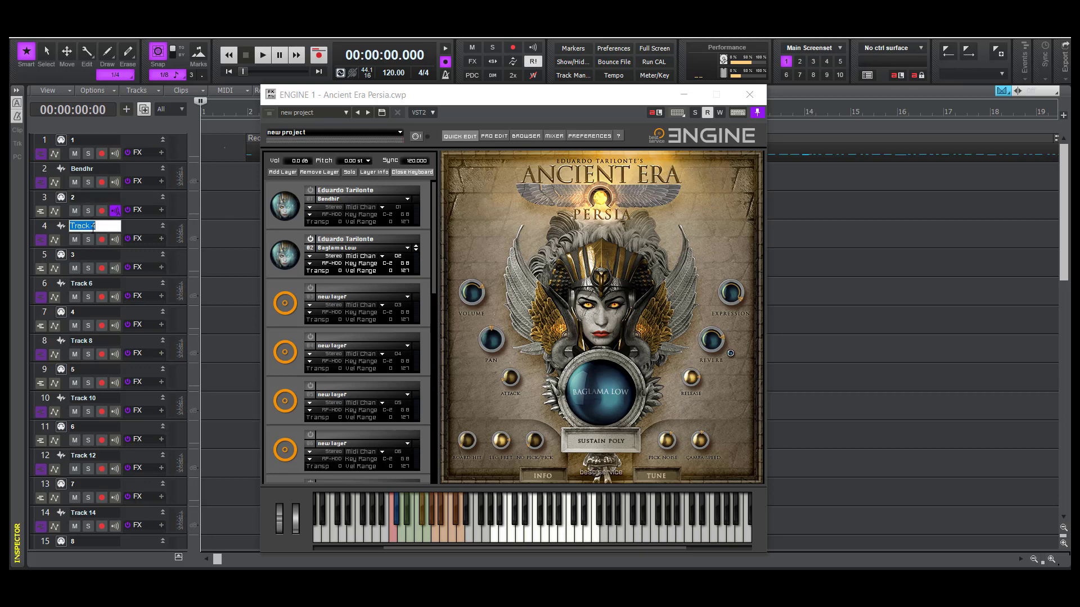
pyautogui.press('Return')
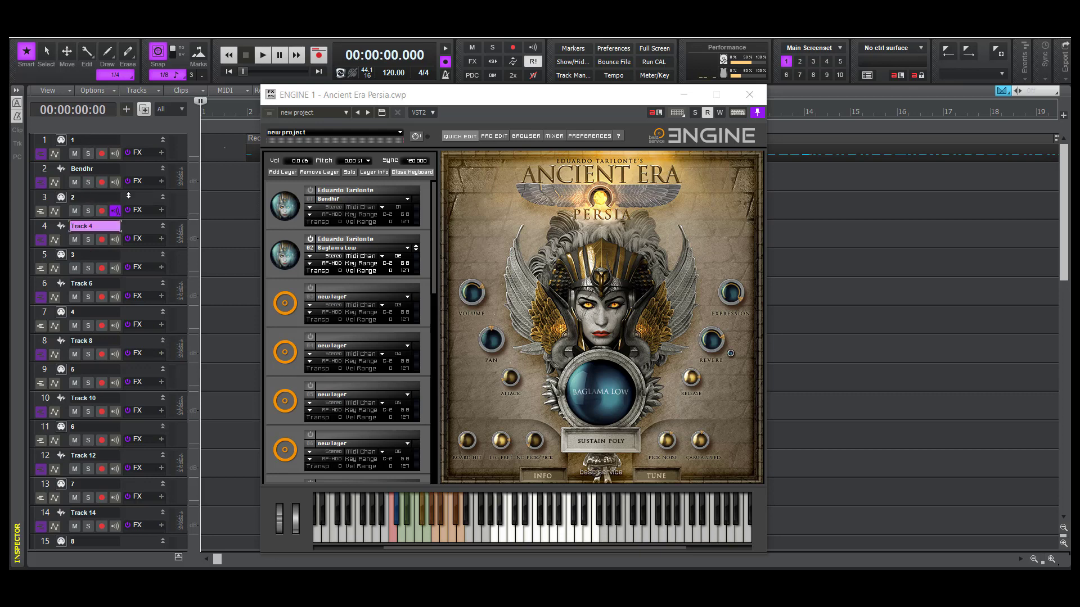
pyautogui.click(104, 210)
pyautogui.doubleClick(96, 226)
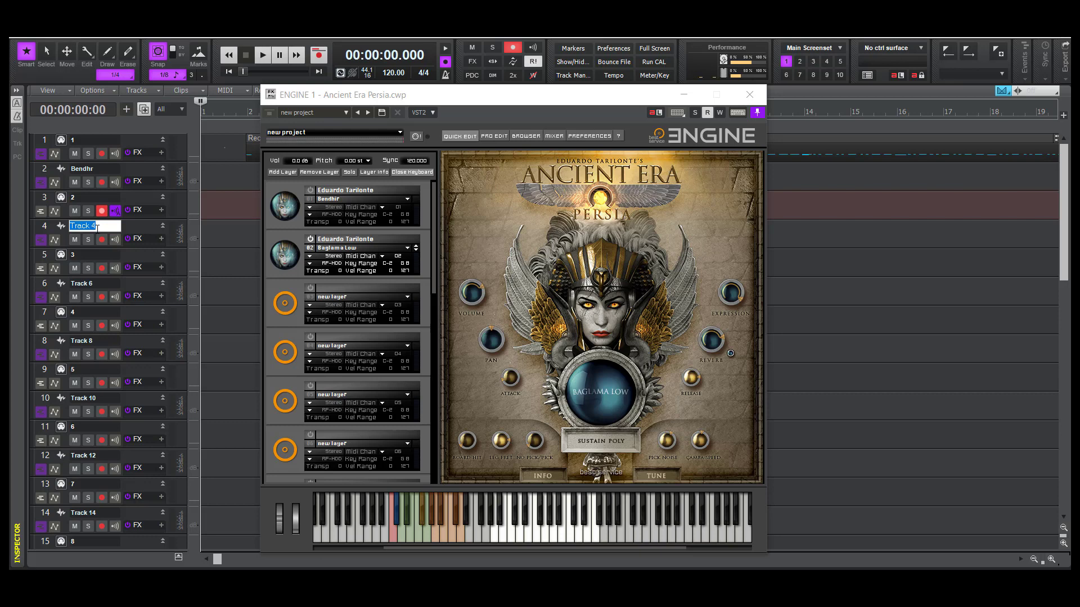
pyautogui.write('Bagmala')
pyautogui.press('BackSpace')
pyautogui.press('BackSpace')
pyautogui.press('BackSpace')
pyautogui.write('ahana')
pyautogui.write('ma')
pyautogui.press('Return')
pyautogui.hotkey('shift', 'Tab')
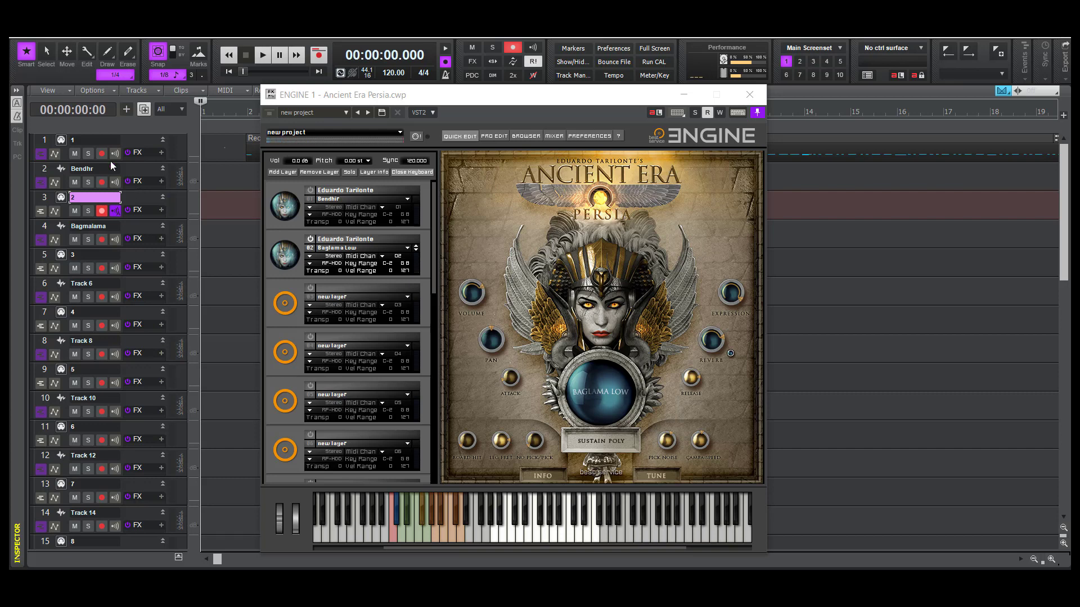
# View the Baglama Low instrument description, return to its main page, and close the ENGINE window
pyautogui.click(537, 473)
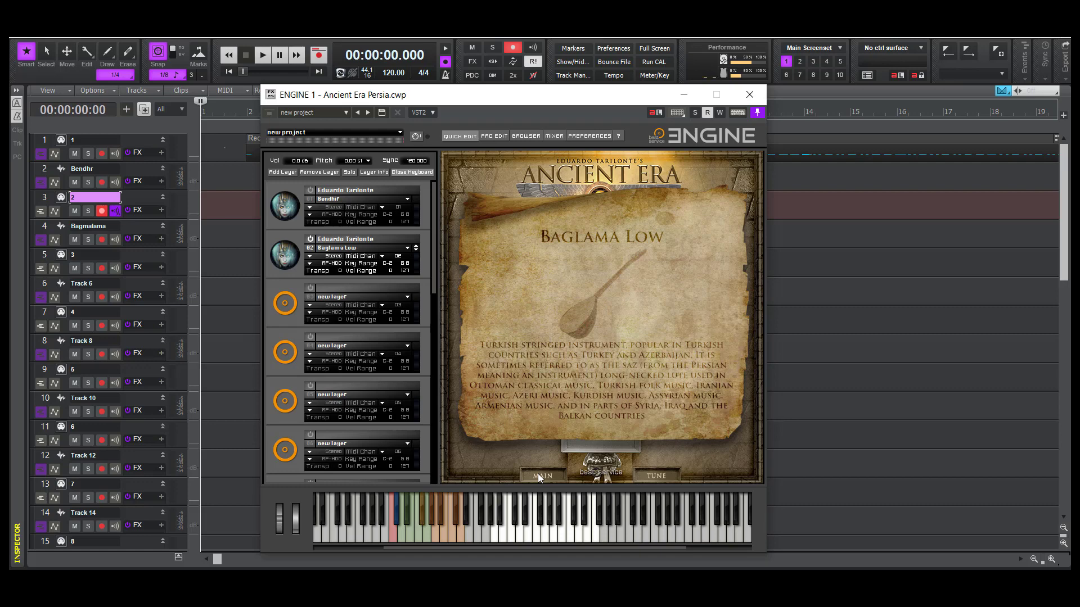
pyautogui.click(538, 473)
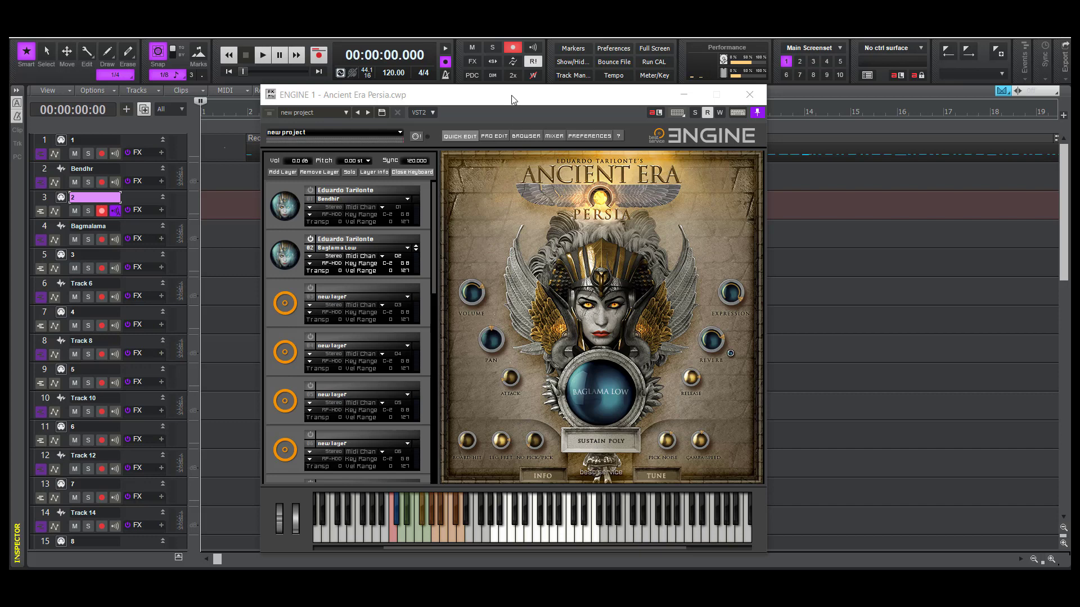
pyautogui.click(750, 95)
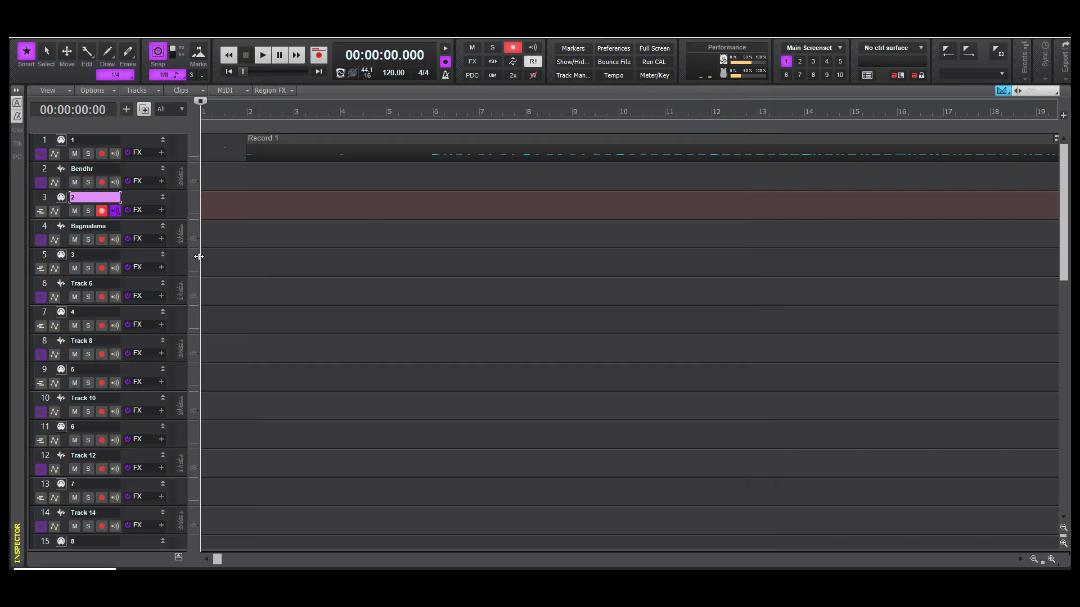
# Record a MIDI Baglama take of about 44 seconds on track 3 and disarm the track
pyautogui.press('space')
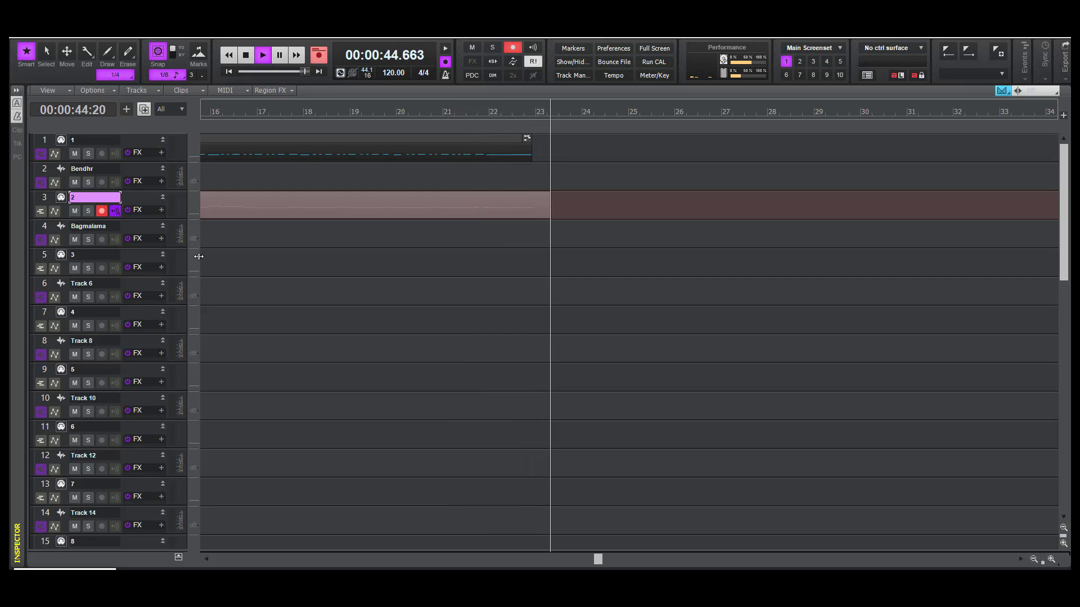
pyautogui.press('space')
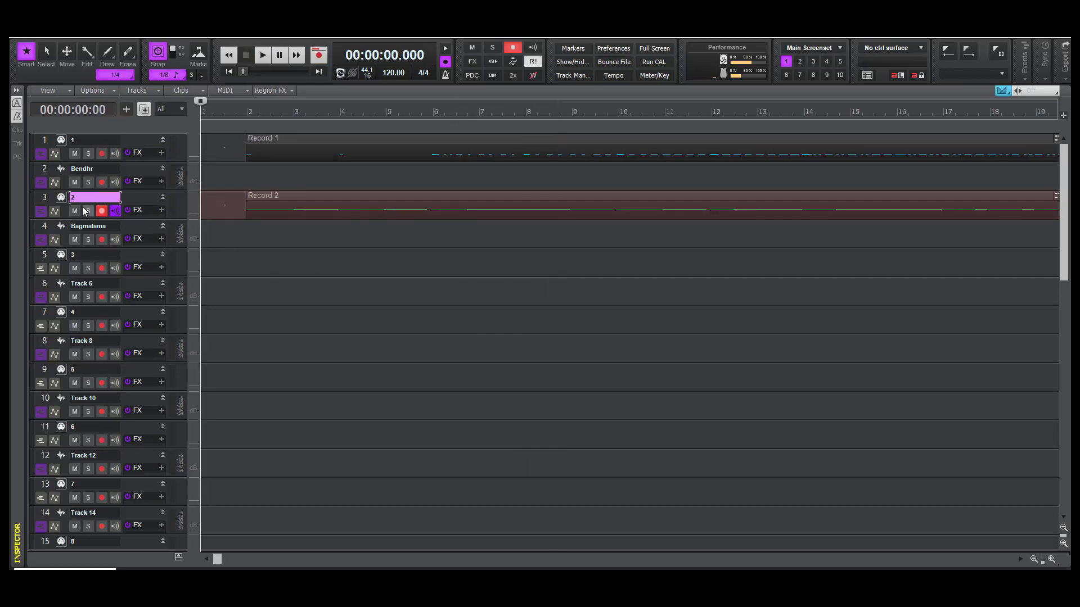
pyautogui.click(101, 212)
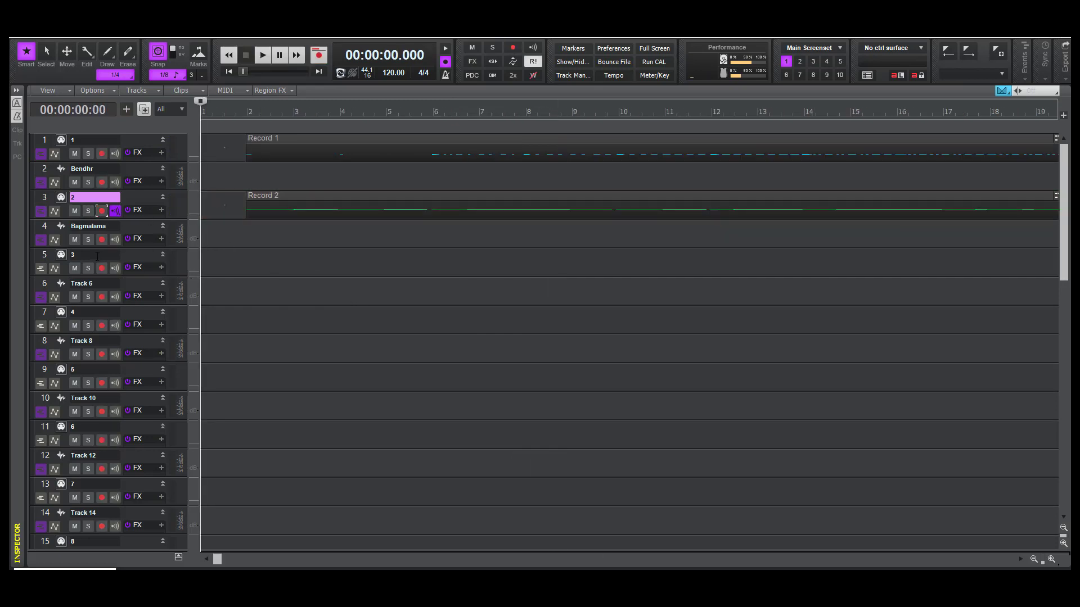
# Select track 5, restore the ENGINE window, and load Lyra I from Ancient Era Persia's bowed string instruments into the third layer
pyautogui.click(132, 255)
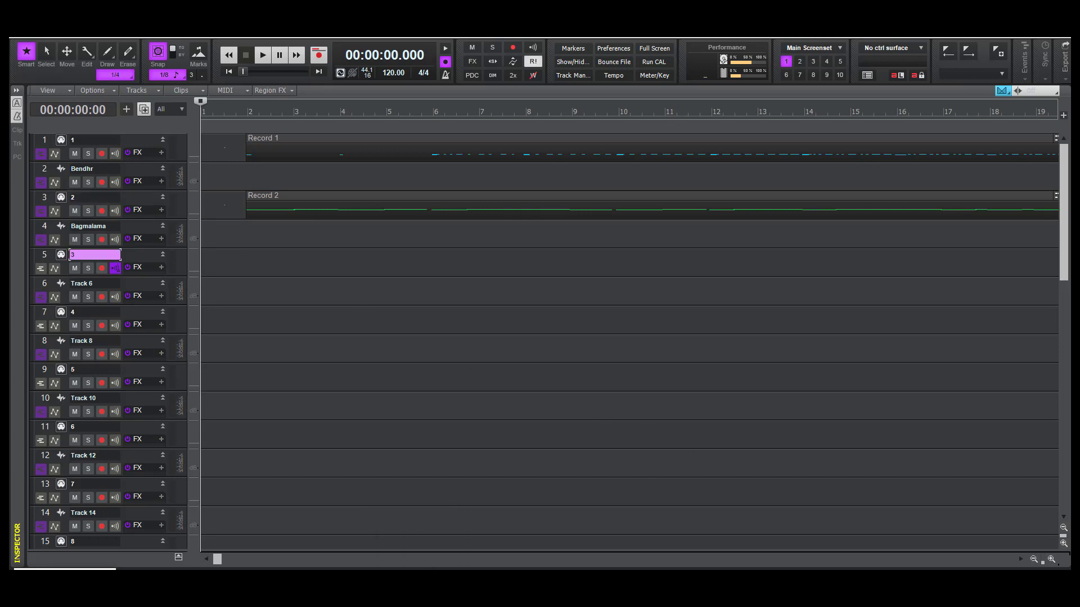
pyautogui.click(64, 569)
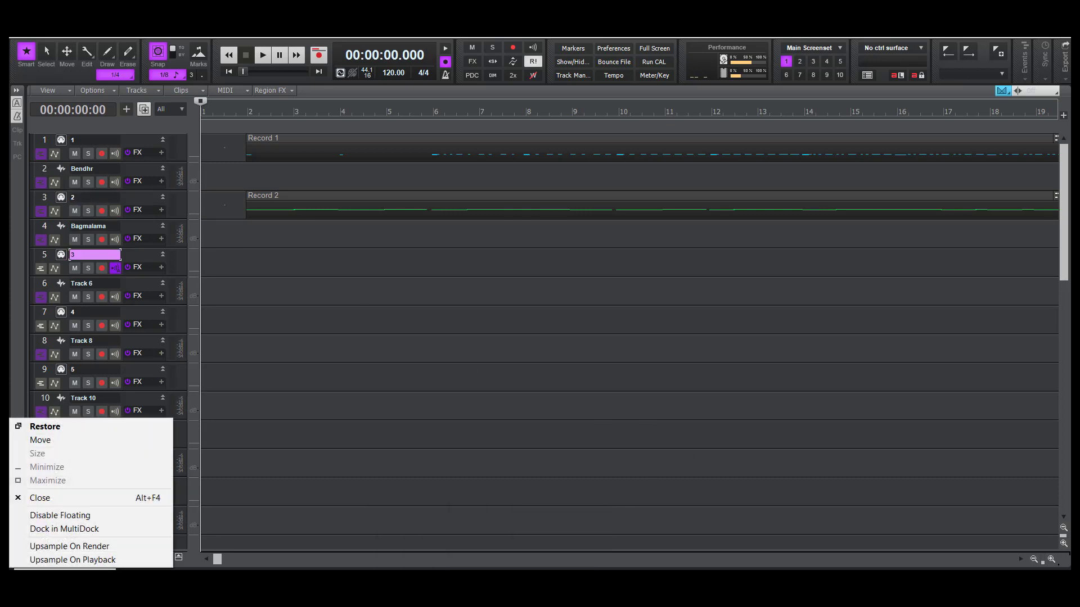
pyautogui.click(86, 427)
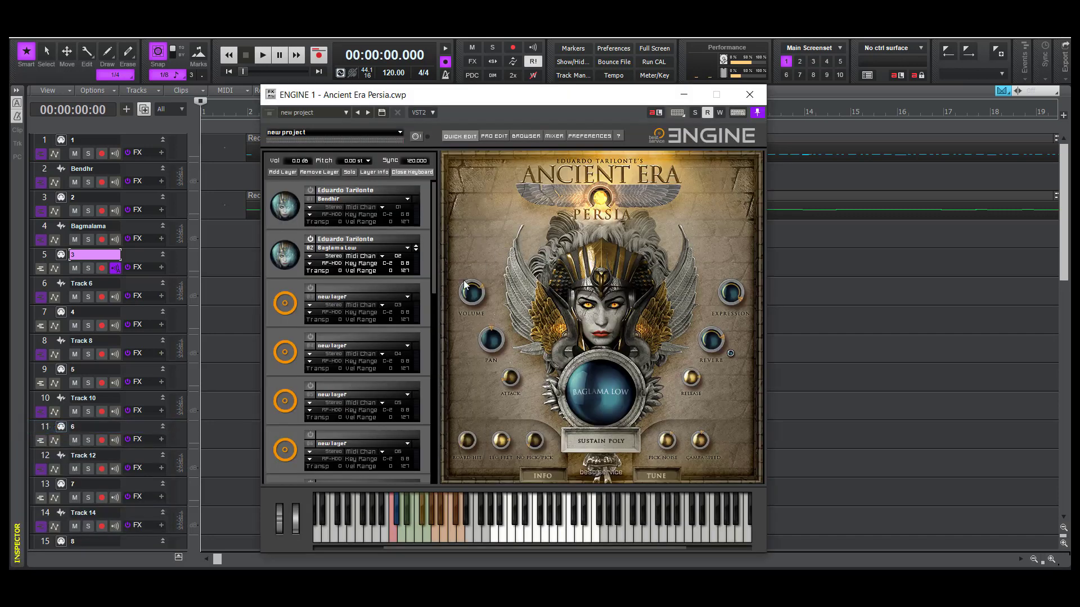
pyautogui.click(408, 302)
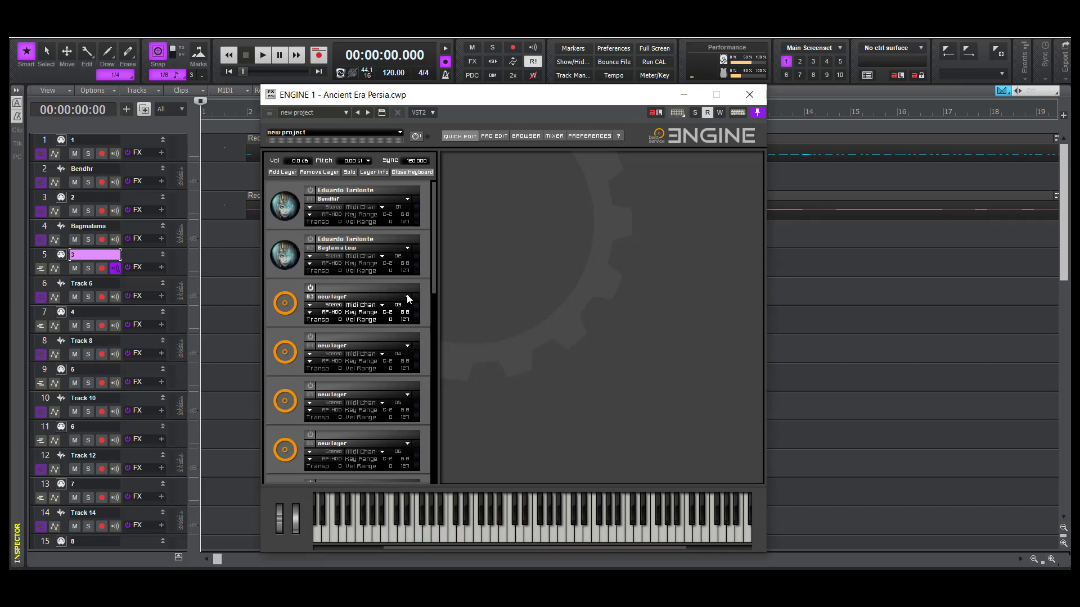
pyautogui.click(406, 294)
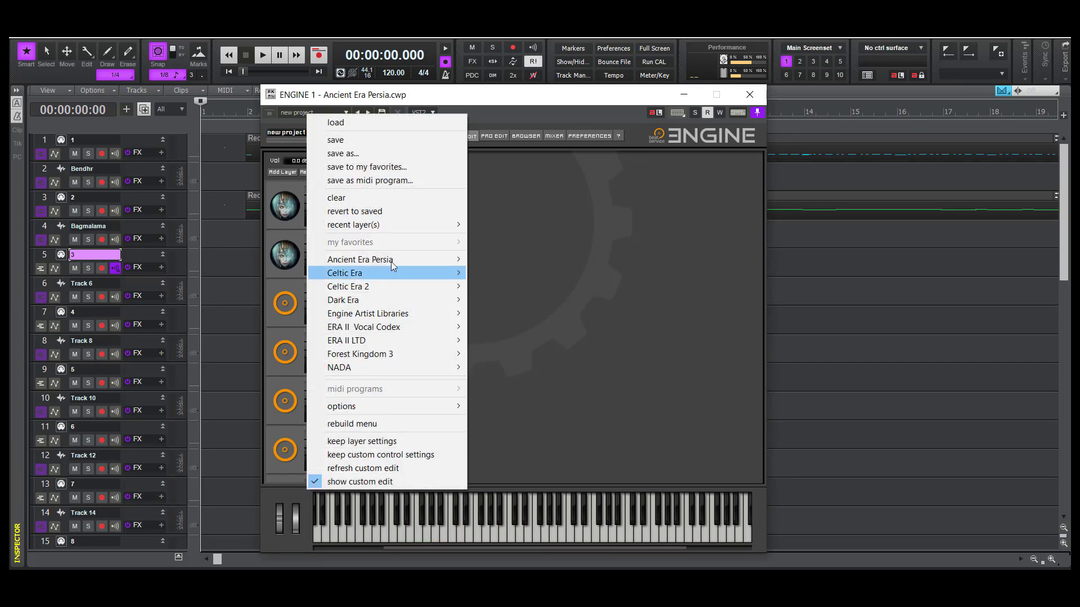
pyautogui.moveTo(379, 262)
pyautogui.moveTo(532, 259)
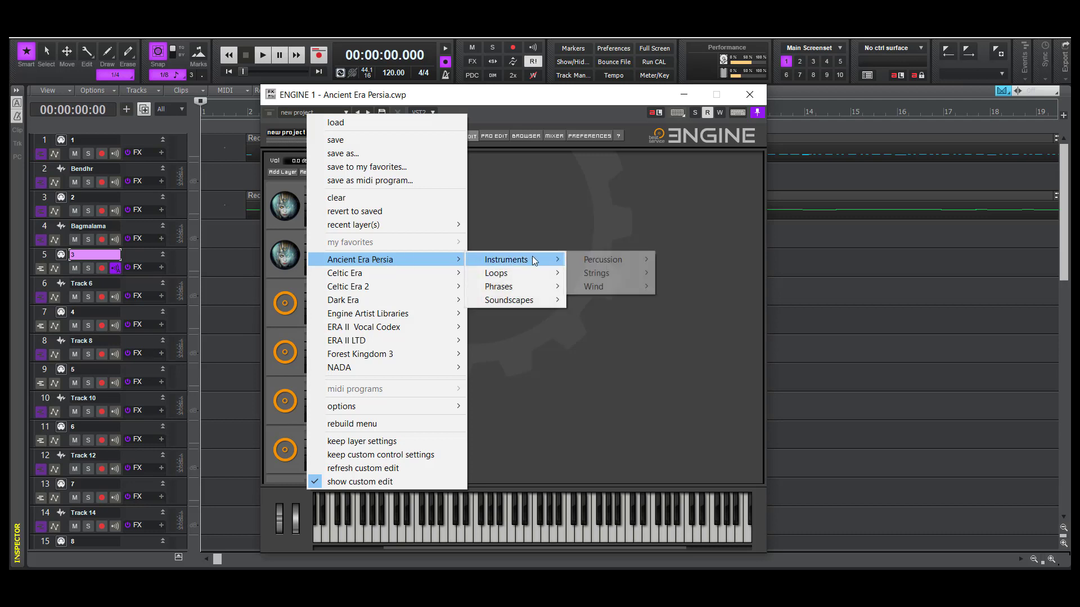
pyautogui.moveTo(619, 273)
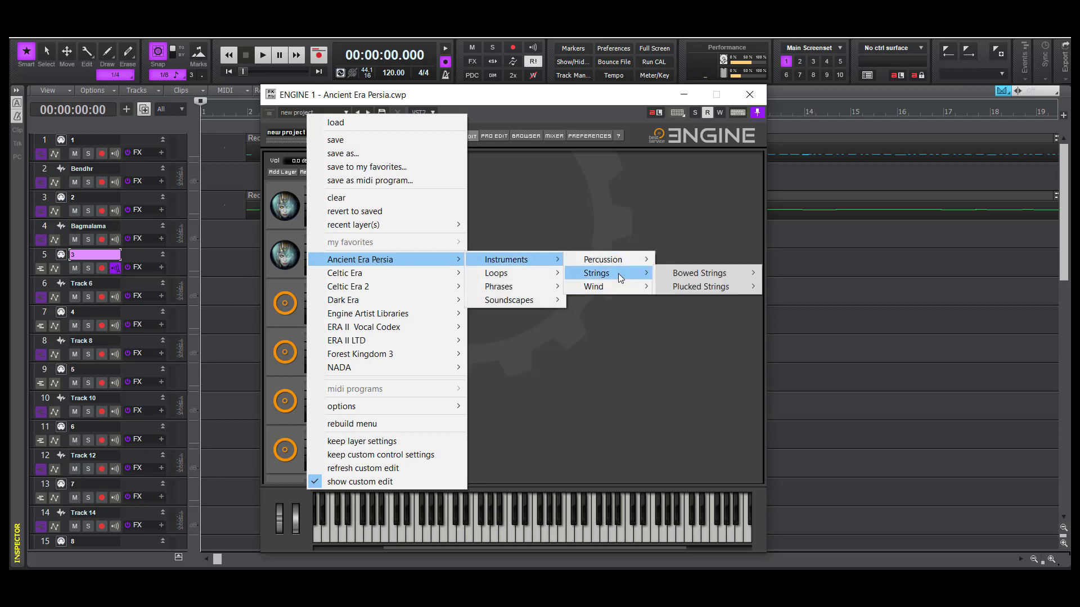
pyautogui.moveTo(693, 275)
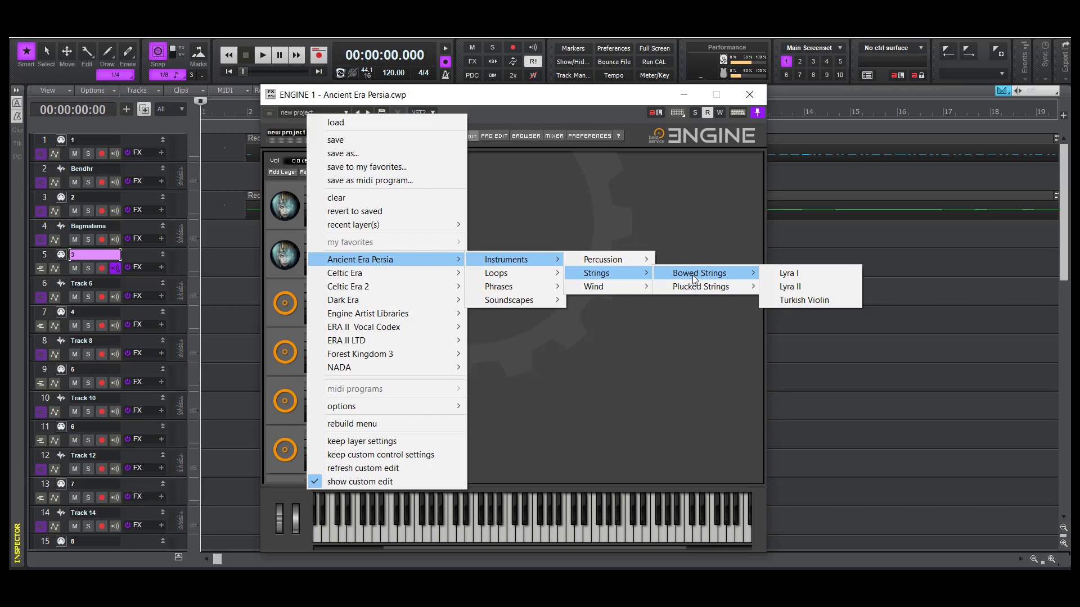
pyautogui.click(802, 274)
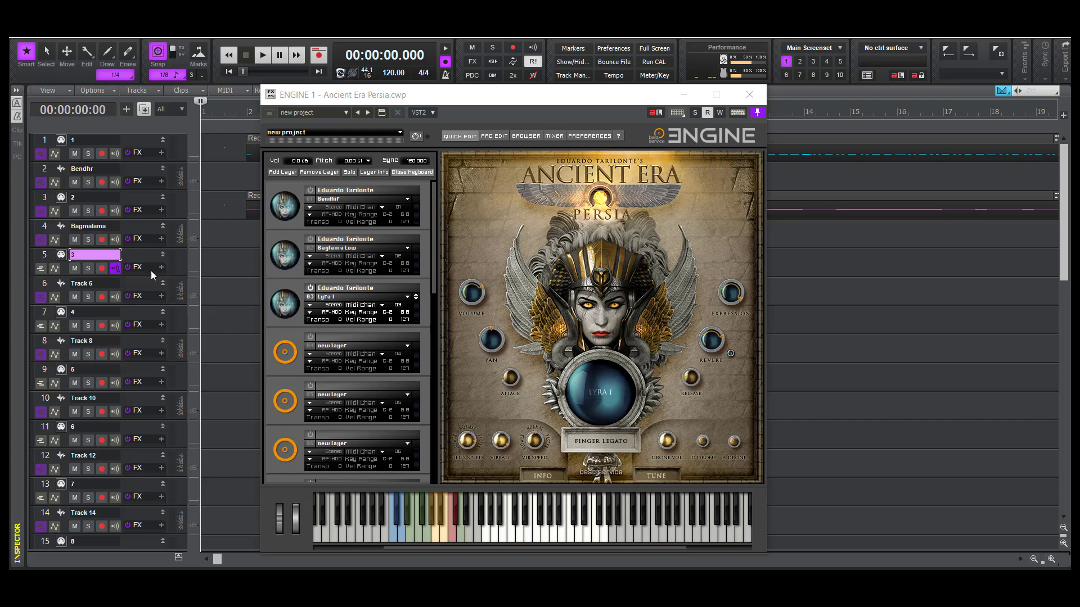
# Rename track 6 as Lyra I and arm track 5 for recording
pyautogui.doubleClick(90, 283)
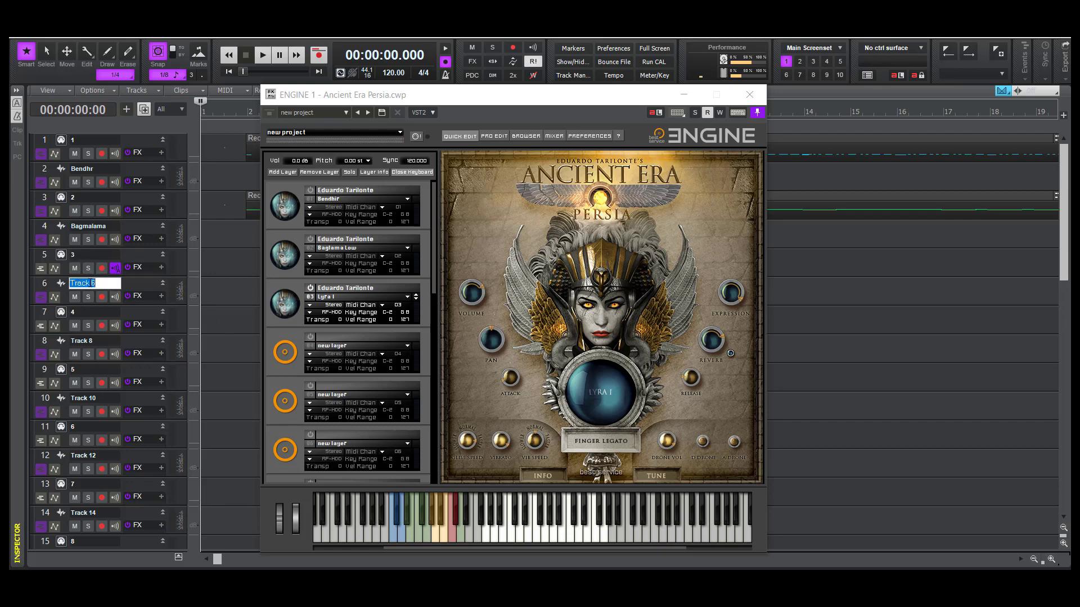
pyautogui.write('Lyra I')
pyautogui.hotkey('shift', 'Tab')
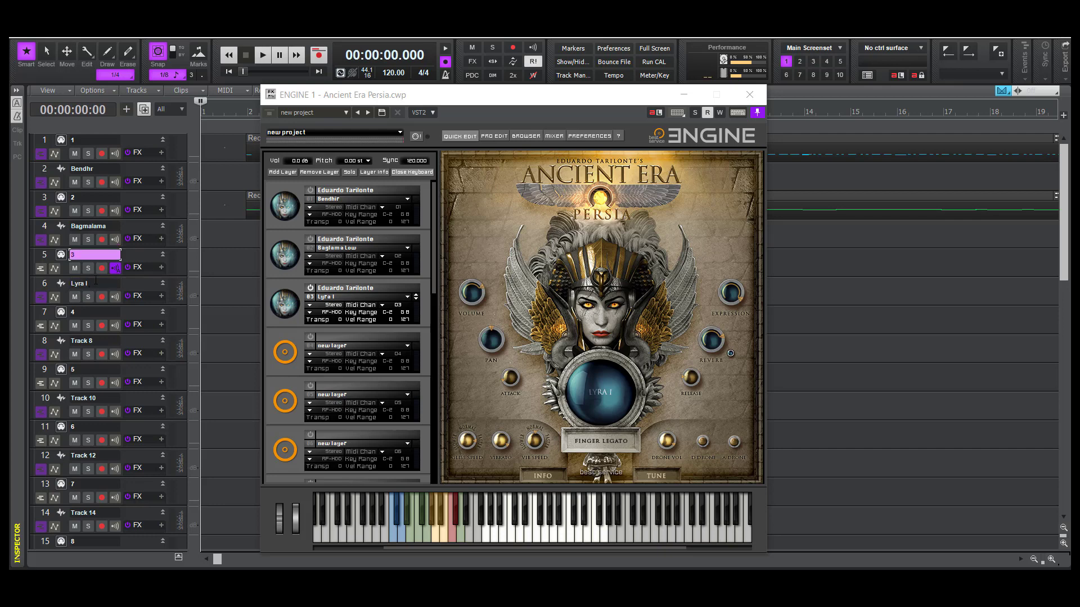
pyautogui.click(101, 268)
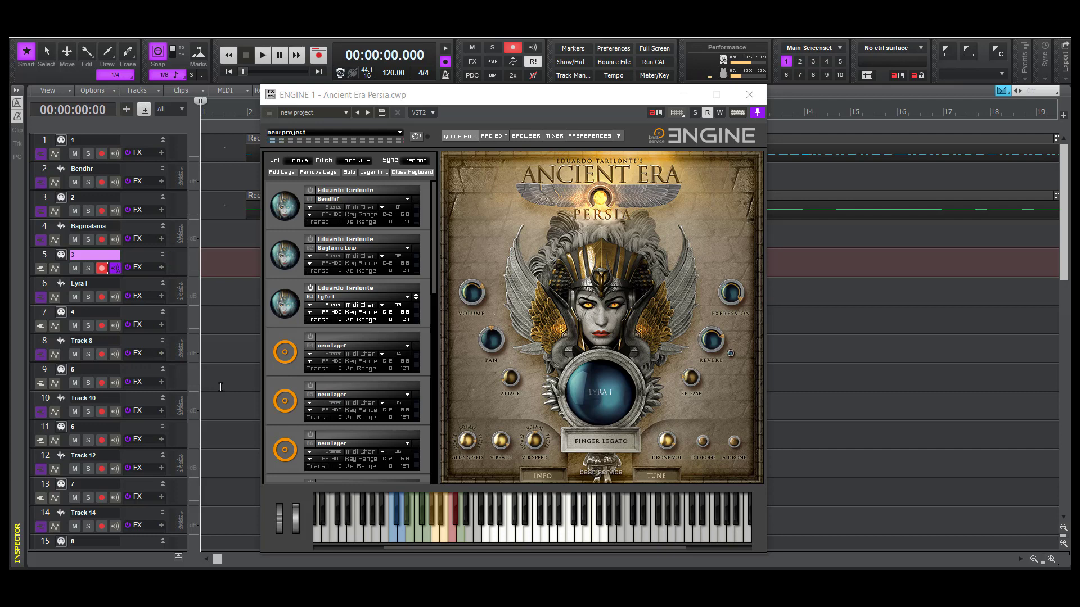
# Try a first Lyra take on track 5 with the ENGINE window minimized, and undo that recording
pyautogui.press('space')
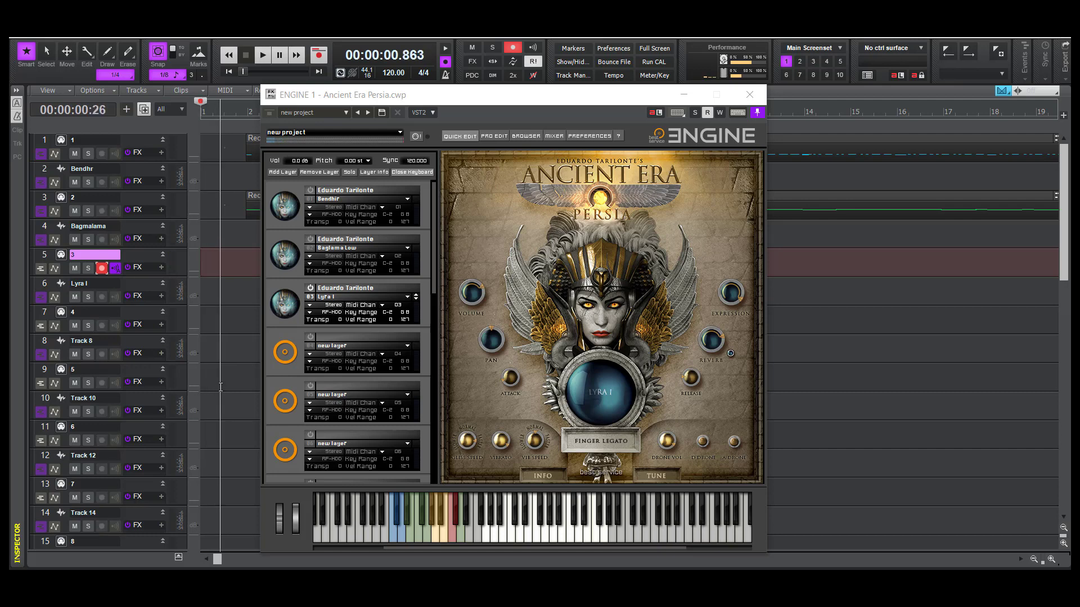
pyautogui.click(685, 94)
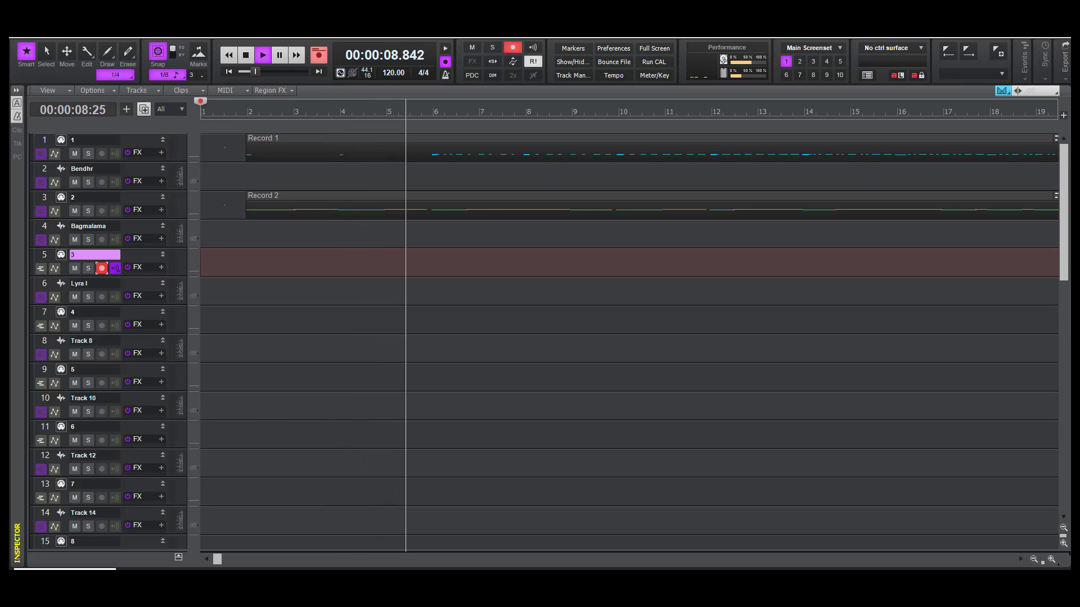
pyautogui.press('r')
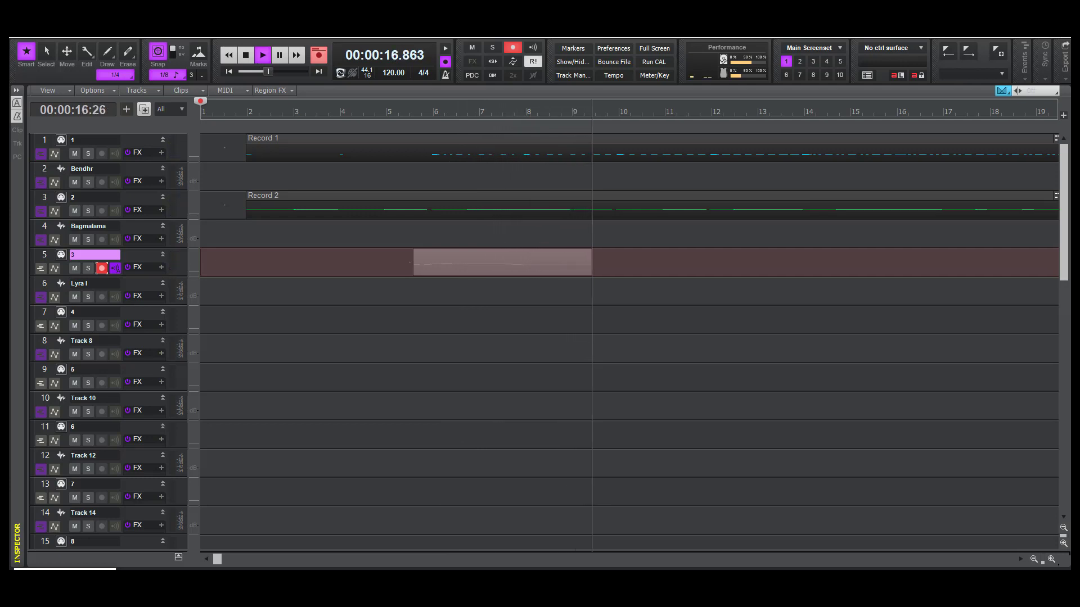
pyautogui.press('space')
pyautogui.hotkey('ctrl', 'z')
# Record a MIDI Lyra take on track 5 from the project start, stopping at about 41 seconds
pyautogui.press('space')
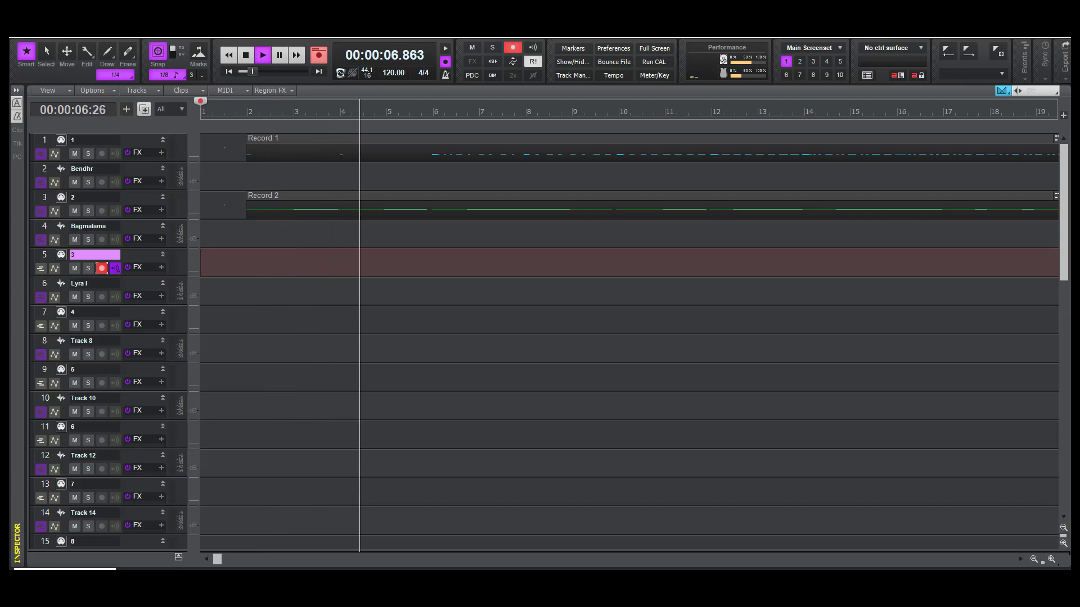
pyautogui.press('r')
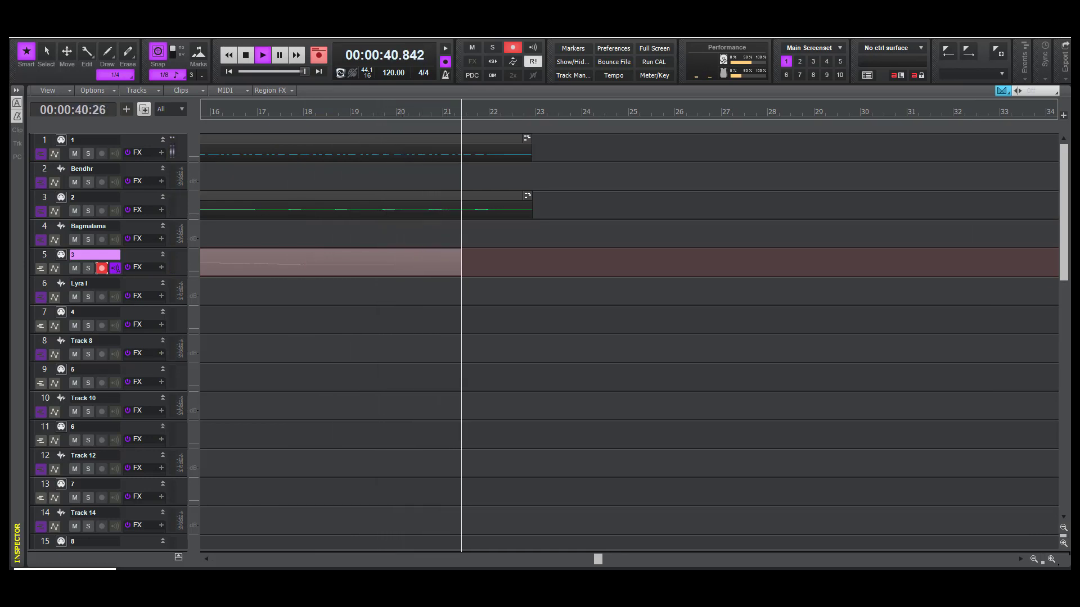
pyautogui.press('space')
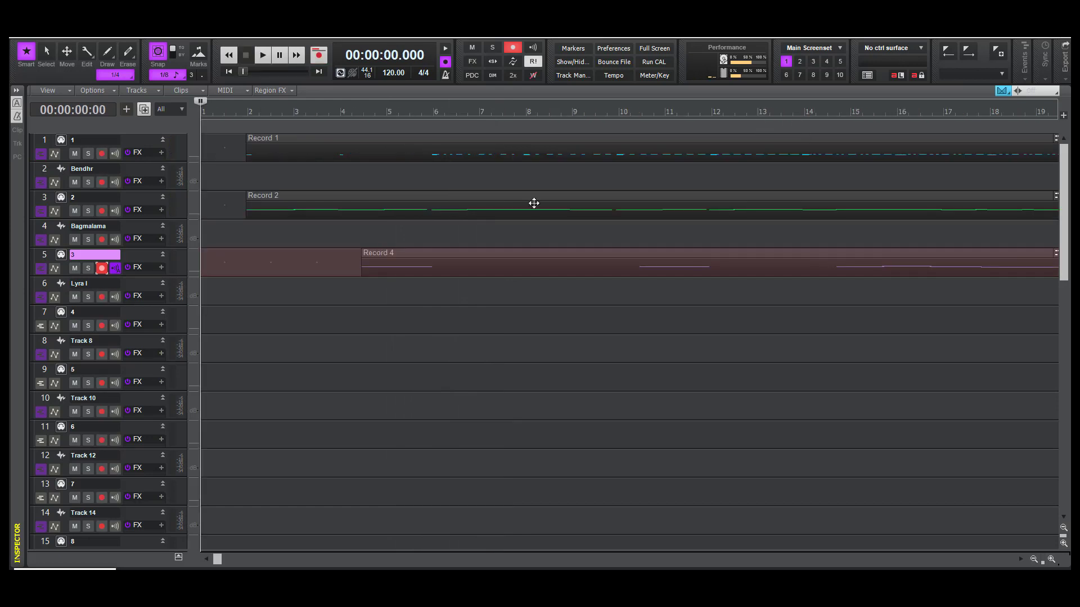
# Disarm track 5 and select track 7
pyautogui.click(102, 267)
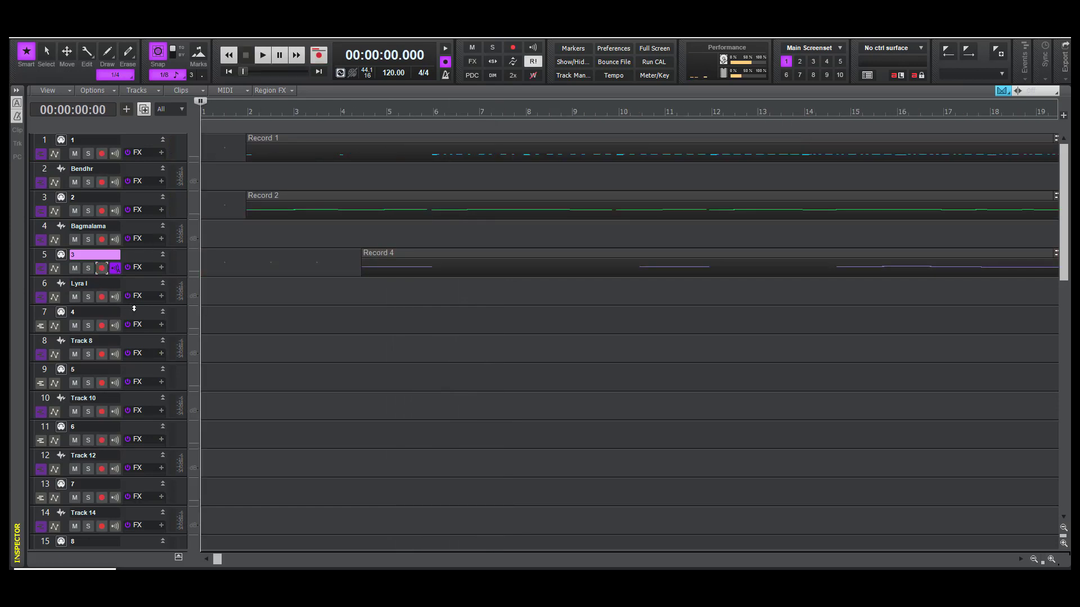
pyautogui.hotkey('alt', 'f')
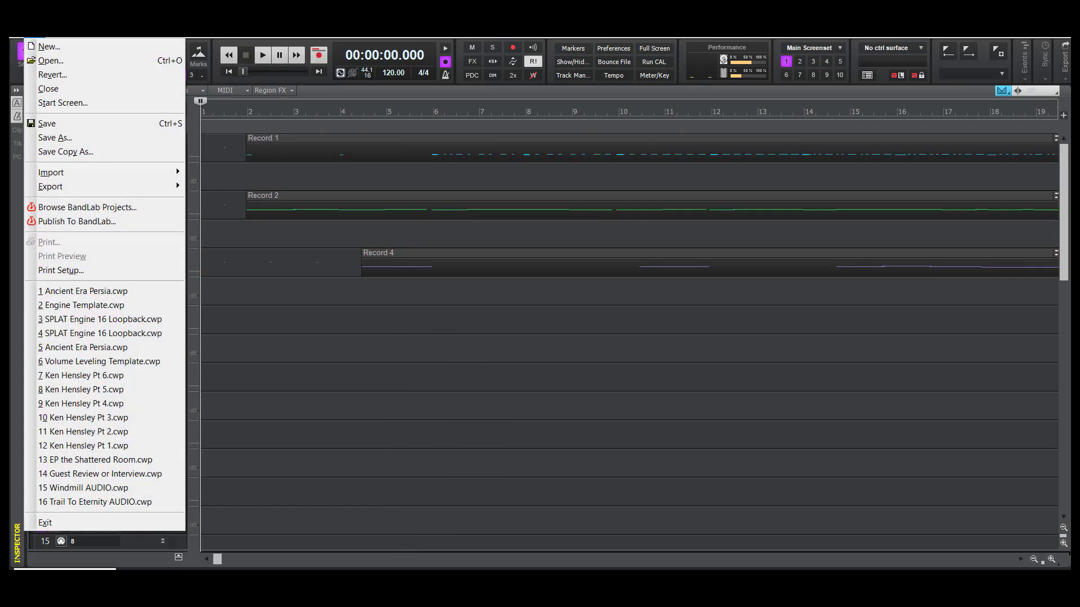
pyautogui.click(277, 332)
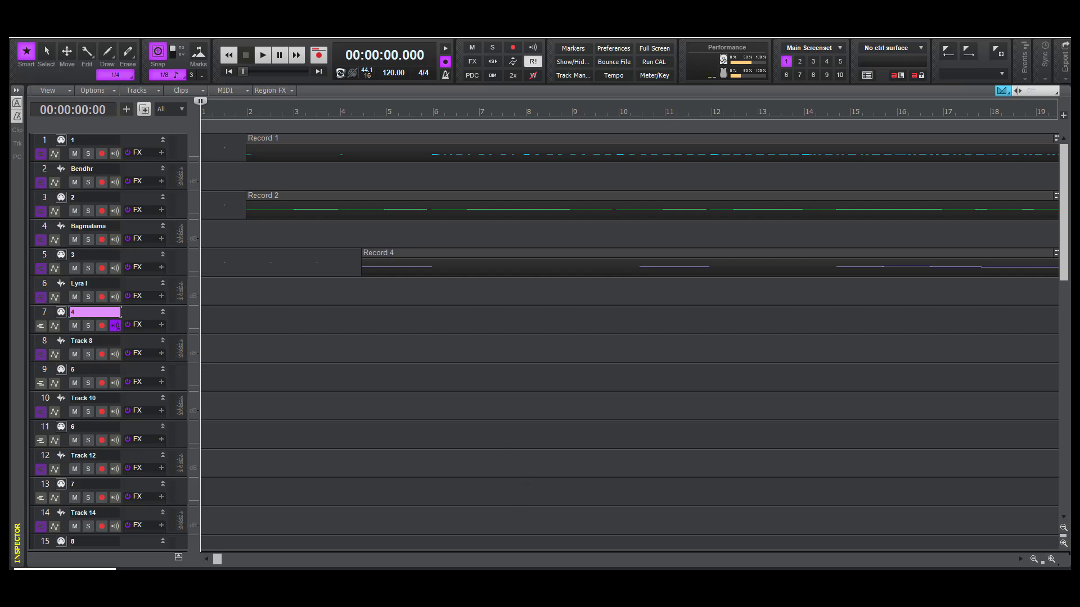
# Load Zourna from Ancient Era Persia's wind instruments into ENGINE's fourth layer and view the instrument's description
pyautogui.moveTo(414, 579)
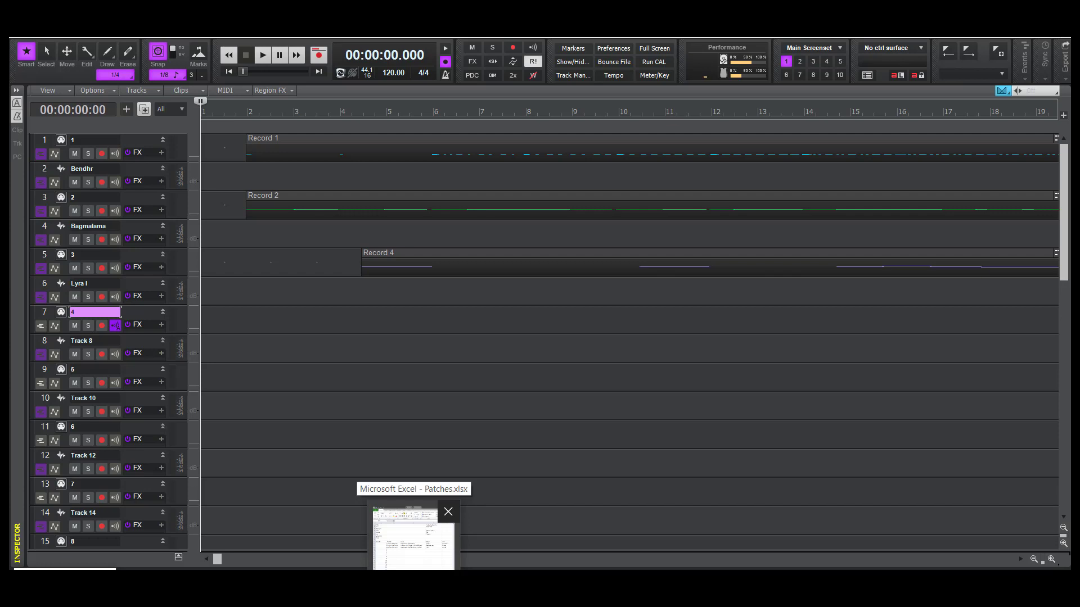
pyautogui.moveTo(526, 579)
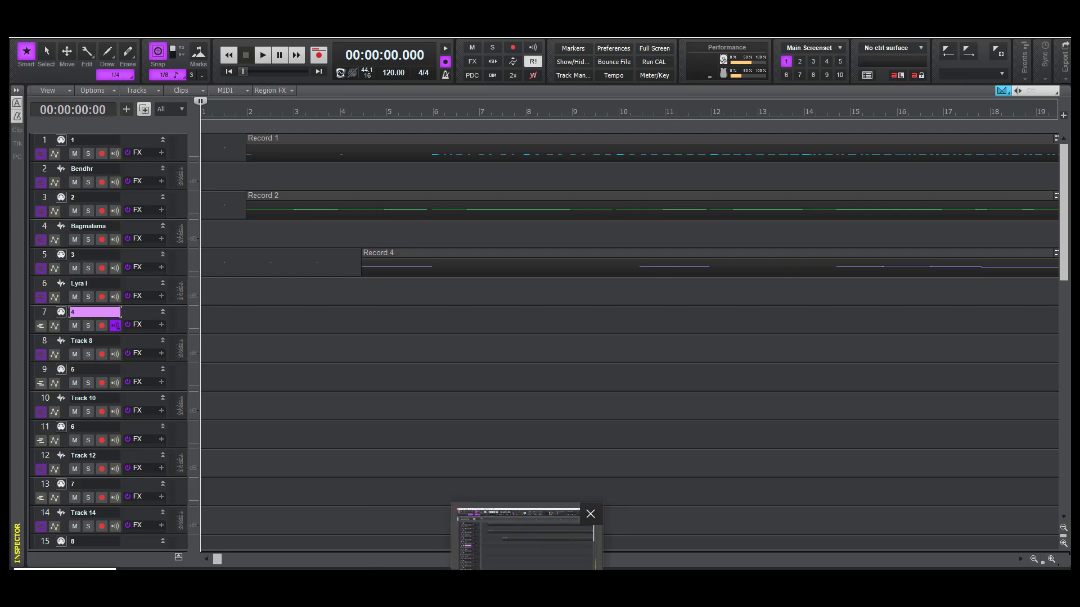
pyautogui.rightClick(526, 539)
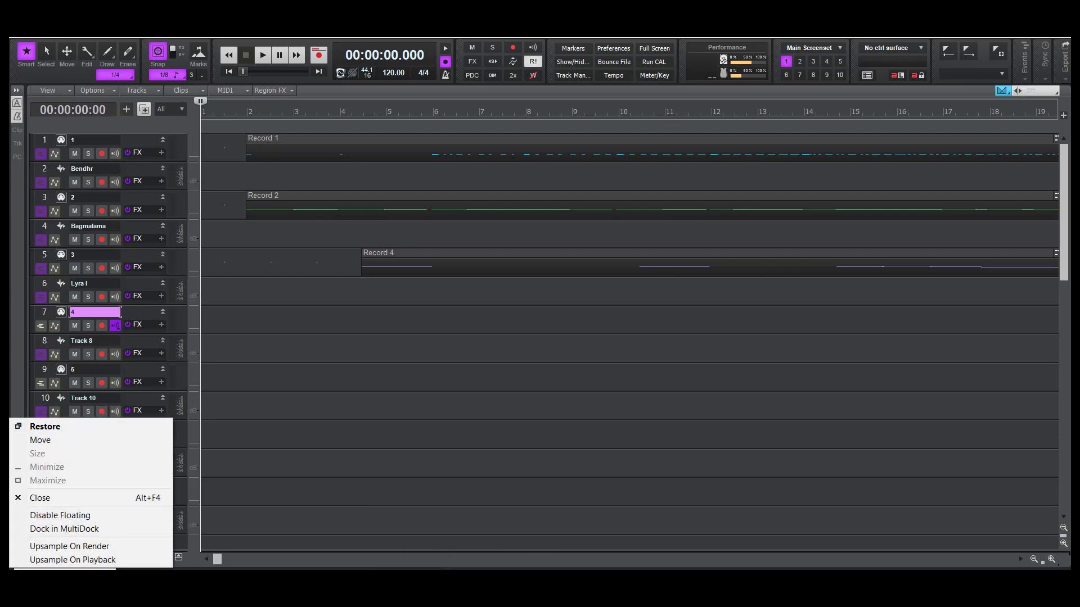
pyautogui.click(69, 427)
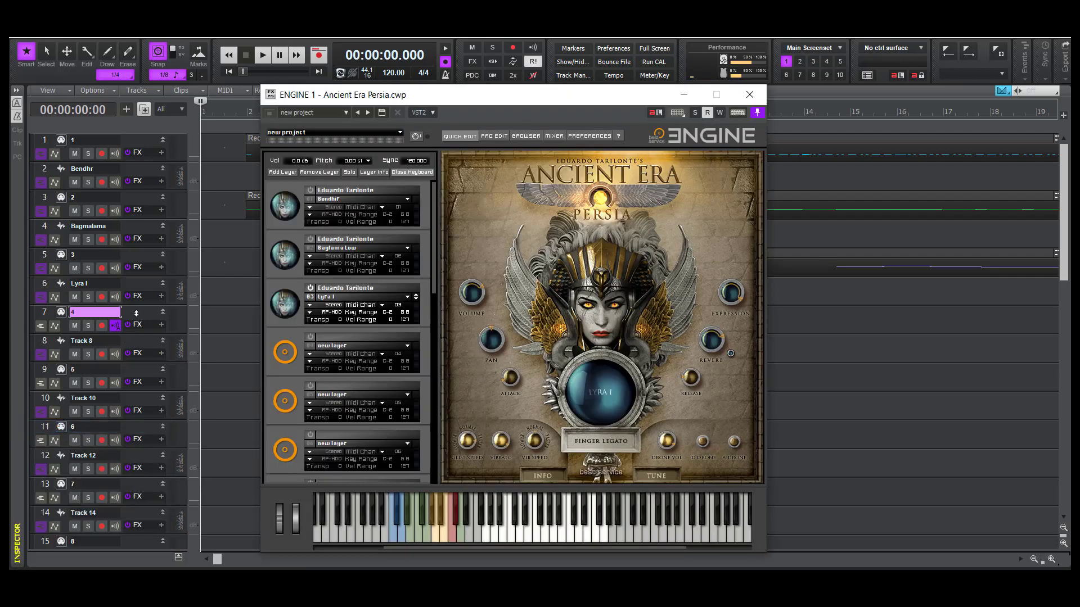
pyautogui.click(409, 347)
pyautogui.click(408, 346)
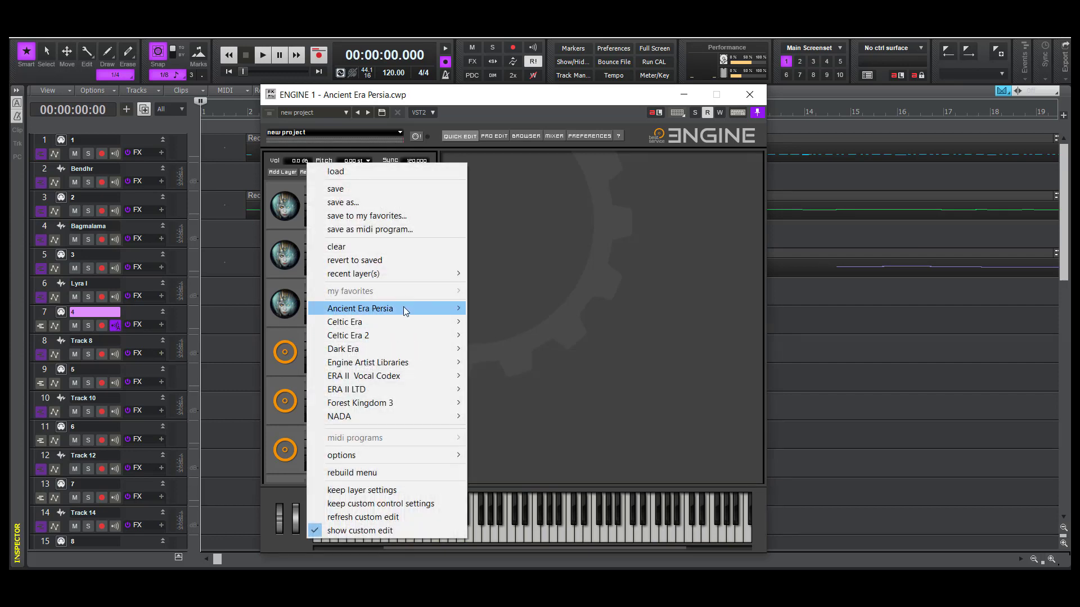
pyautogui.moveTo(404, 307)
pyautogui.moveTo(526, 308)
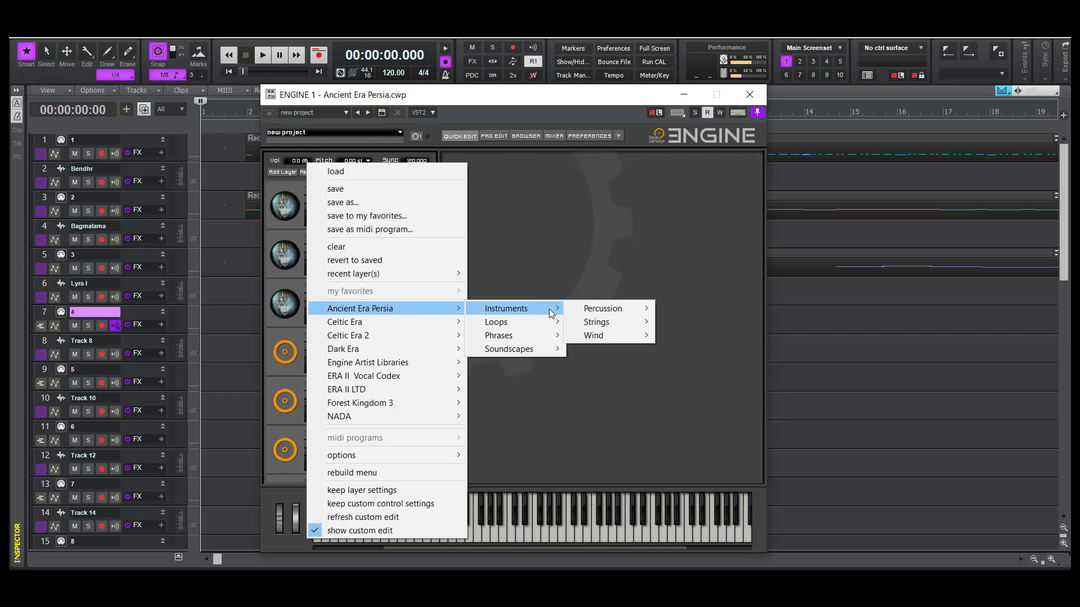
pyautogui.moveTo(599, 325)
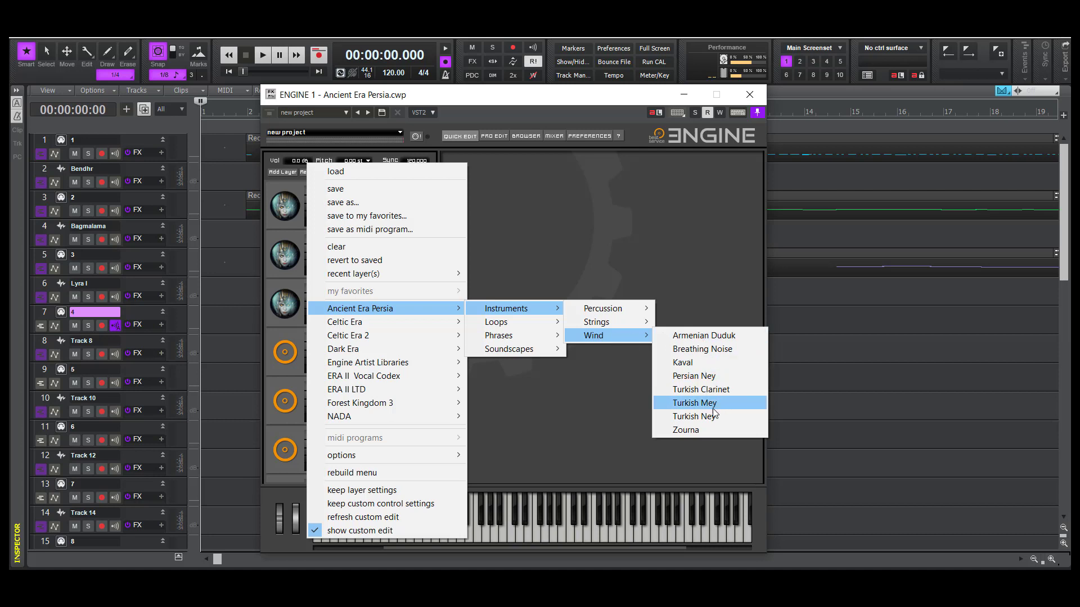
pyautogui.click(706, 430)
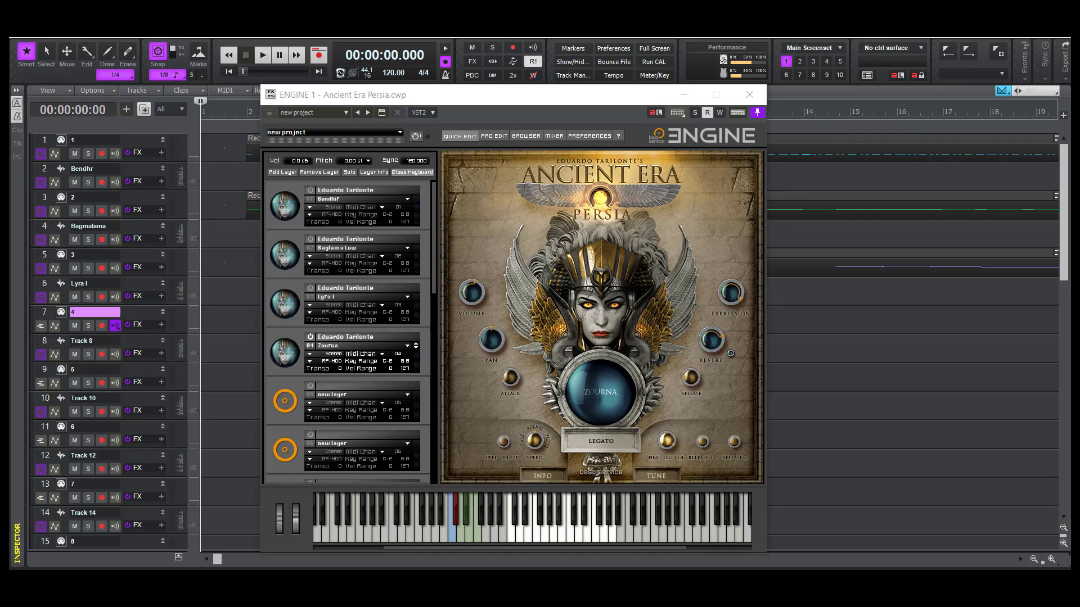
pyautogui.click(542, 475)
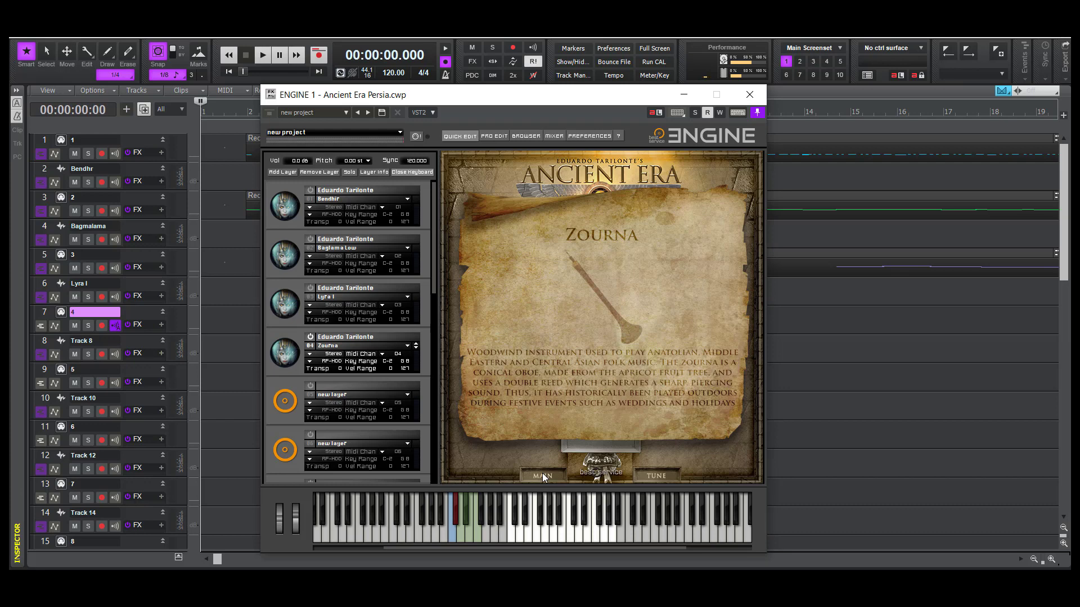
pyautogui.click(542, 475)
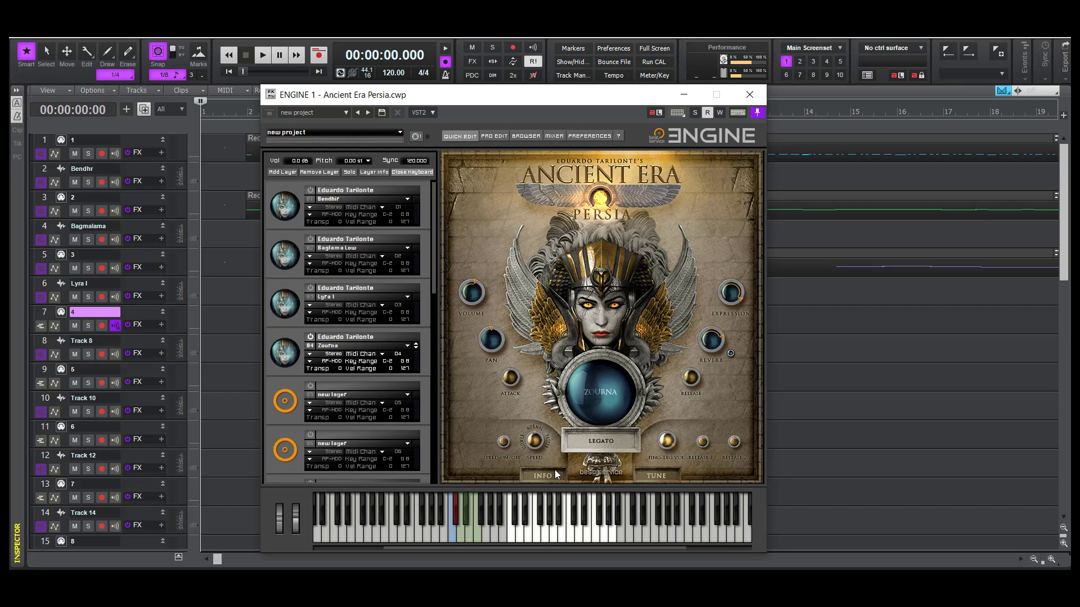
# Rename track 8 as Zourna and arm track 7 for recording
pyautogui.doubleClick(99, 340)
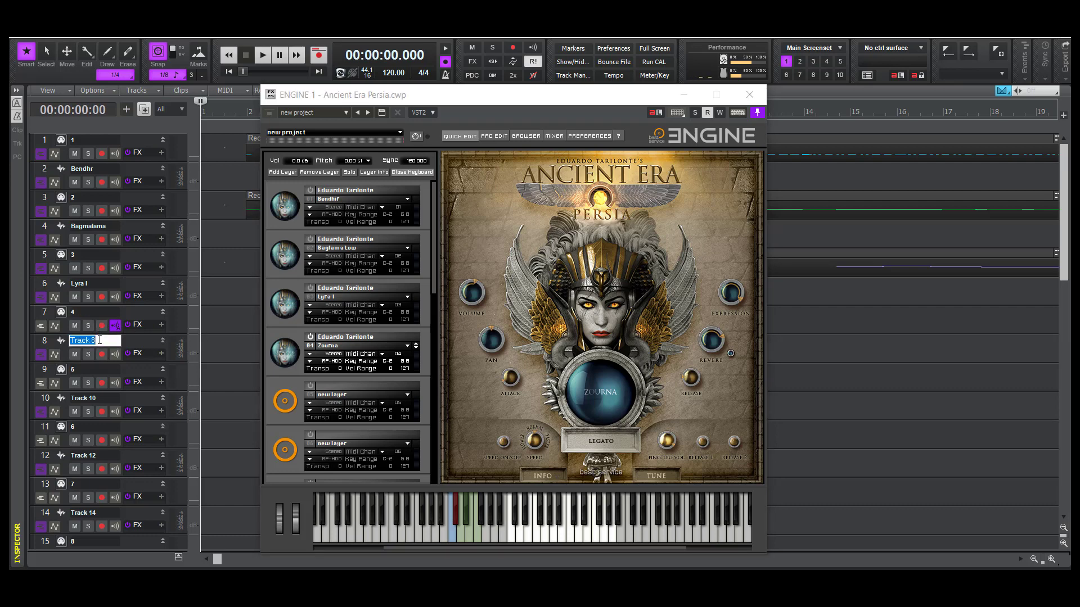
pyautogui.write('Zourna')
pyautogui.hotkey('shift', 'Tab')
pyautogui.hotkey('shift', 'Tab')
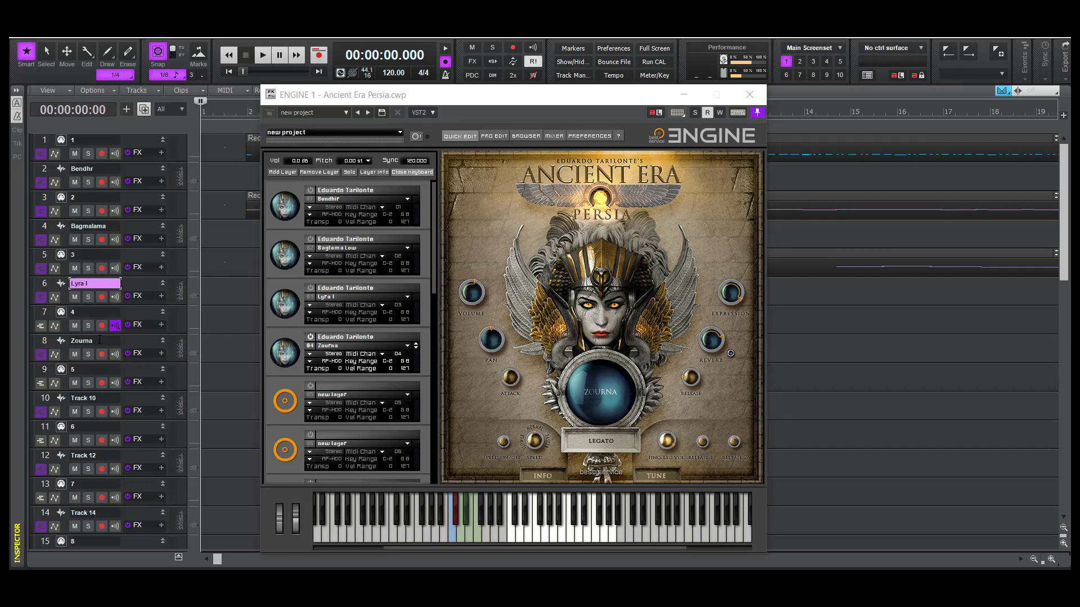
pyautogui.press('Tab')
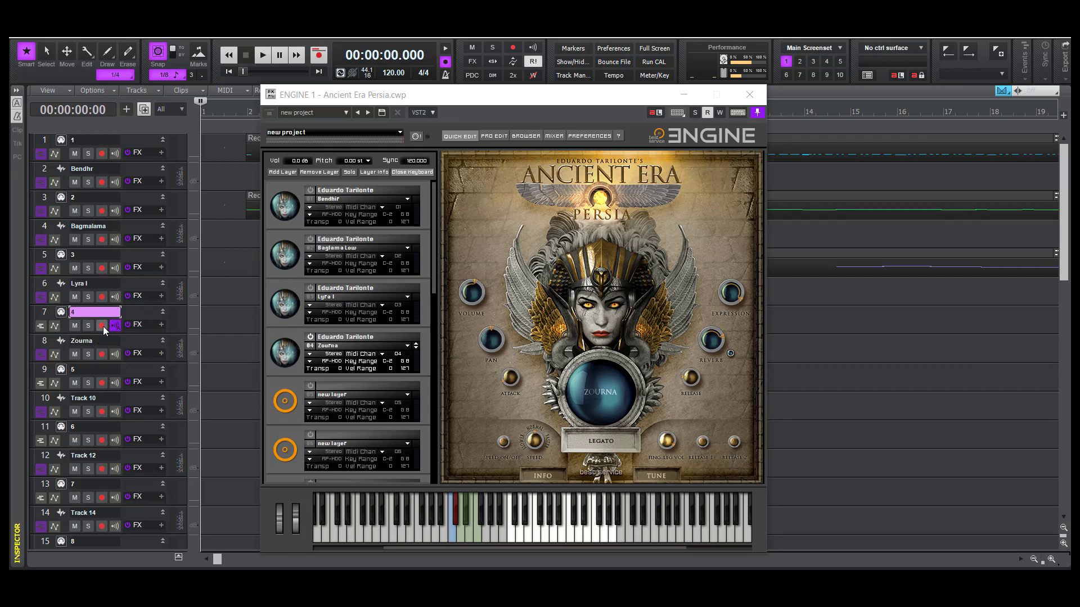
pyautogui.click(102, 325)
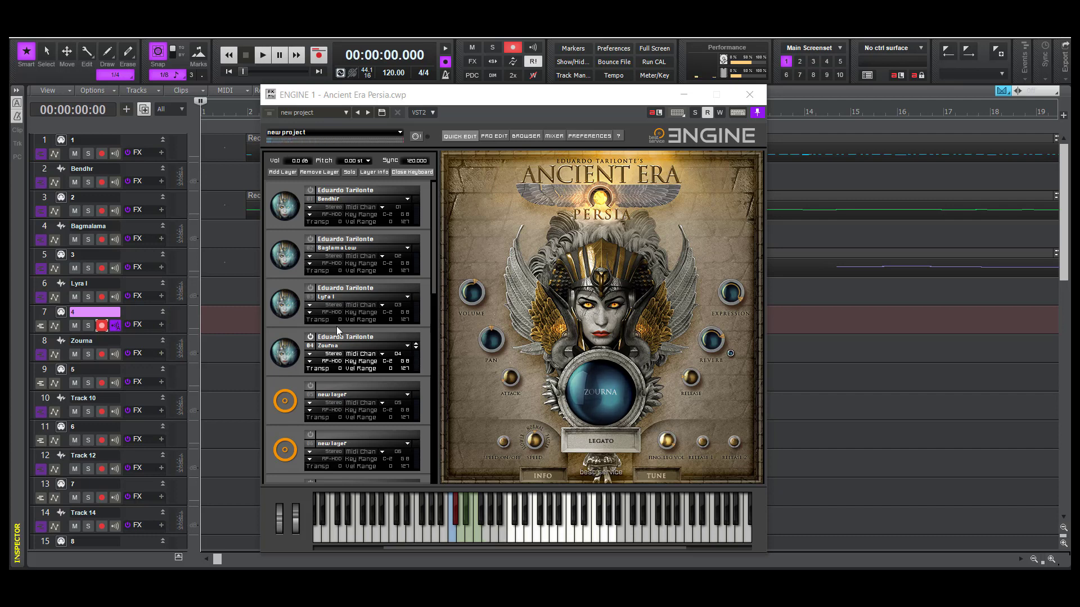
# Minimize the ENGINE window and record a Zourna take on track 7 from the project start, stopping at about 22 seconds
pyautogui.click(683, 96)
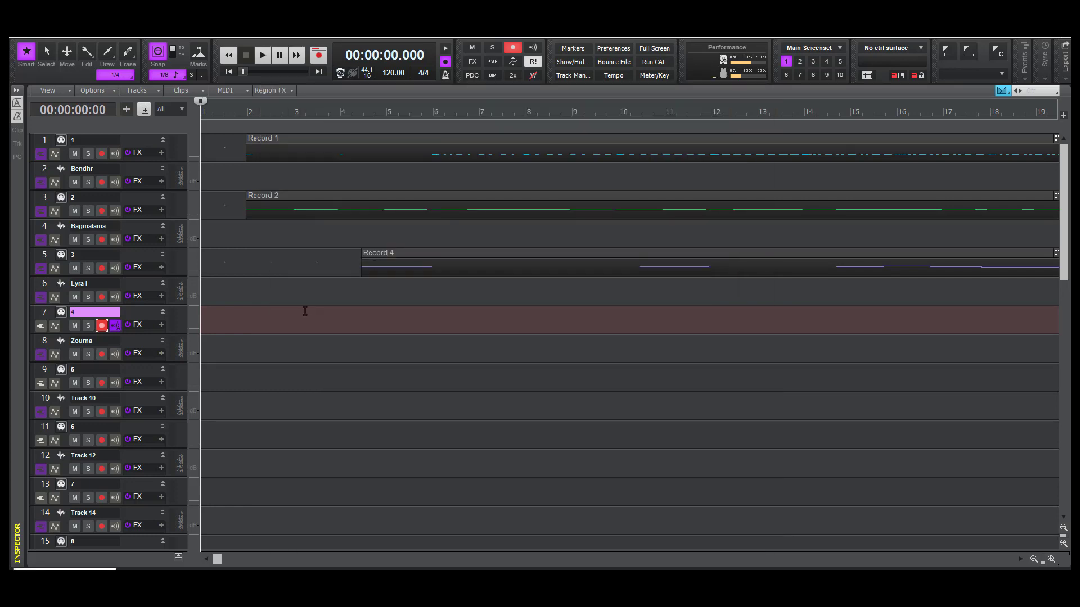
pyautogui.press('space')
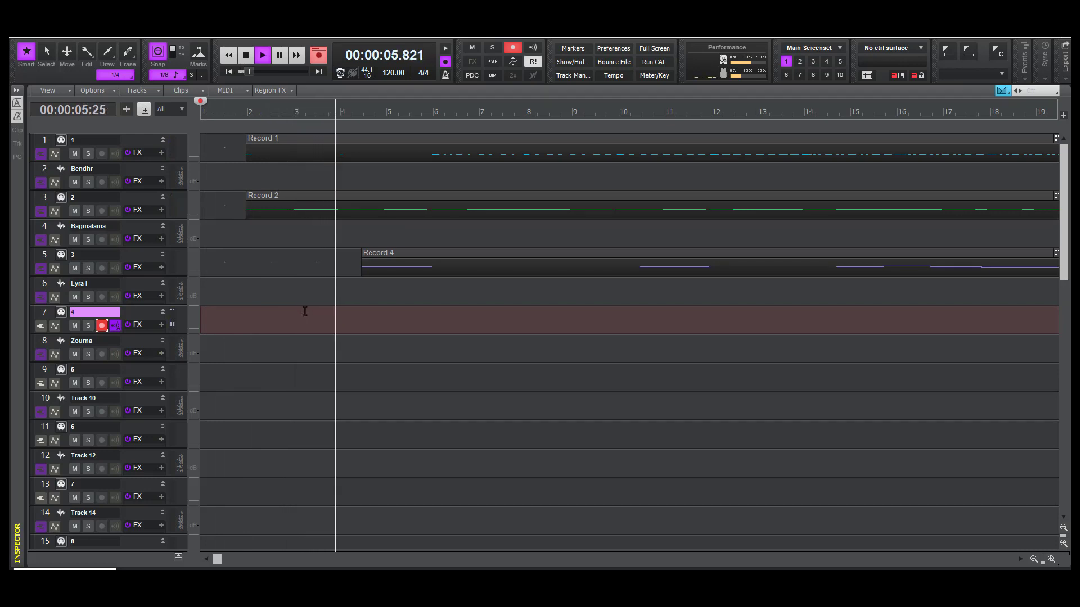
pyautogui.press('r')
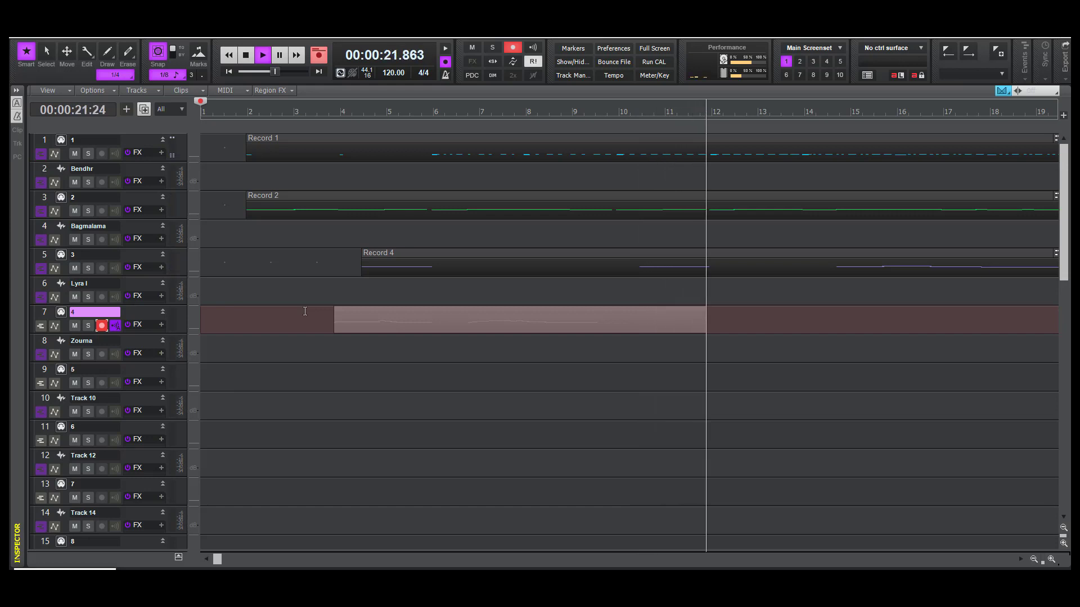
pyautogui.press('space')
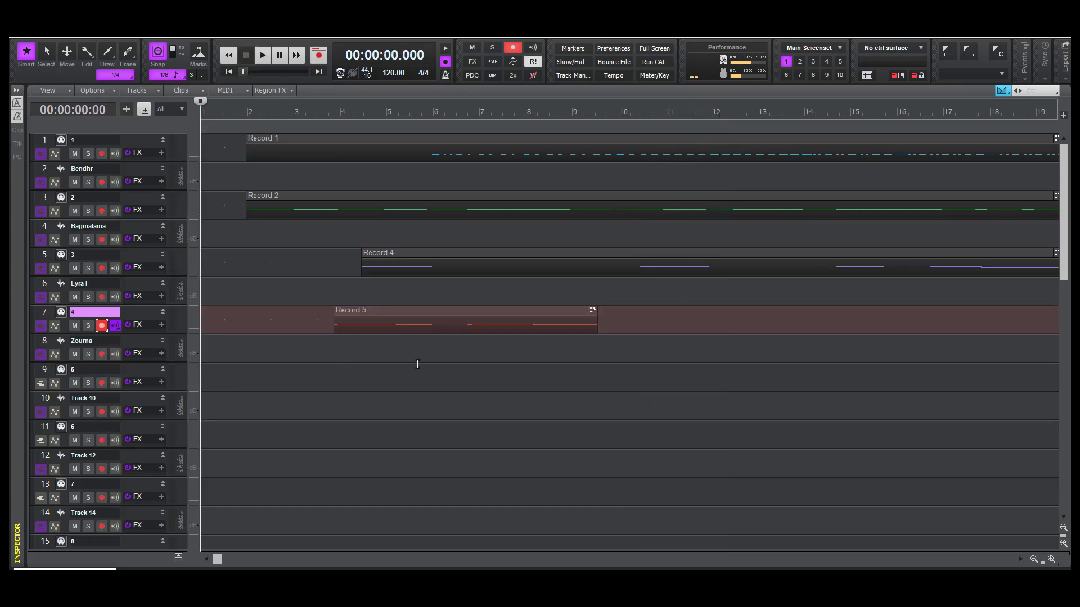
# Play back the Zourna take from about 9 seconds
pyautogui.click(417, 363)
pyautogui.press('space')
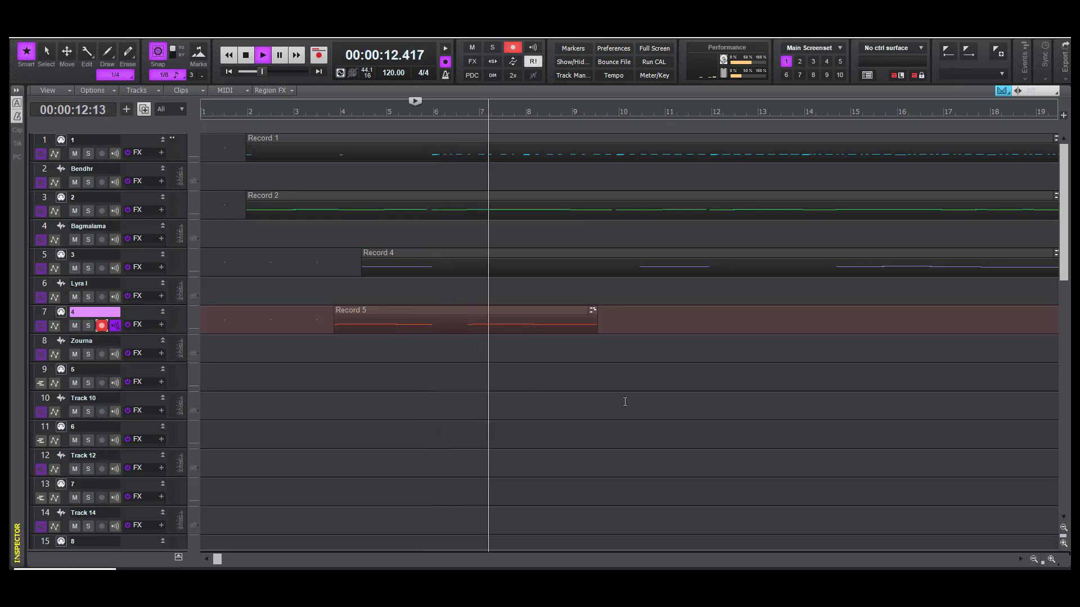
pyautogui.press('space')
# Delete the second phrase of the Zourna clip on track 7 and trim the clip's end back to about bar 6
pyautogui.moveTo(579, 318); pyautogui.dragTo(470, 343)
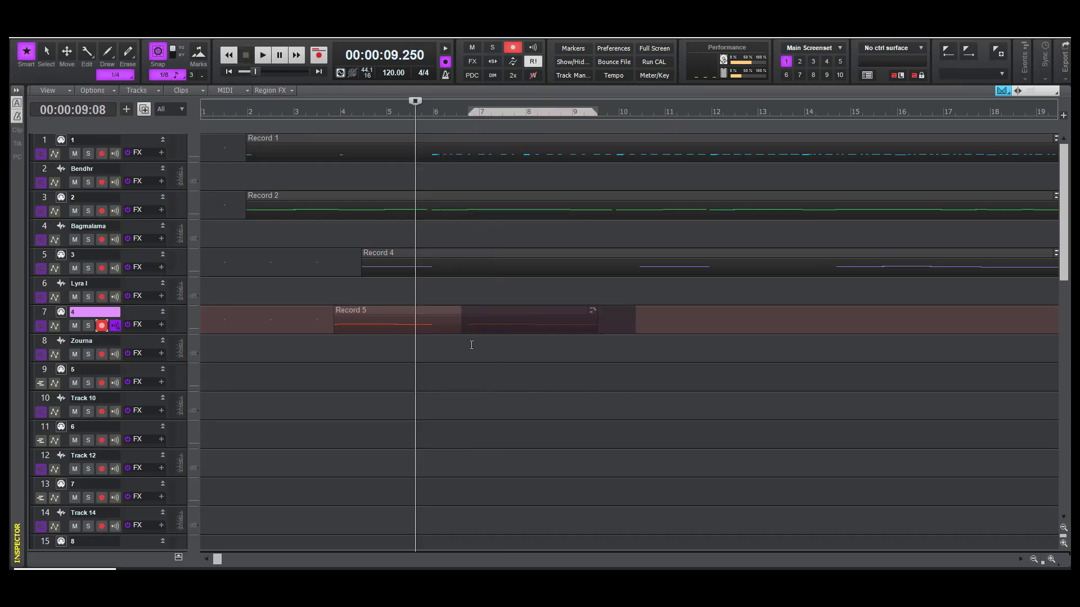
pyautogui.click(590, 327)
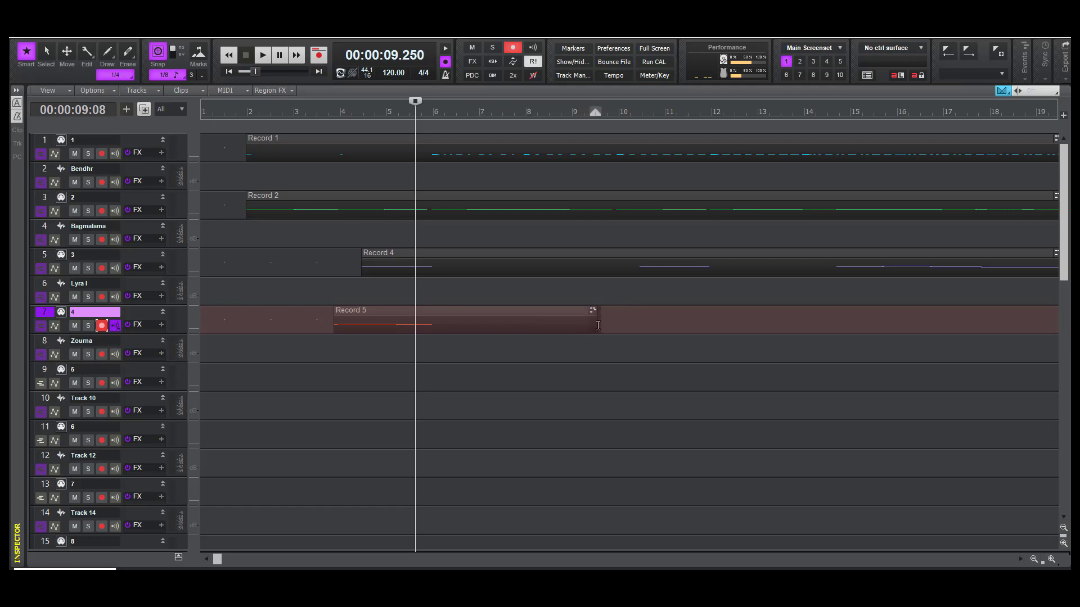
pyautogui.click(598, 325)
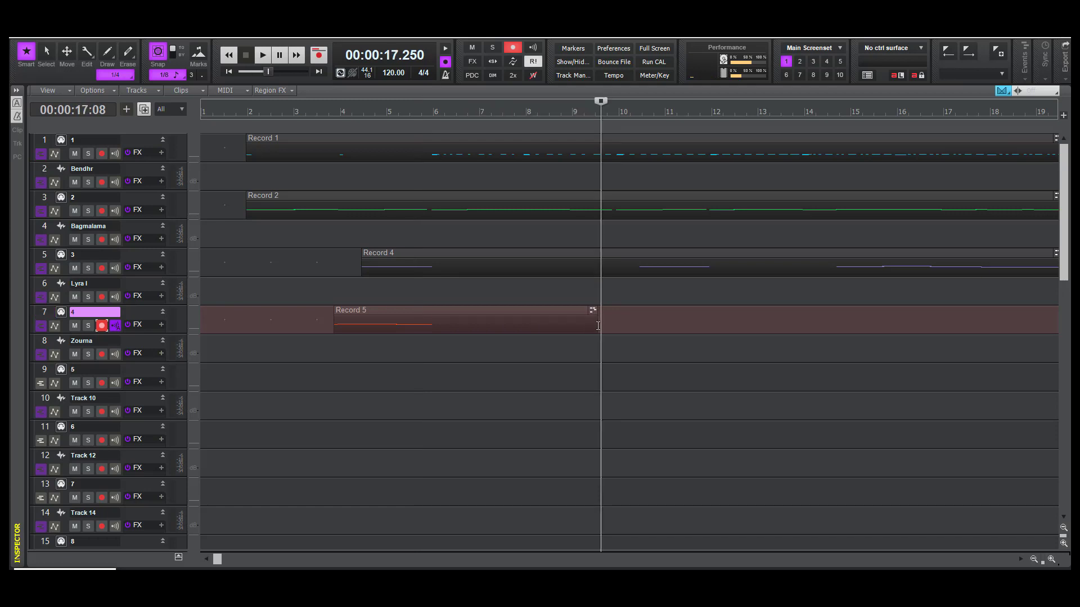
pyautogui.click(595, 326)
pyautogui.moveTo(595, 325); pyautogui.dragTo(433, 329)
# Record another Zourna take on track 7 from about 5 seconds, stopping at about 35 seconds
pyautogui.click(322, 364)
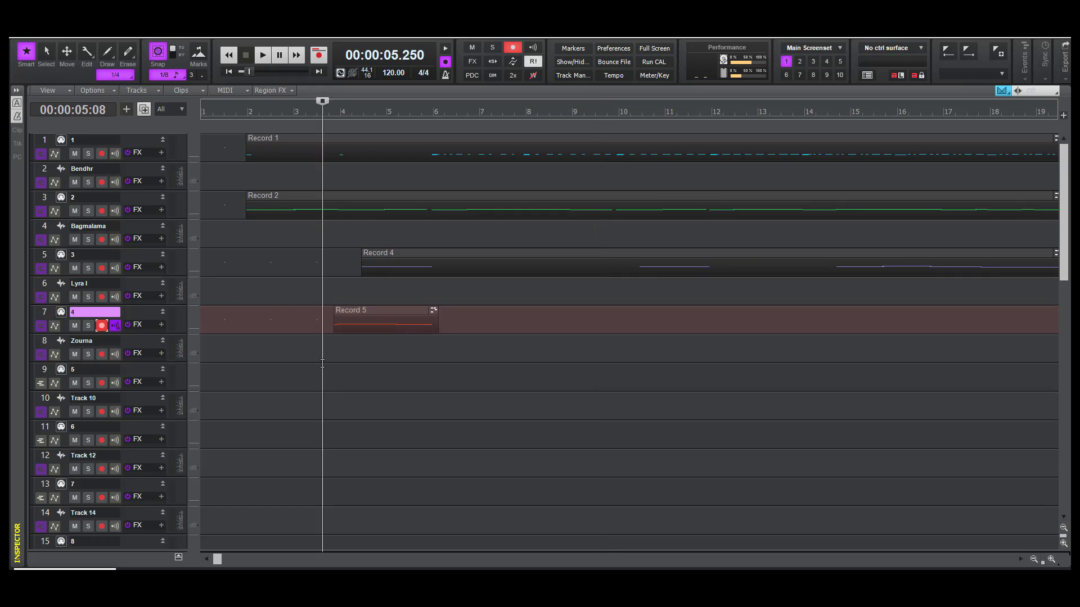
pyautogui.press('space')
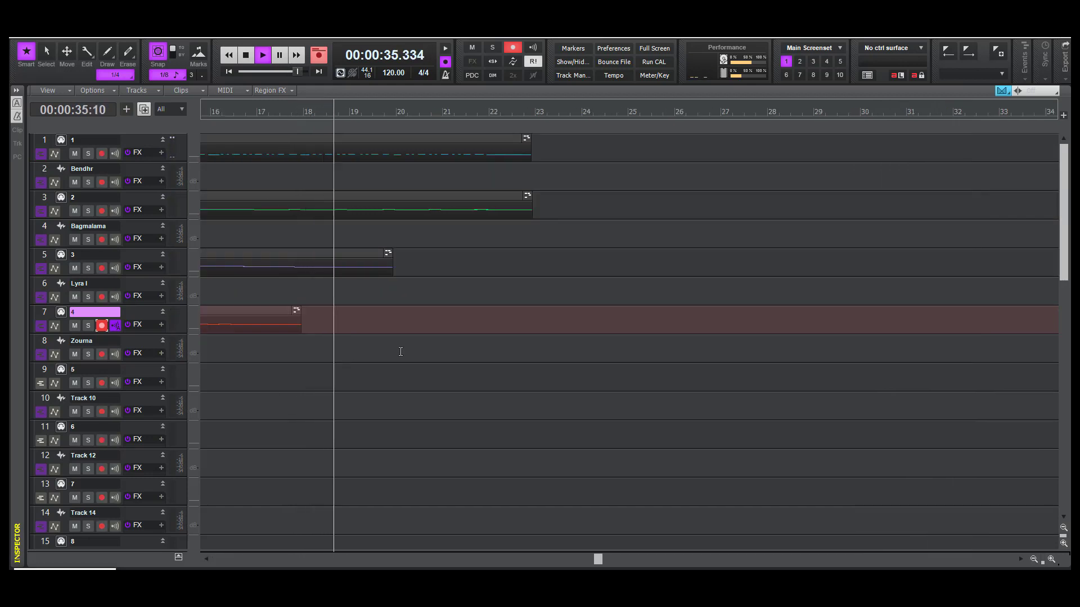
pyautogui.press('space')
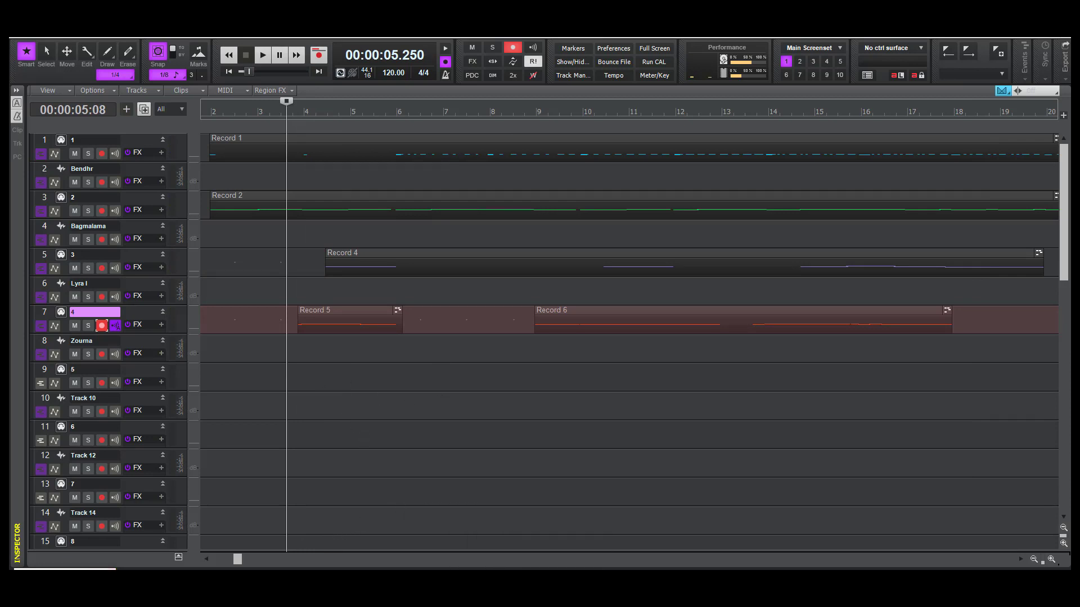
# Restore the ENGINE window, lower the Zourna layer's volume to -10 dB, and readjust the level during playback
pyautogui.click(22, 568)
pyautogui.click(41, 424)
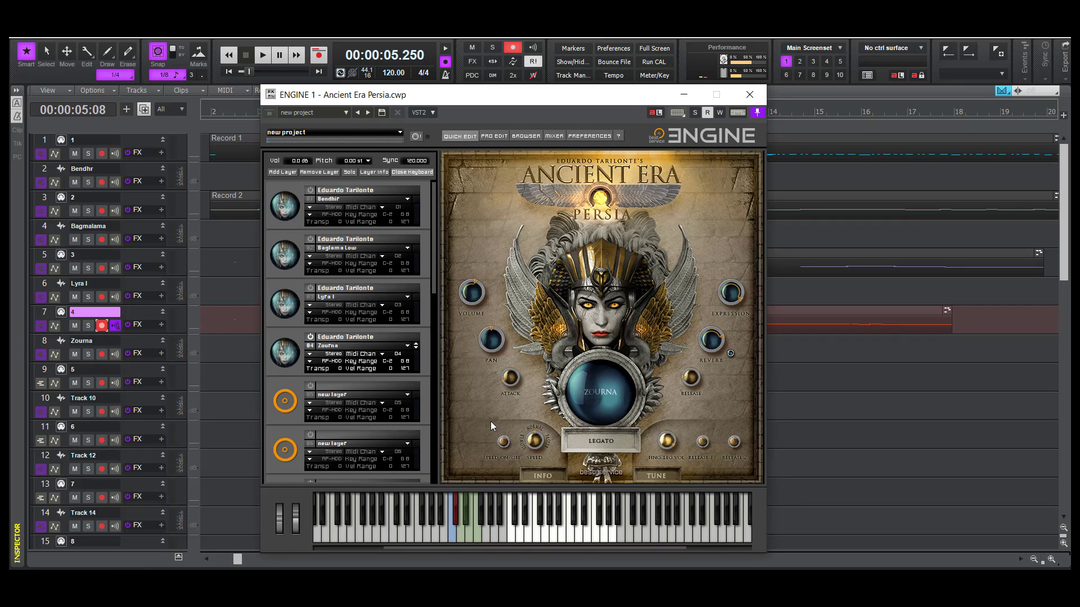
pyautogui.moveTo(540, 96); pyautogui.dragTo(798, 85)
pyautogui.scroll(-10, 729, 279)
pyautogui.press('space')
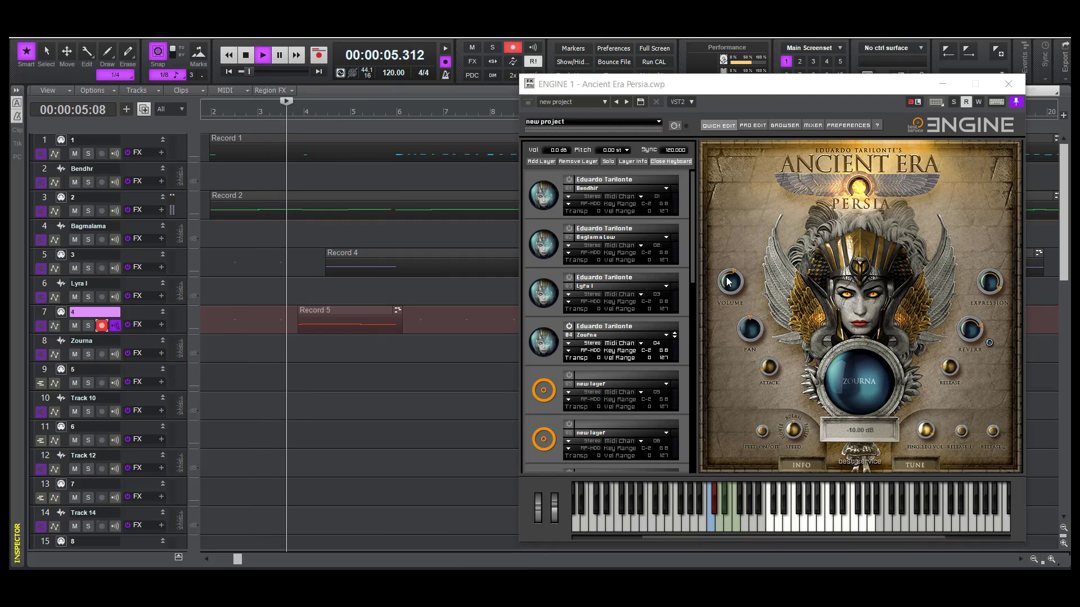
pyautogui.scroll(8, 726, 271)
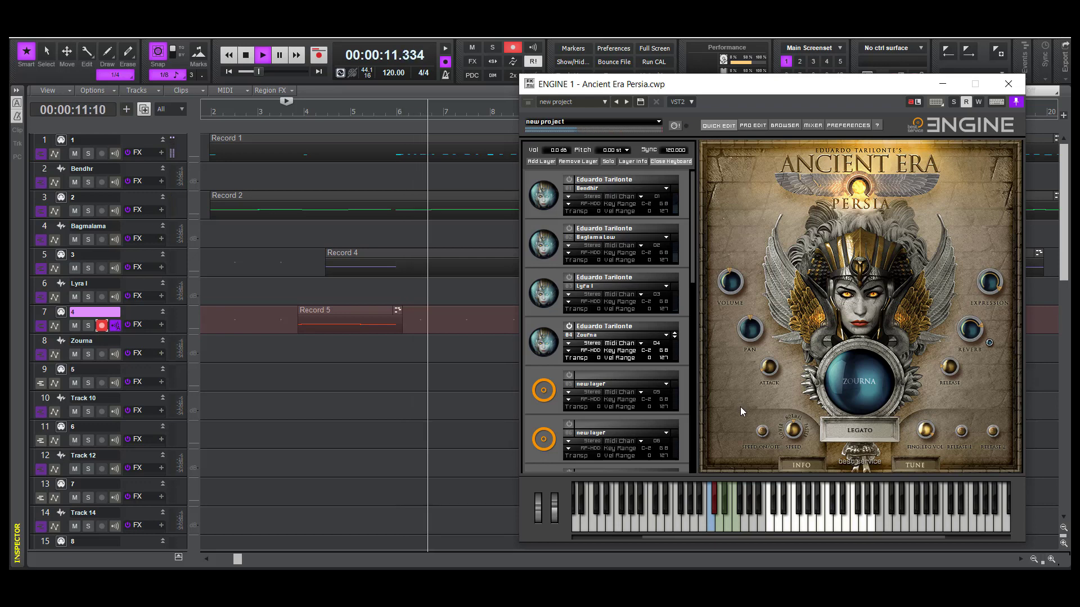
pyautogui.press('space')
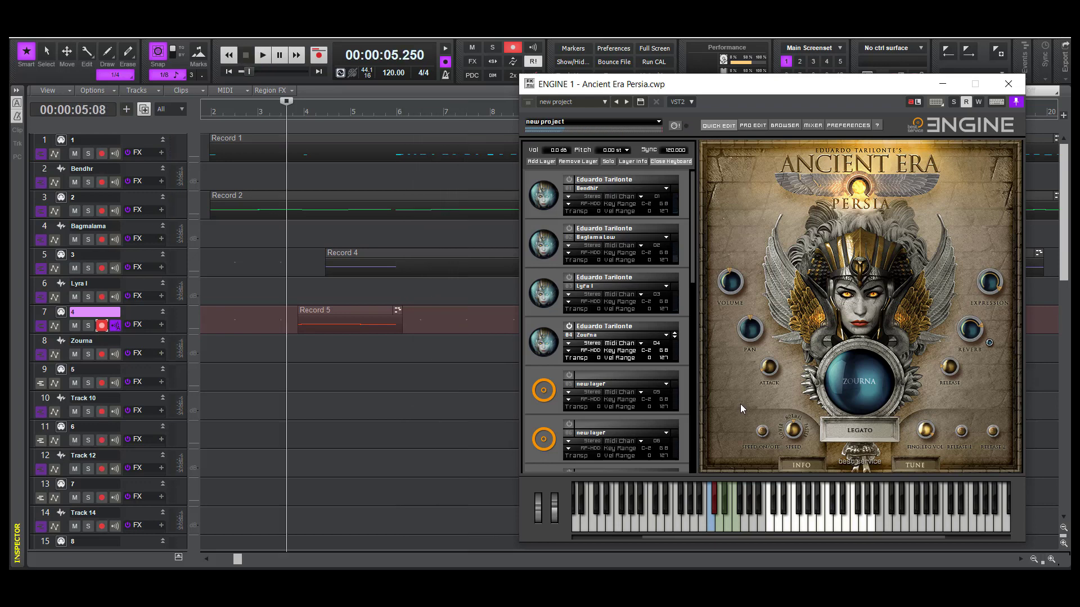
# Readjust the pan of the Lyra I layer in ENGINE and play back the mix from about 5 seconds
pyautogui.moveTo(746, 328)
pyautogui.click(633, 292)
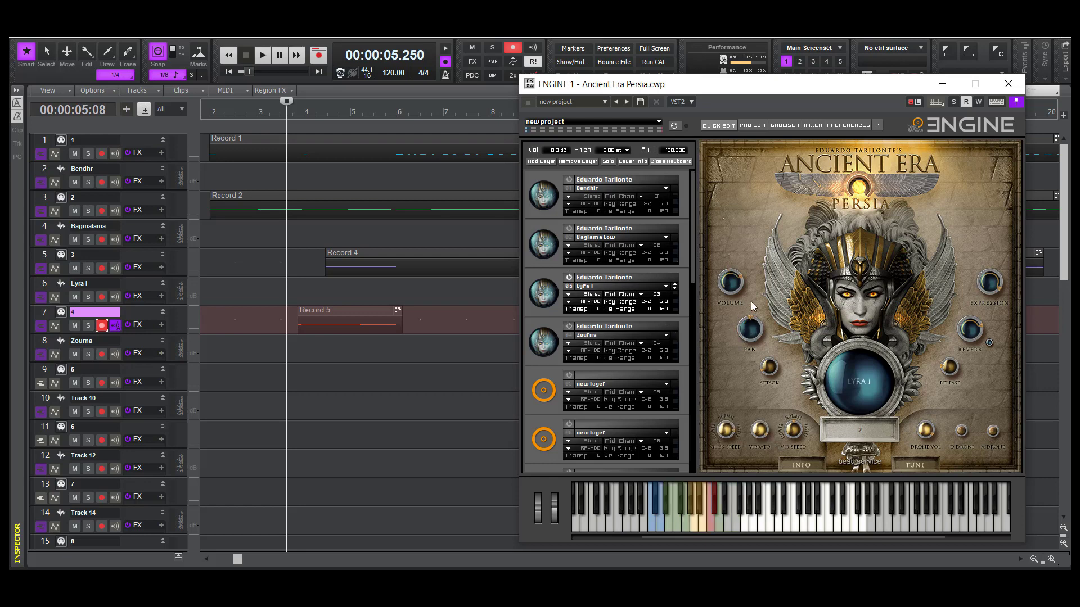
pyautogui.moveTo(757, 316)
pyautogui.click(937, 103)
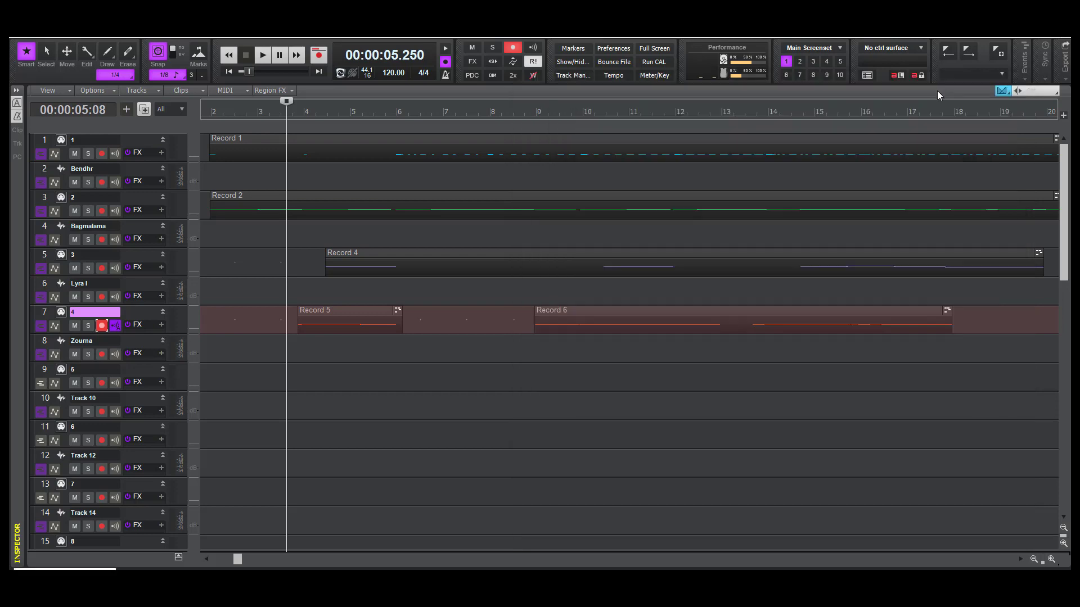
pyautogui.press('space')
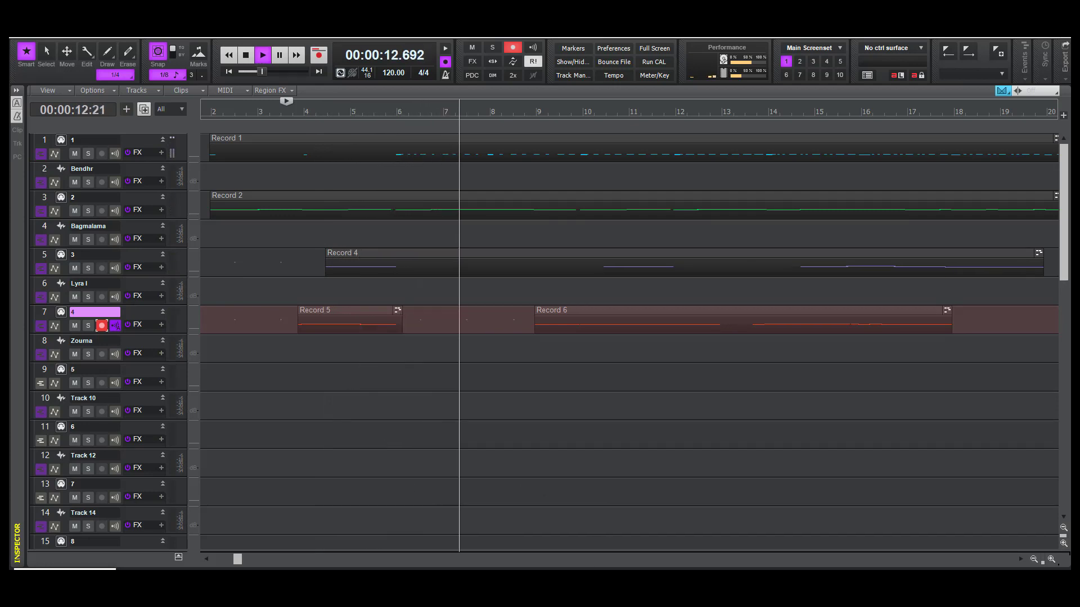
pyautogui.hotkey('alt', 'Tab')
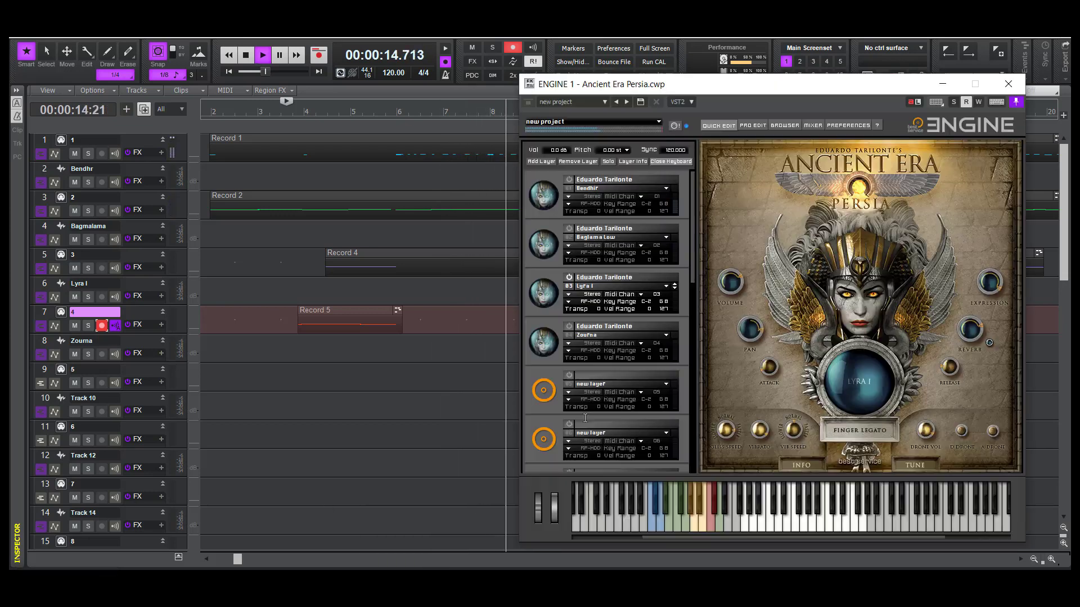
pyautogui.press('space')
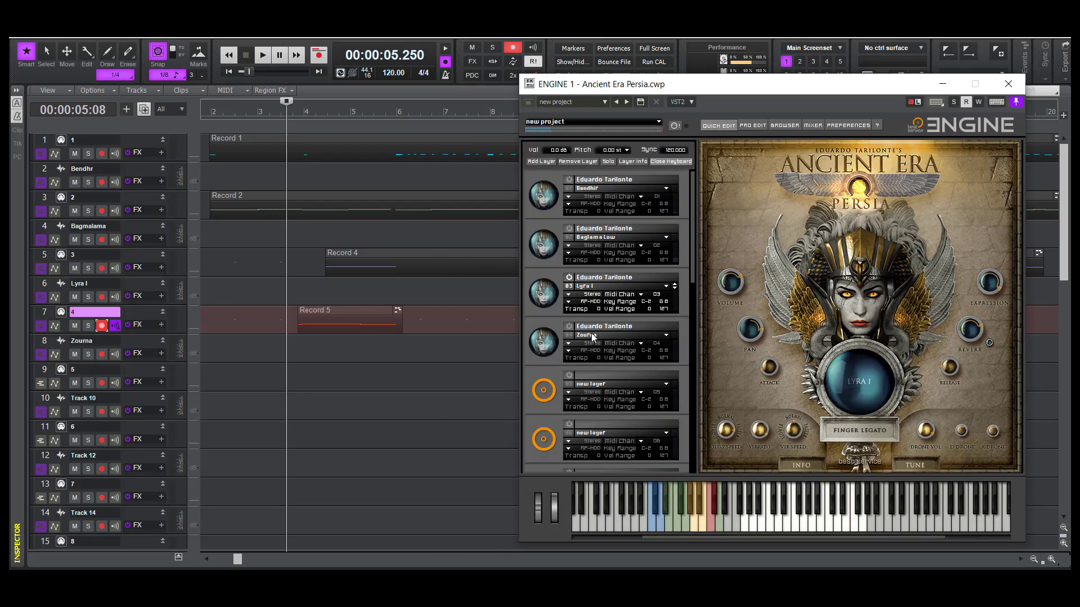
# Adjust the Zourna layer's pan and set its volume to about -10.96 dB while playing back the mix from about 5 seconds
pyautogui.click(645, 339)
pyautogui.press('space')
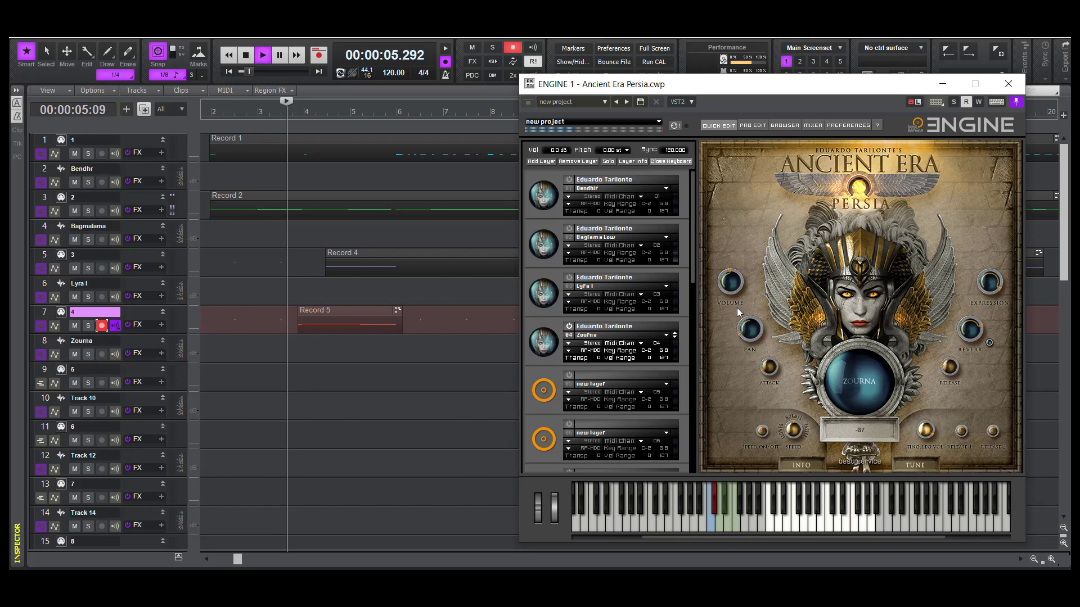
pyautogui.moveTo(729, 290); pyautogui.dragTo(729, 267)
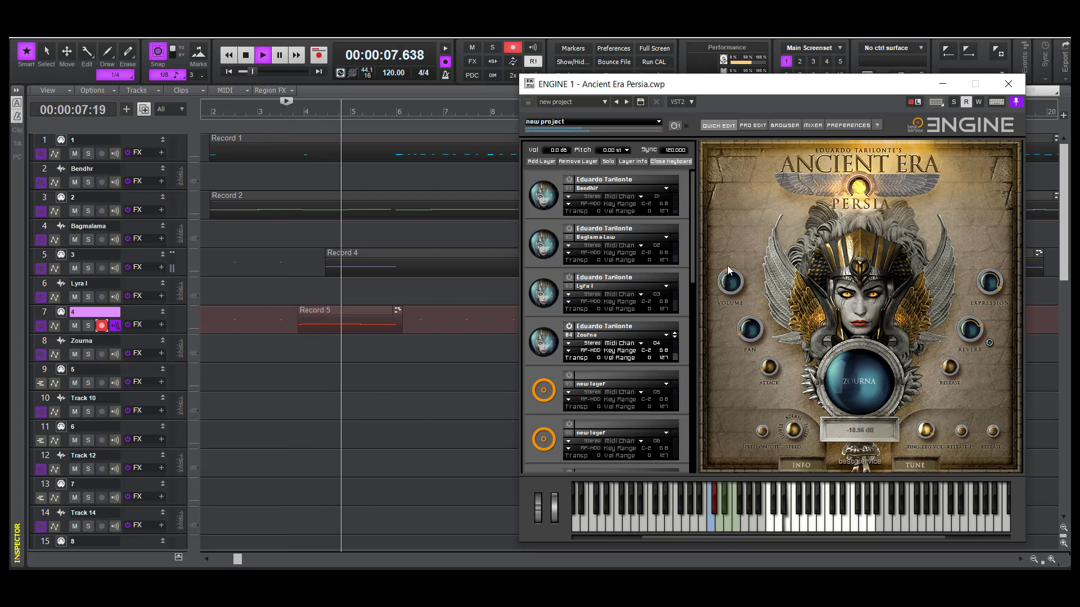
pyautogui.click(740, 329)
pyautogui.press('space')
pyautogui.press('space')
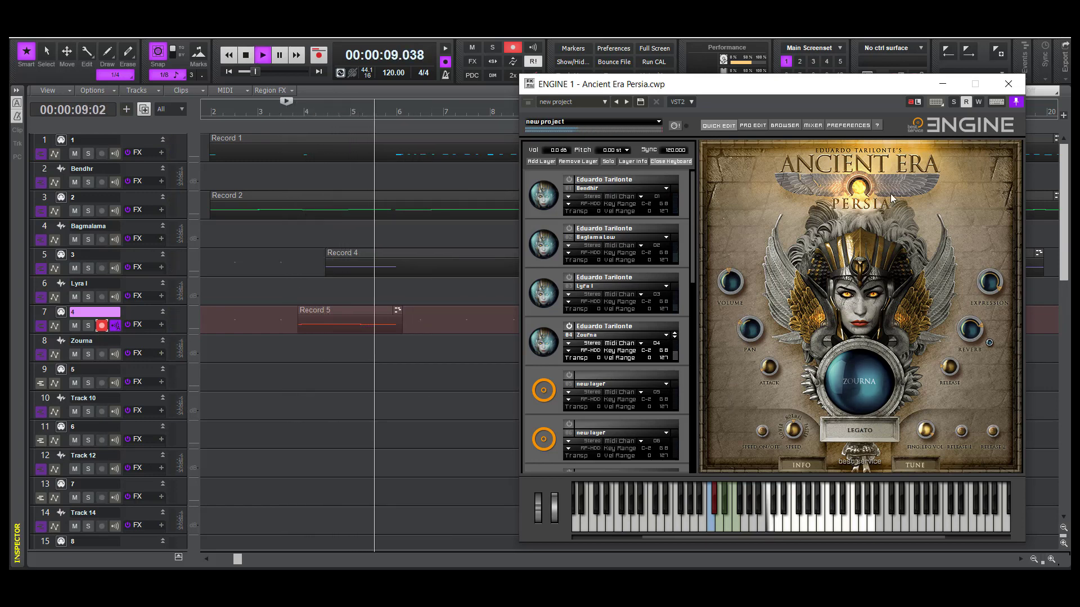
pyautogui.press('space')
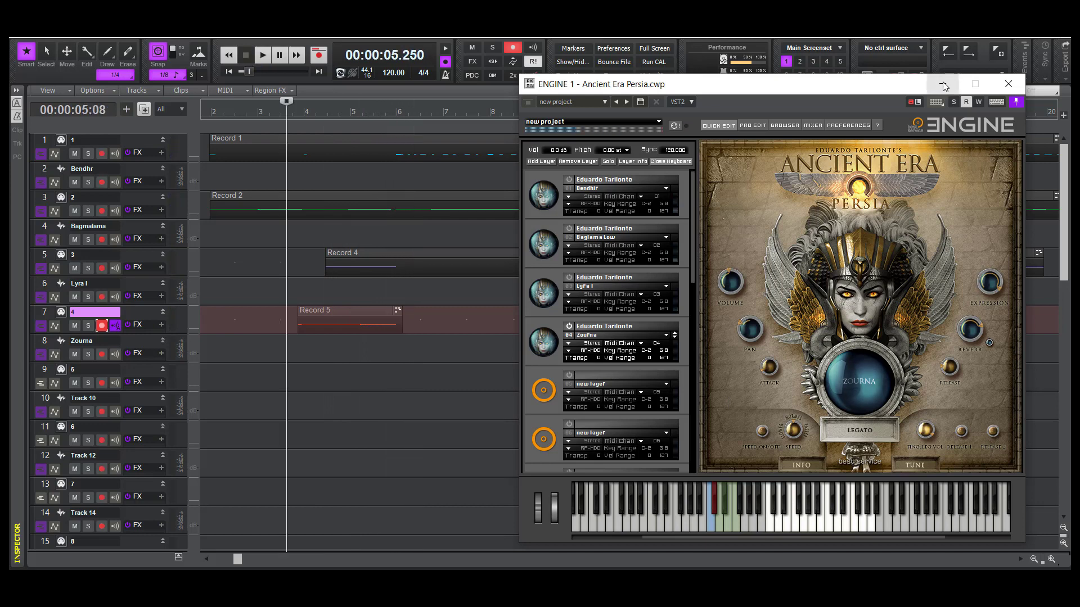
# Minimize ENGINE, disarm recording on track 7, and select track 9 with the playhead at the project start
pyautogui.click(941, 93)
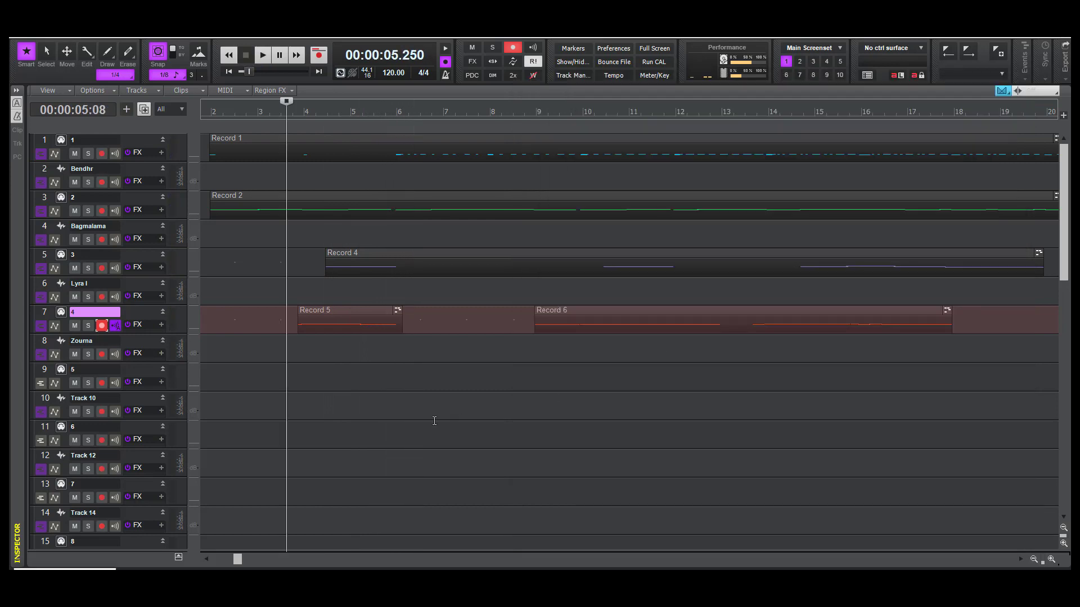
pyautogui.click(102, 326)
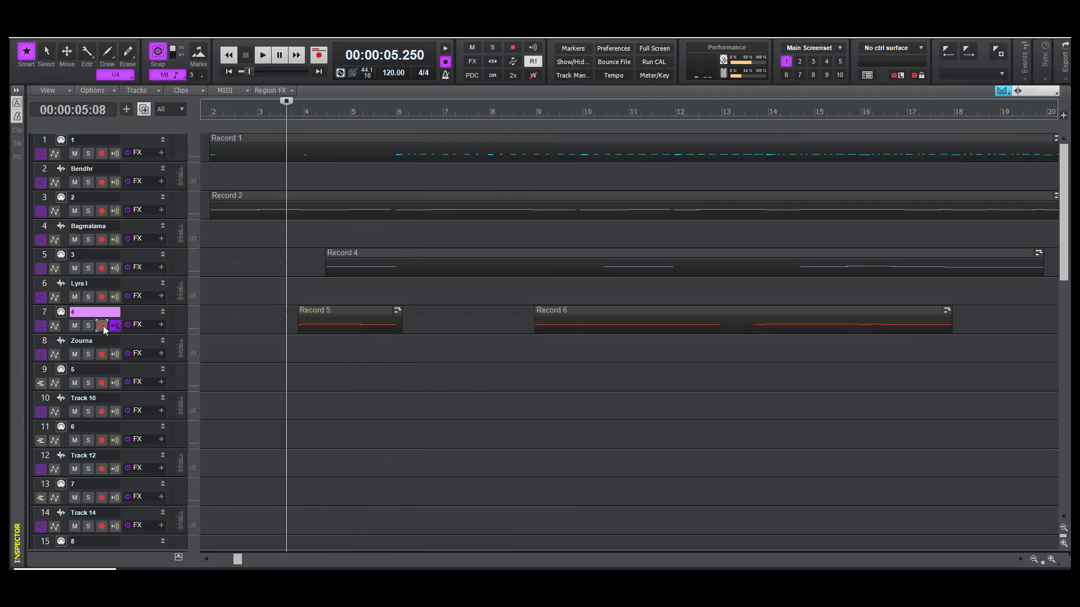
pyautogui.click(142, 372)
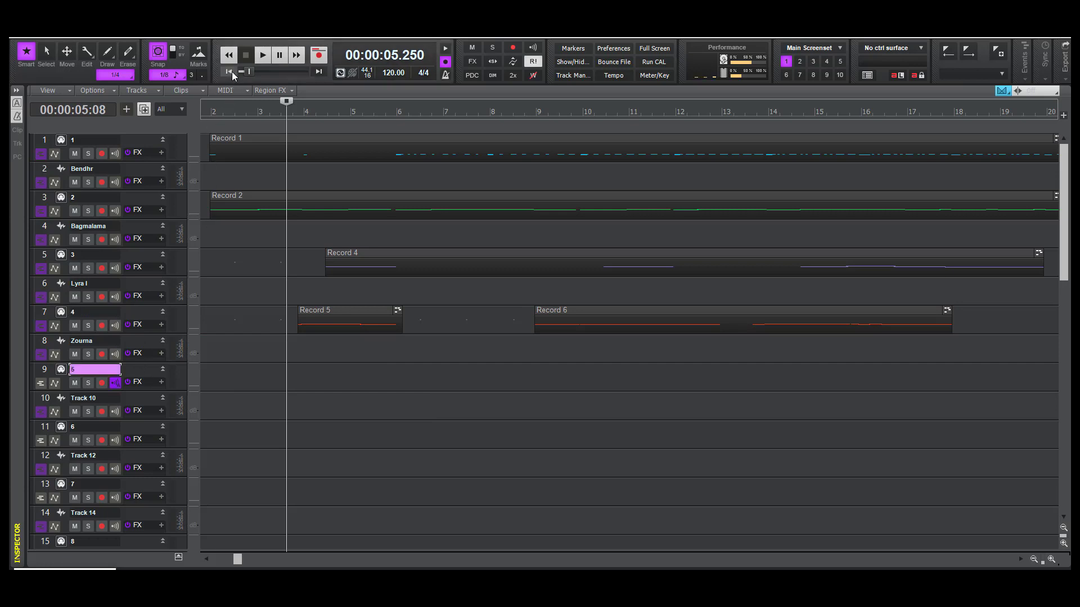
pyautogui.click(229, 71)
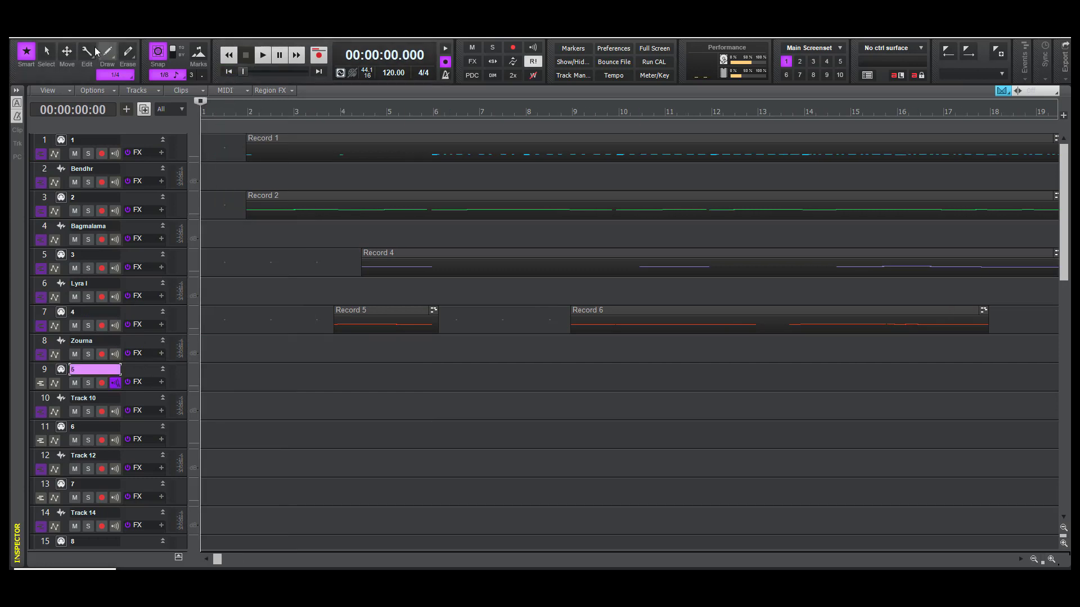
pyautogui.click(39, 37)
pyautogui.click(47, 124)
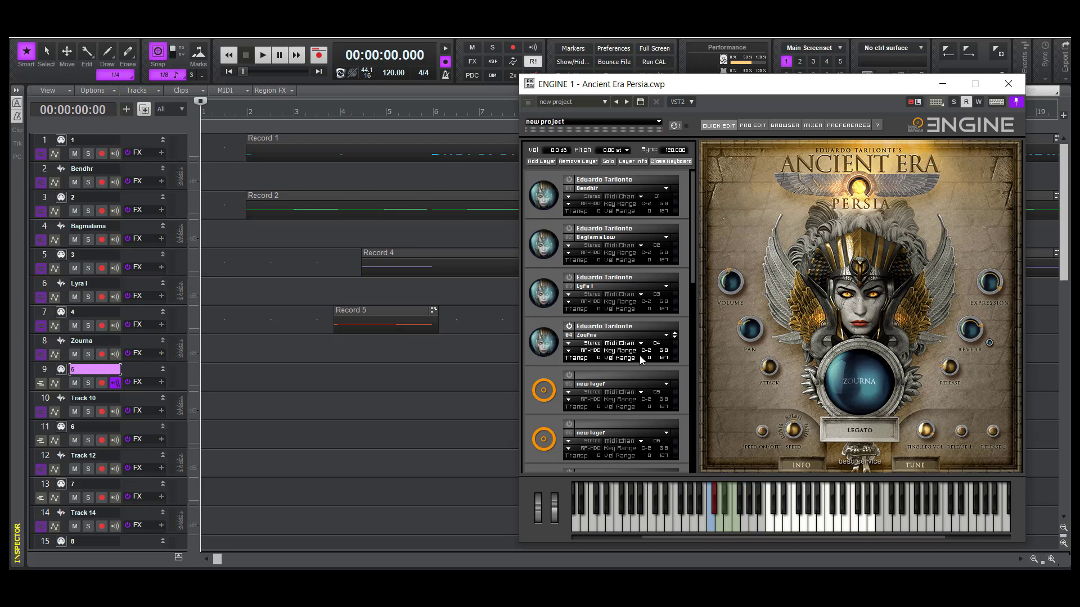
# Load the Ancient Era Persia soundscape Ancient Ruins into ENGINE's fifth layer
pyautogui.click(667, 384)
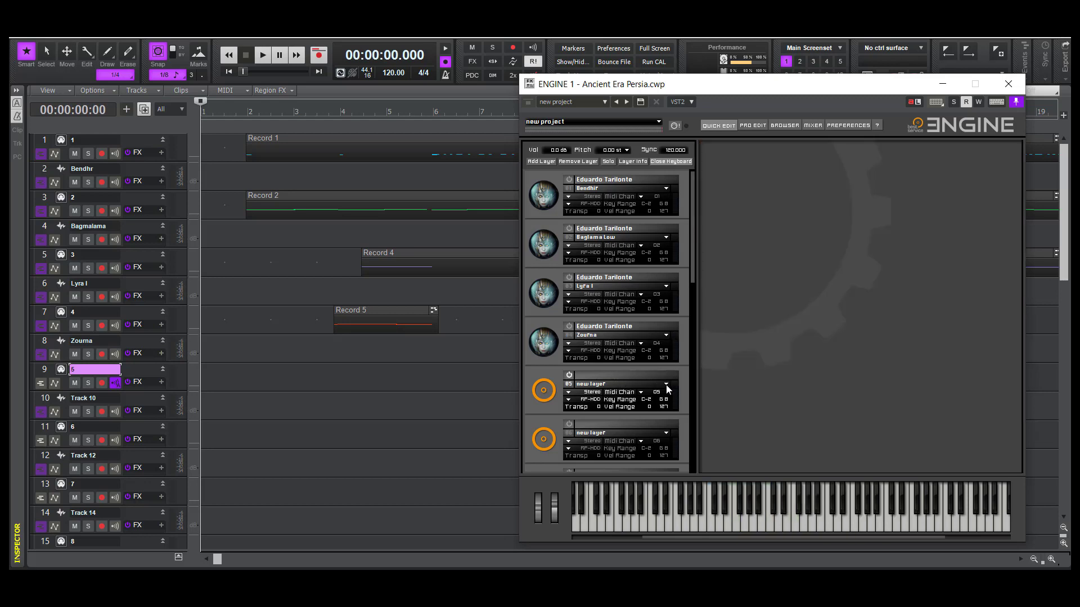
pyautogui.click(666, 385)
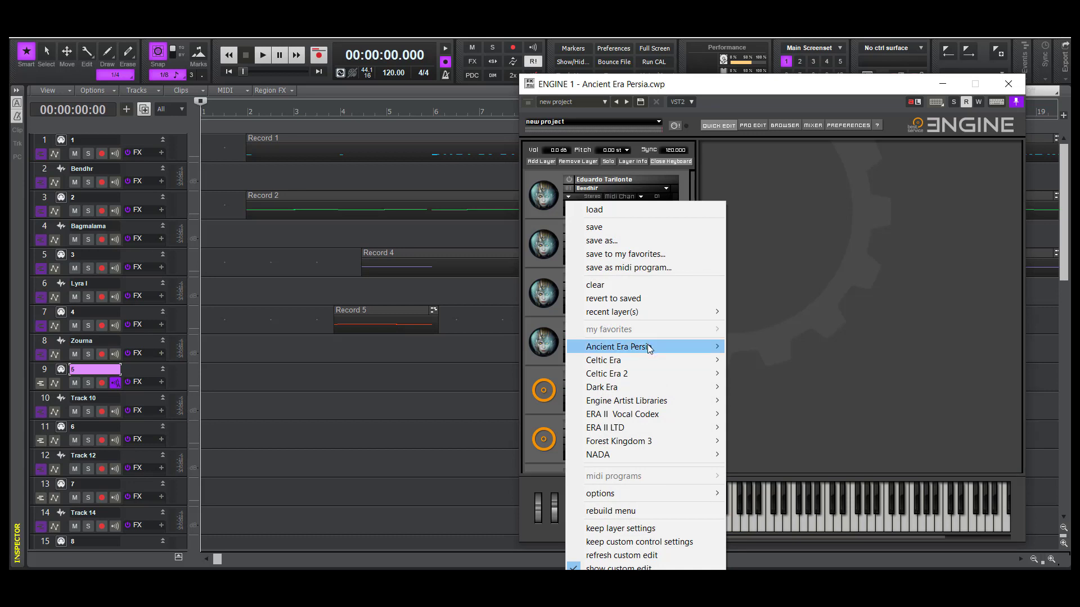
pyautogui.moveTo(650, 346)
pyautogui.moveTo(744, 349)
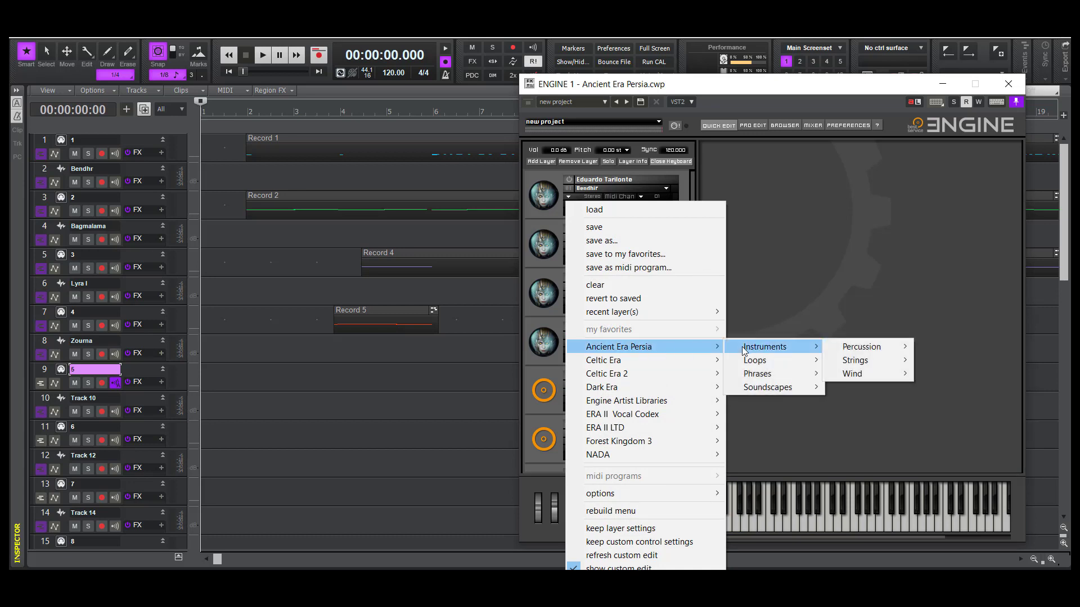
pyautogui.moveTo(758, 374)
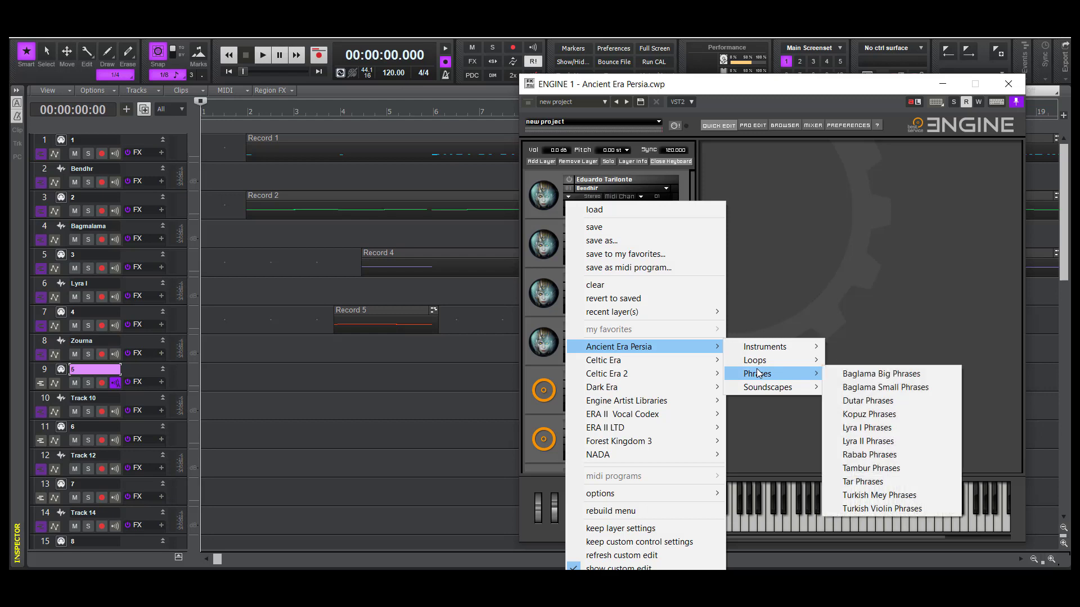
pyautogui.moveTo(786, 387)
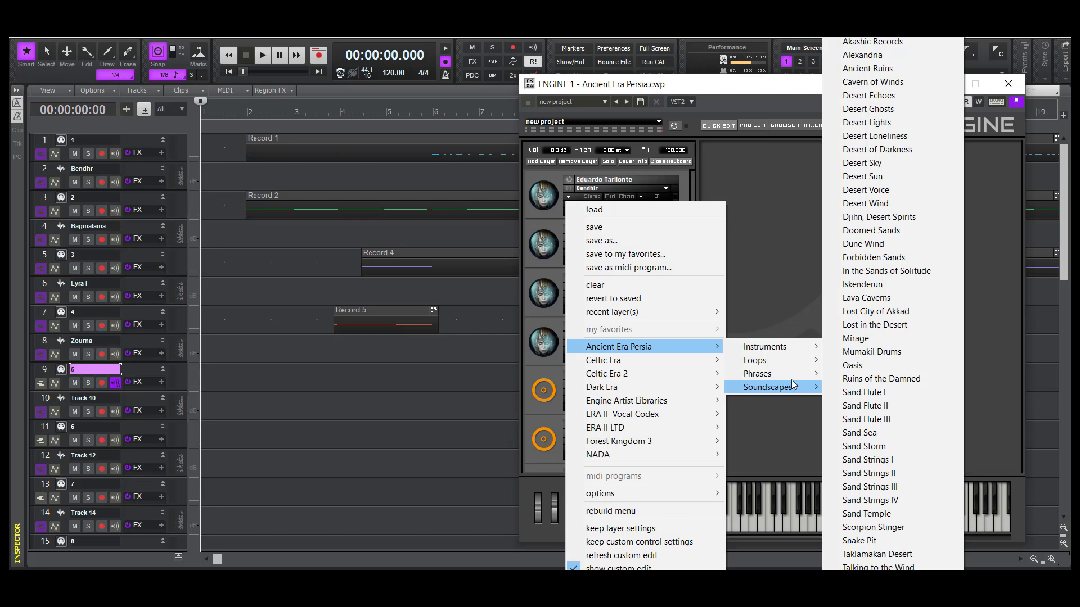
pyautogui.click(884, 69)
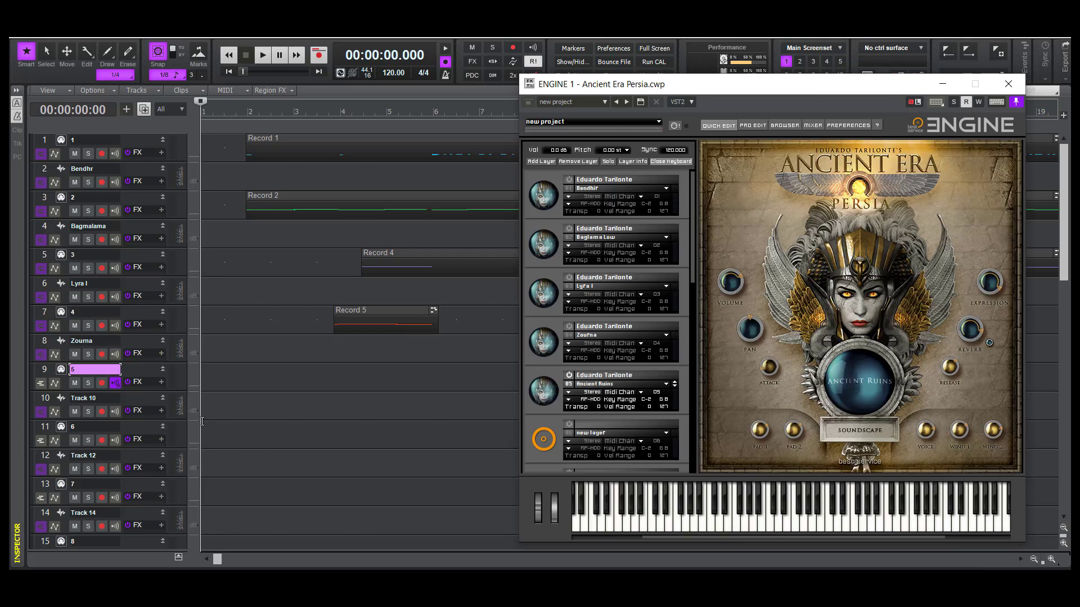
# Rename track 10 as "ANcient Ruins"
pyautogui.doubleClick(110, 398)
pyautogui.write('A')
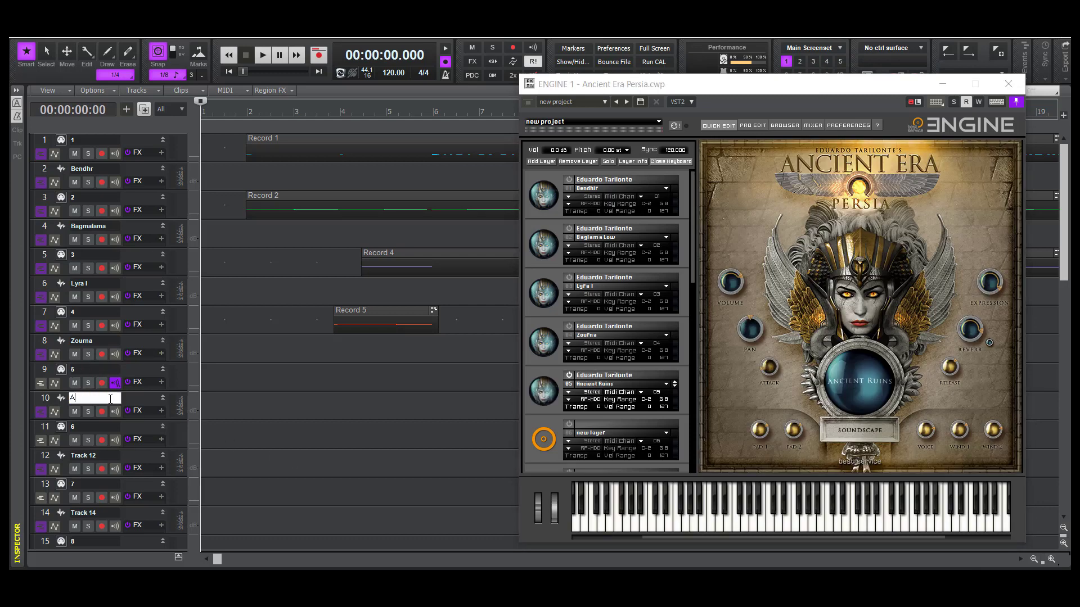
pyautogui.write('Ncient Ruins')
pyautogui.press('Return')
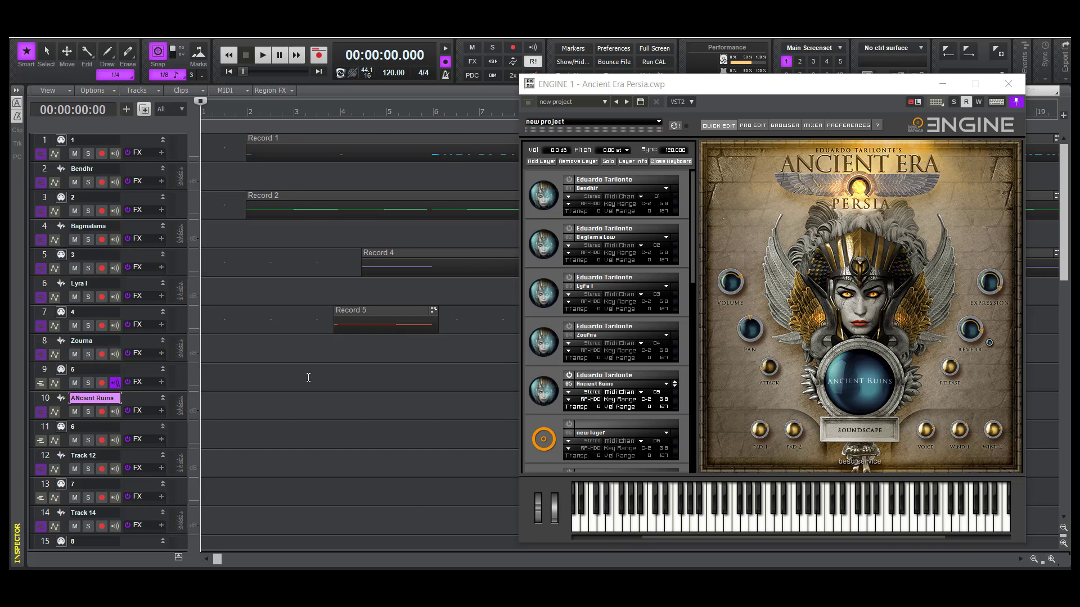
# Arm track 9 for recording and clear the ENGINE window from the track view
pyautogui.click(140, 383)
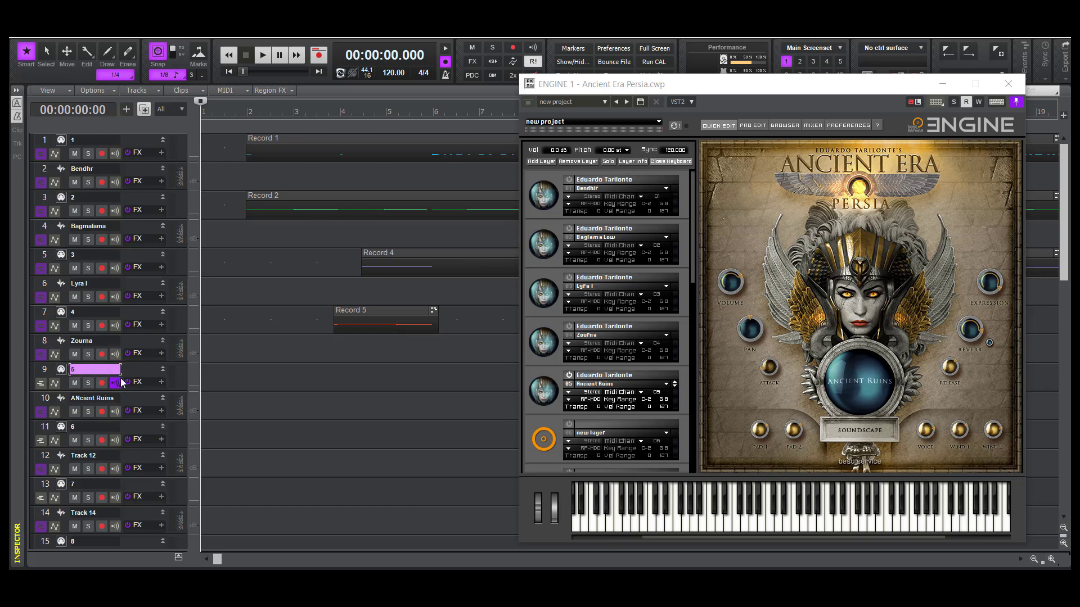
pyautogui.click(101, 383)
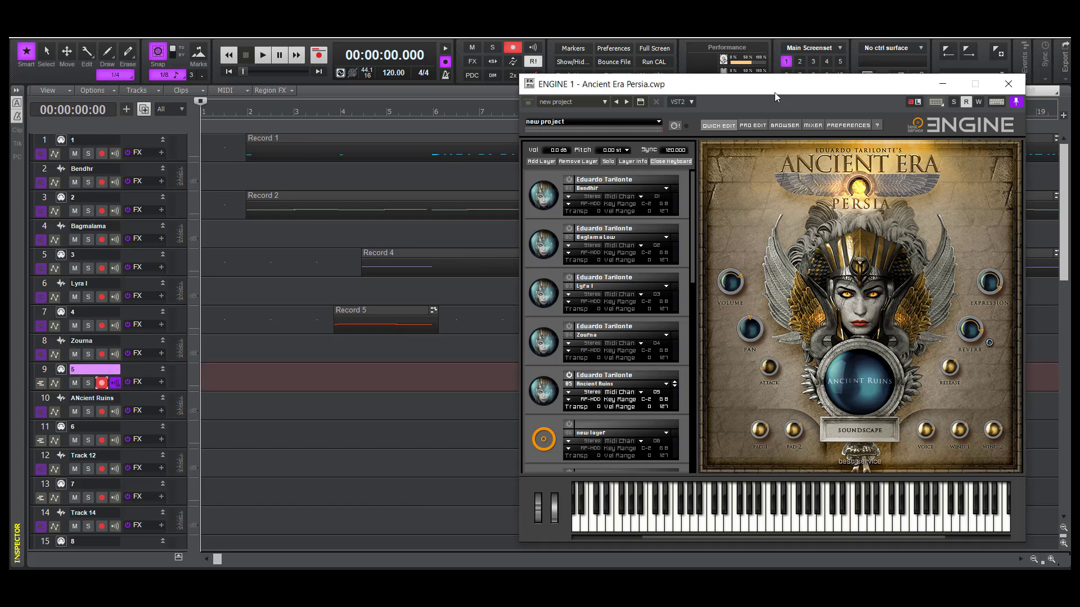
pyautogui.moveTo(774, 92); pyautogui.dragTo(651, 89)
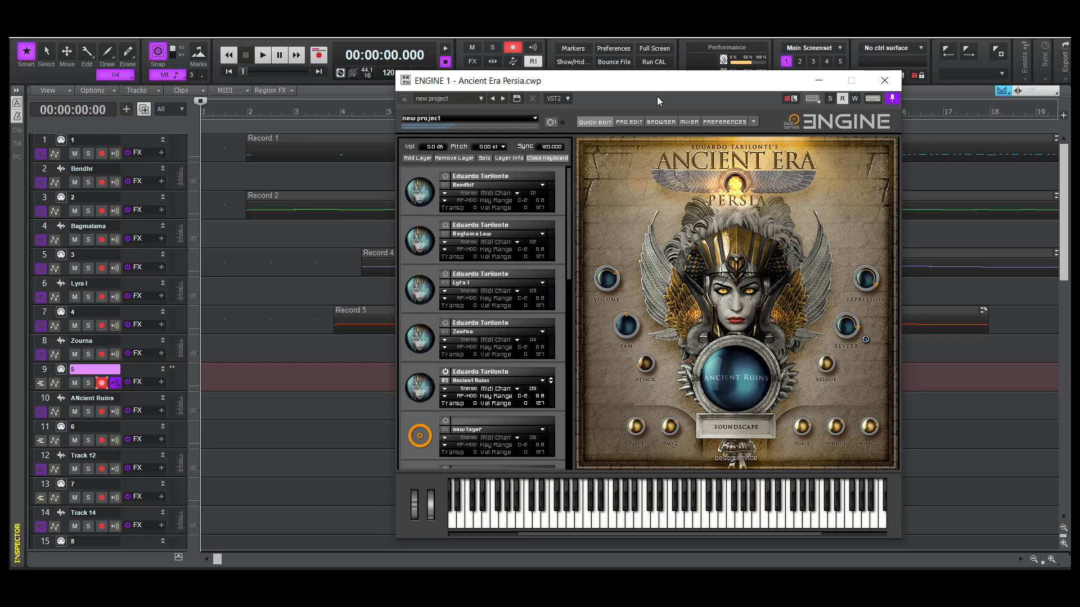
pyautogui.click(819, 81)
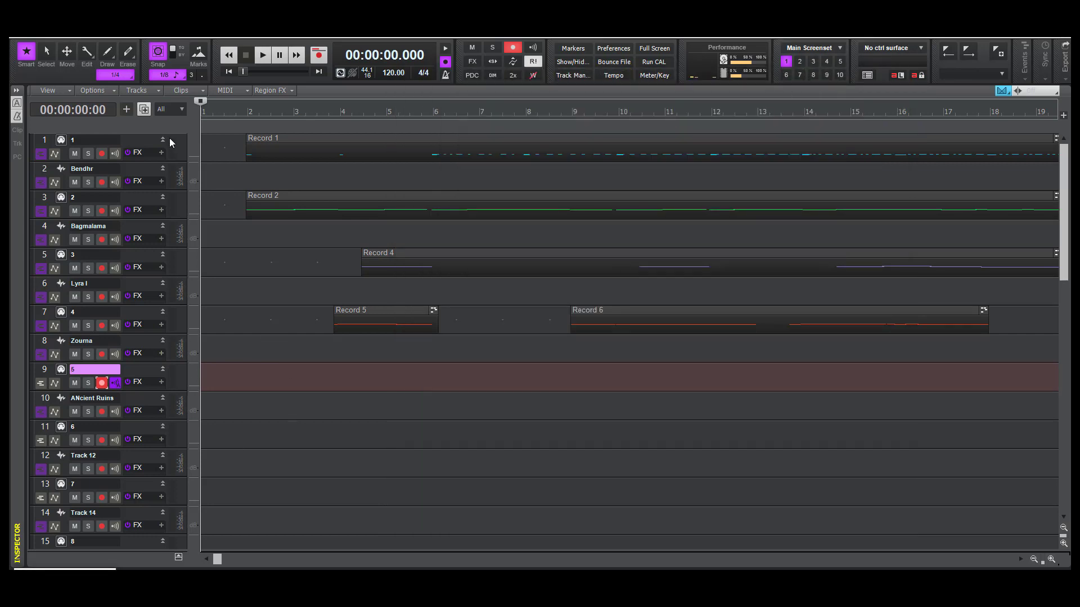
pyautogui.click(144, 39)
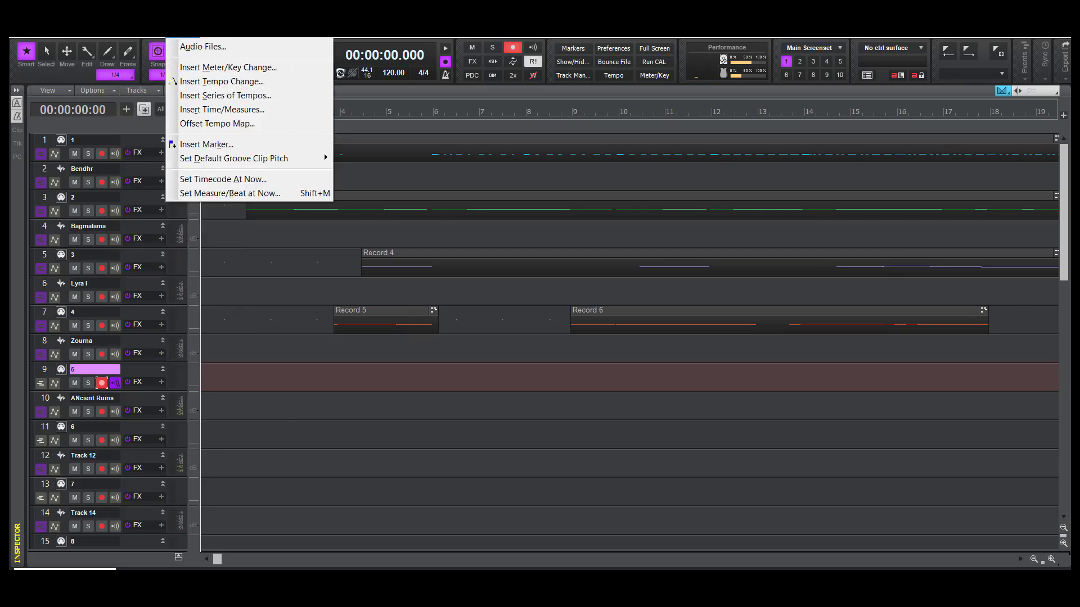
pyautogui.click(186, 95)
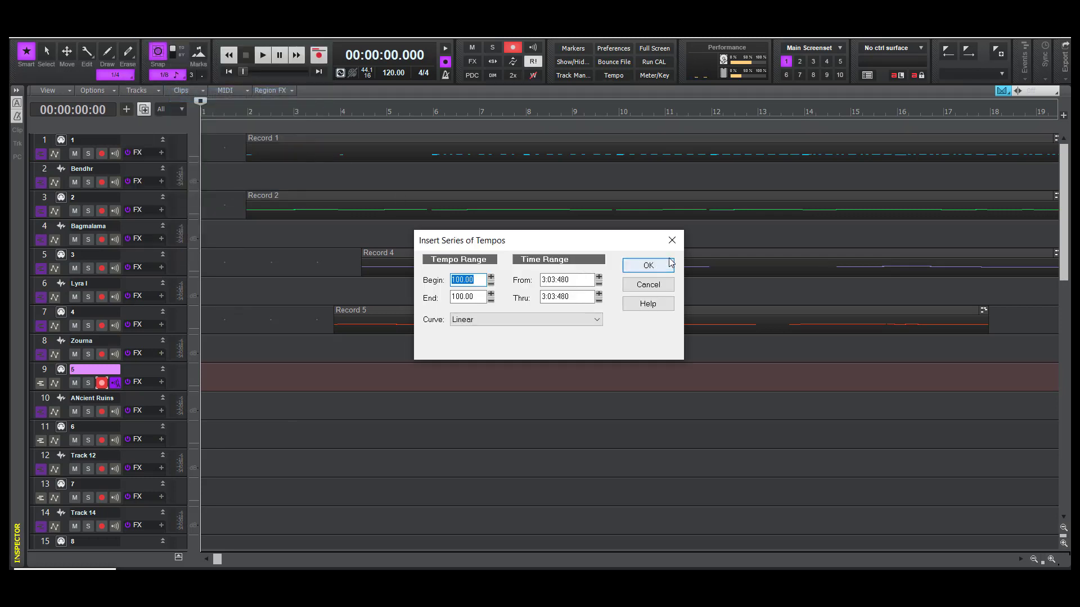
pyautogui.click(672, 240)
# Insert 4 measures at 1:01:000, sliding all track events, markers, meter/key changes, tempo changes and arranger sections
pyautogui.click(153, 38)
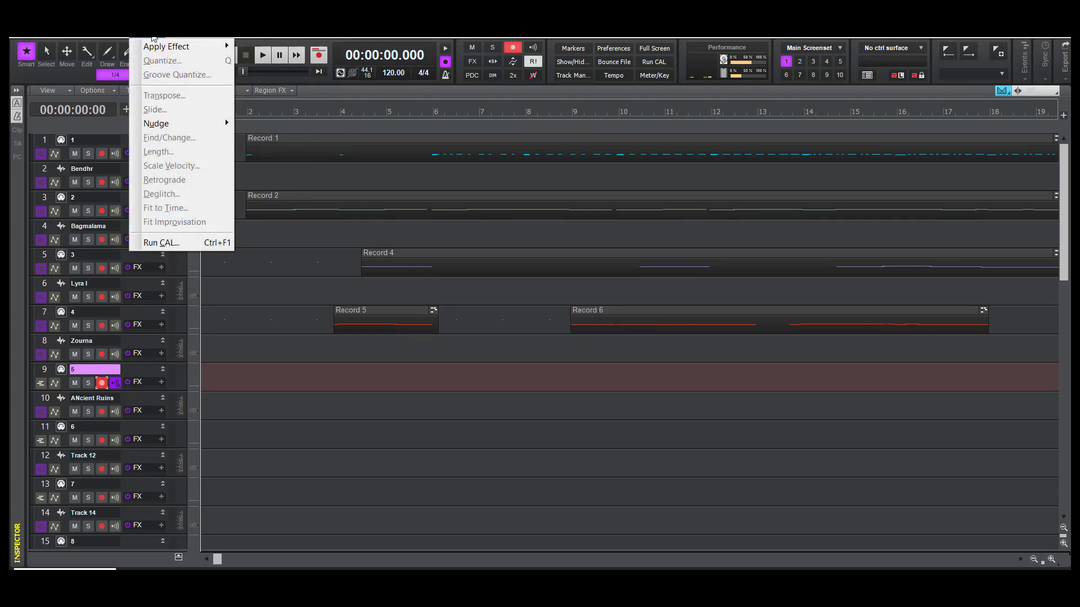
pyautogui.moveTo(191, 38)
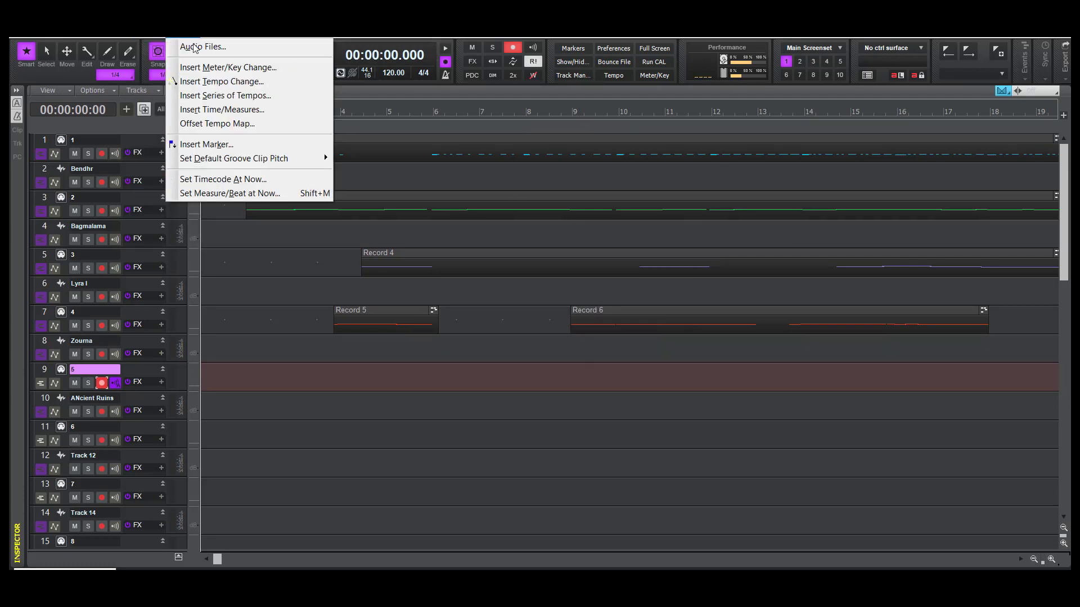
pyautogui.click(206, 109)
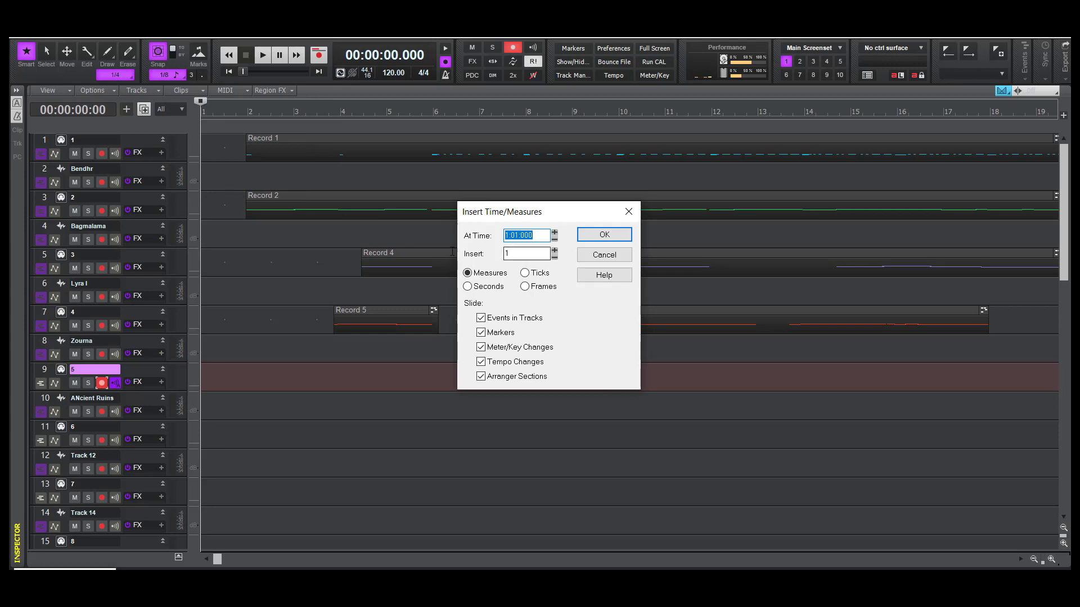
pyautogui.press('Tab')
pyautogui.write('4')
pyautogui.click(600, 235)
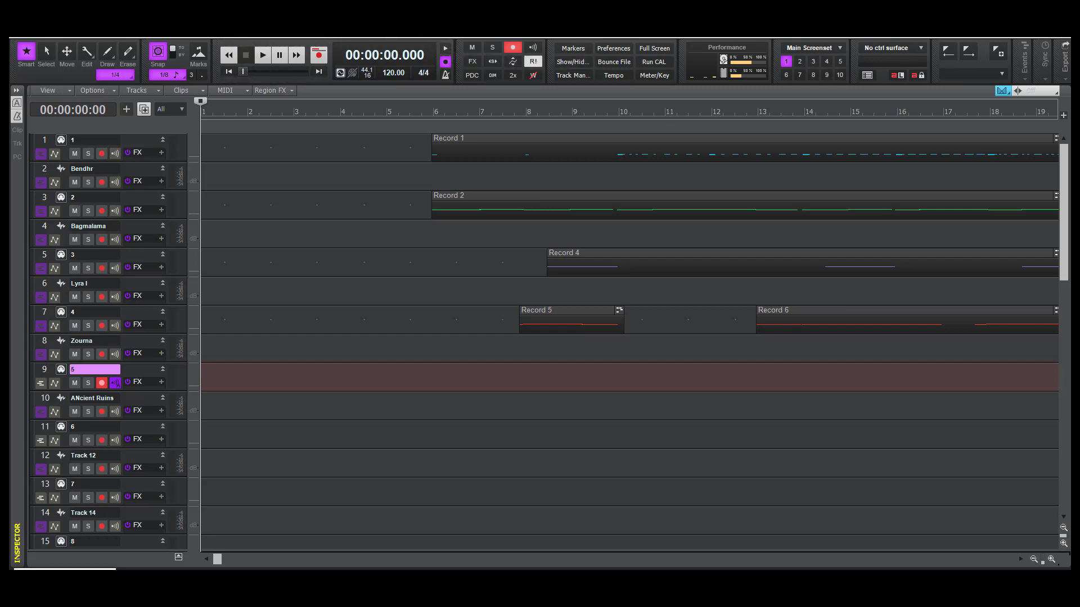
# Record the Ancient Ruins part on track 9 from the project start to about 50 seconds and disarm the track
pyautogui.press('space')
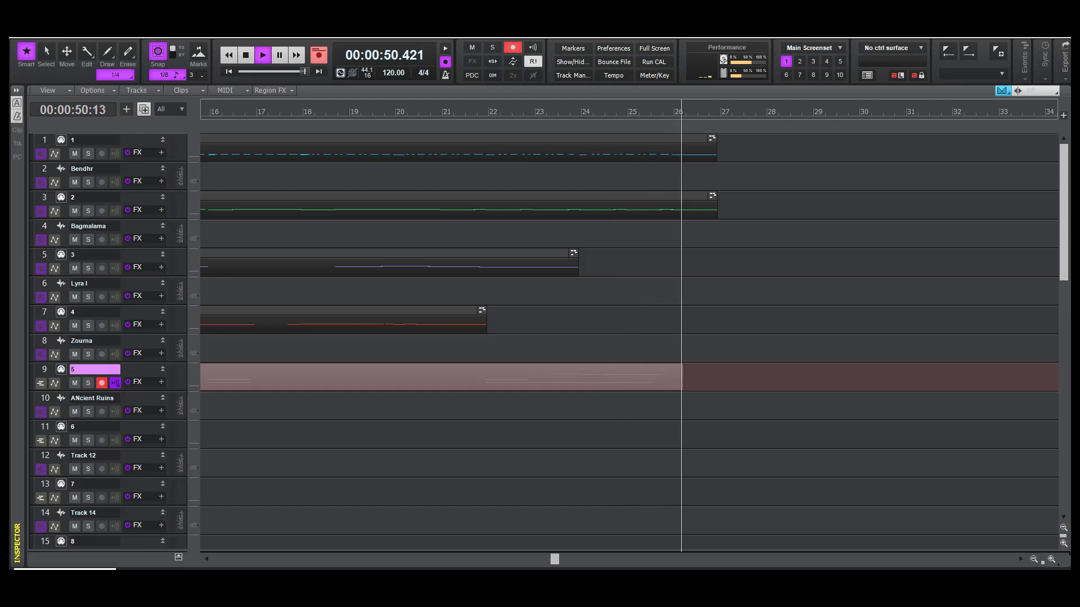
pyautogui.press('space')
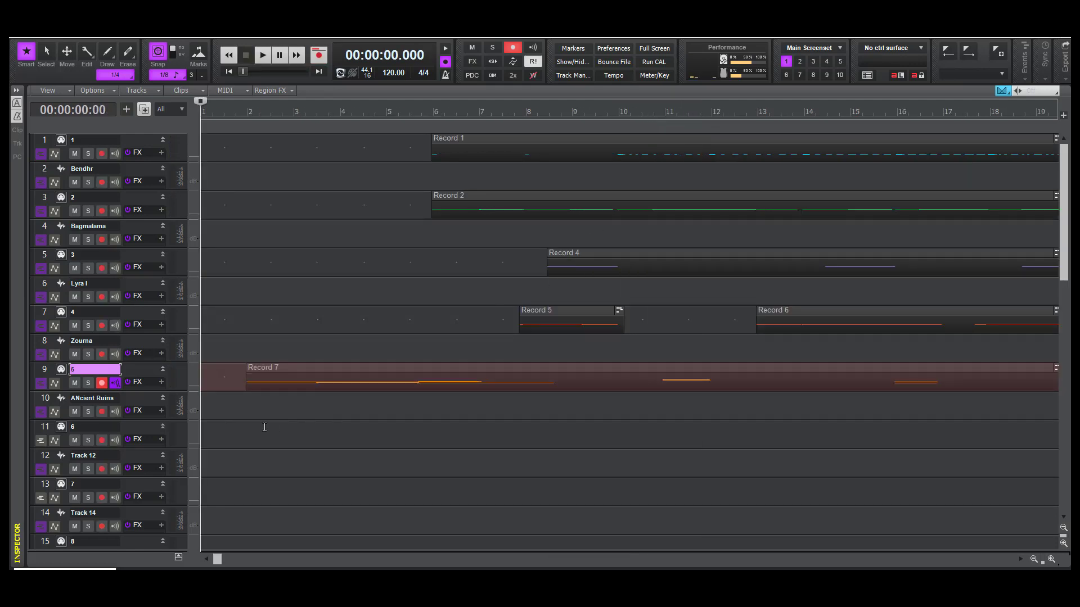
pyautogui.click(102, 384)
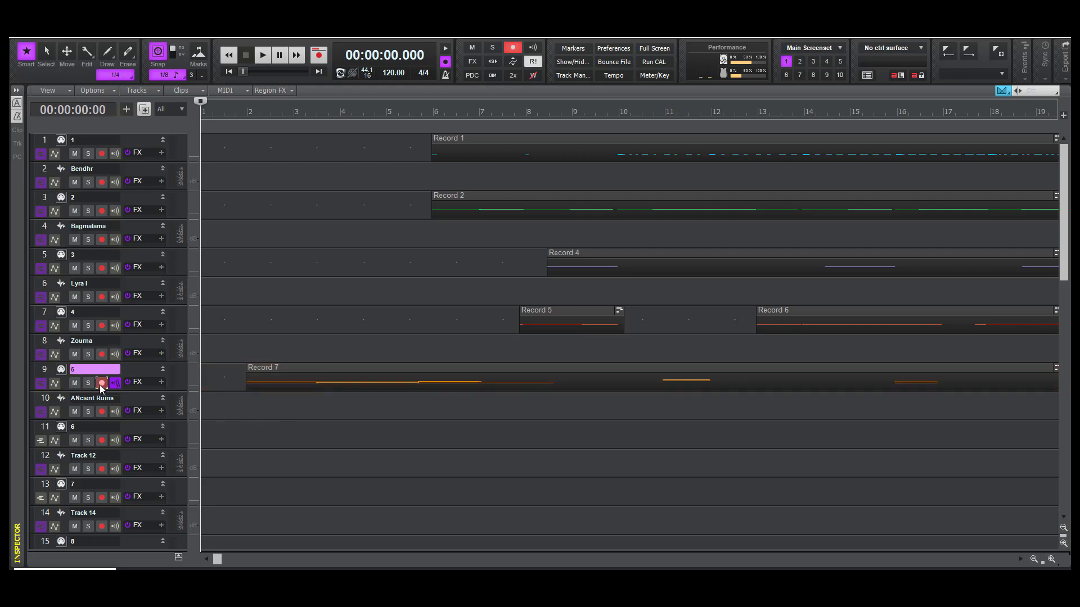
# Select track 11 and save the project
pyautogui.click(138, 429)
pyautogui.hotkey('alt', 'f')
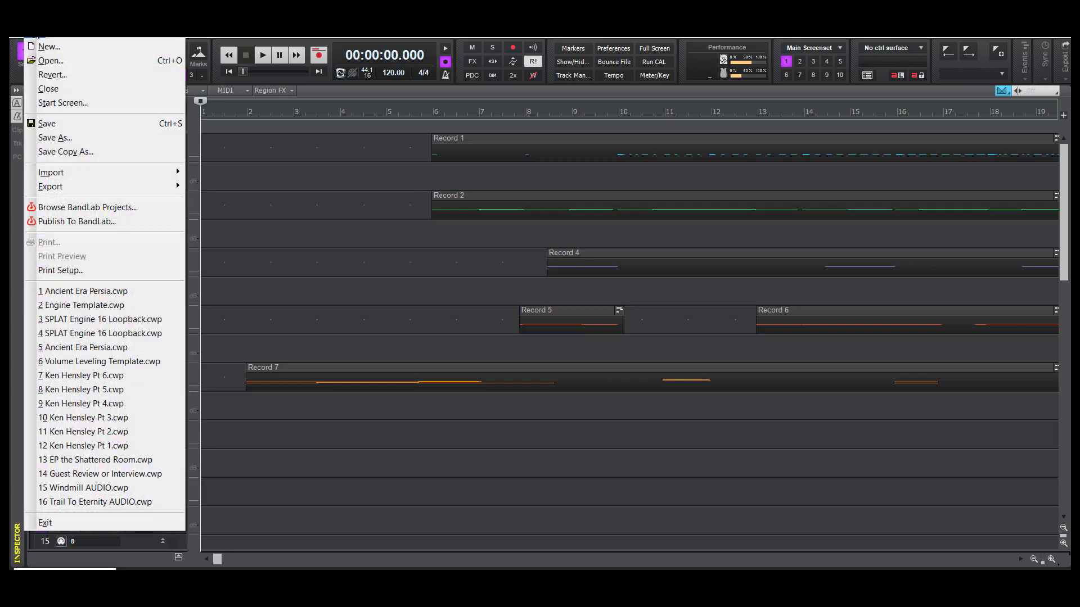
pyautogui.click(49, 122)
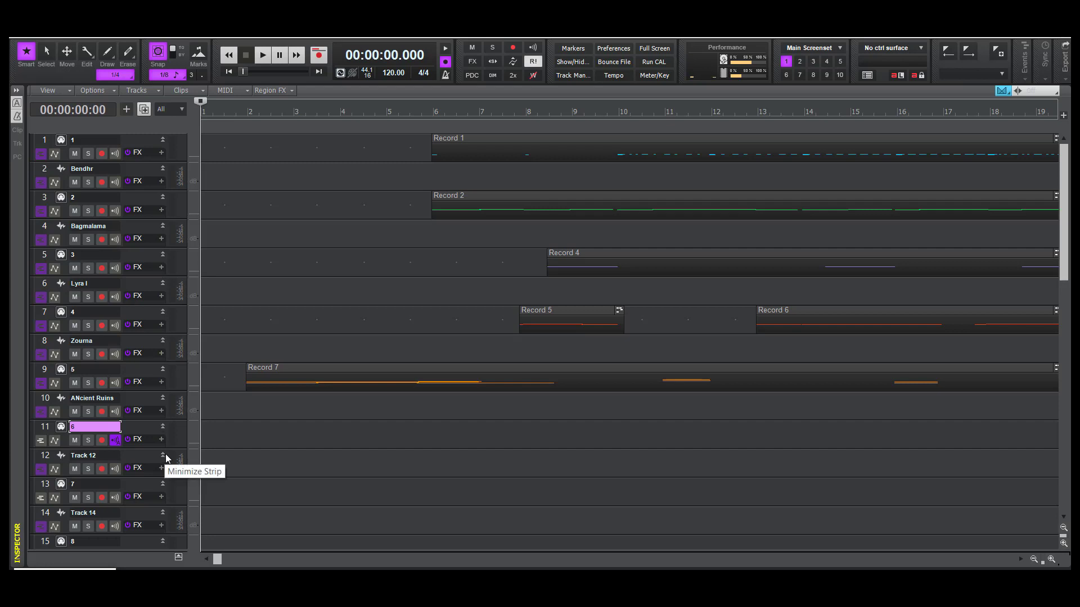
# Set the snap resolution to a 1/4 note and place the playhead at 50 seconds near the project's end
pyautogui.click(318, 72)
pyautogui.click(237, 459)
pyautogui.click(245, 458)
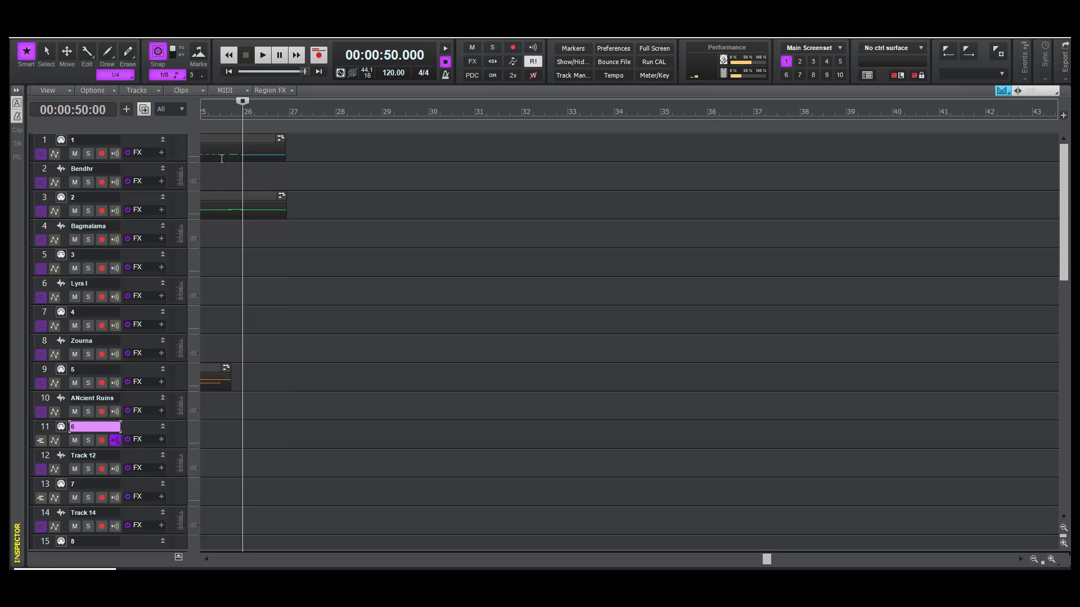
pyautogui.click(157, 76)
pyautogui.click(179, 135)
pyautogui.click(261, 294)
pyautogui.click(247, 299)
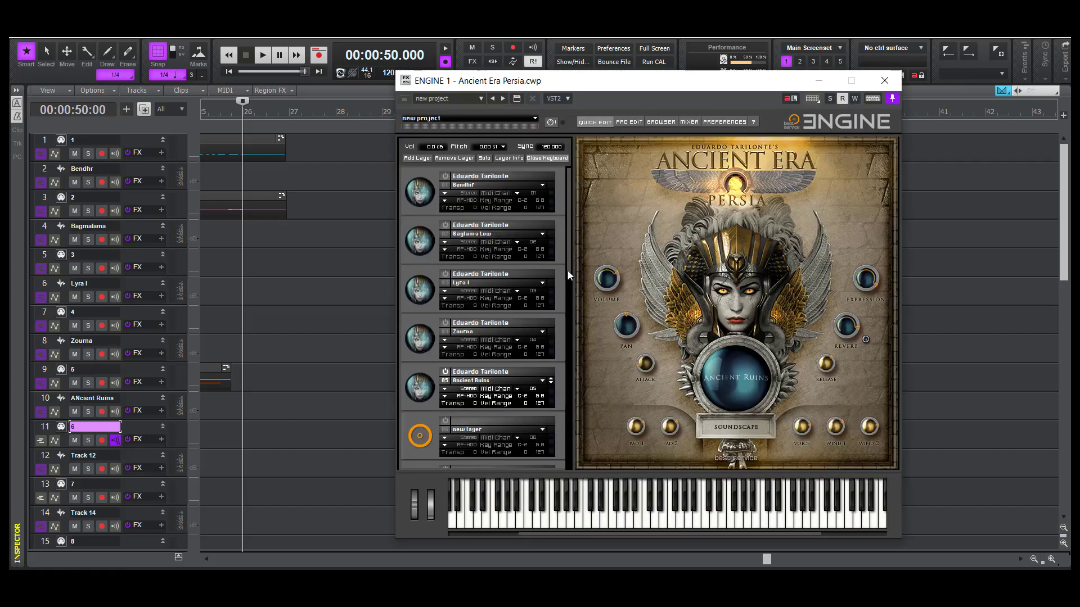
# Load the Ancient Era Persia audio loop Tombak 6_8_120BPM into the sixth ENGINE layer
pyautogui.click(542, 431)
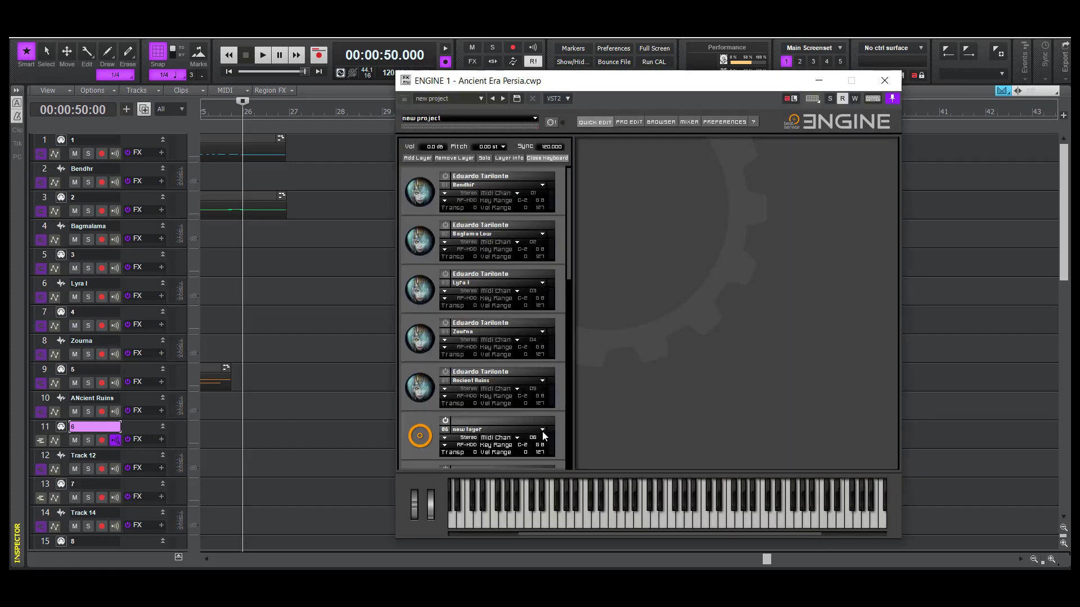
pyautogui.click(542, 430)
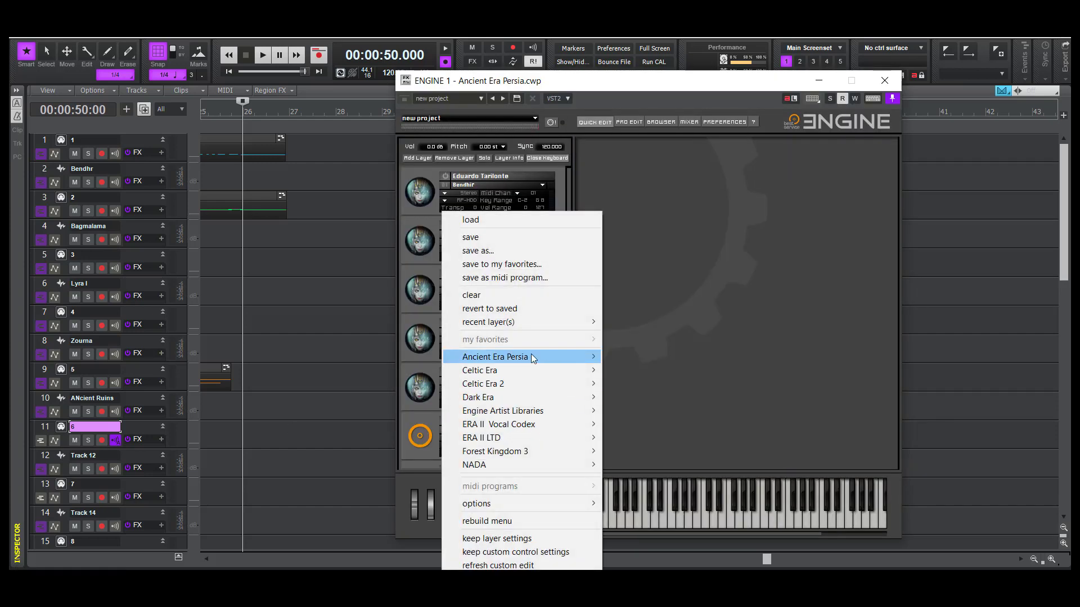
pyautogui.moveTo(542, 356)
pyautogui.moveTo(629, 367)
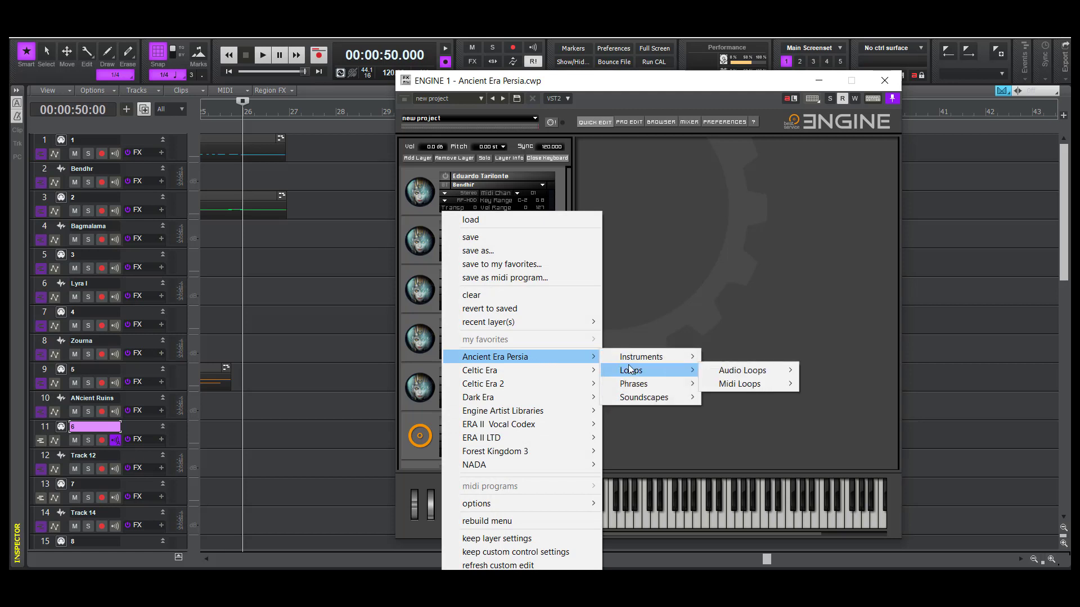
pyautogui.moveTo(710, 374)
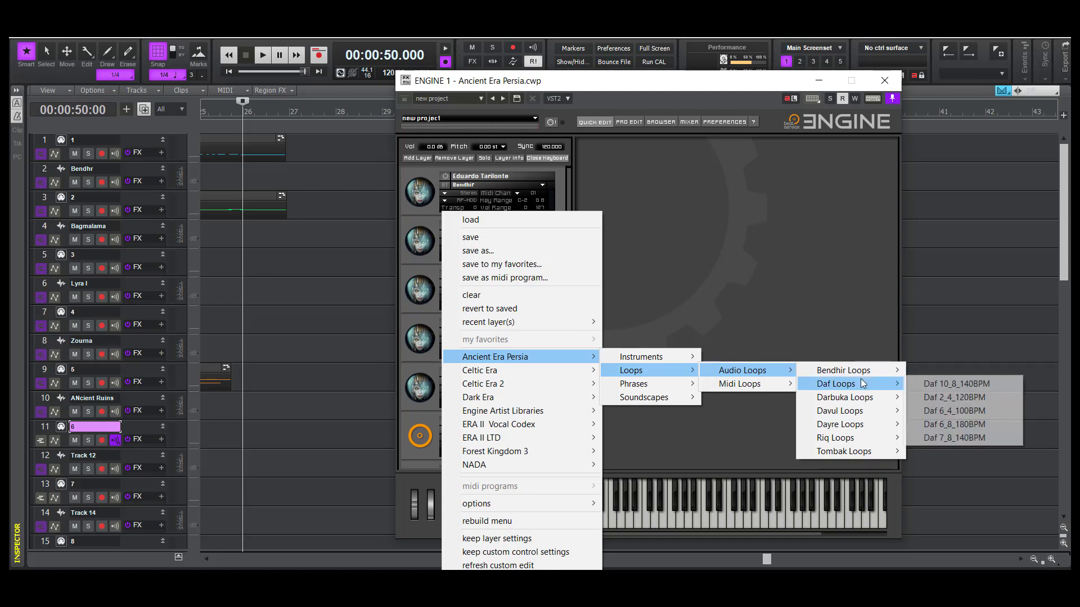
pyautogui.moveTo(856, 450)
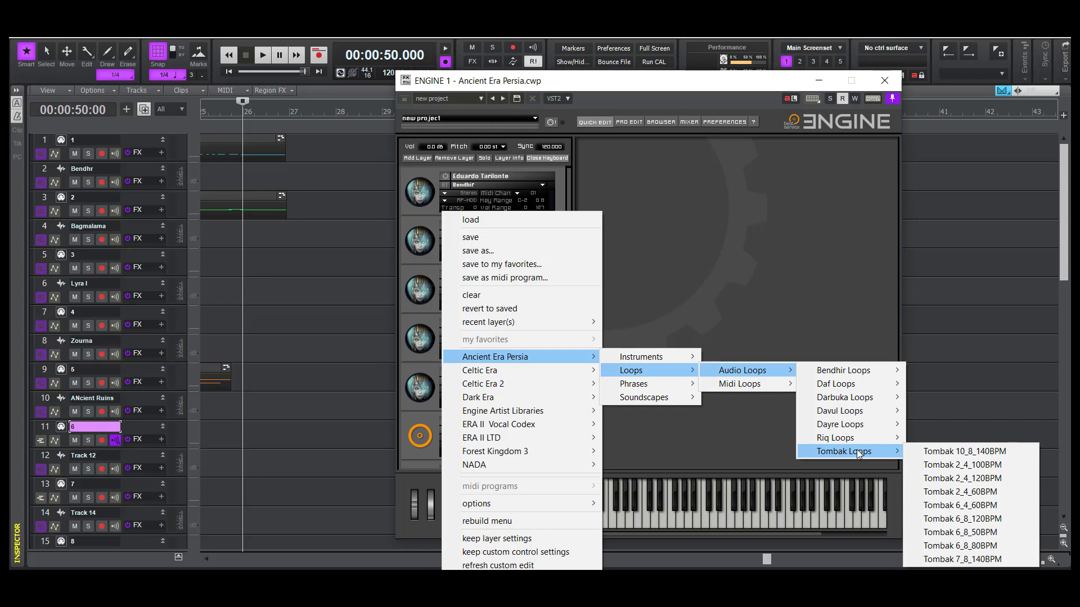
pyautogui.click(985, 519)
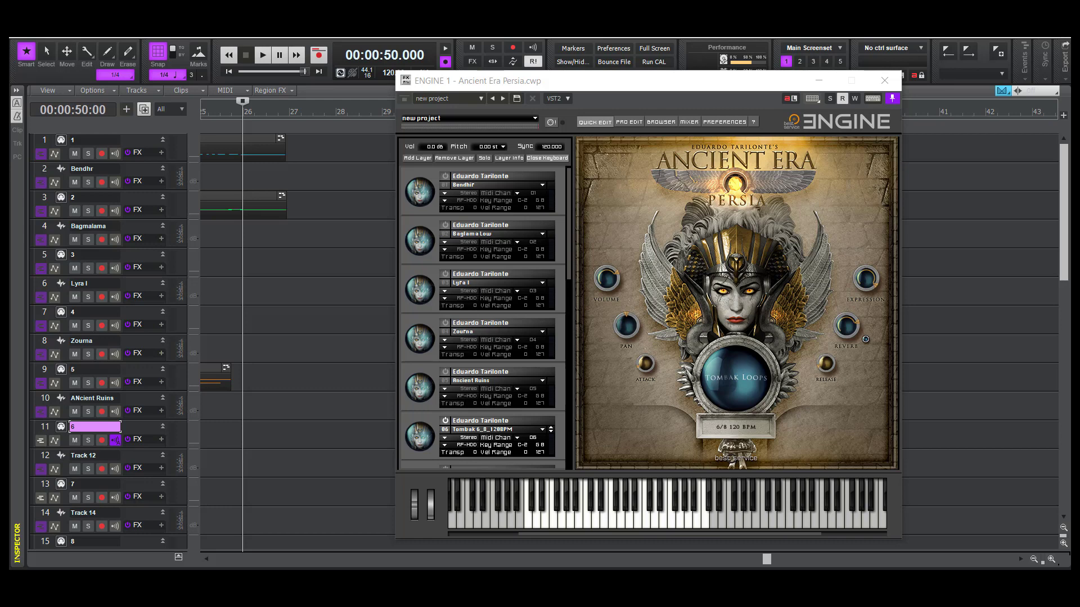
# Rename track 12 as "Tomback Loops"
pyautogui.click(88, 468)
pyautogui.click(87, 468)
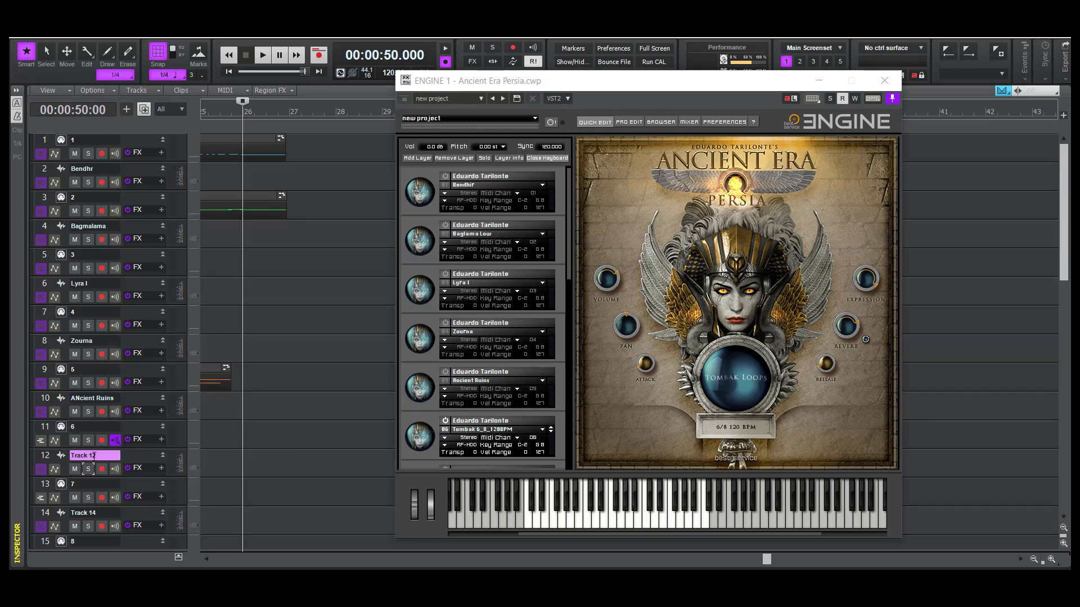
pyautogui.doubleClick(90, 455)
pyautogui.write('T')
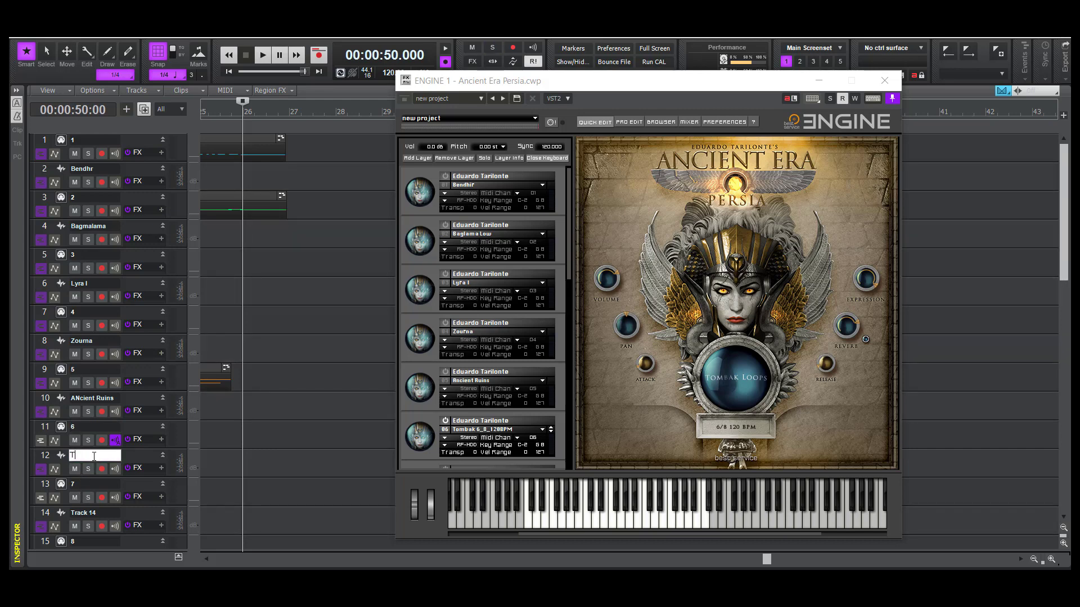
pyautogui.write('omback Loops')
pyautogui.press('Return')
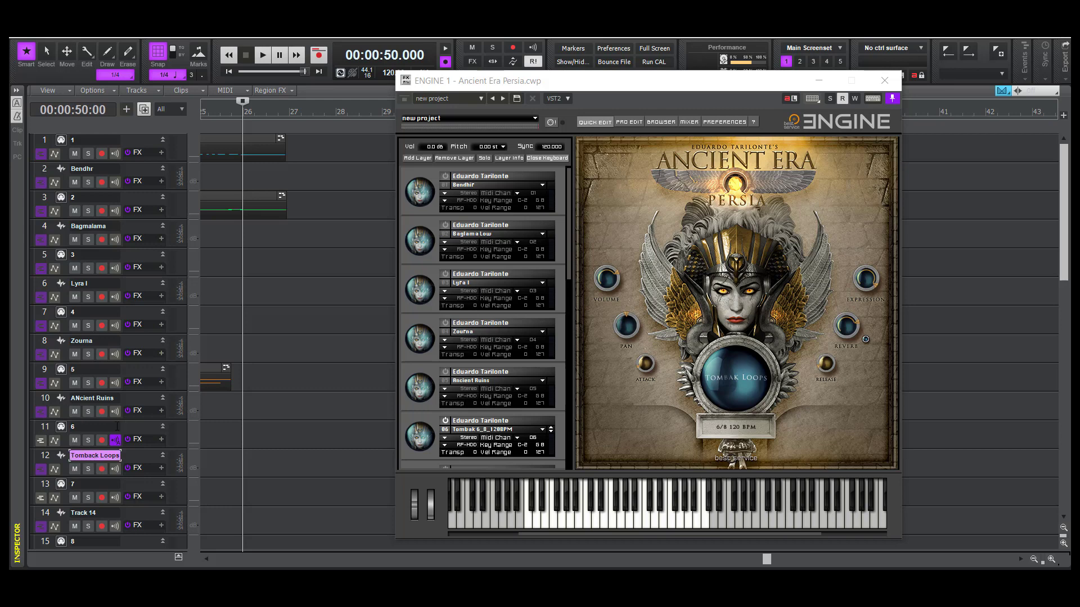
# Arm track 11 and record the Tombak loop part from 48 seconds to about 1 minute 17 seconds
pyautogui.click(126, 430)
pyautogui.click(102, 440)
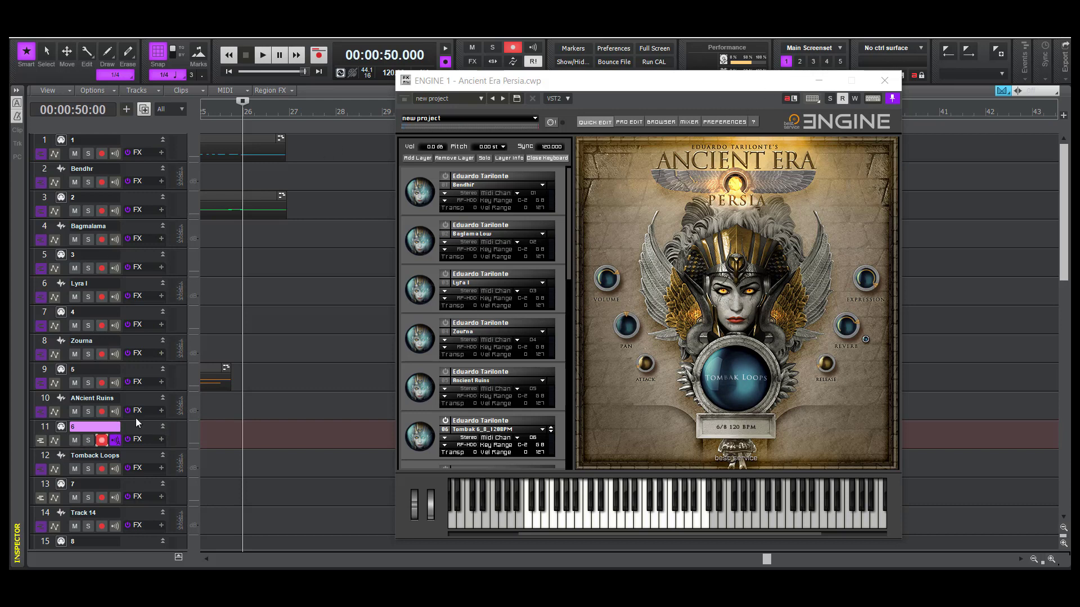
pyautogui.moveTo(770, 555); pyautogui.dragTo(755, 556)
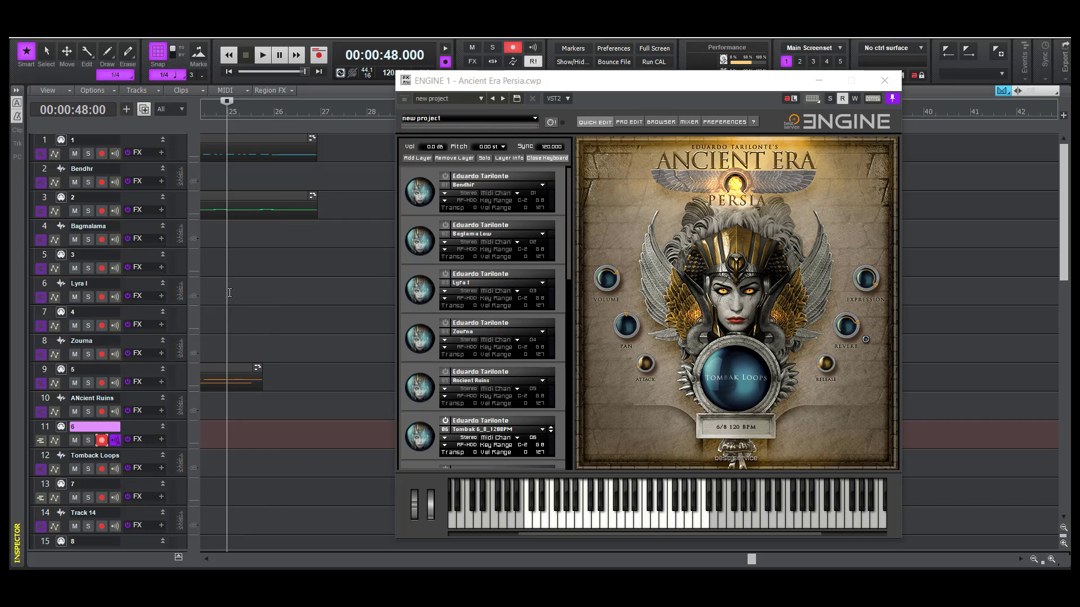
pyautogui.press('space')
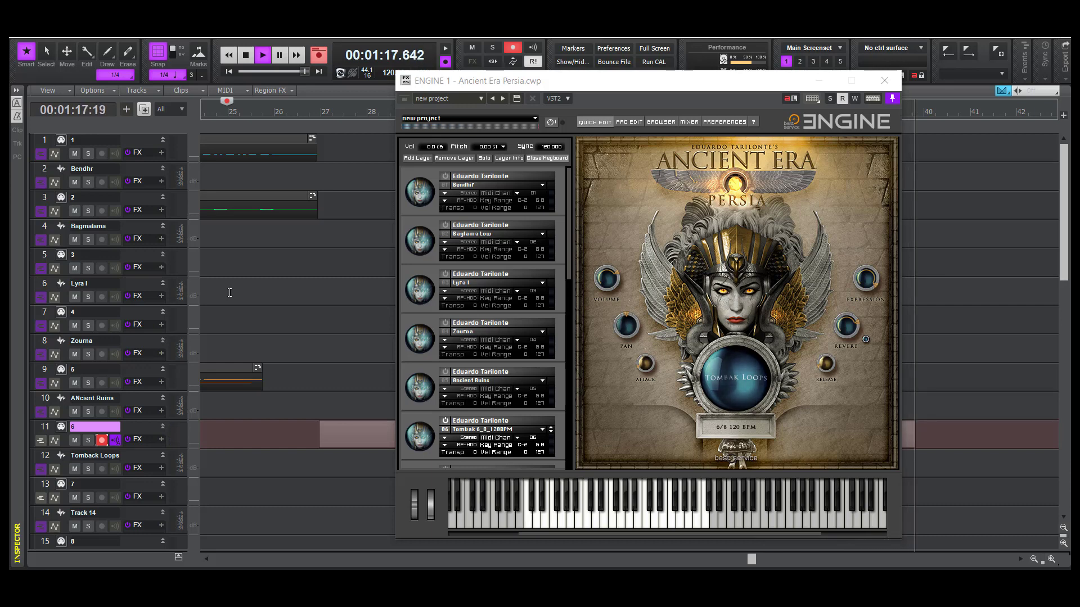
pyautogui.press('space')
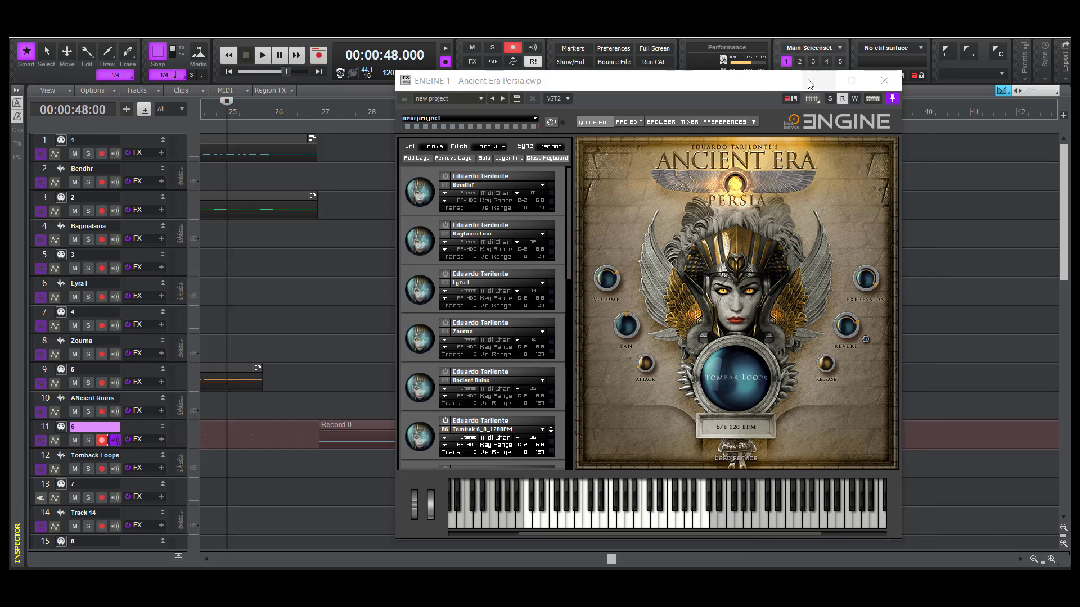
# Clear the ENGINE window from the track view and quantize the recorded clip on track 11 to 1/4 Triplet
pyautogui.click(819, 81)
pyautogui.click(341, 431)
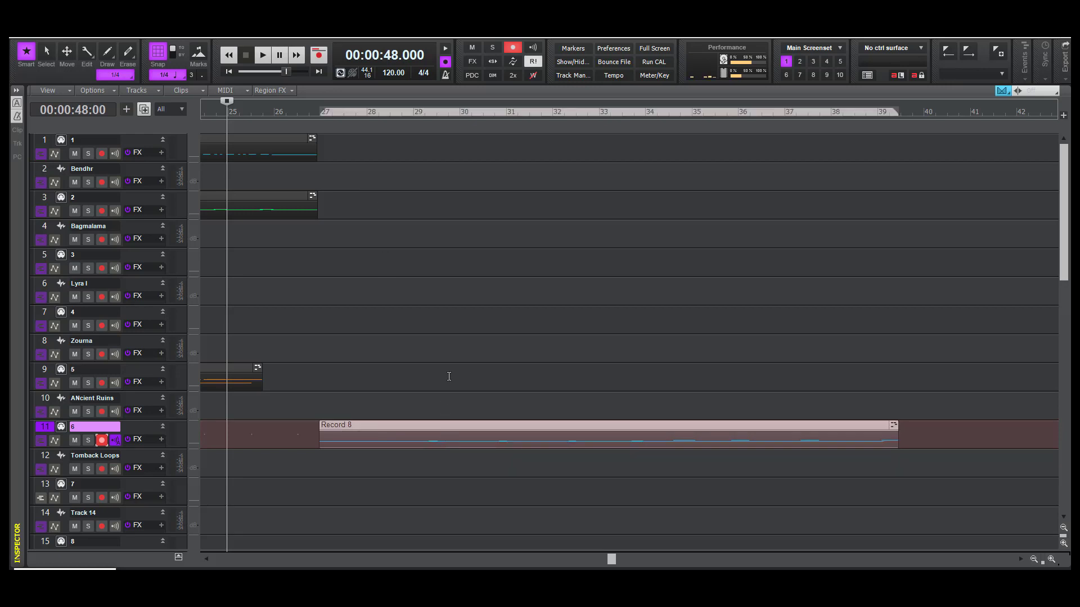
pyautogui.press('q')
pyautogui.press('Up')
pyautogui.press('Up')
pyautogui.press('Up')
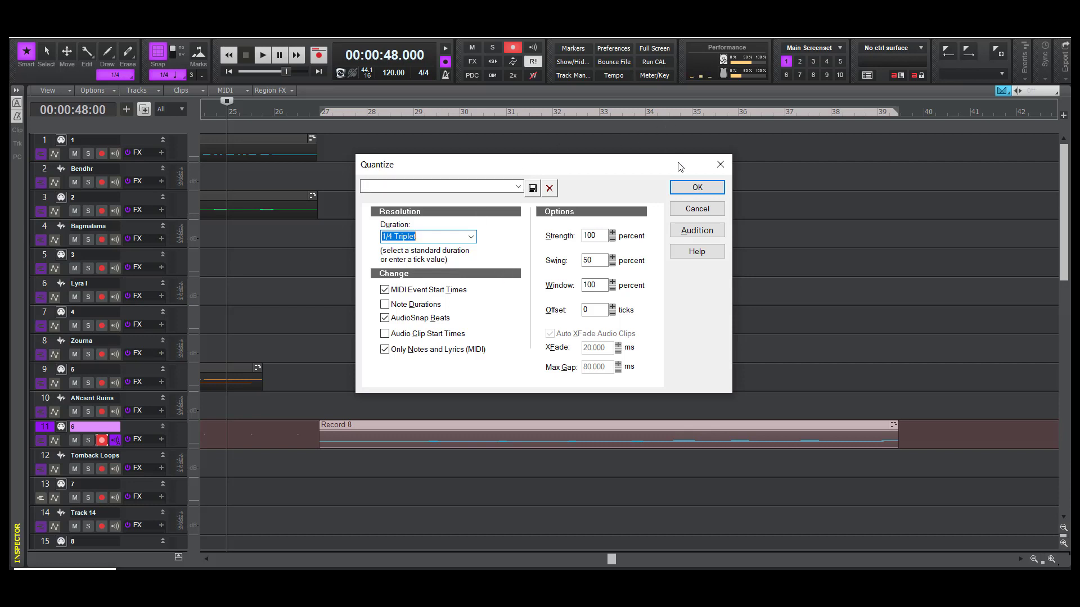
pyautogui.click(698, 187)
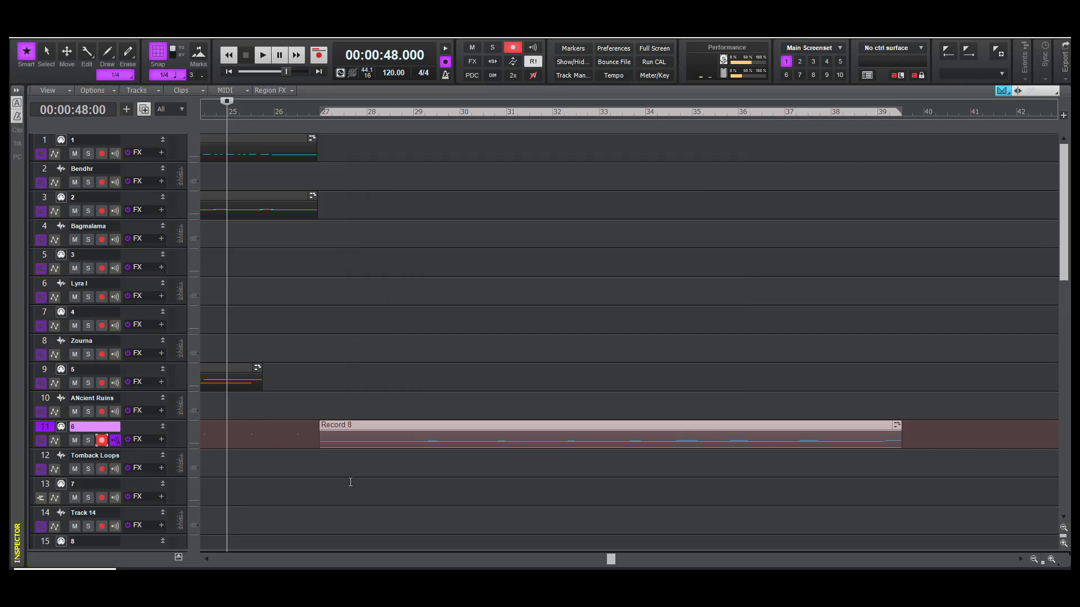
# Trim the start of the track 11 clip to 52 seconds and select track 13
pyautogui.click(322, 474)
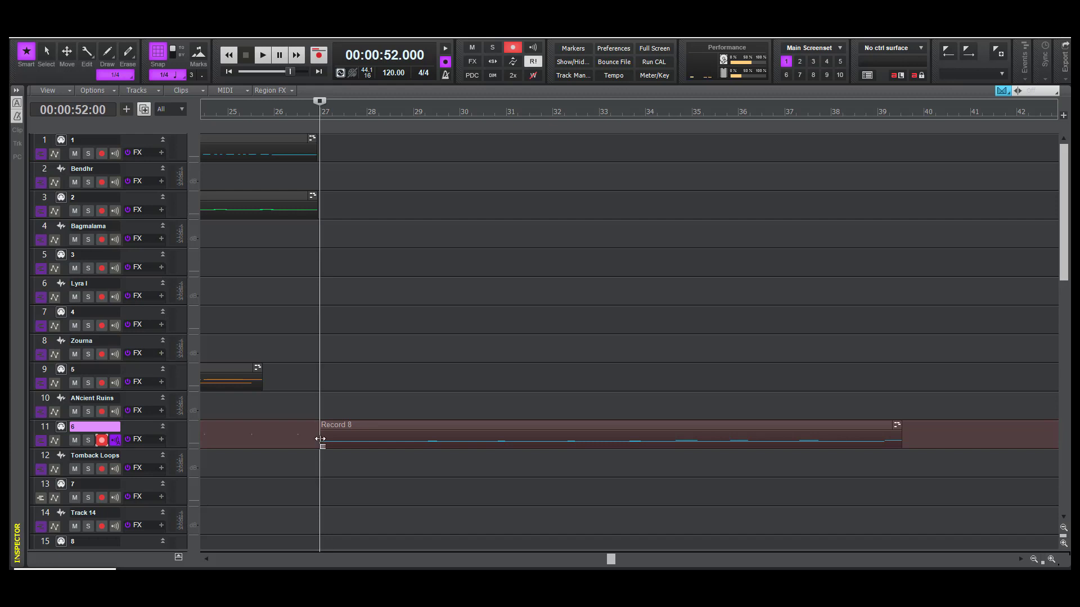
pyautogui.moveTo(320, 438)
pyautogui.mouseDown()
pyautogui.moveTo(240, 431)
pyautogui.moveTo(320, 438)
pyautogui.mouseUp()
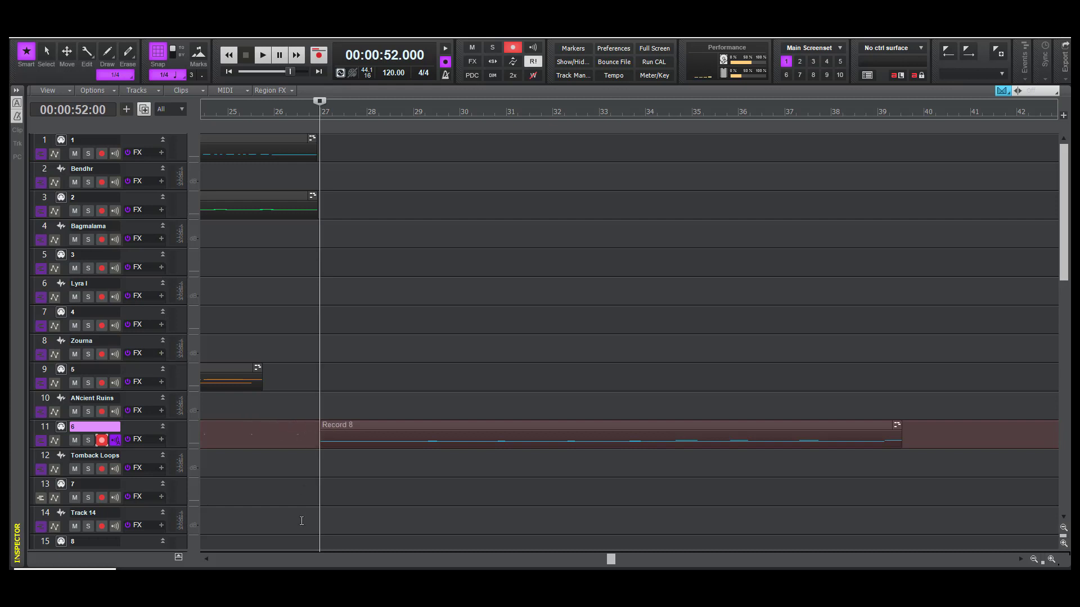
pyautogui.click(262, 478)
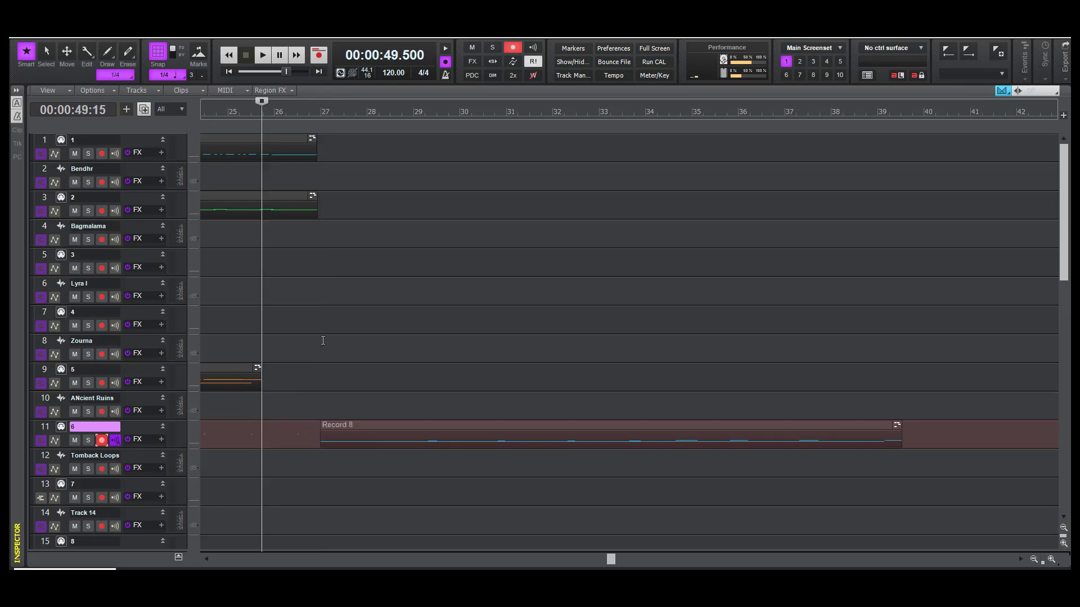
pyautogui.scroll(-3, 323, 339)
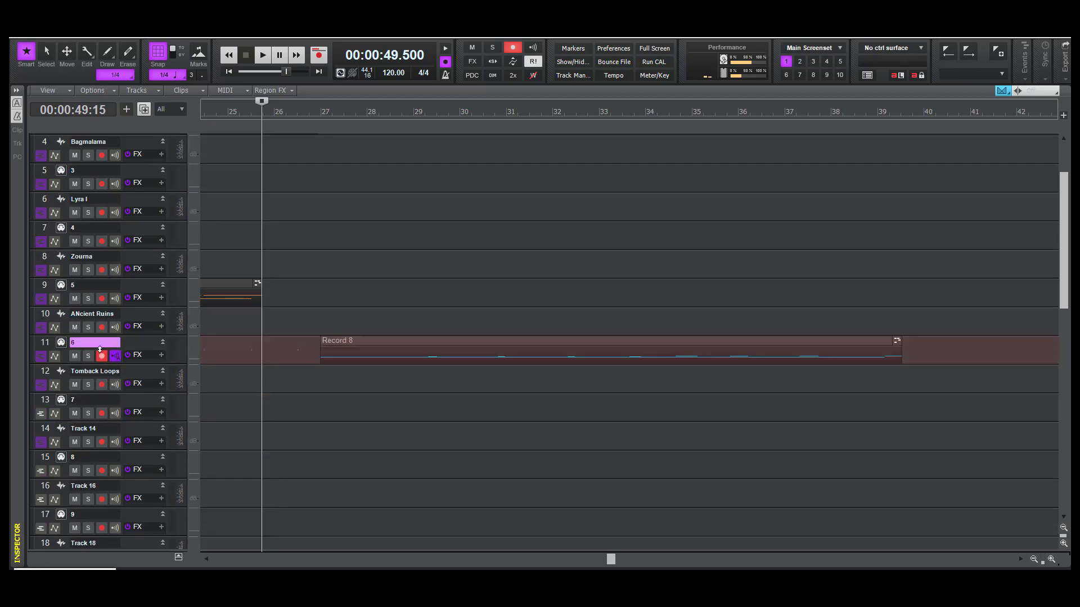
pyautogui.click(133, 400)
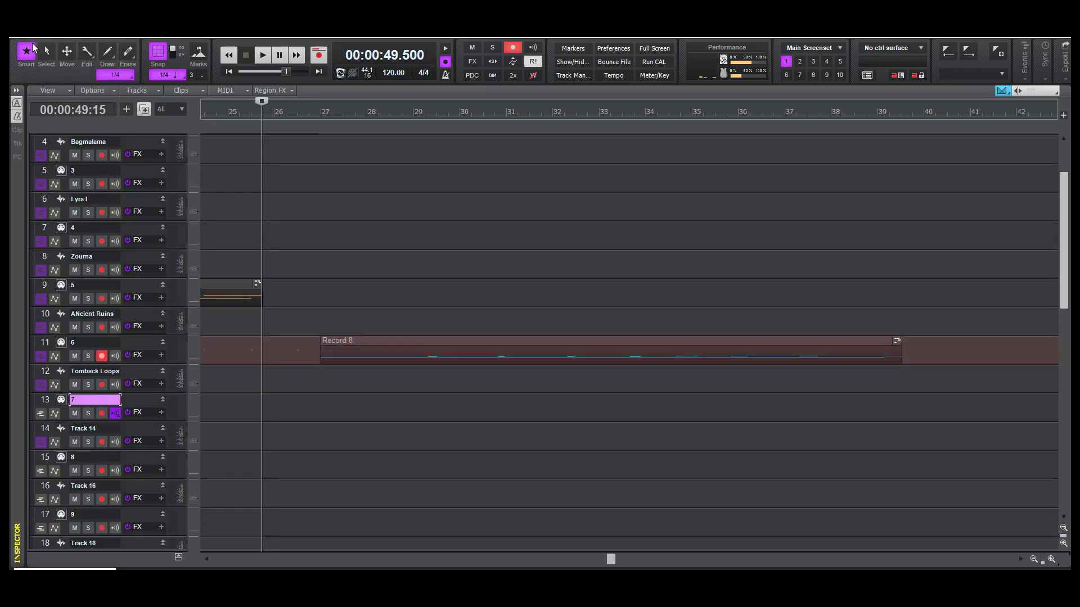
pyautogui.click(33, 47)
pyautogui.click(63, 137)
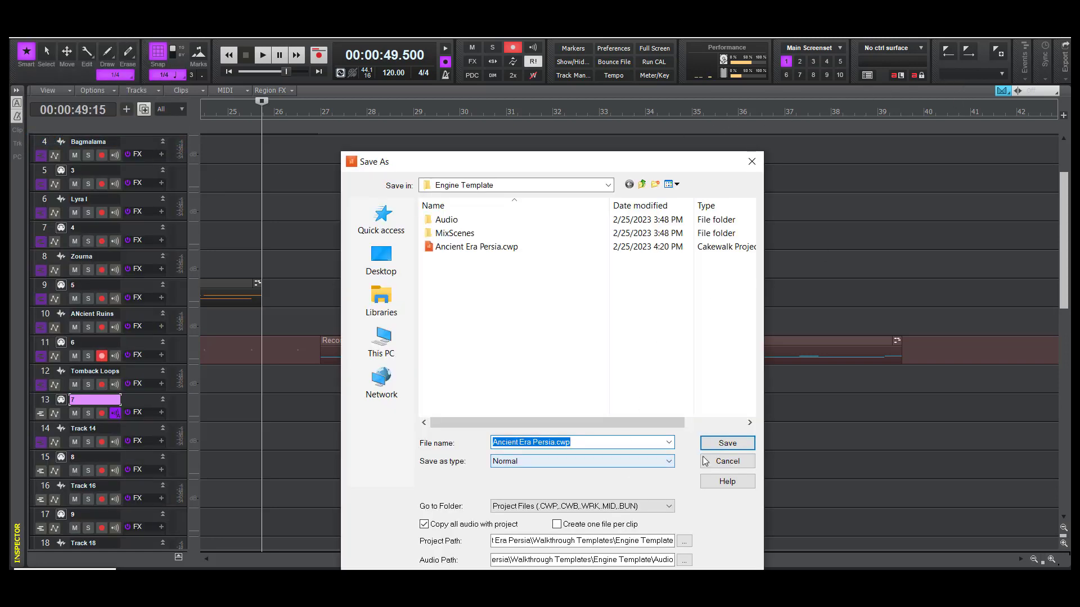
pyautogui.click(743, 444)
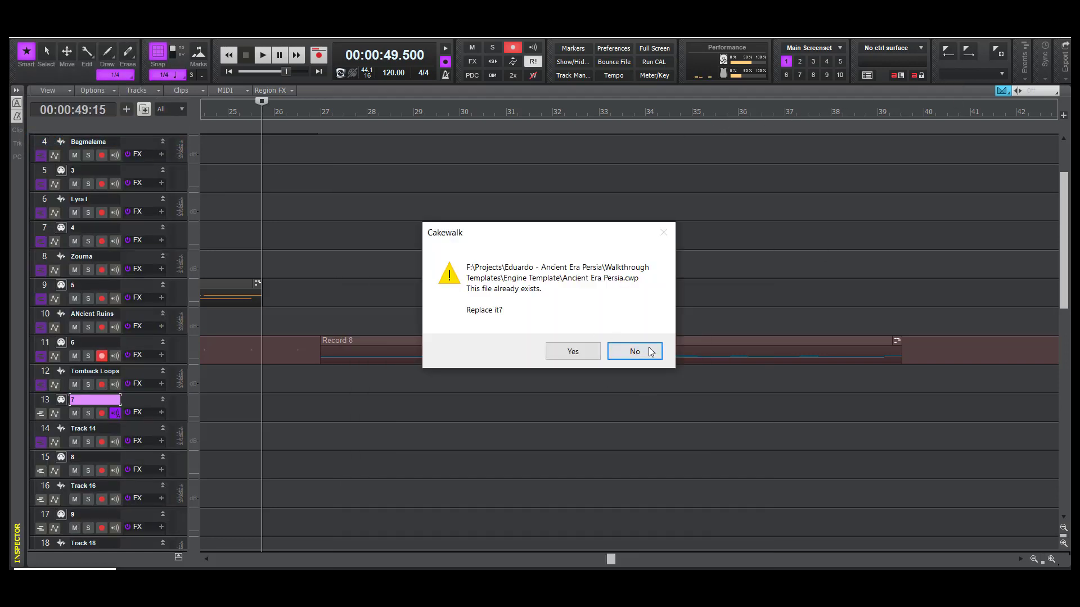
pyautogui.click(651, 351)
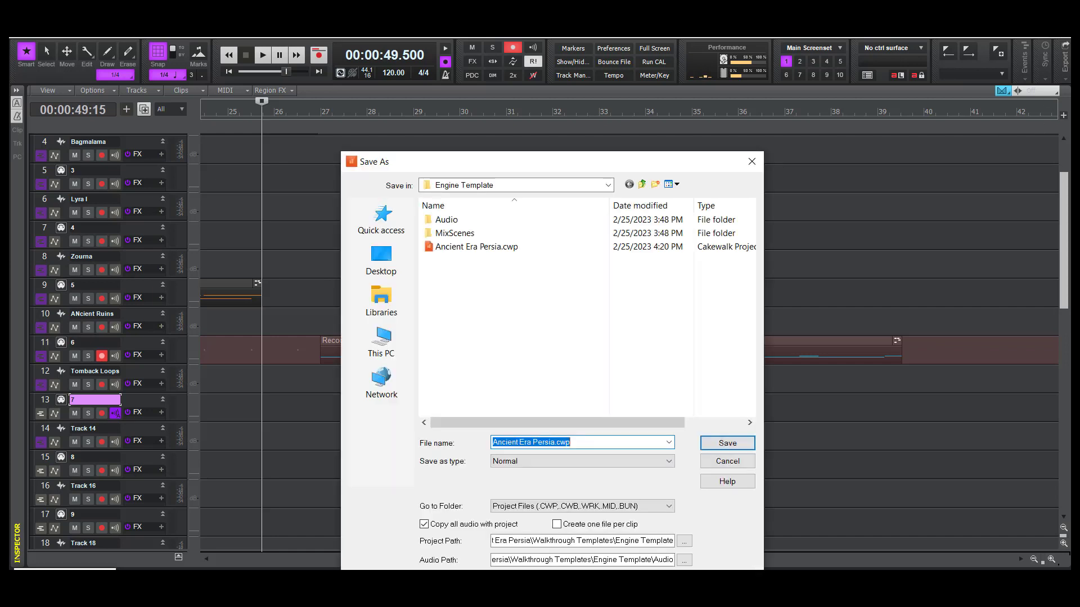
pyautogui.click(751, 162)
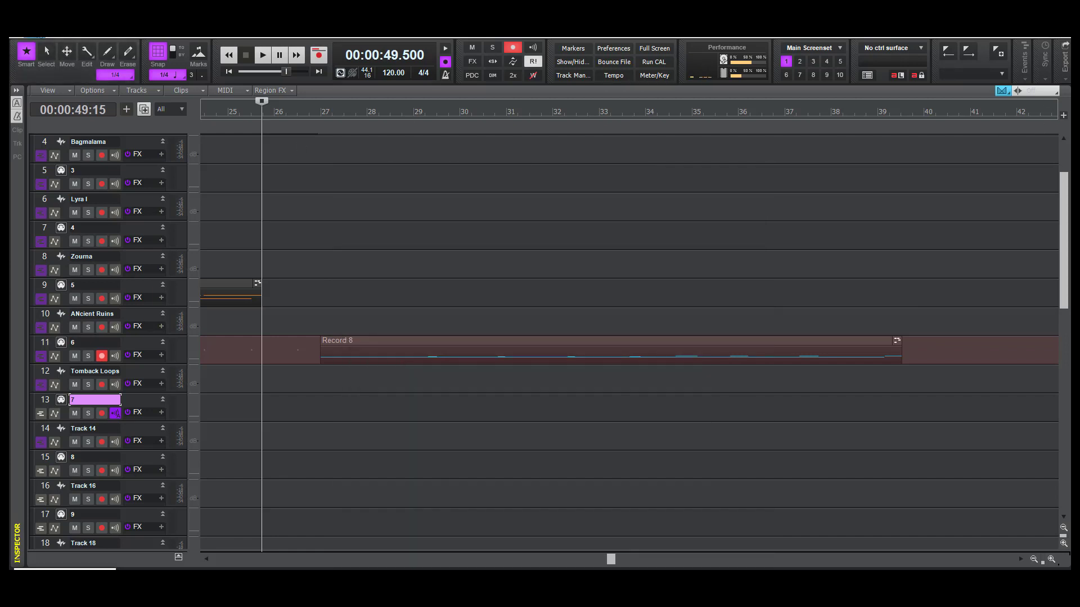
# Save the project and disarm track 11
pyautogui.hotkey('alt', 'f')
pyautogui.click(66, 123)
pyautogui.click(102, 355)
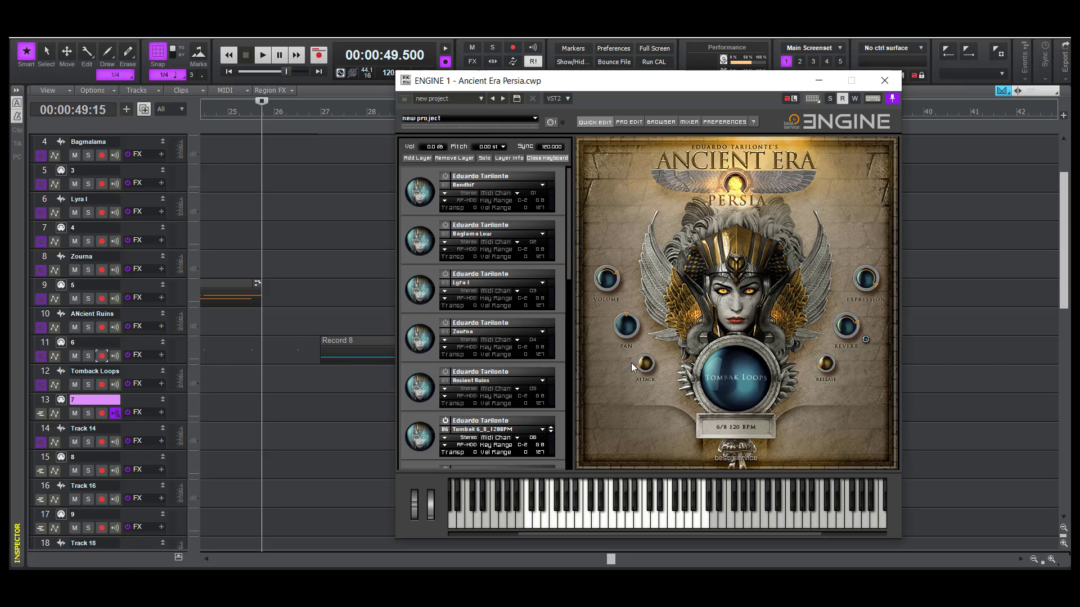
# Load the Ancient Era Persia MIDI loop patch Riq 01 2_4 into ENGINE layer 7
pyautogui.scroll(-5, 564, 320)
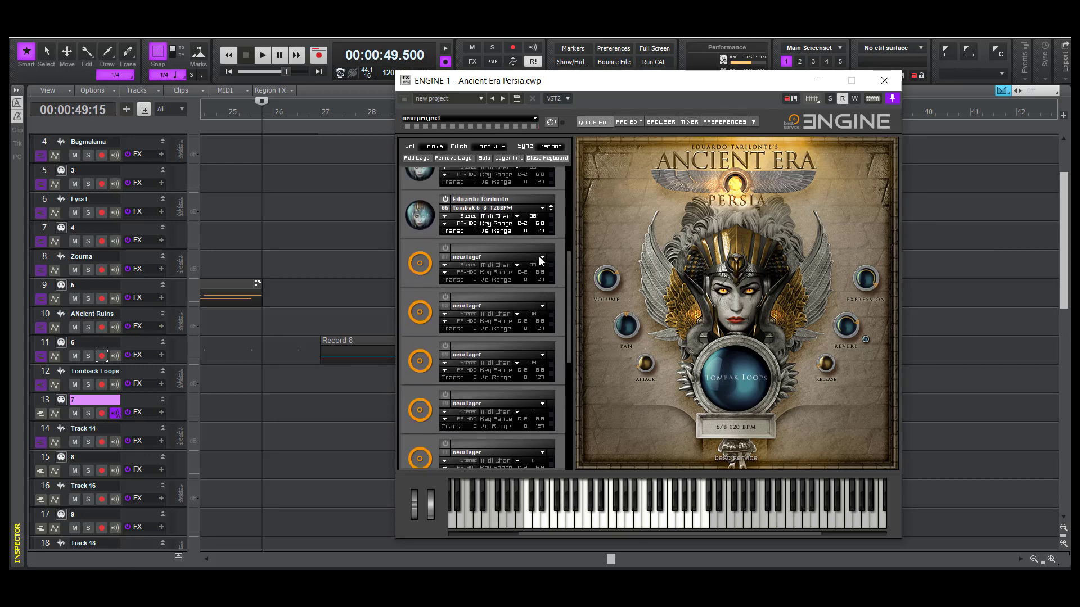
pyautogui.click(543, 260)
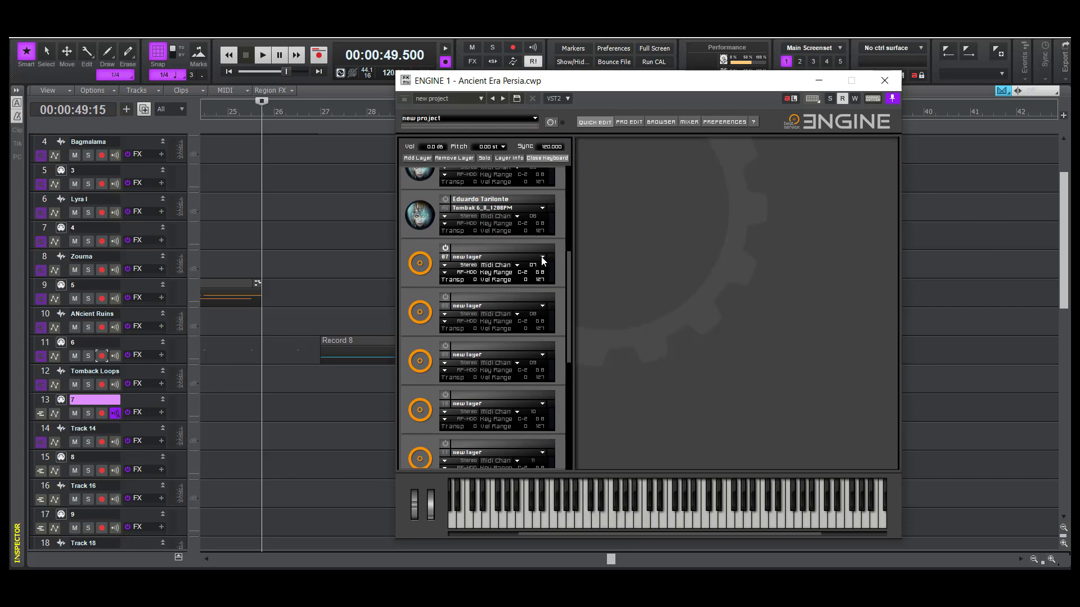
pyautogui.click(542, 259)
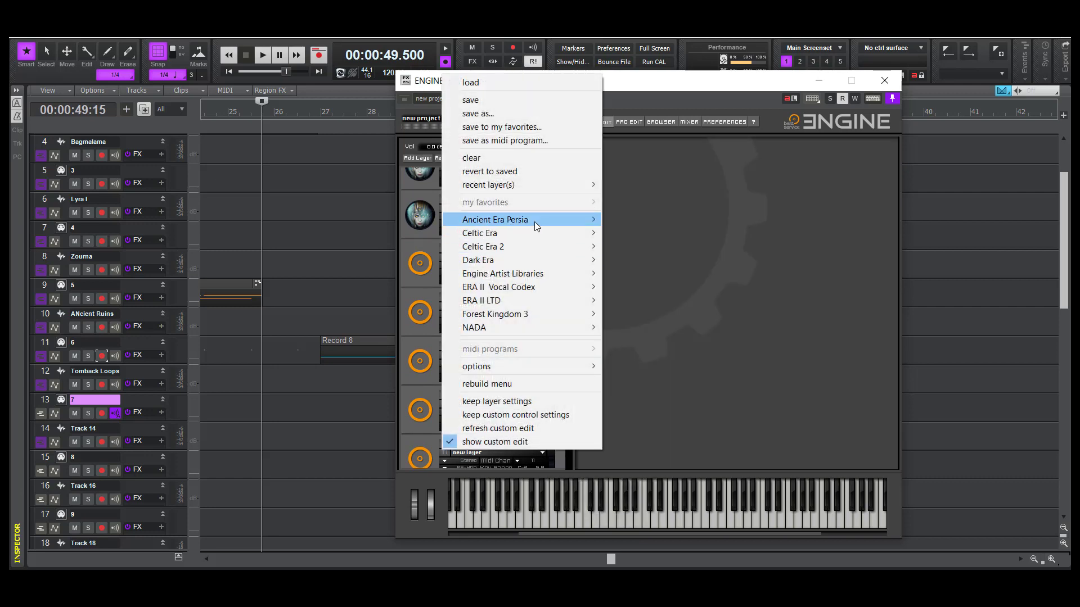
pyautogui.moveTo(533, 217)
pyautogui.moveTo(635, 233)
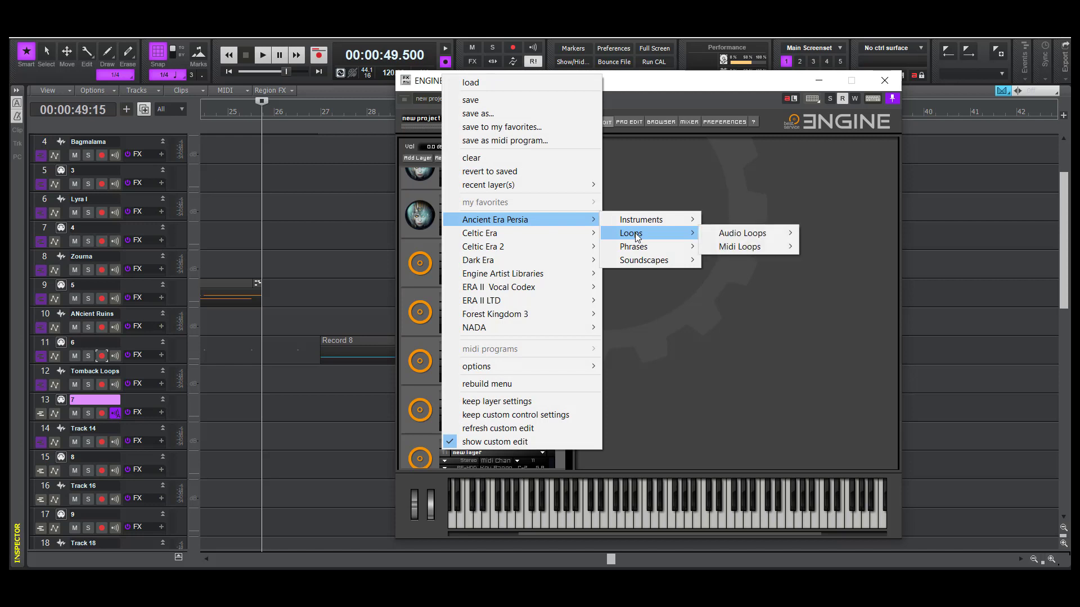
pyautogui.moveTo(754, 246)
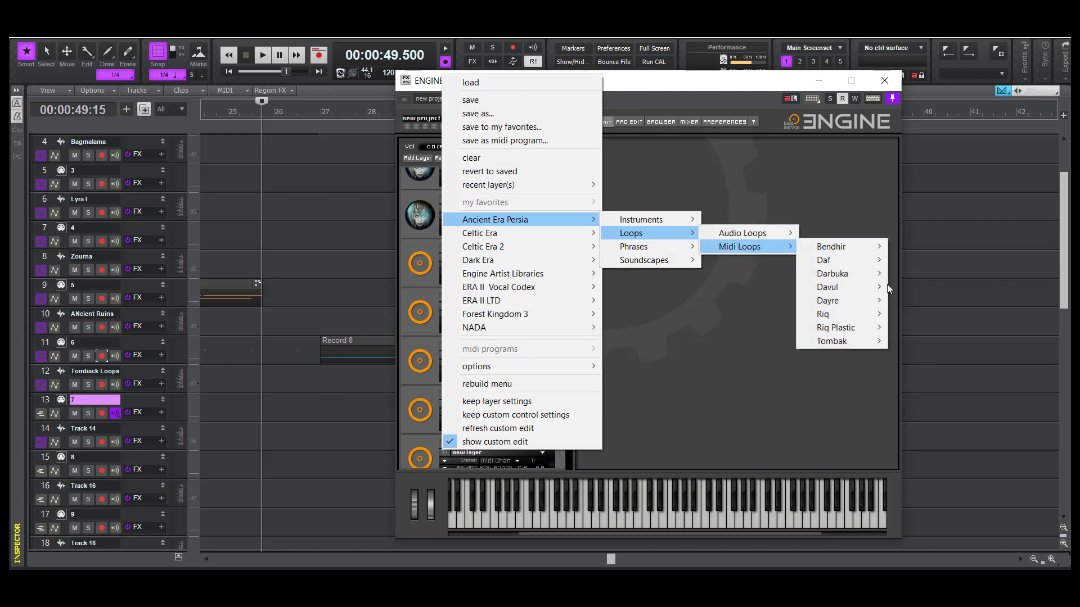
pyautogui.moveTo(882, 283)
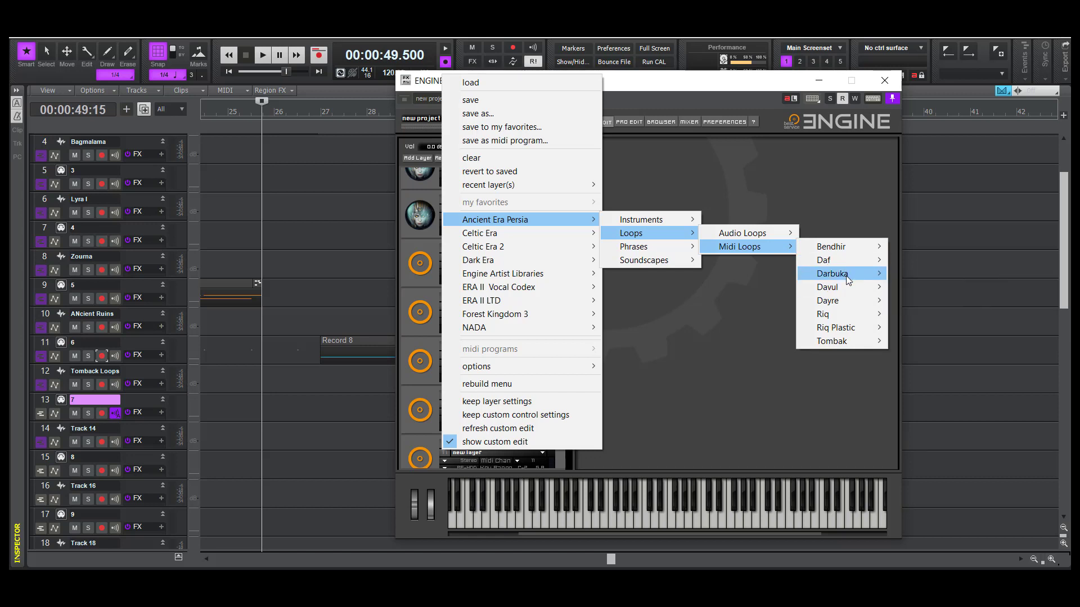
pyautogui.moveTo(848, 279)
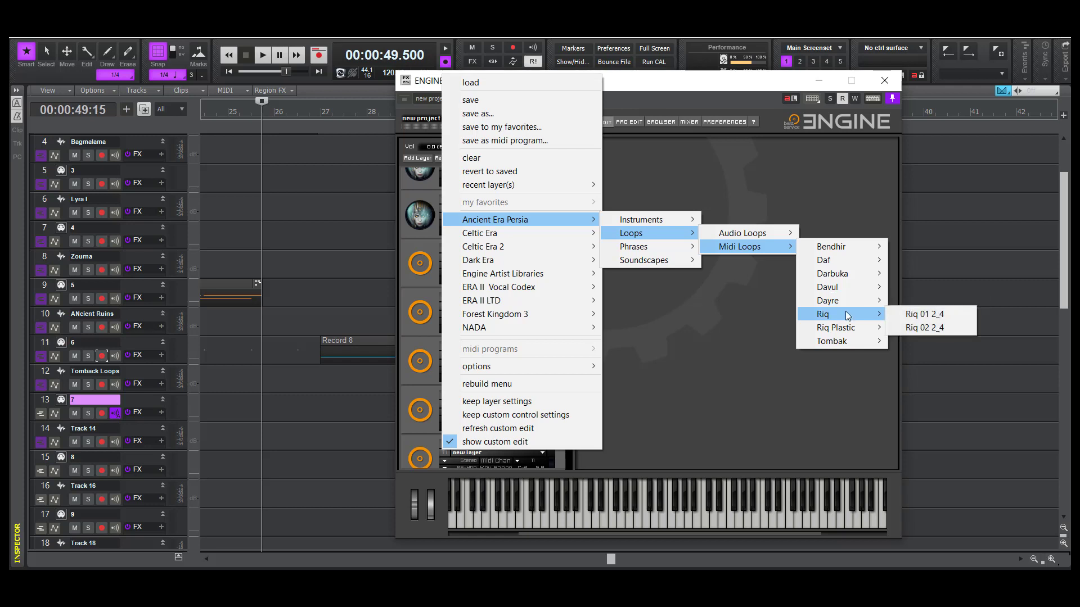
pyautogui.click(957, 315)
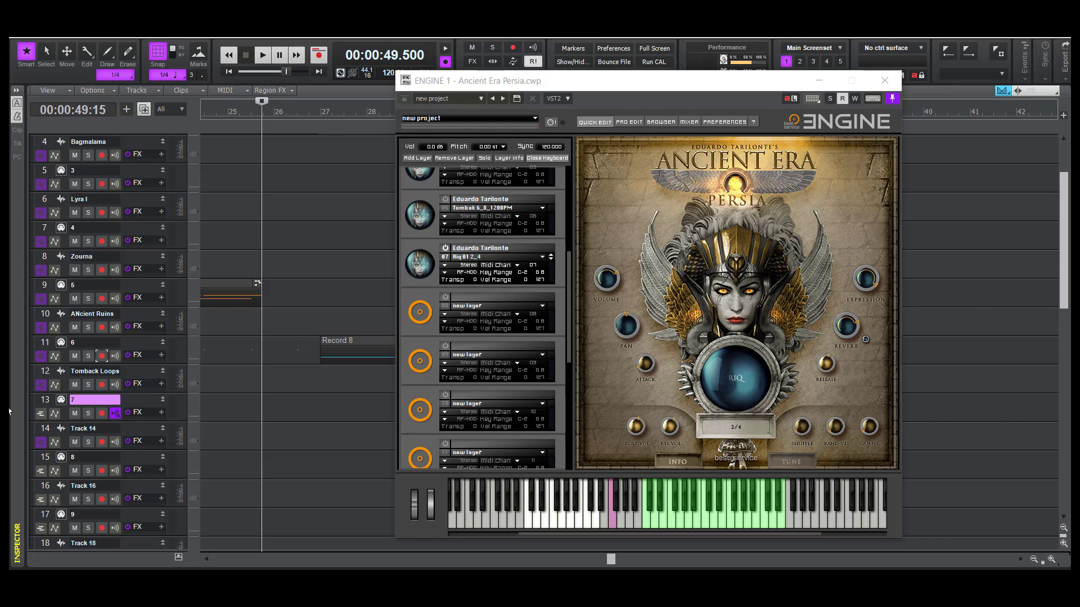
# Rename track 14 as Riq 1
pyautogui.doubleClick(102, 430)
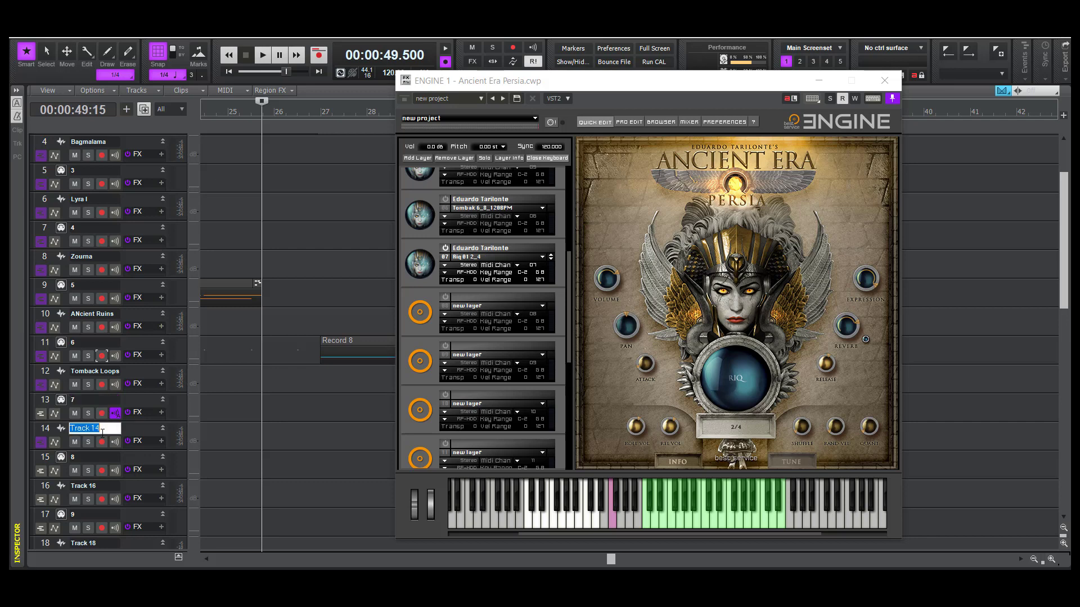
pyautogui.write('Riq 1')
pyautogui.press('Return')
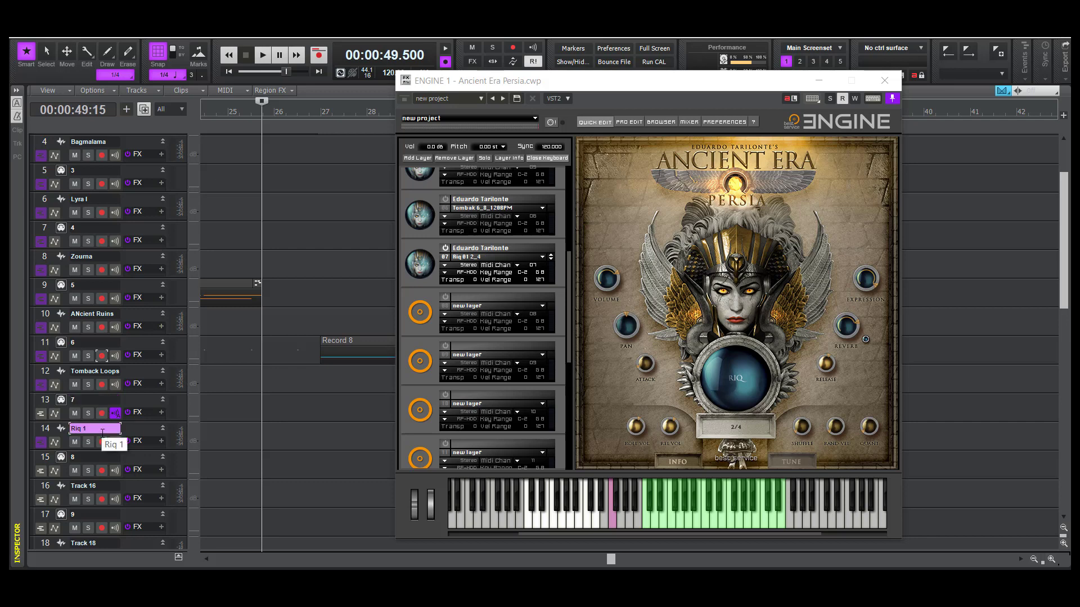
# Arm track 13, clear the ENGINE window from the track view, and record the Riq part from 48 seconds to about 1 minute 16 seconds
pyautogui.click(102, 413)
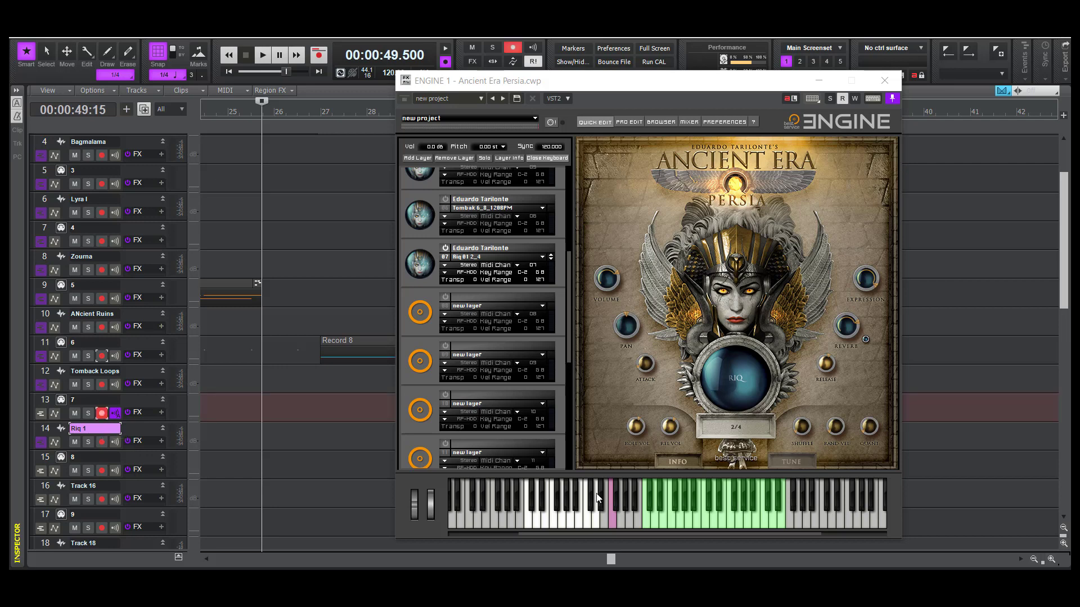
pyautogui.moveTo(809, 427)
pyautogui.click(819, 81)
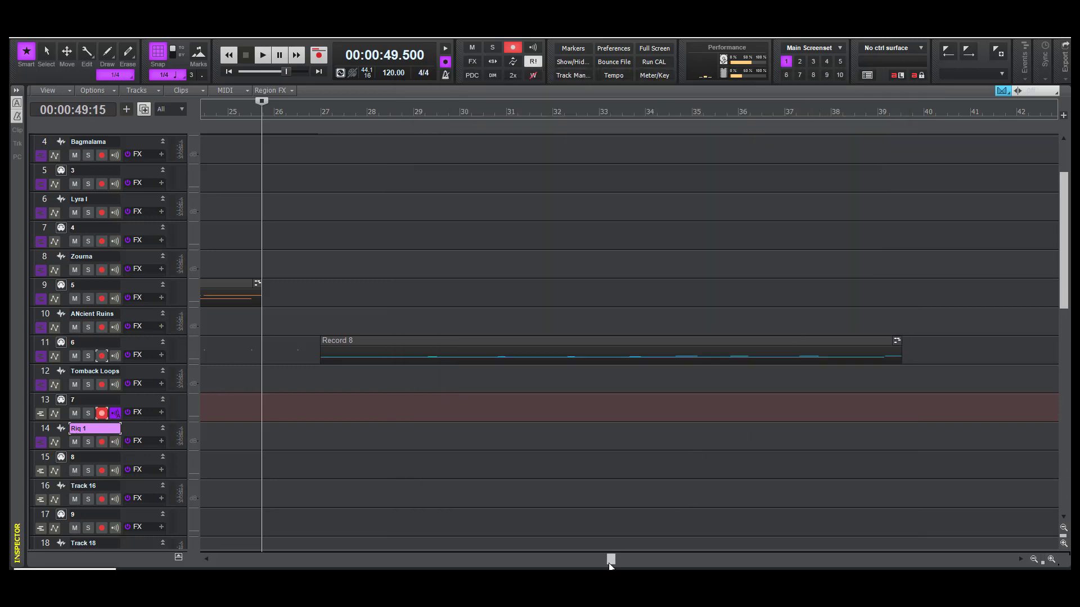
pyautogui.moveTo(611, 558); pyautogui.dragTo(551, 559)
pyautogui.click(394, 414)
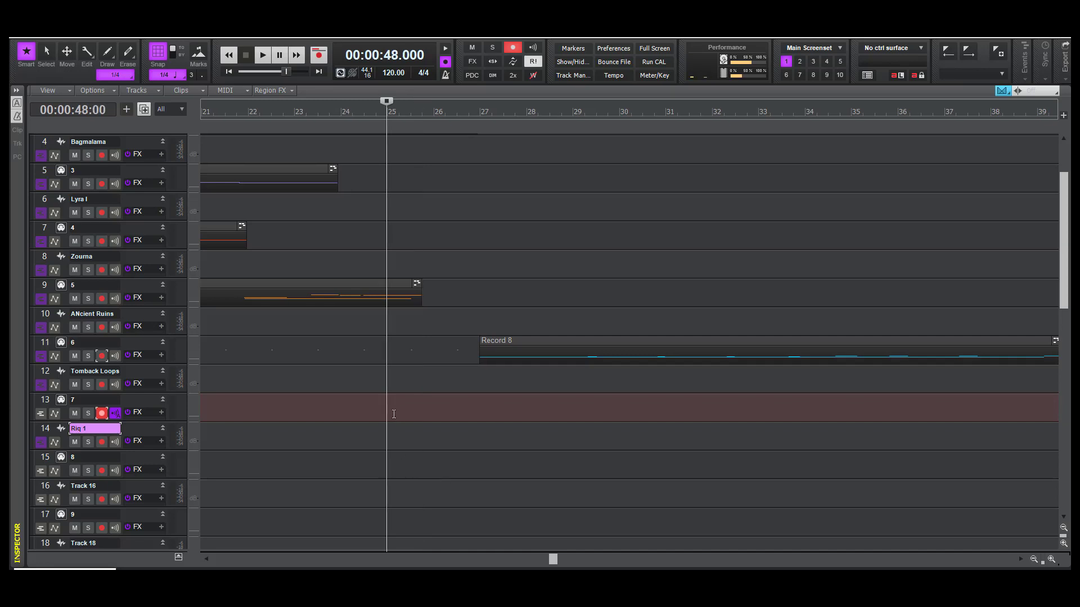
pyautogui.press('space')
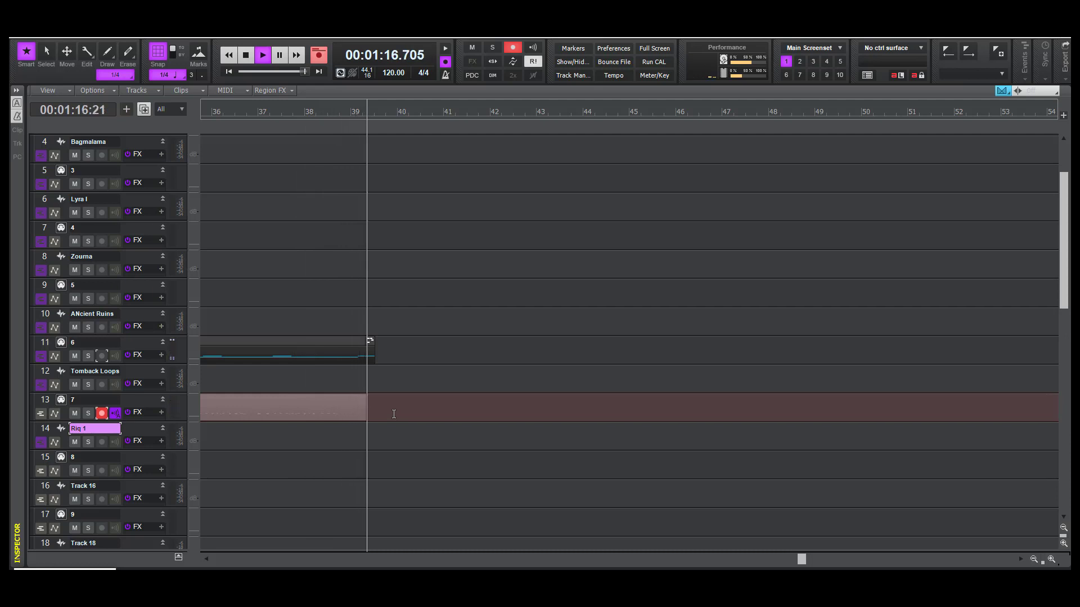
pyautogui.press('space')
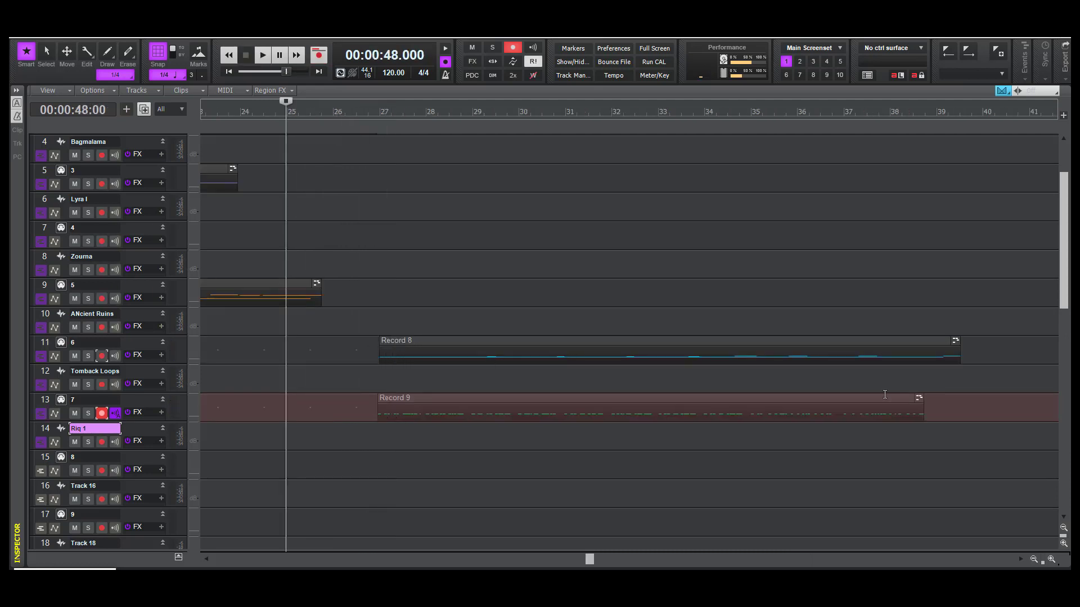
# Trim the end of the track 11 clip to 1 minute 16 seconds
pyautogui.click(949, 473)
pyautogui.click(925, 506)
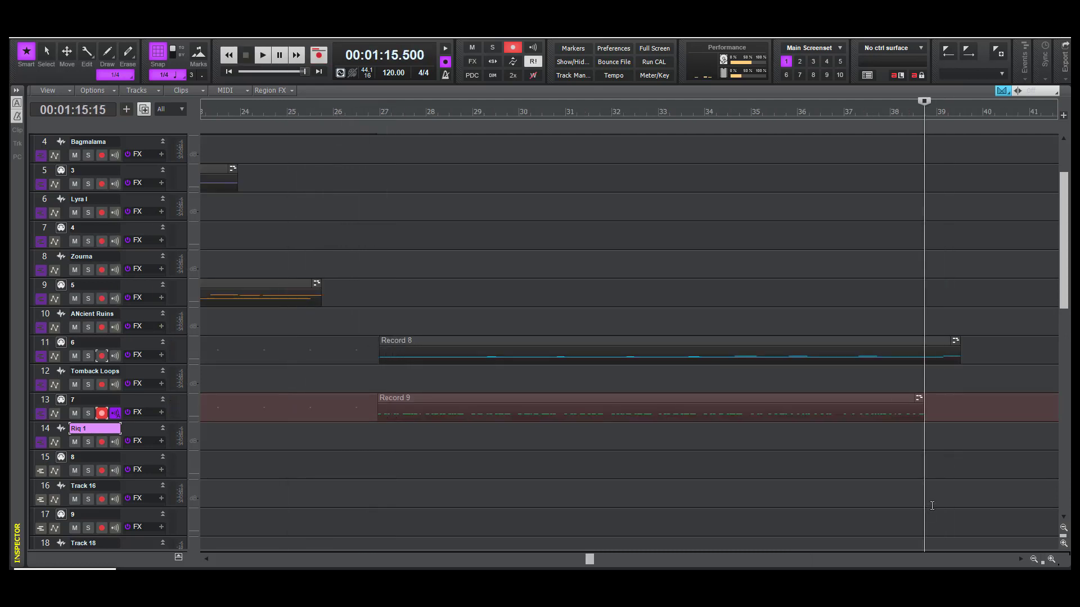
pyautogui.click(938, 147)
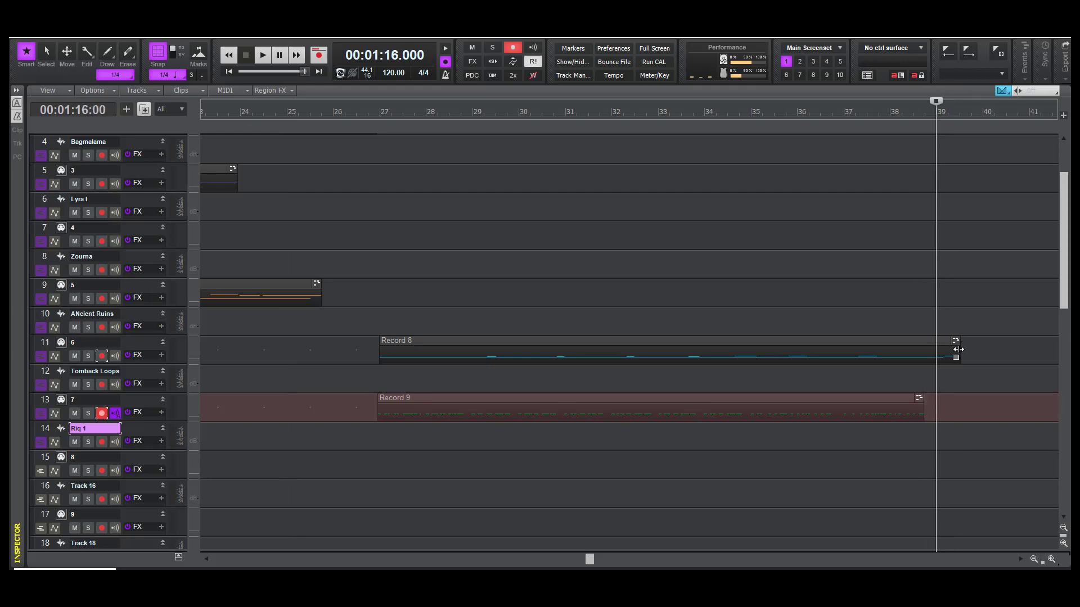
pyautogui.moveTo(958, 354); pyautogui.dragTo(938, 349)
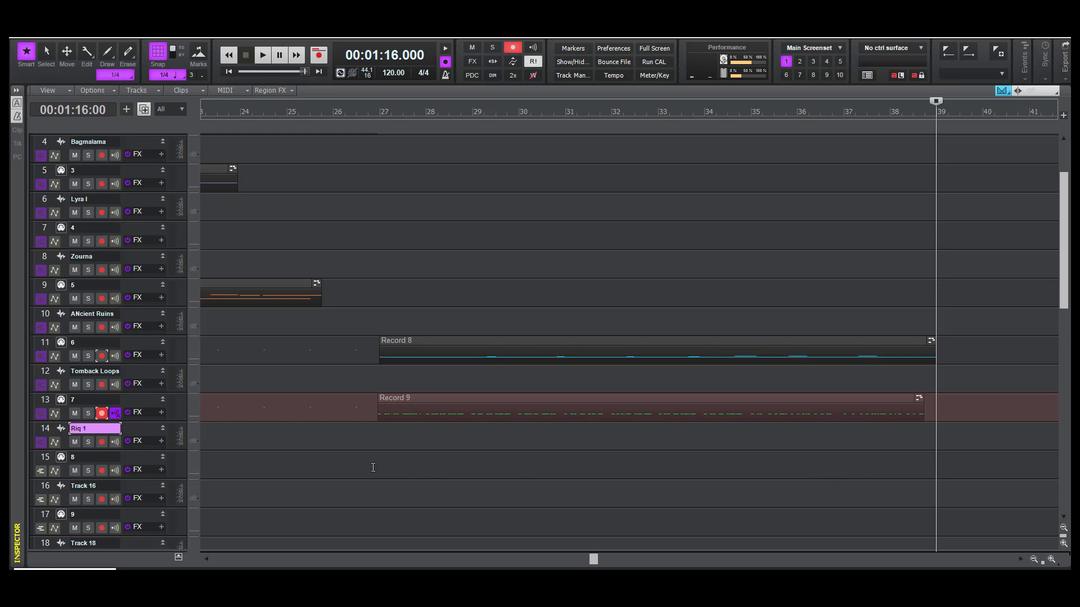
# Play back the Tombak and Riq clips from 51 seconds to about 1 minute 1 second
pyautogui.click(357, 430)
pyautogui.press('space')
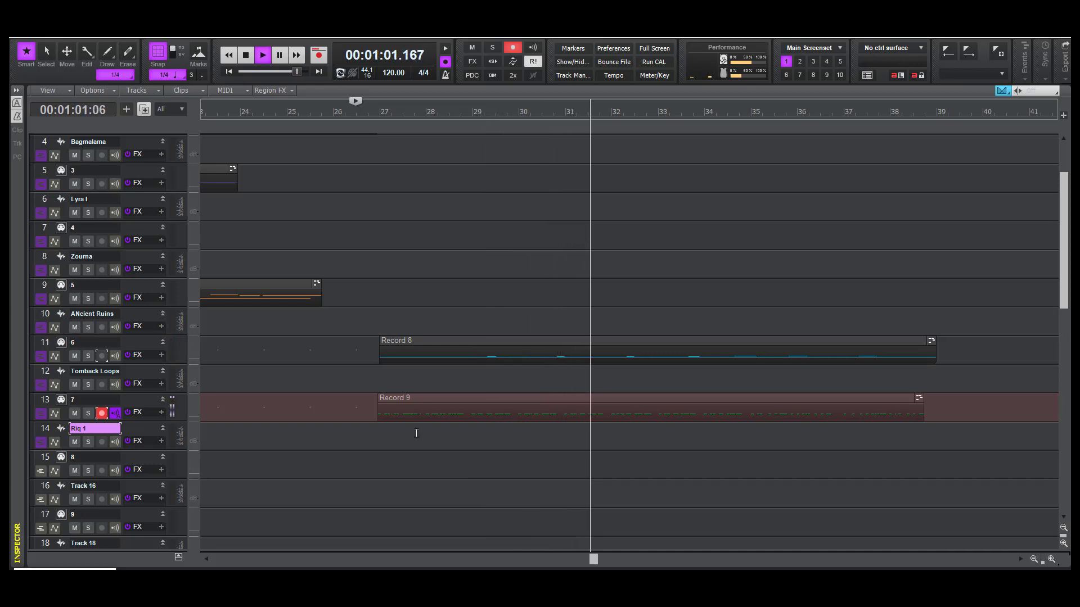
pyautogui.press('space')
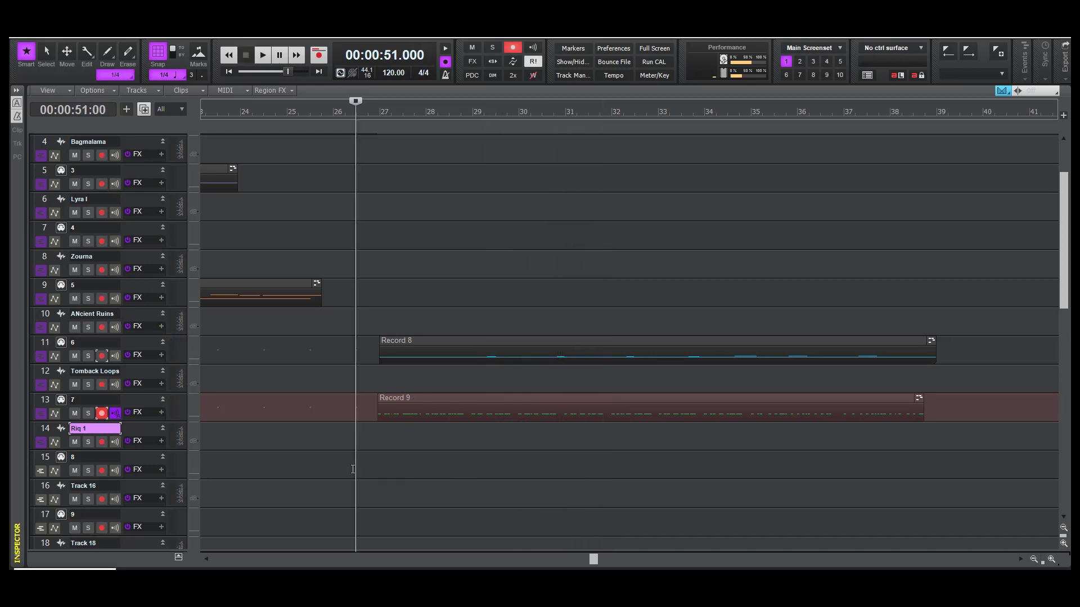
# Disarm track 13, make track 15 active and save the project
pyautogui.click(102, 414)
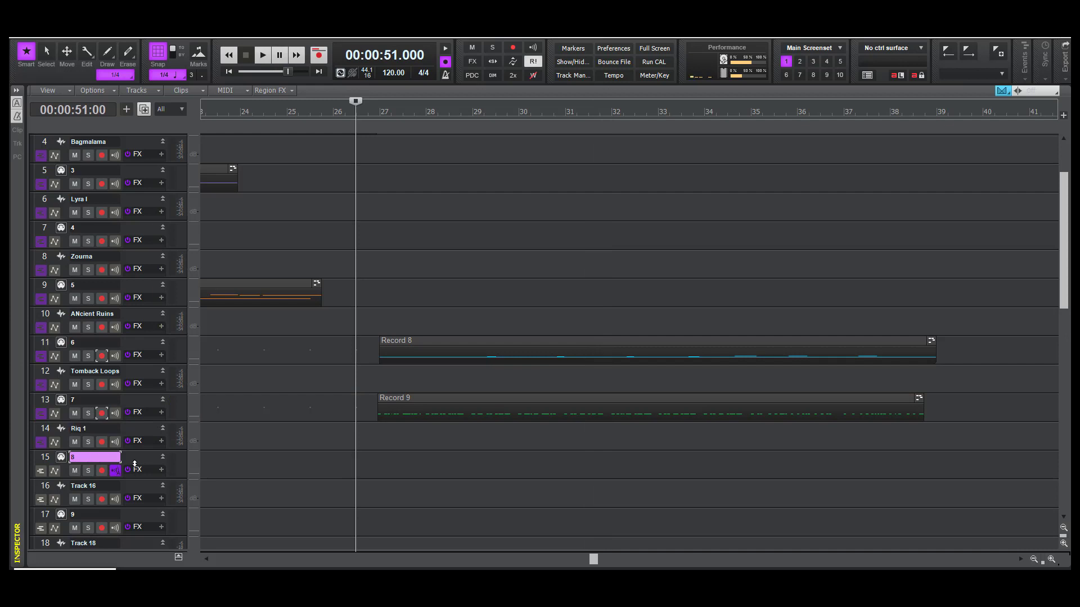
pyautogui.press('Down')
pyautogui.hotkey('alt', 'f')
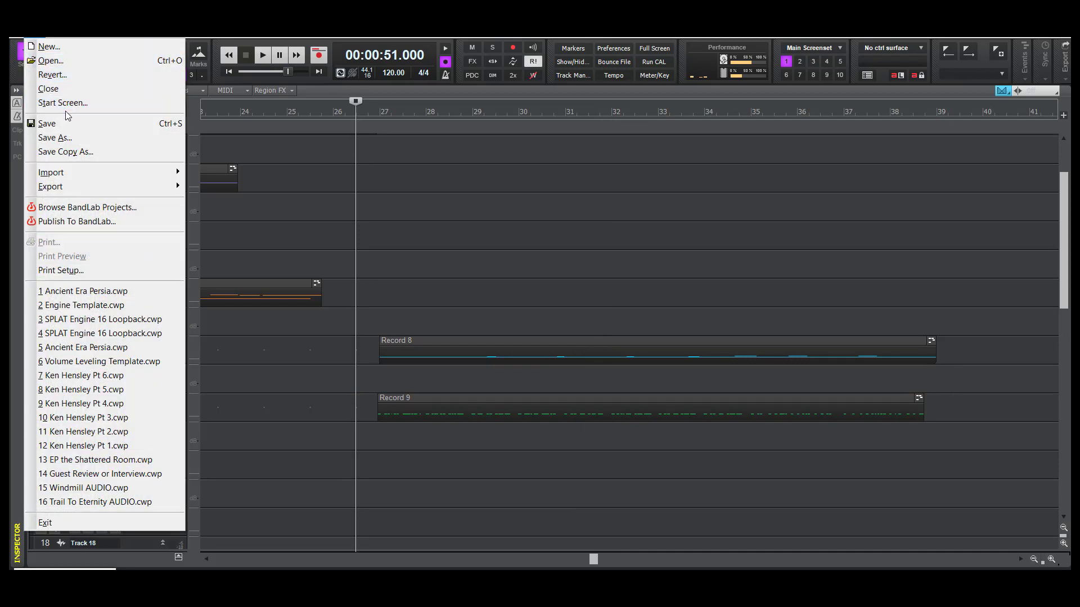
pyautogui.press('s')
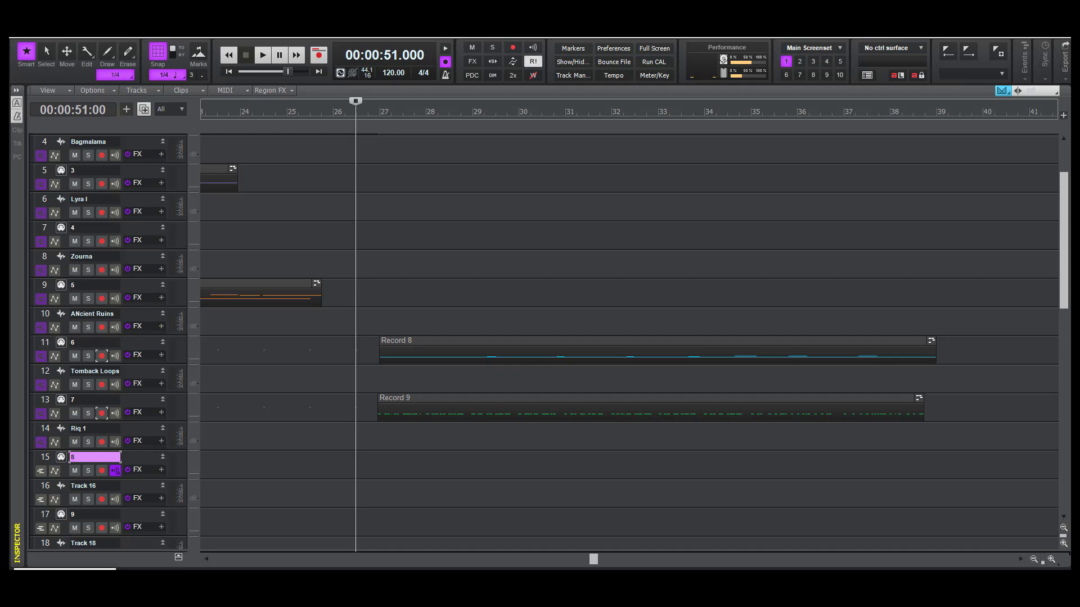
# Examine the recorded note events of track 13 in an undocked Event List, and close it
pyautogui.click(44, 402)
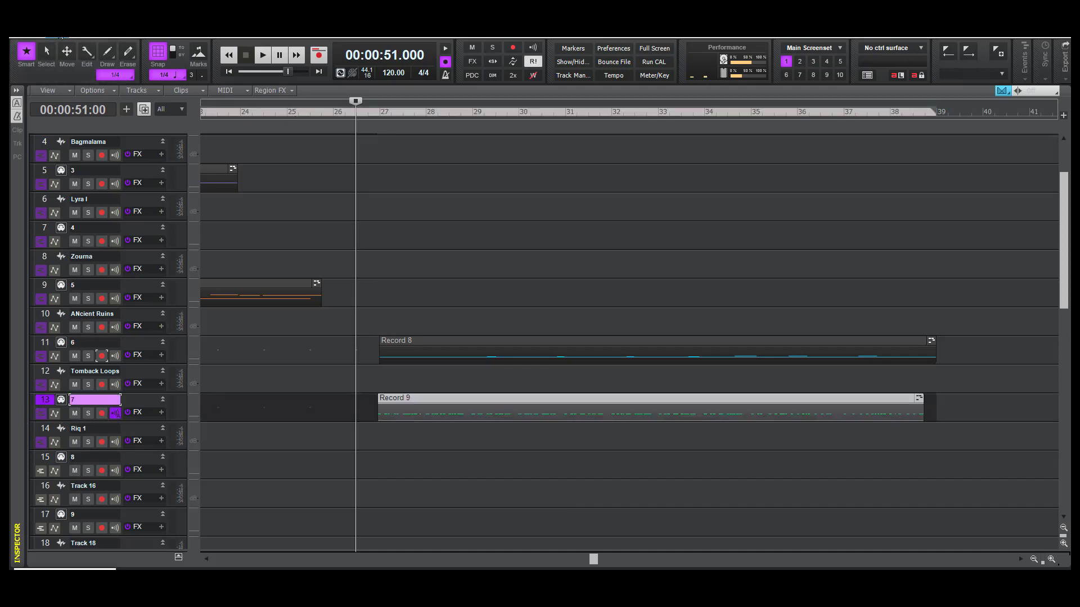
pyautogui.click(77, 38)
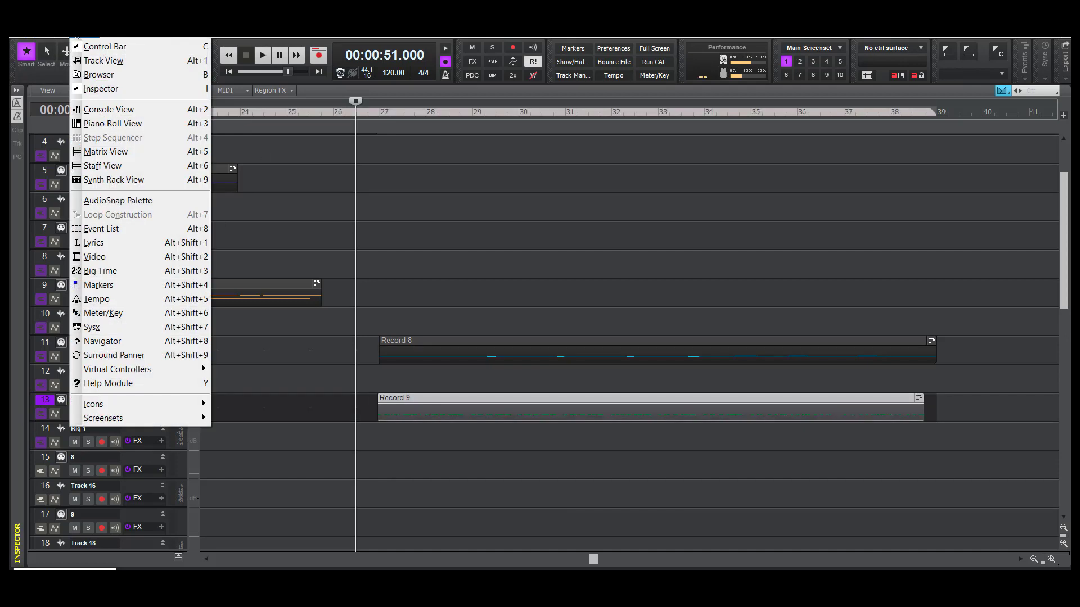
pyautogui.click(135, 230)
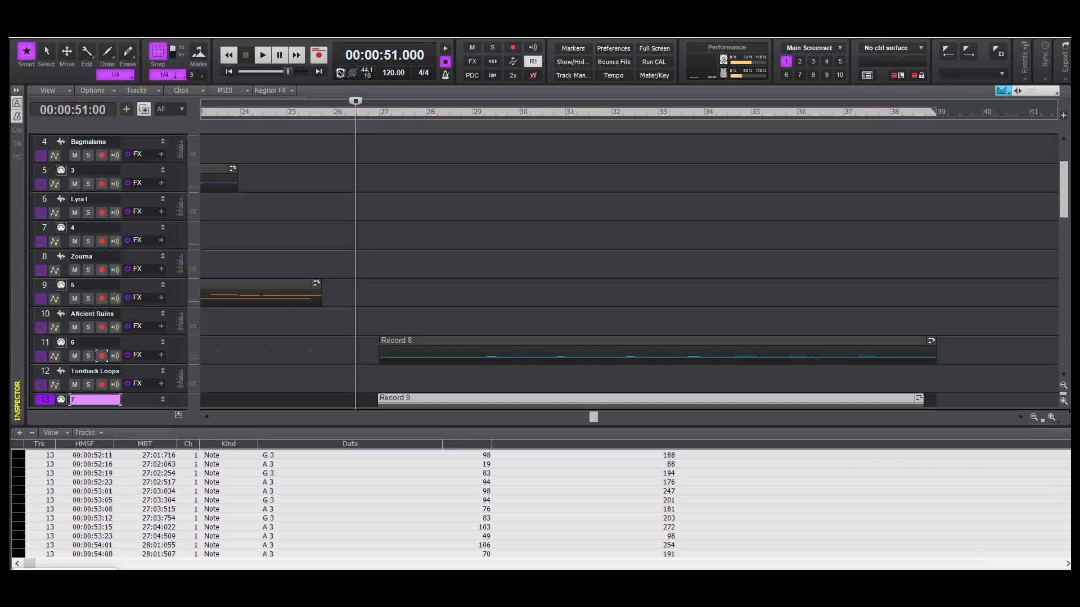
pyautogui.rightClick(1057, 566)
pyautogui.click(1056, 565)
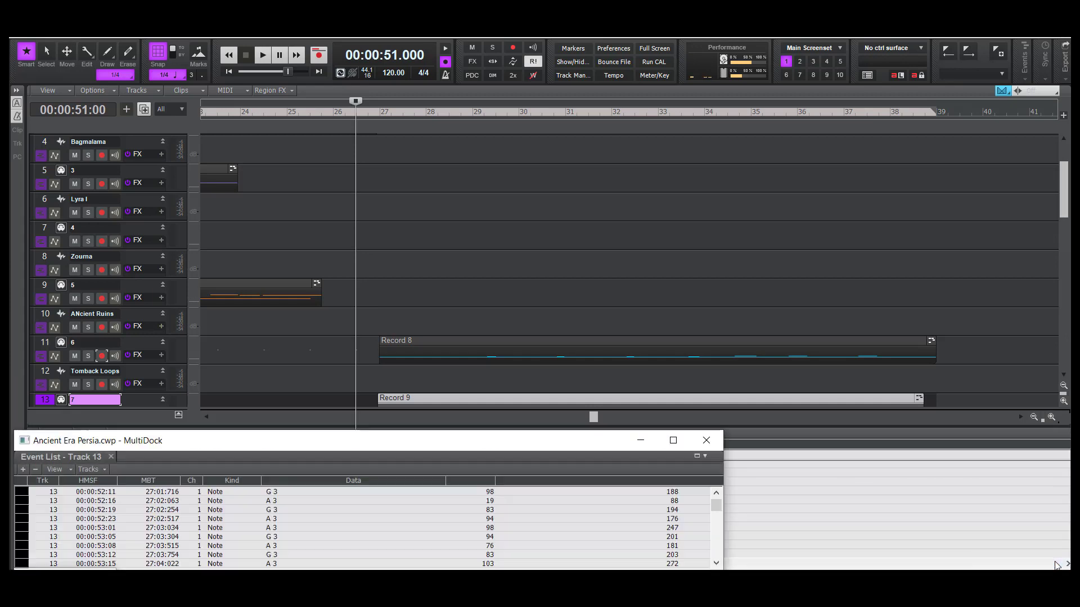
pyautogui.moveTo(558, 441); pyautogui.dragTo(619, 213)
pyautogui.moveTo(648, 90); pyautogui.dragTo(655, 74)
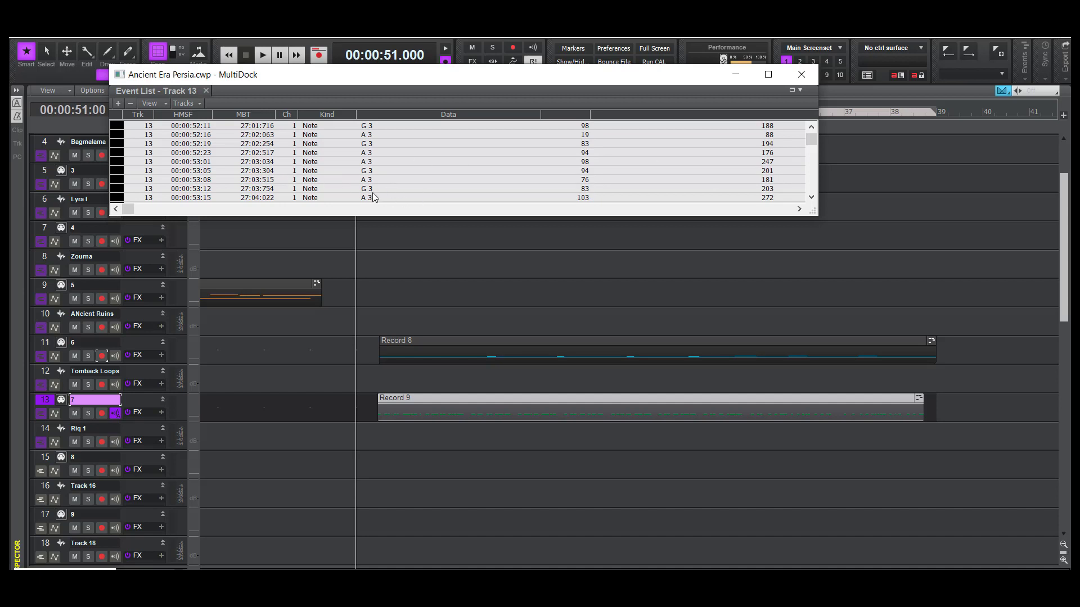
pyautogui.click(805, 73)
# Move the playhead to 50 seconds
pyautogui.click(363, 447)
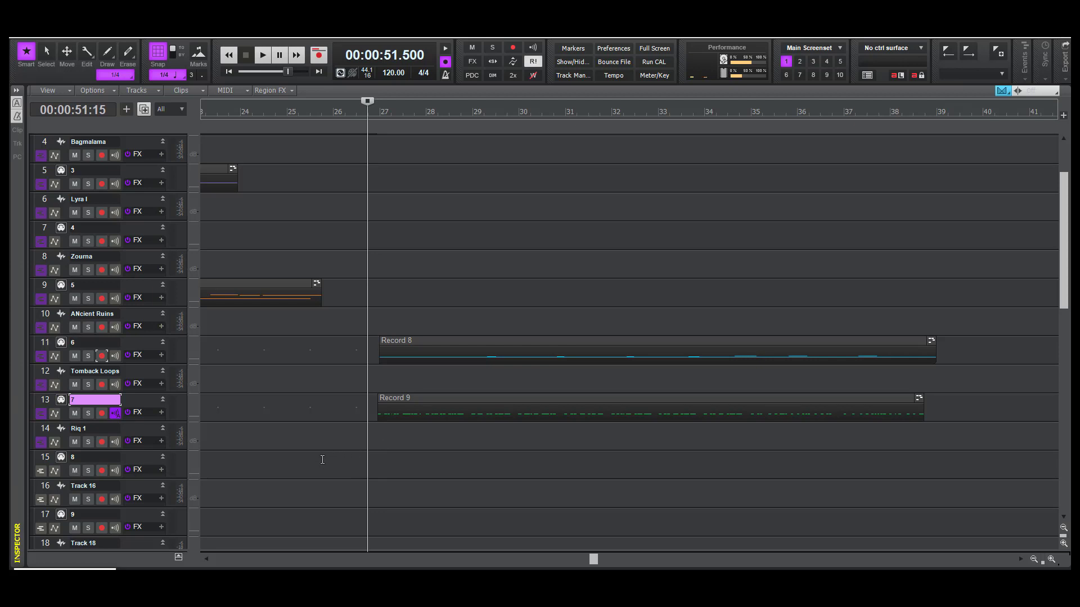
pyautogui.click(322, 458)
pyautogui.click(334, 451)
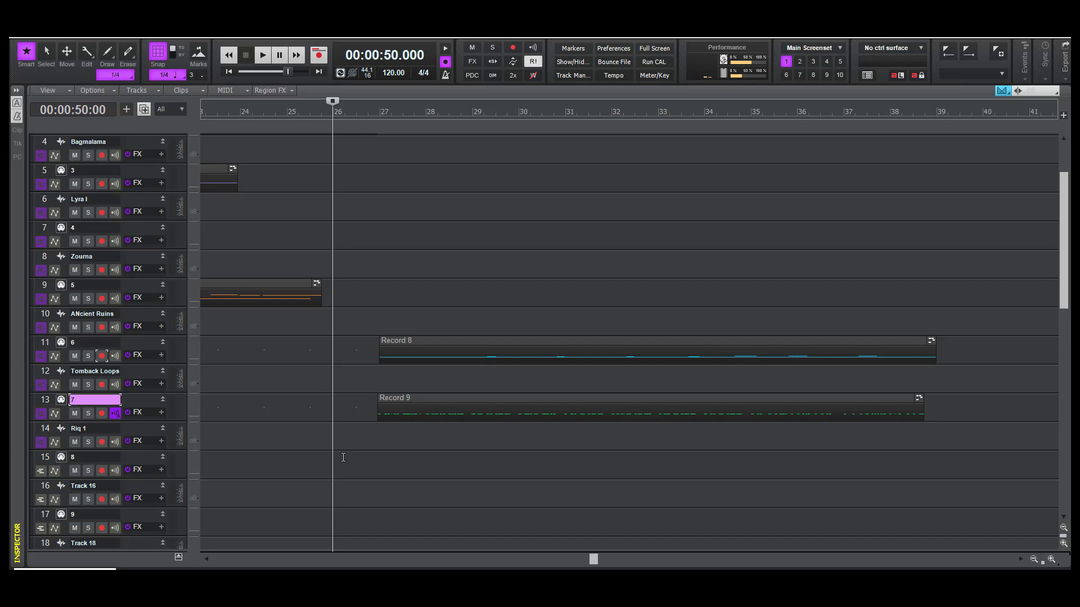
# Make track 15 active and load the Ancient Era Persia Kopuz Phrases patch into ENGINE's layer 8
pyautogui.click(143, 460)
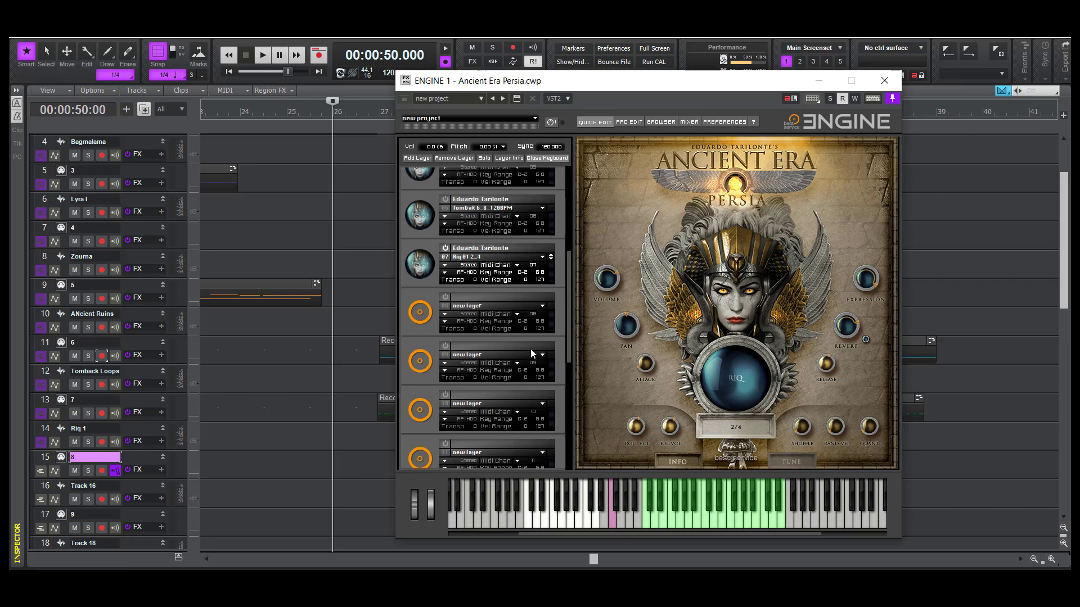
pyautogui.click(543, 307)
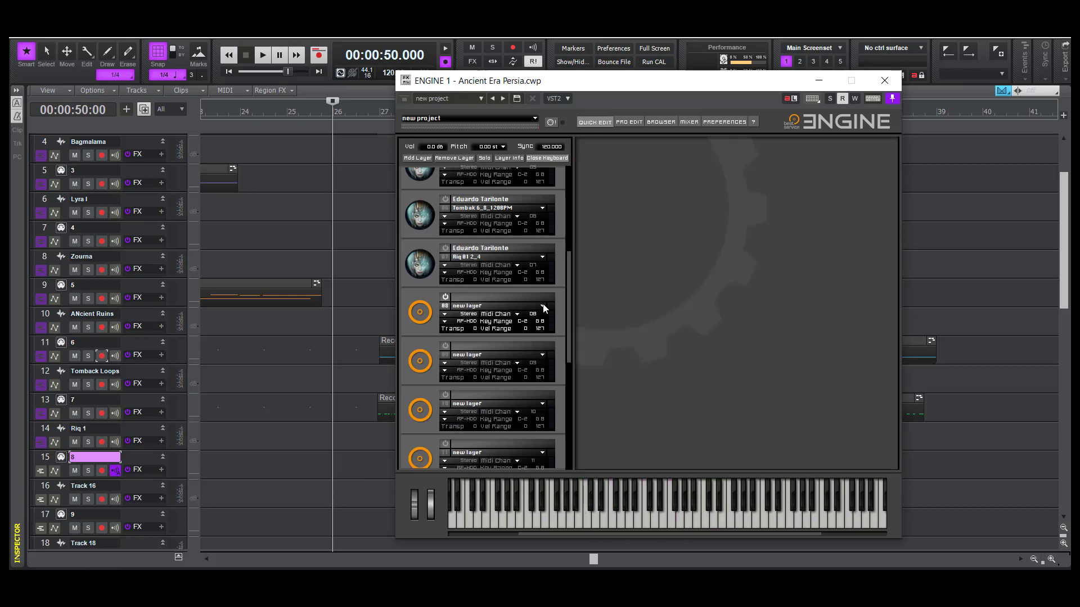
pyautogui.click(543, 308)
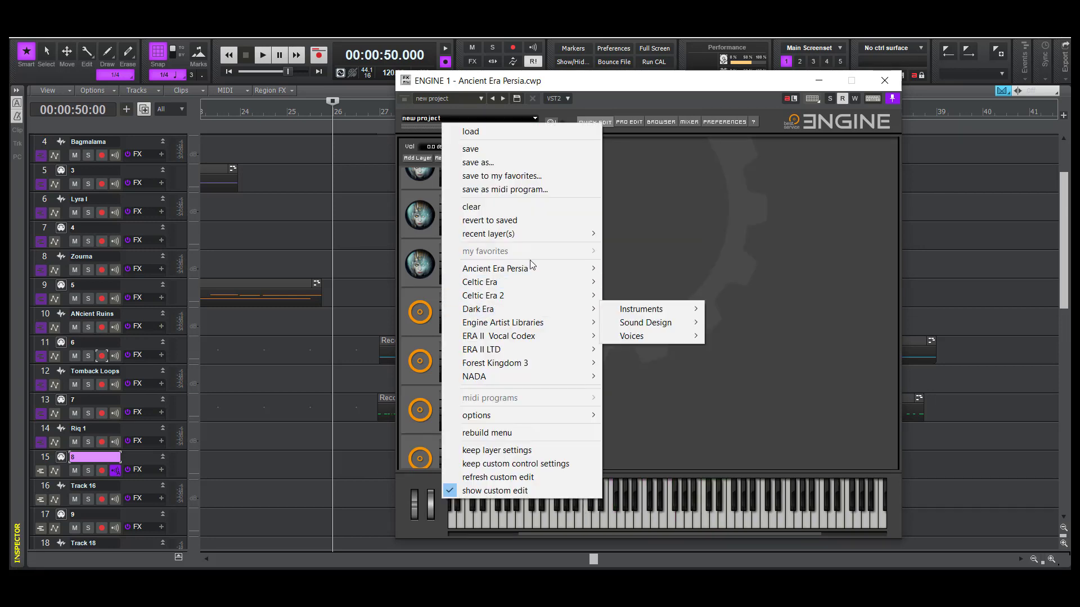
pyautogui.moveTo(528, 265)
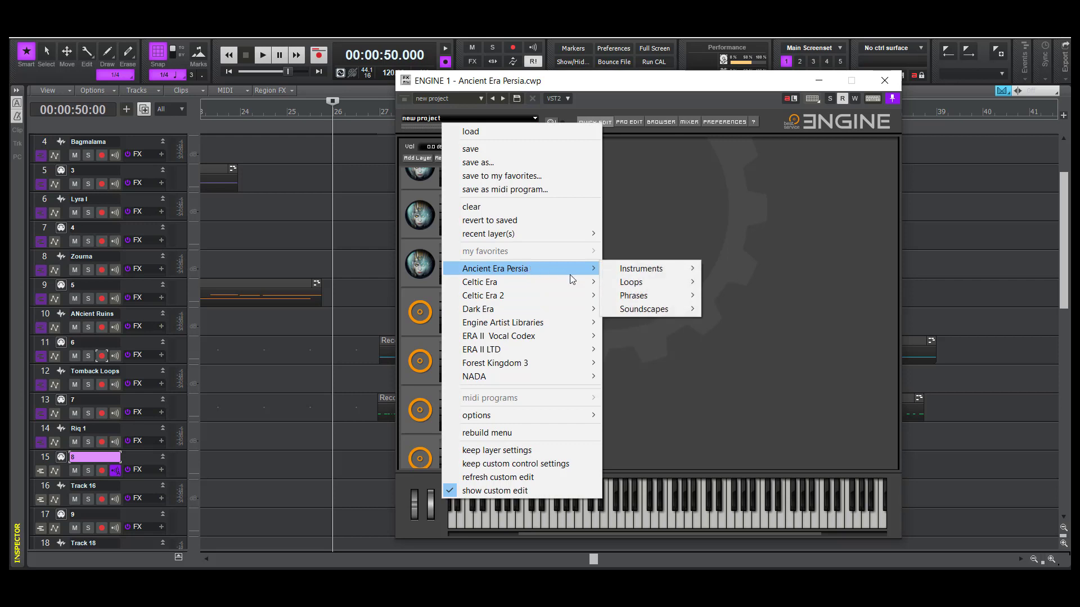
pyautogui.moveTo(640, 299)
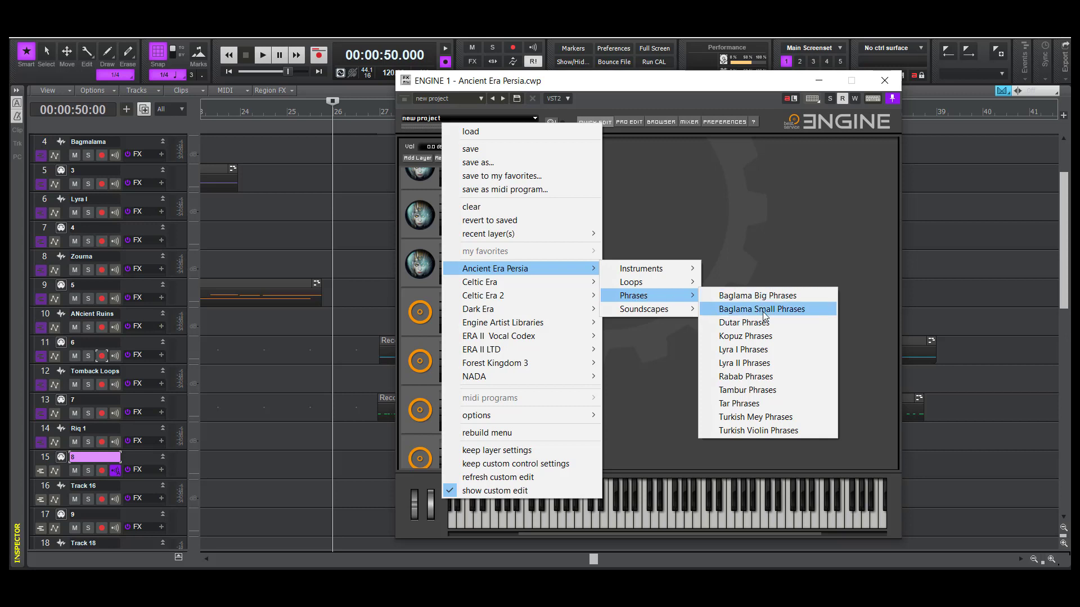
pyautogui.click(776, 336)
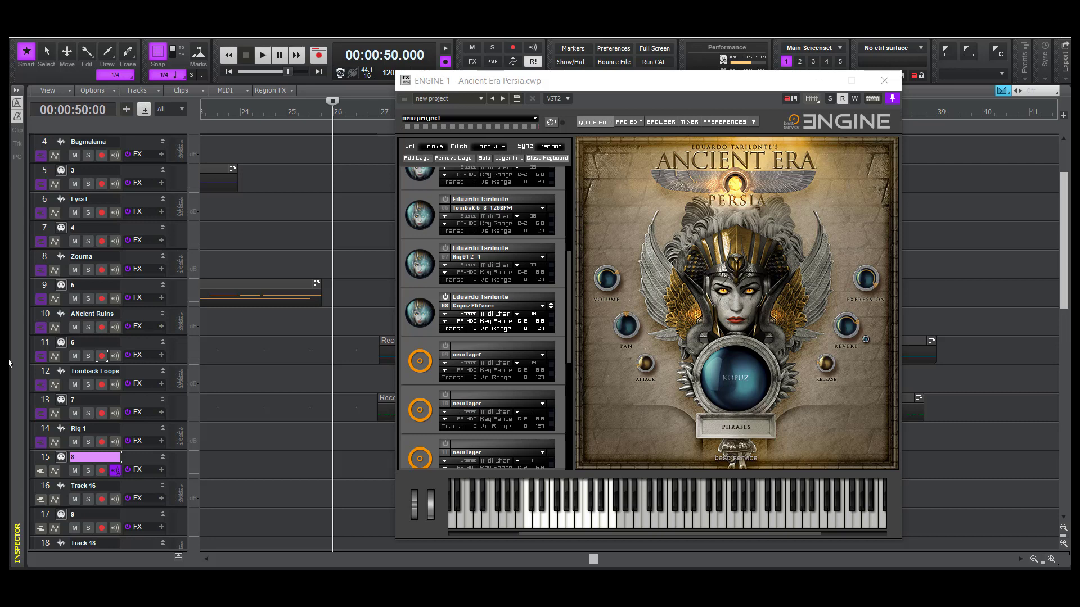
# Rename track 16 as "Kopus Phrases" and arm track 15 for recording
pyautogui.doubleClick(109, 485)
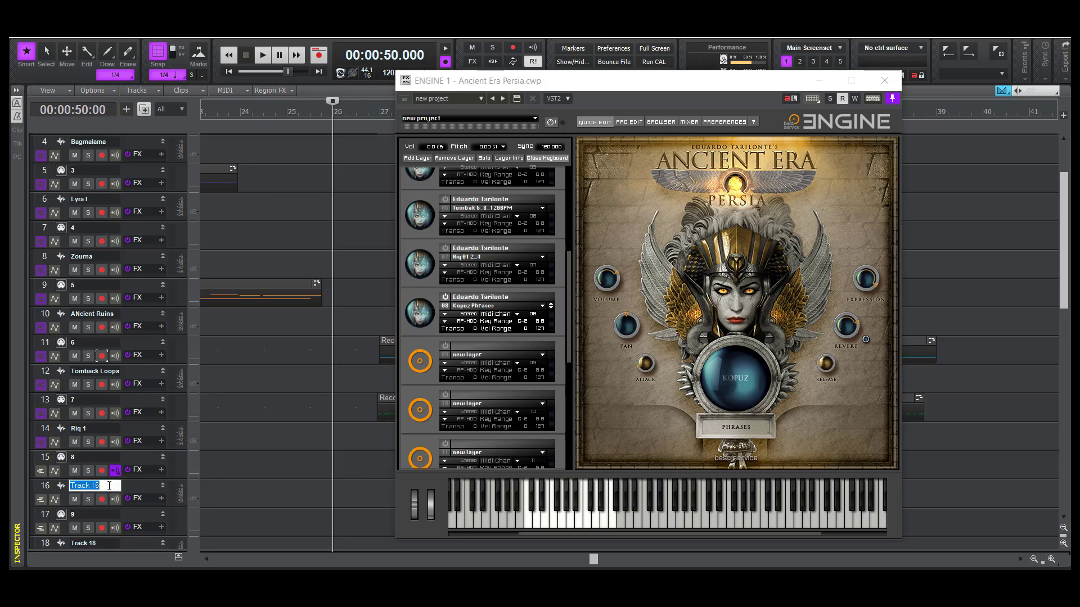
pyautogui.write('Kopus Pl')
pyautogui.write('rases')
pyautogui.press('Return')
pyautogui.press('Up')
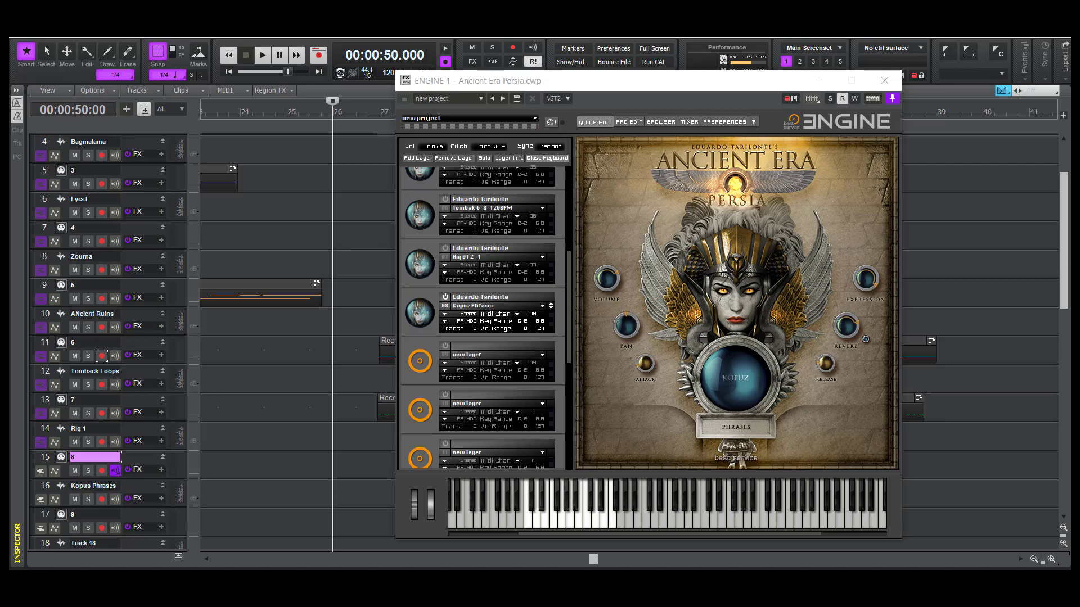
pyautogui.click(102, 470)
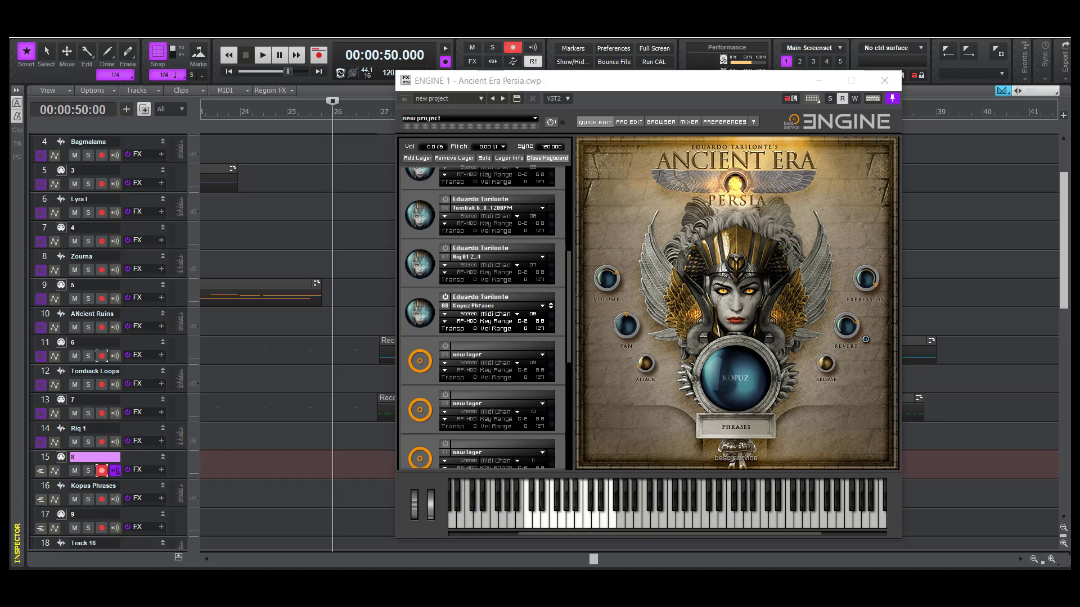
# Switch to the Patches.xlsx workbook in Excel and correct the channel 8 patch entry in C18 to "Phrases"
pyautogui.hotkey('alt', 'Tab')
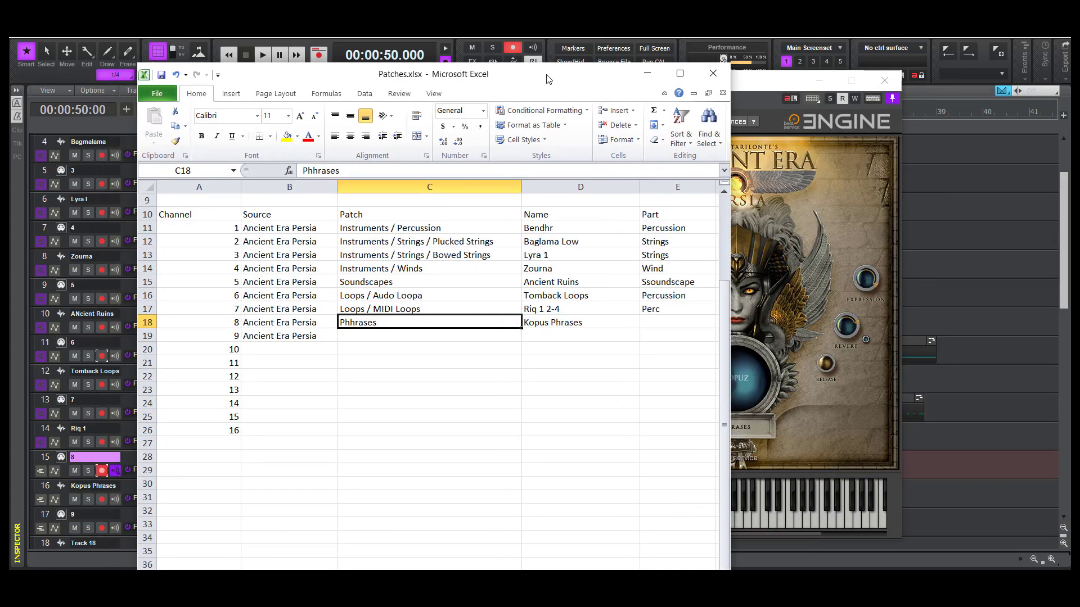
pyautogui.doubleClick(352, 323)
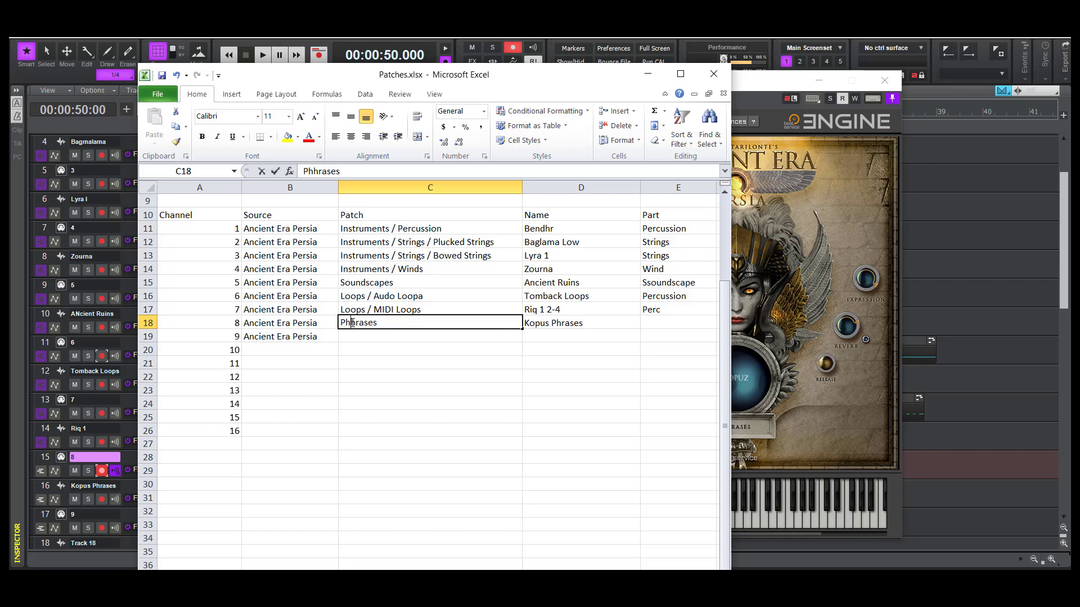
pyautogui.press('BackSpace')
pyautogui.press('Return')
pyautogui.press('Up')
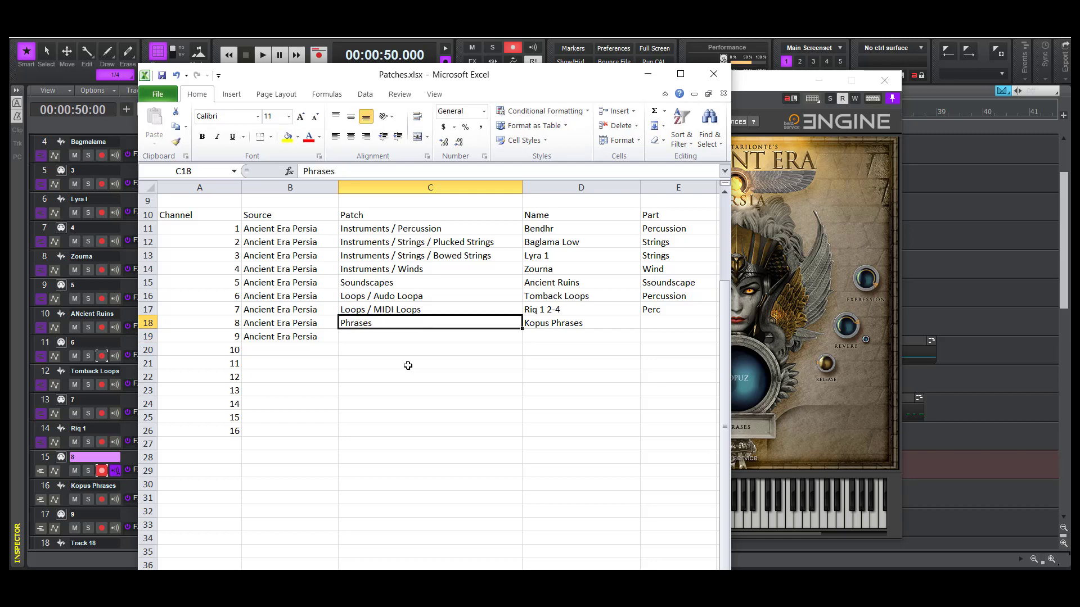
pyautogui.scroll(1, 407, 365)
pyautogui.click(647, 74)
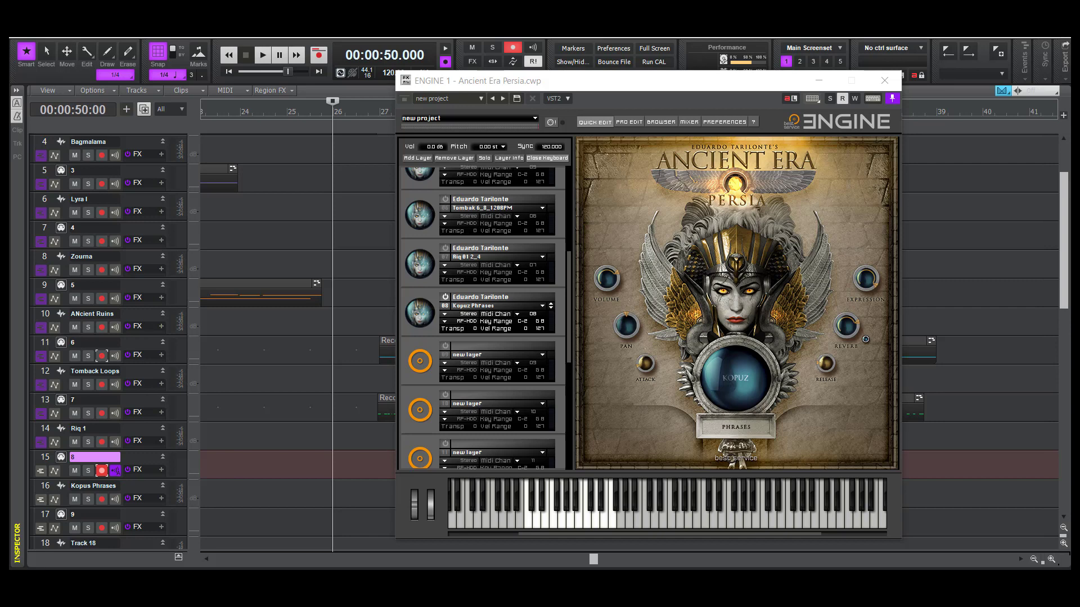
# Review the song details in the Excel patch list, from title through time in D1 to D8, and minimize the workbook
pyautogui.hotkey('alt', 'Tab')
pyautogui.scroll(2, 628, 374)
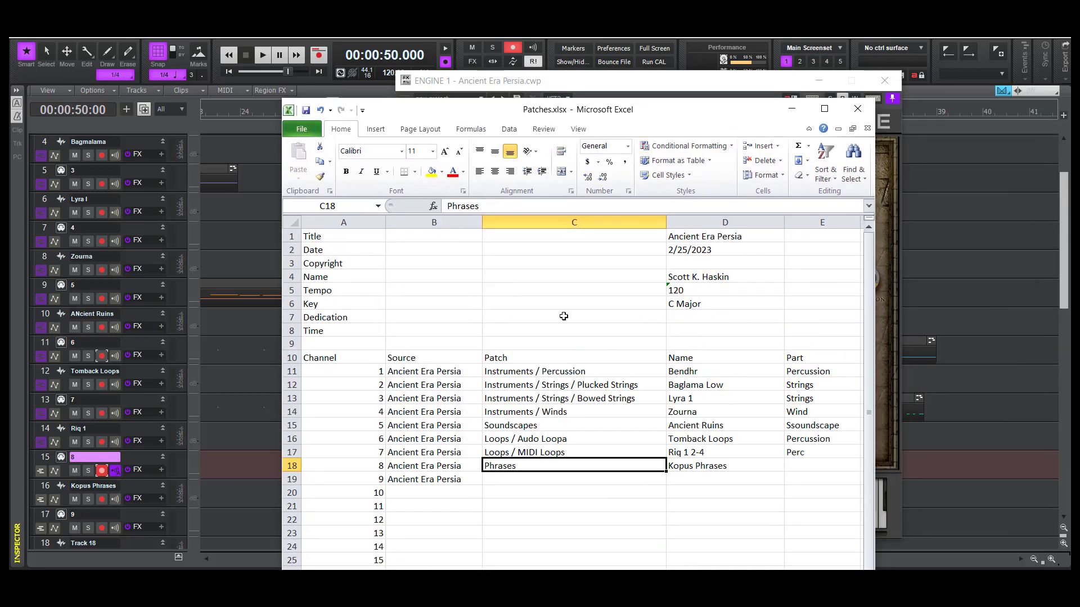
pyautogui.click(678, 236)
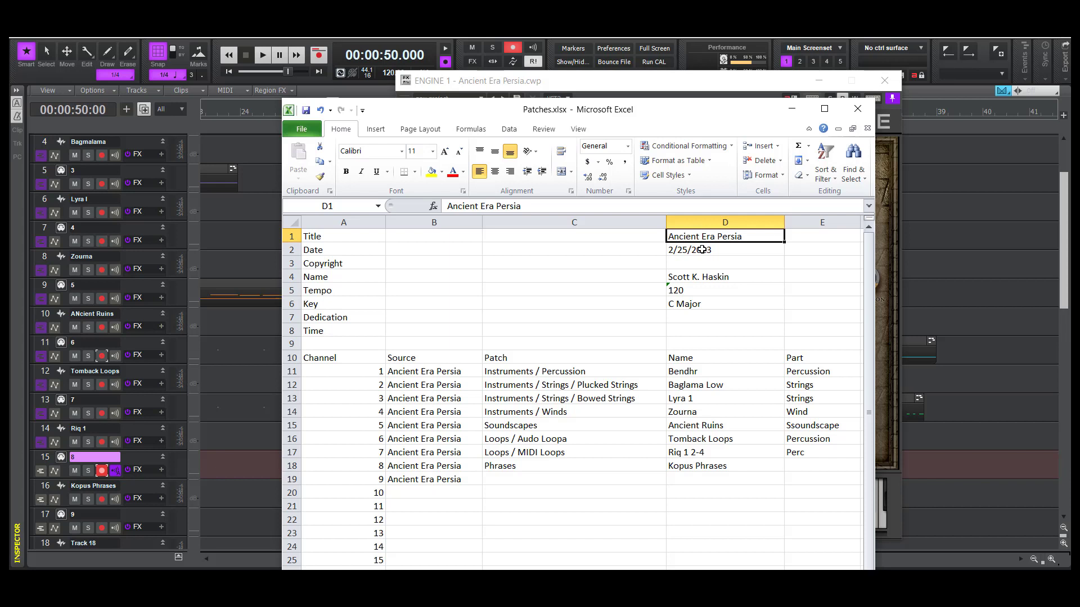
pyautogui.click(702, 249)
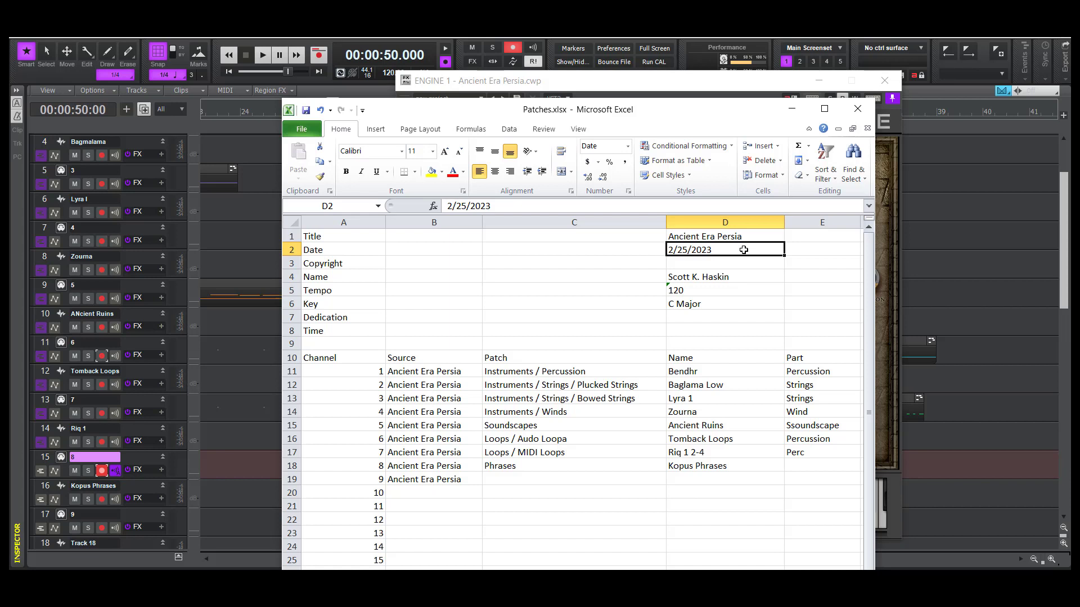
pyautogui.click(715, 263)
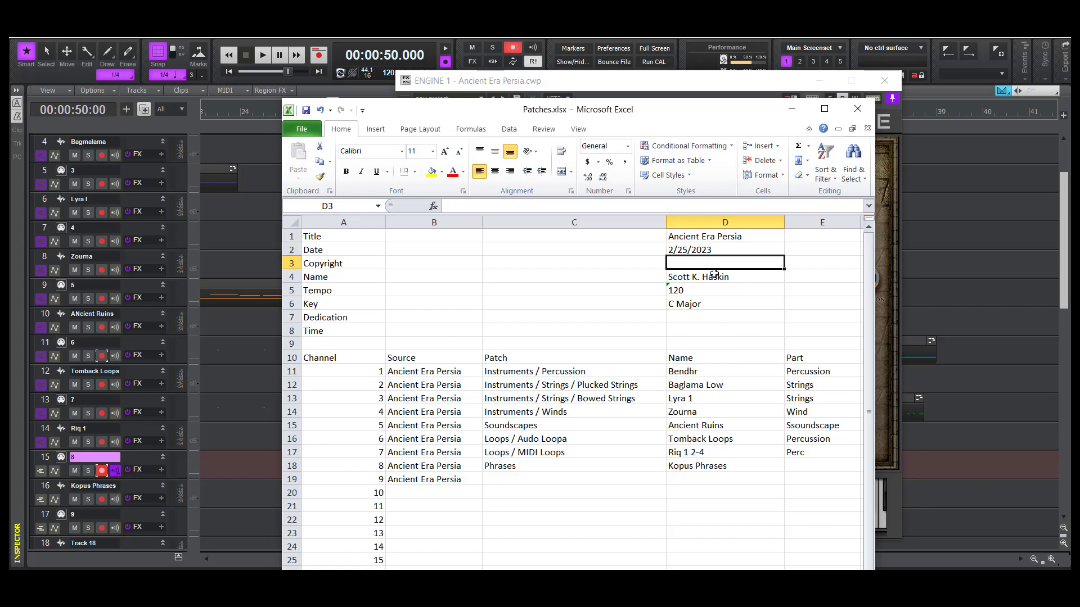
pyautogui.click(714, 274)
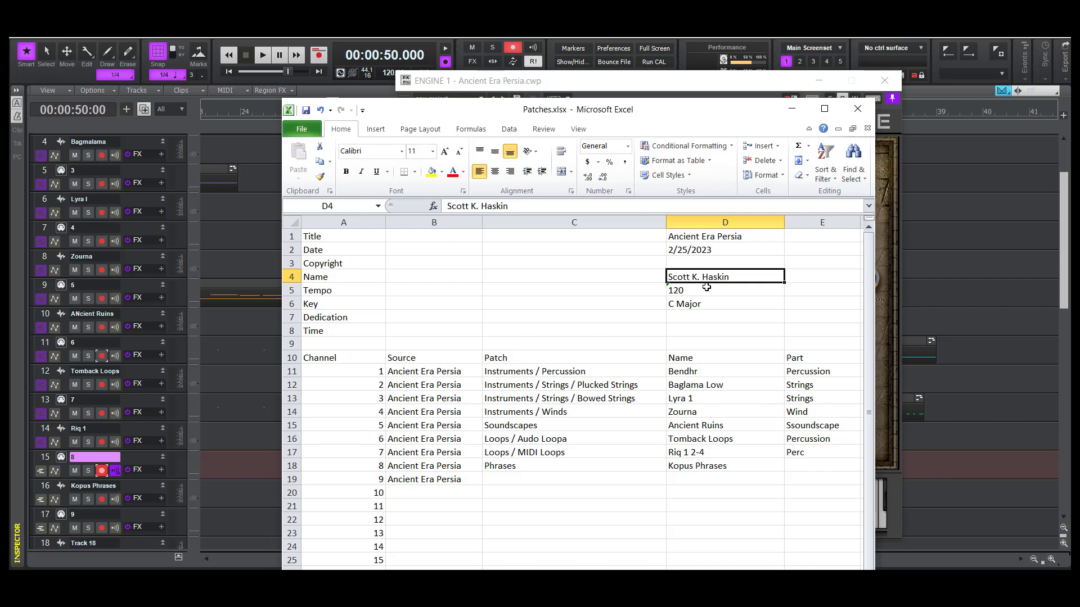
pyautogui.click(706, 287)
pyautogui.click(705, 303)
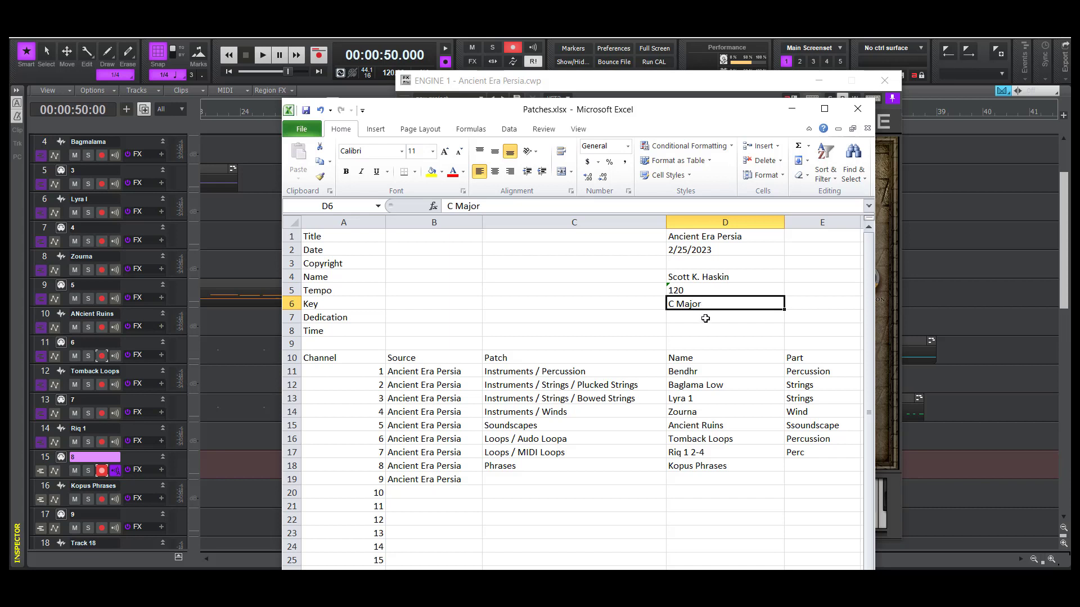
pyautogui.click(705, 316)
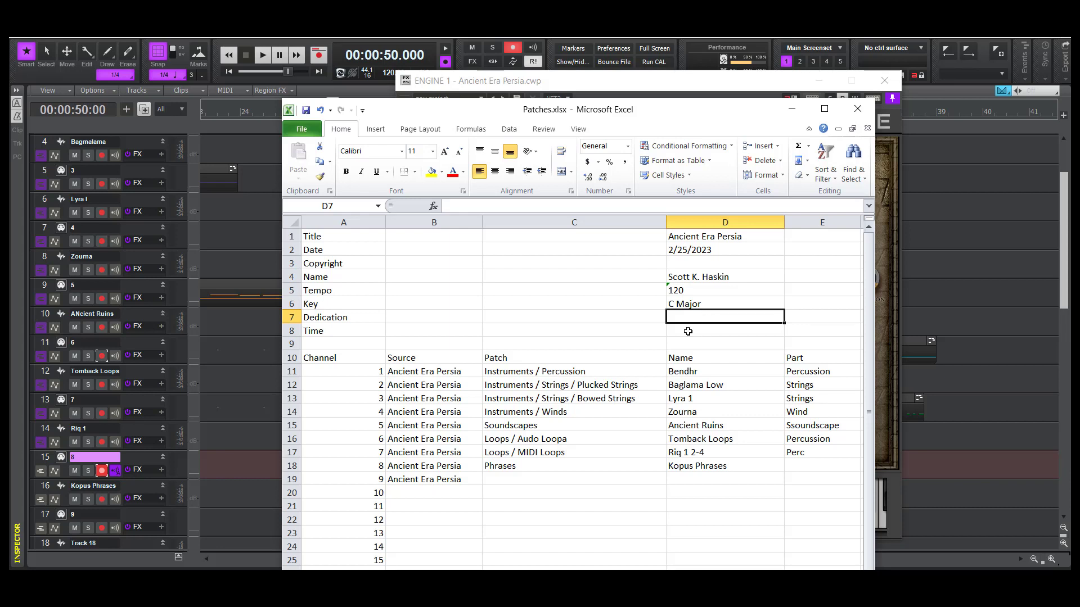
pyautogui.click(688, 331)
pyautogui.scroll(-3, 511, 424)
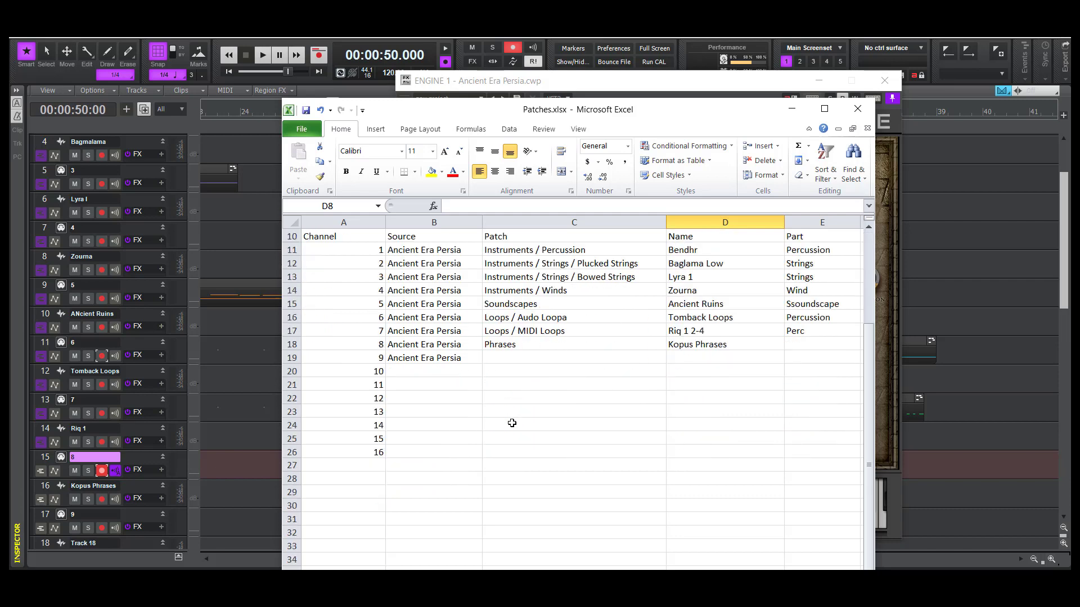
pyautogui.click(792, 108)
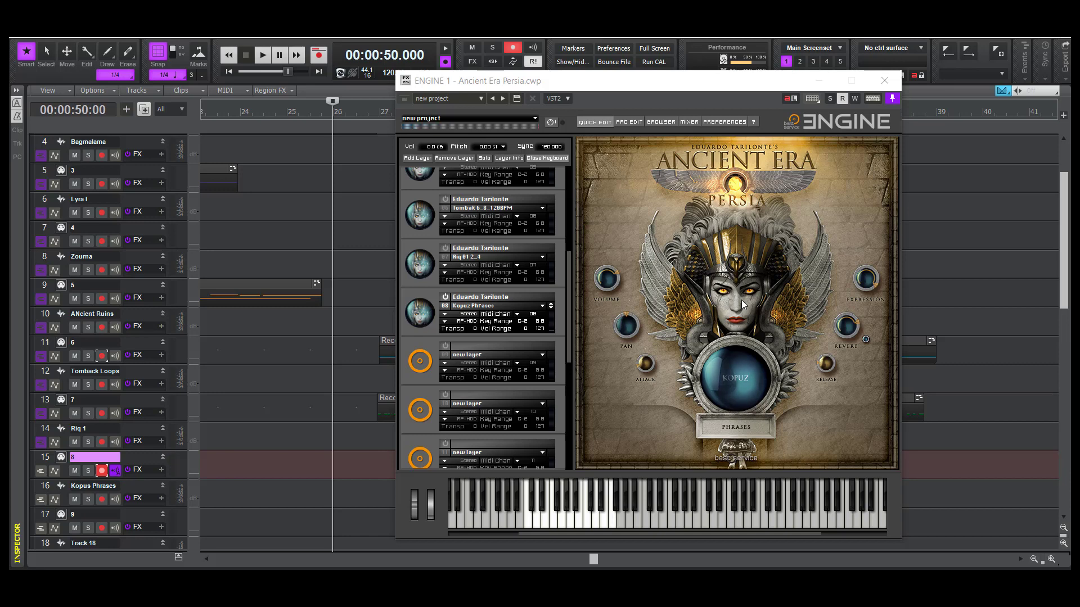
# Hide the ENGINE window and briefly play back the arrangement in Cakewalk from 42 seconds
pyautogui.click(819, 81)
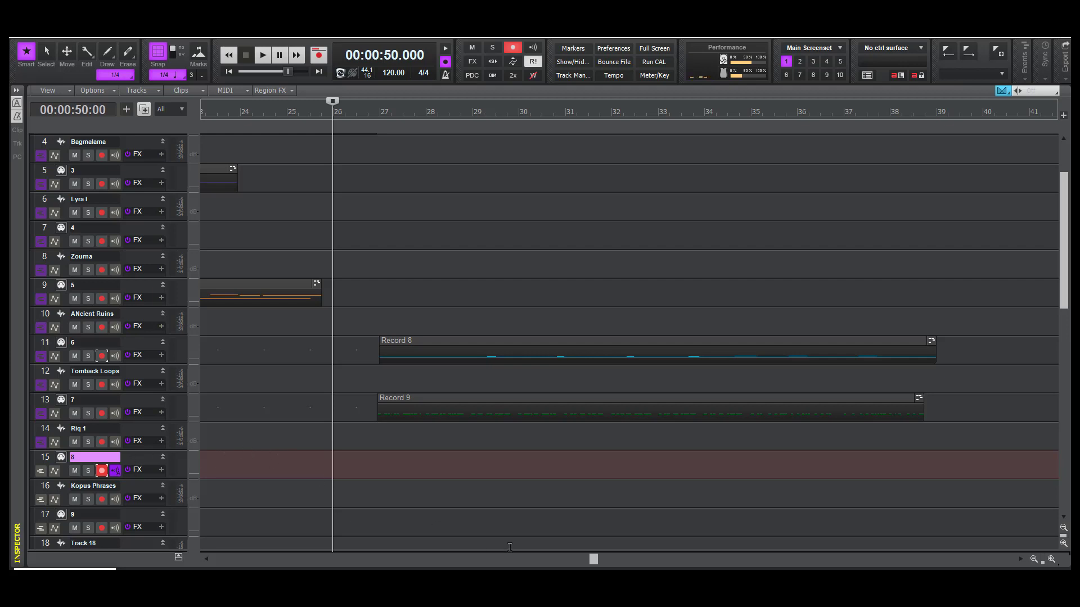
pyautogui.moveTo(592, 558); pyautogui.dragTo(545, 532)
pyautogui.click(279, 436)
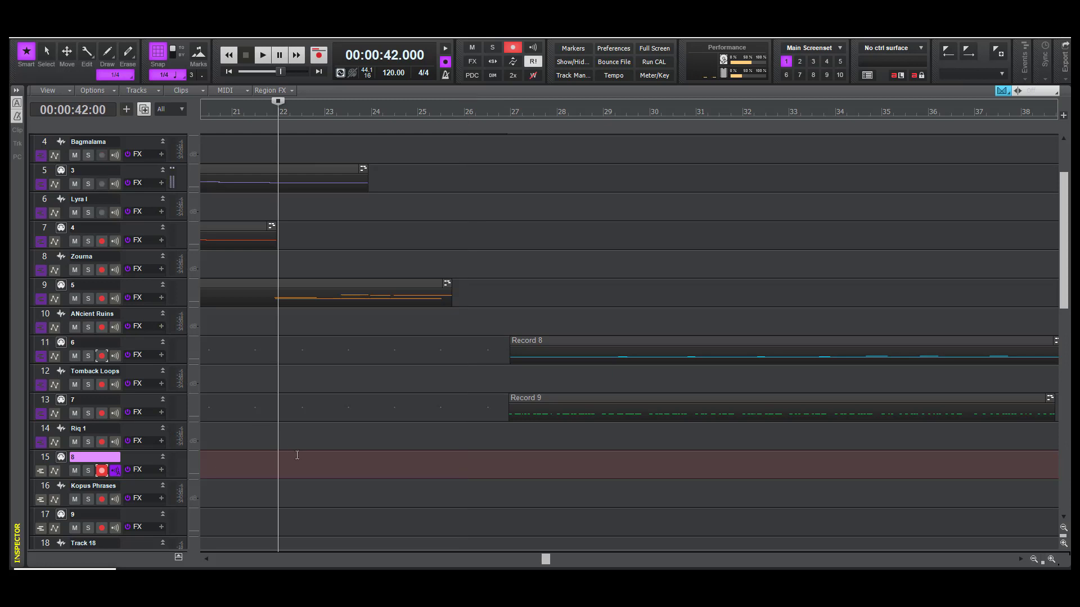
pyautogui.press('space')
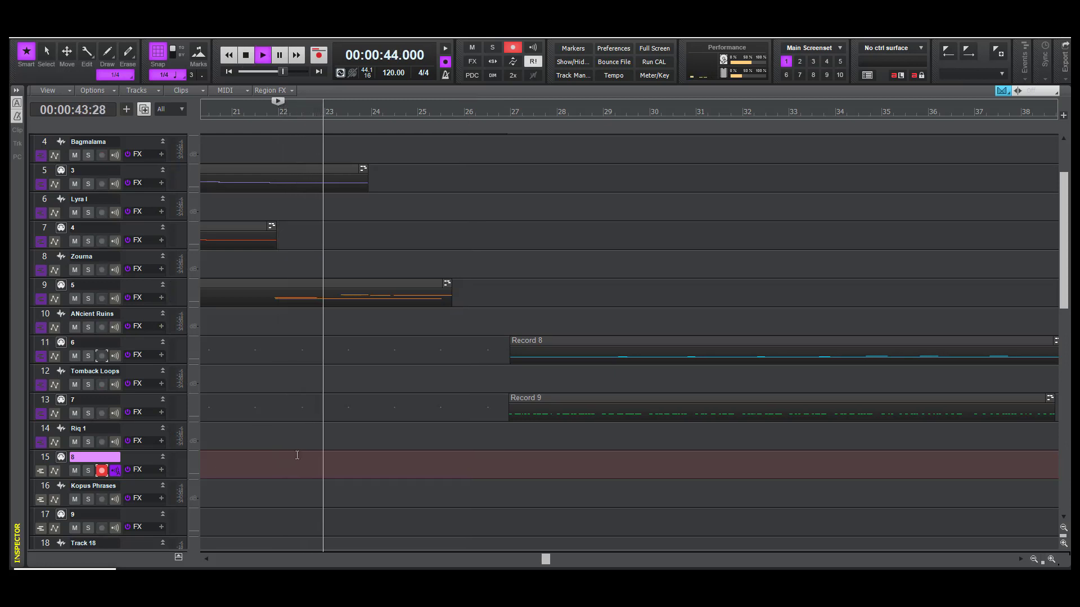
pyautogui.press('space')
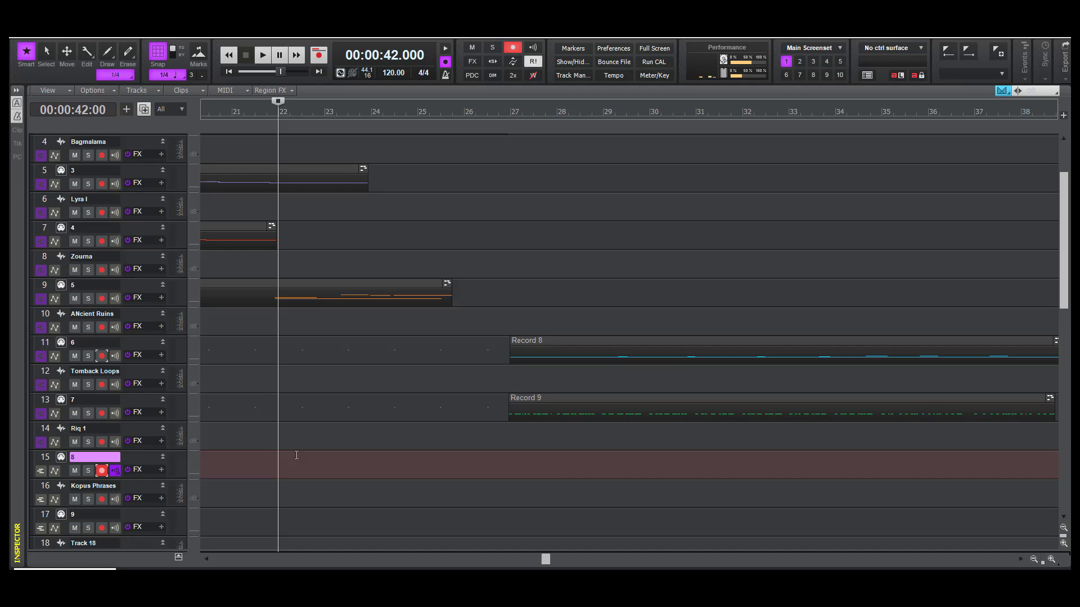
# Try recording a Kopuz phrase on track 15 with the transport started at 42 seconds, and undo the take
pyautogui.press('space')
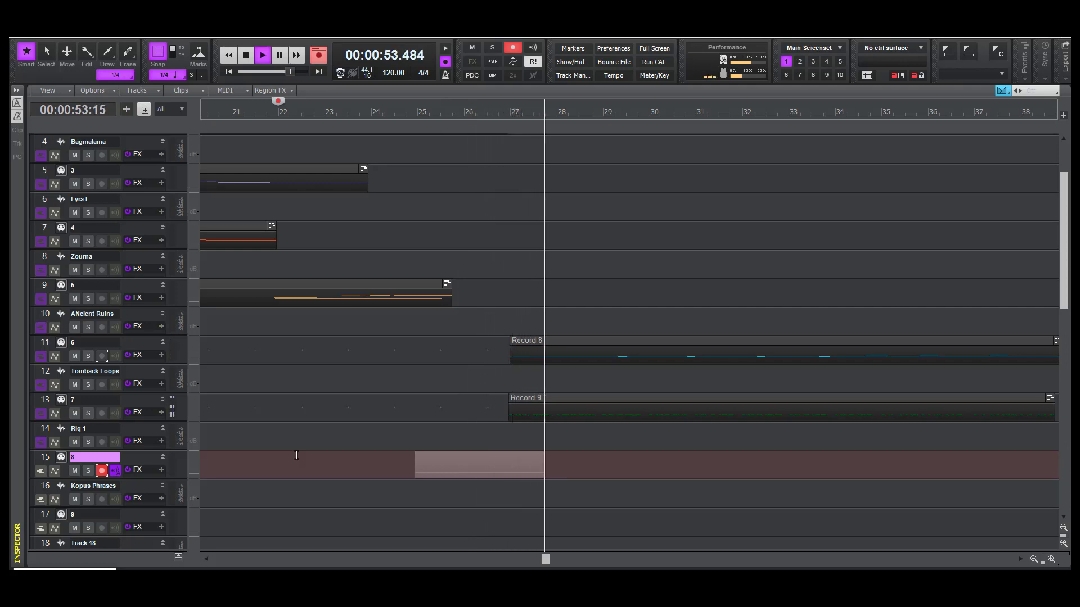
pyautogui.press('space')
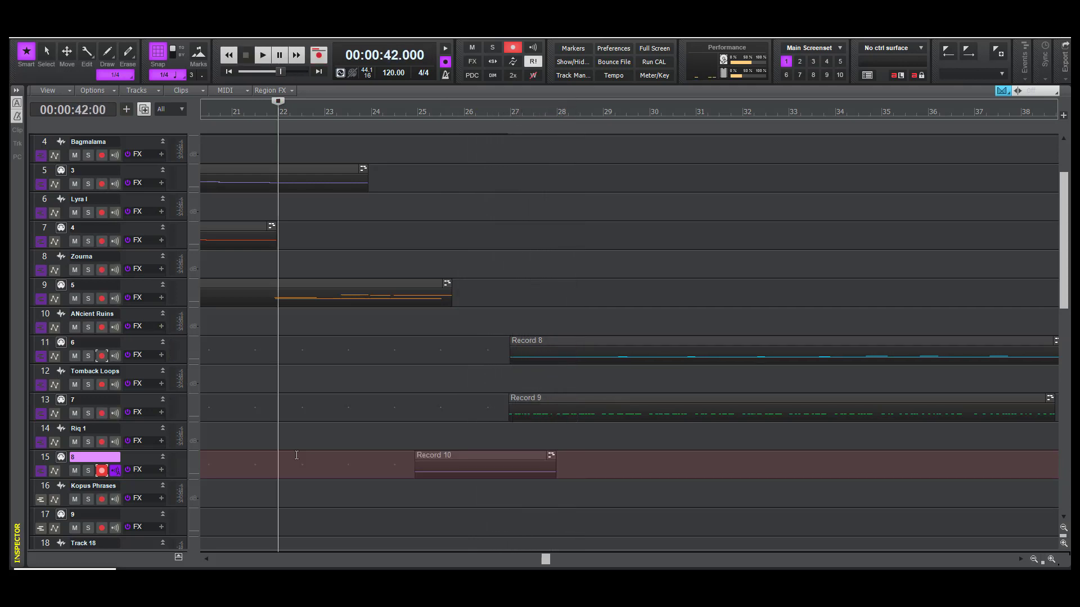
pyautogui.hotkey('ctrl', 'z')
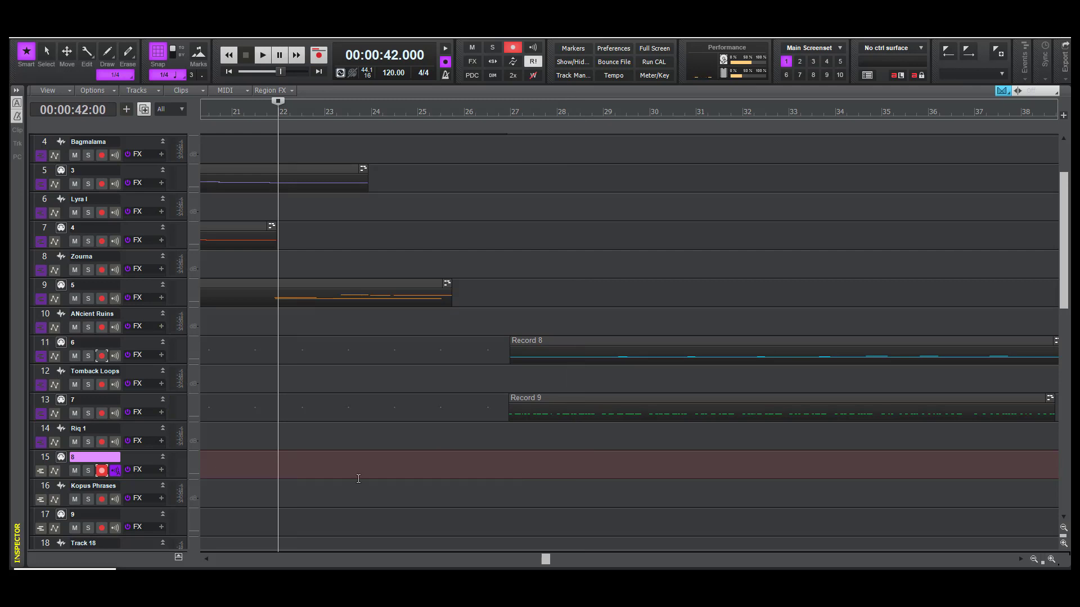
# Move the playhead to 1 minute 12 seconds, near the end of the Tombak and Riq clips
pyautogui.moveTo(545, 559); pyautogui.dragTo(735, 559)
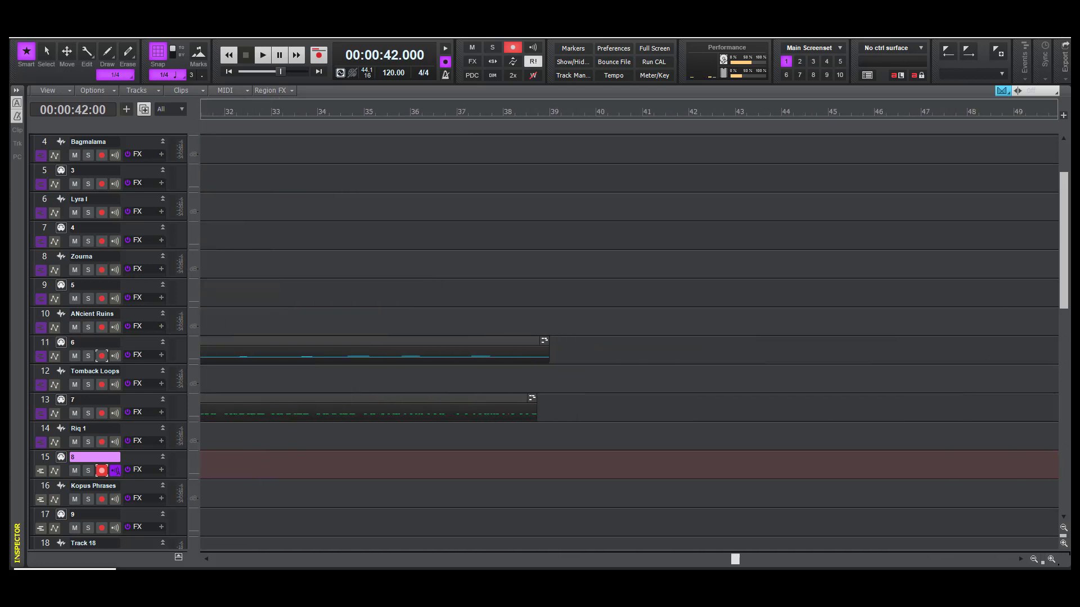
pyautogui.click(461, 494)
pyautogui.click(490, 494)
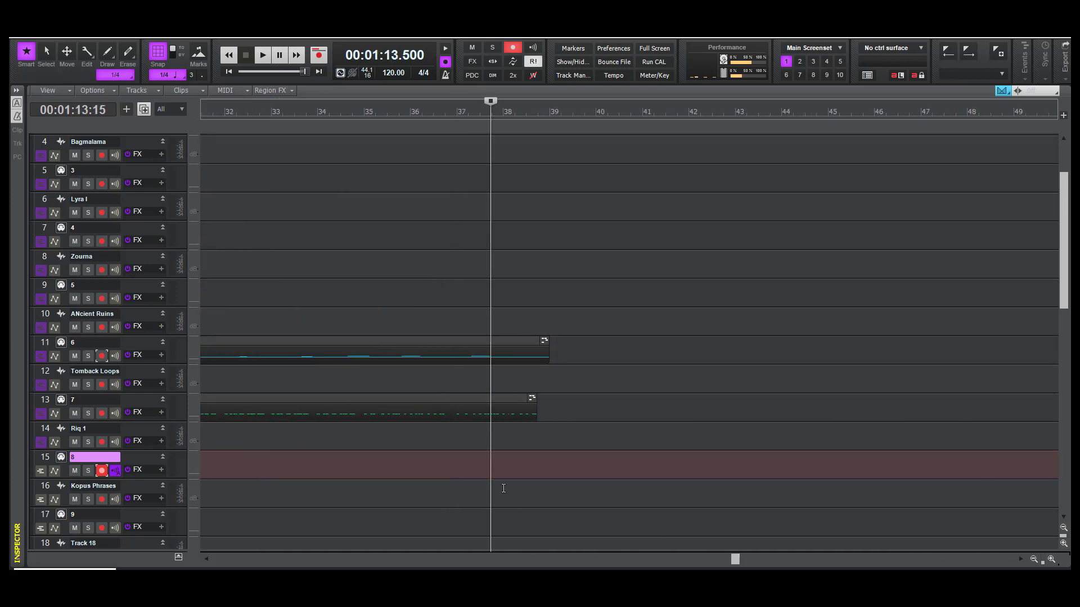
pyautogui.click(504, 488)
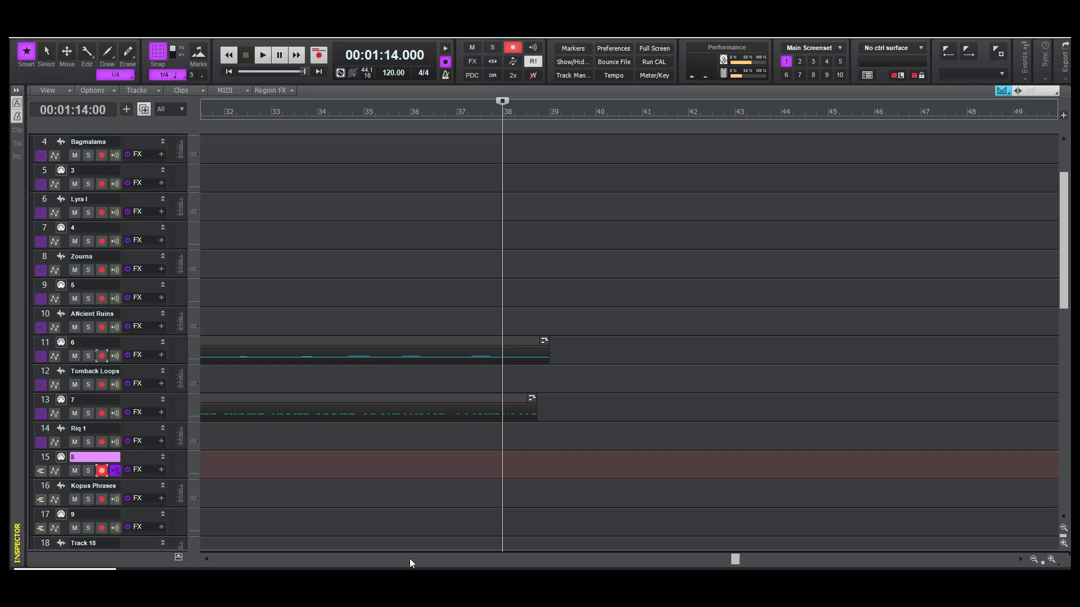
pyautogui.click(437, 495)
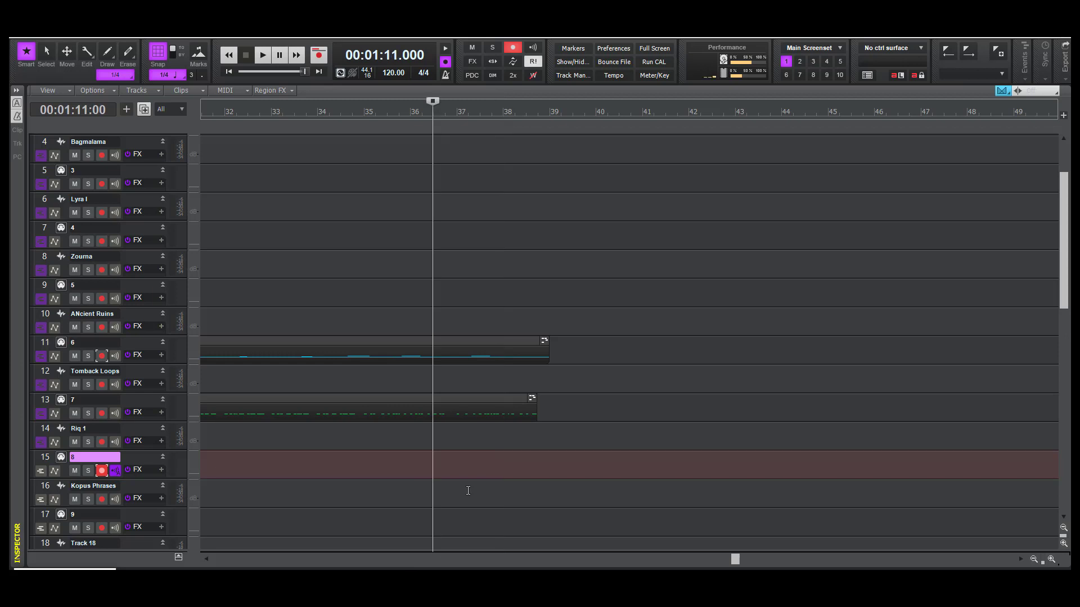
pyautogui.click(467, 490)
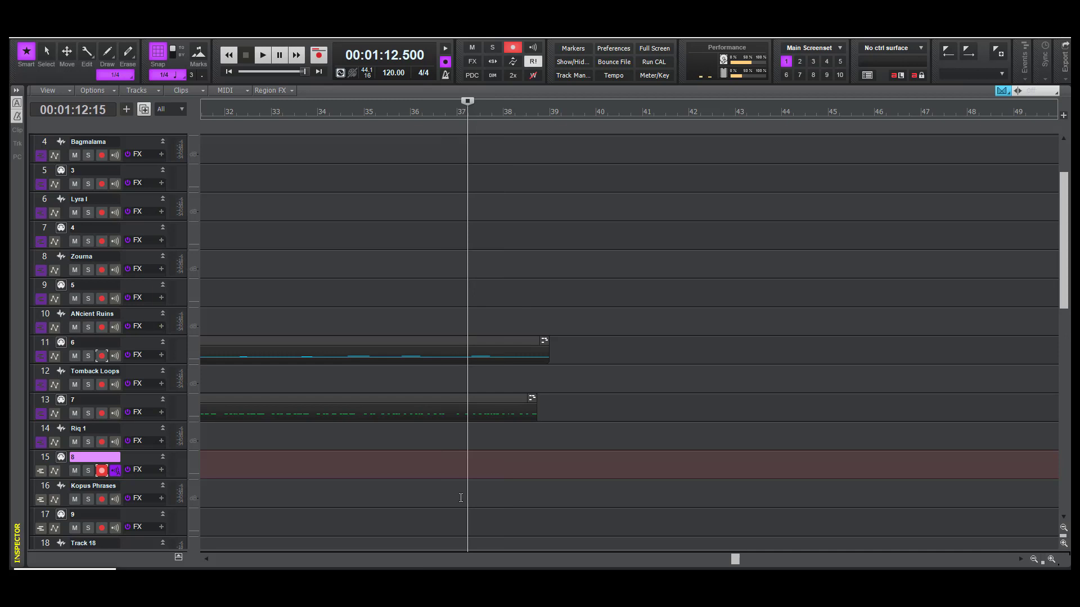
pyautogui.click(460, 498)
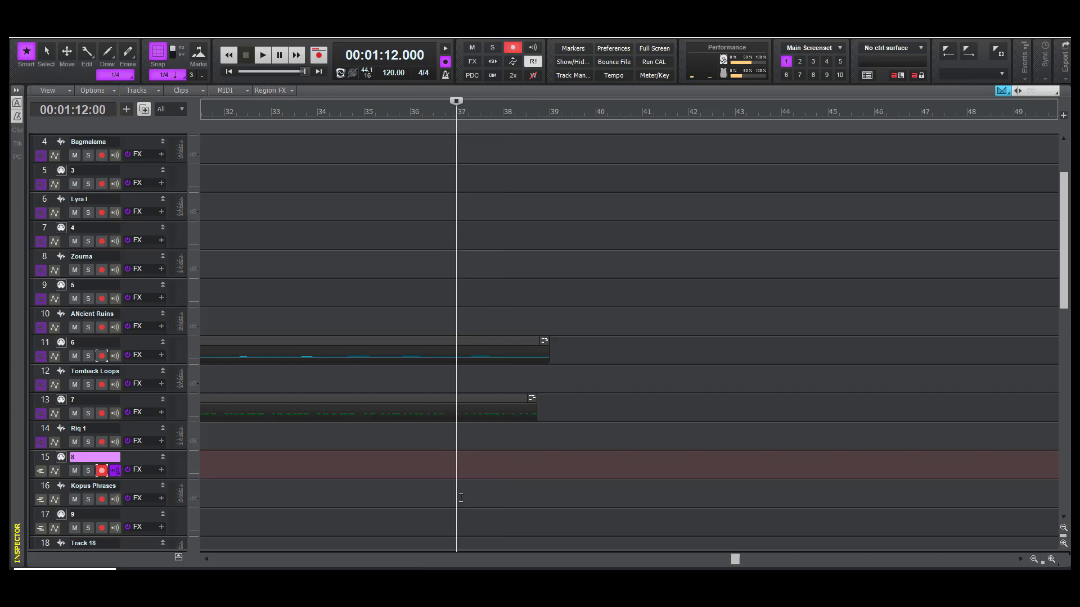
# Record a Kopuz phrase on track 15 with the transport started at 1 minute 12 seconds
pyautogui.press('space')
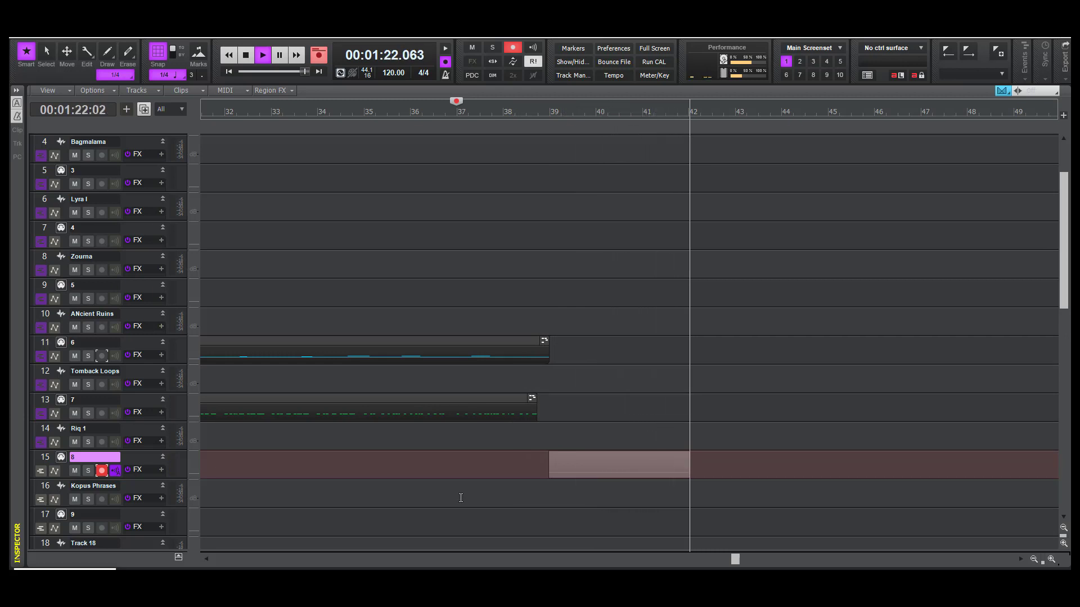
pyautogui.press('space')
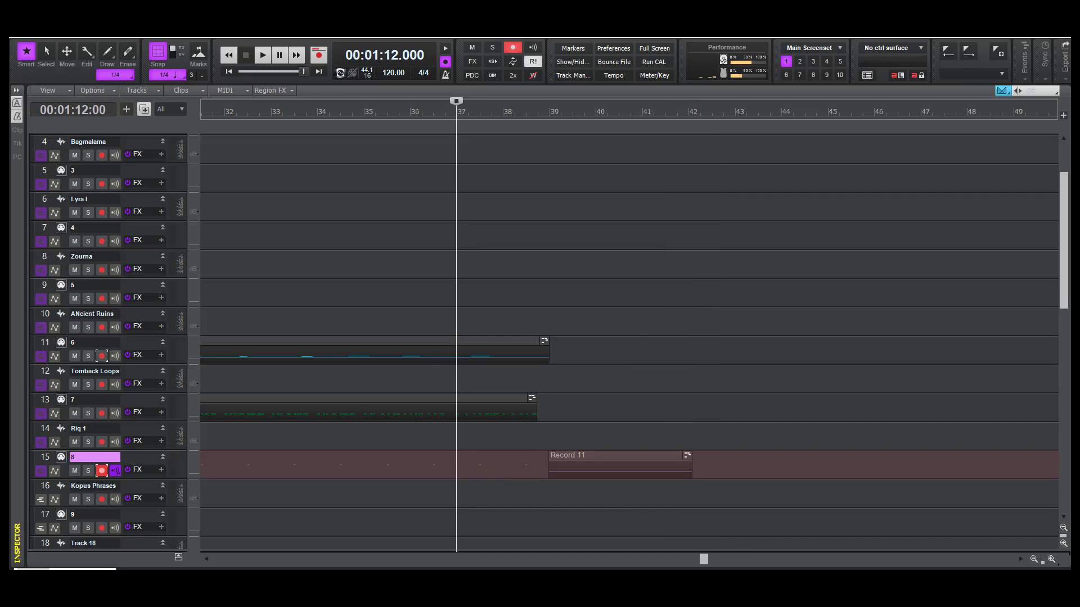
# Open the ENGINE window and browse the Ancient Era Persia phrase patches available for the Kopuz layer
pyautogui.click(61, 543)
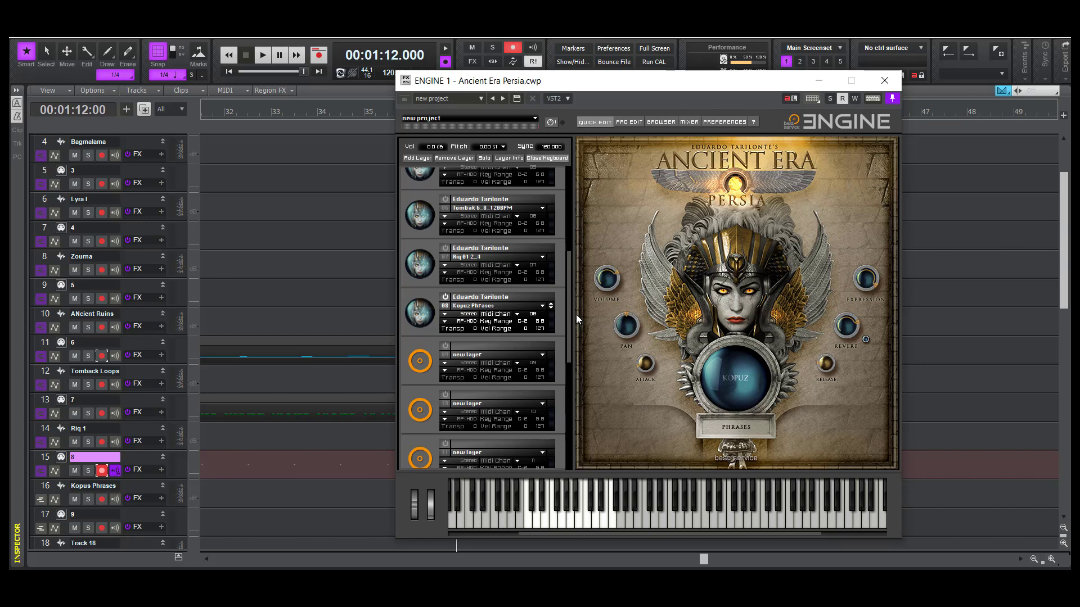
pyautogui.click(543, 307)
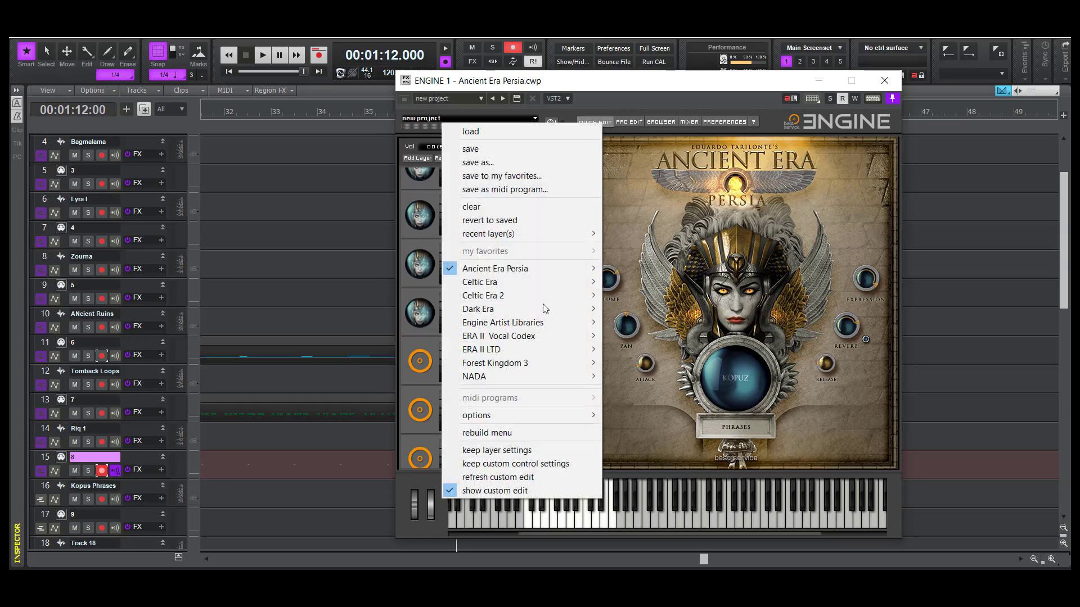
pyautogui.moveTo(535, 268)
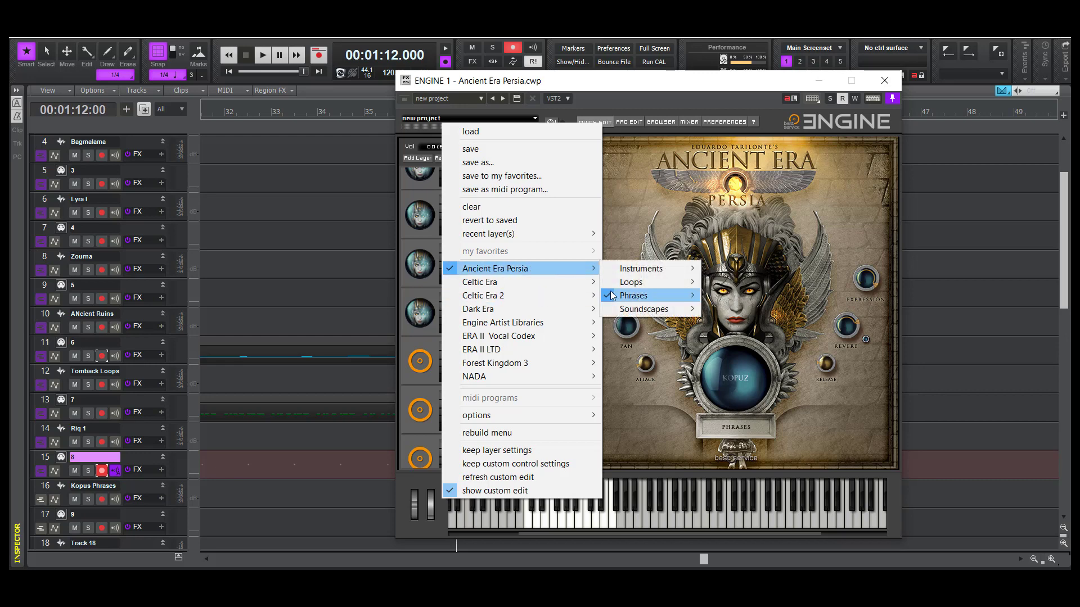
pyautogui.moveTo(646, 295)
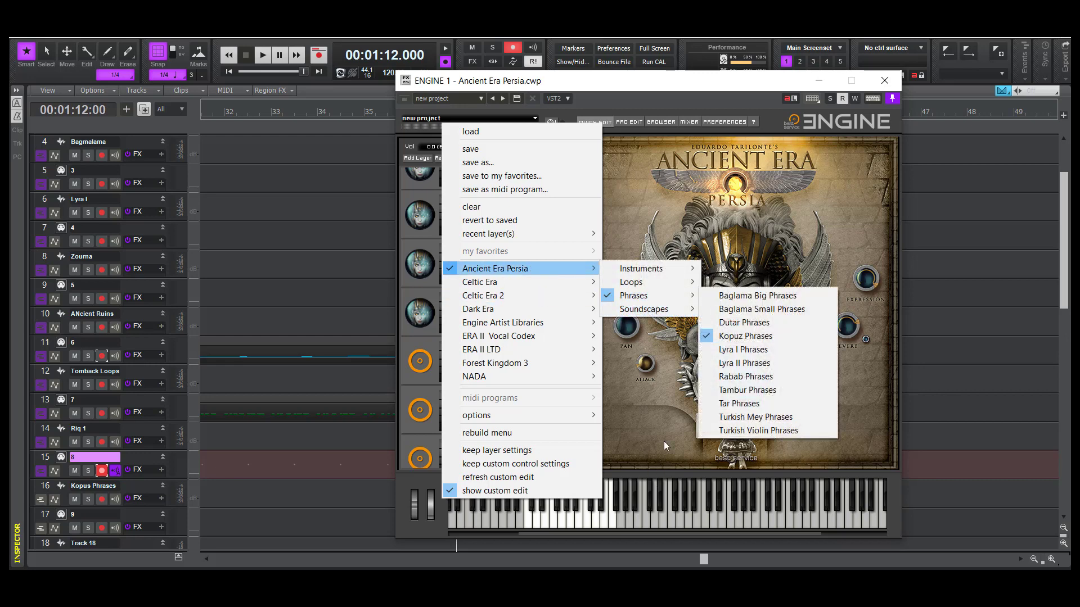
pyautogui.click(664, 441)
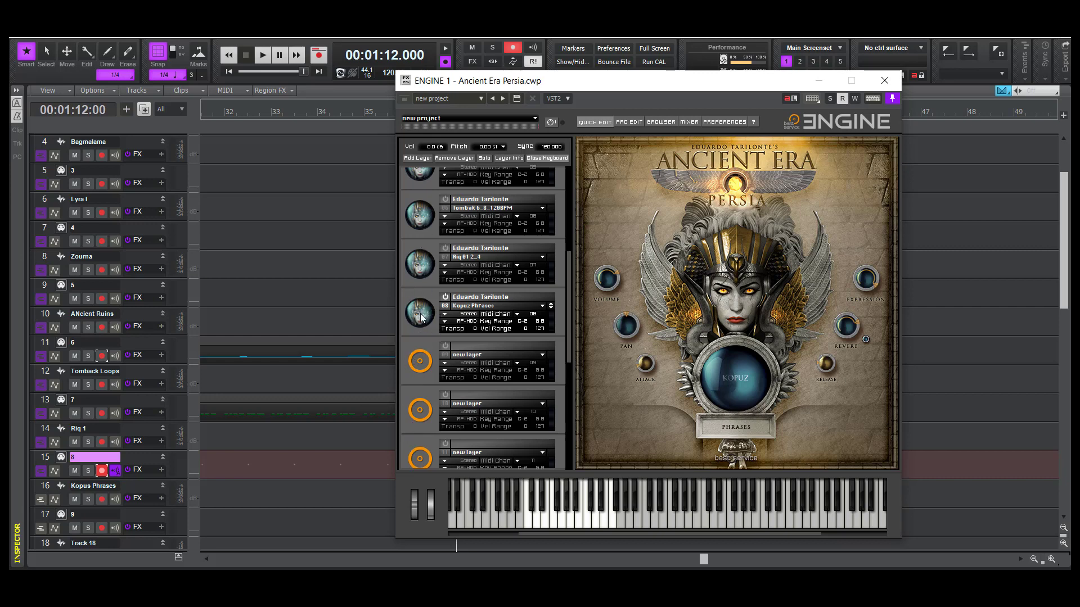
# Try the Carnyx Calls 2 patch from Celtic Era 2 in the empty ninth ENGINE layer, and clear the layer again
pyautogui.click(541, 358)
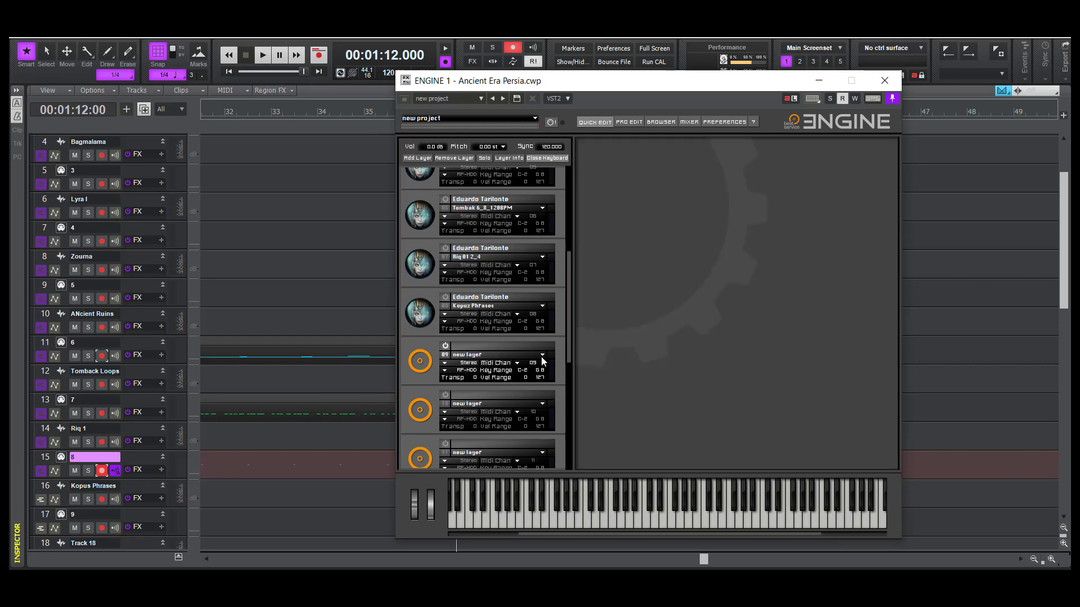
pyautogui.click(542, 357)
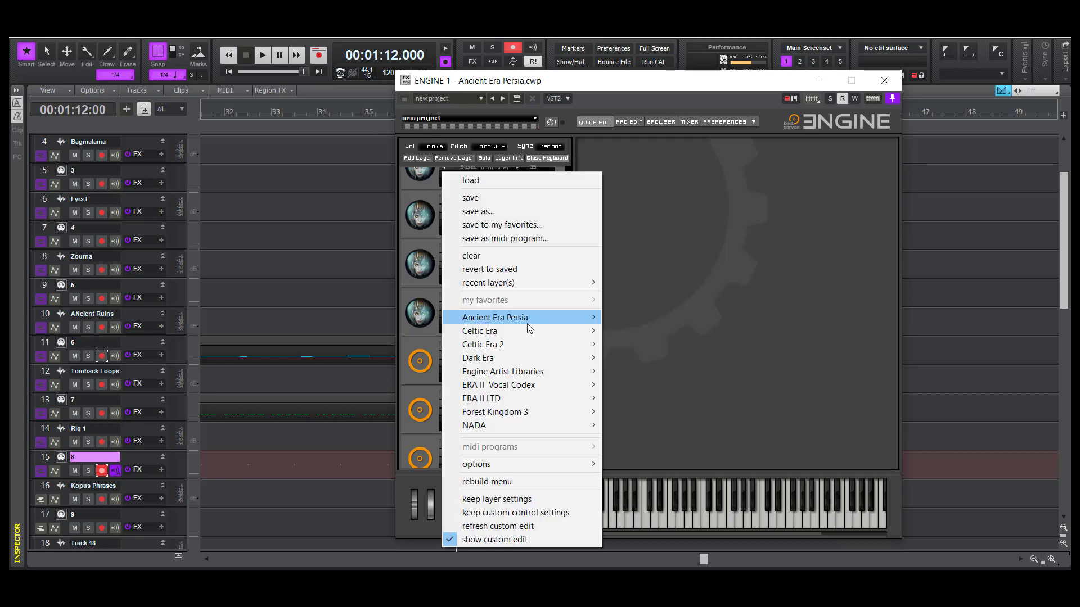
pyautogui.moveTo(518, 344)
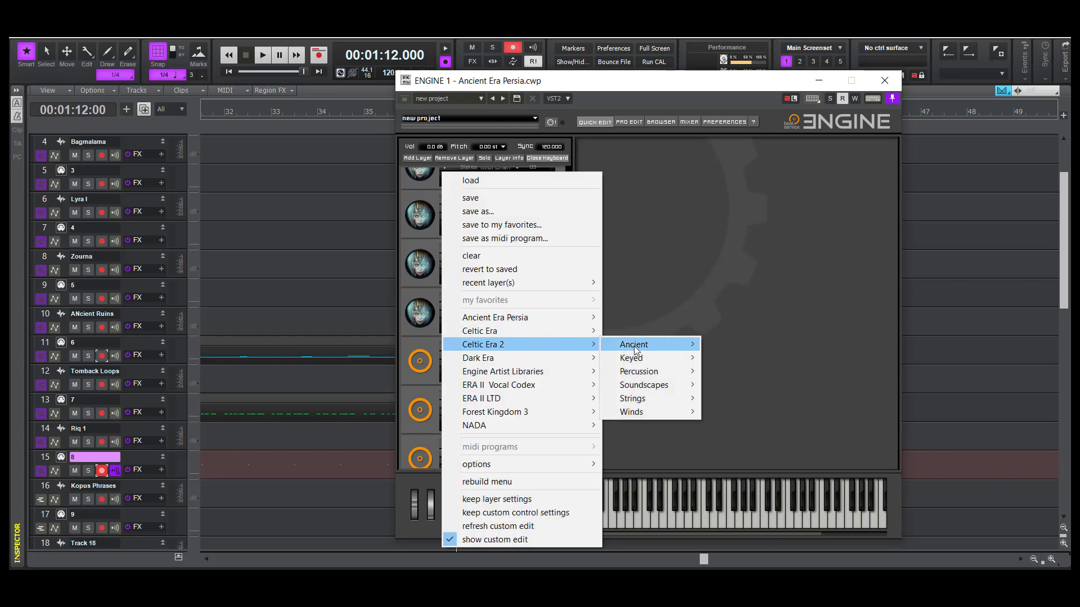
pyautogui.moveTo(683, 348)
pyautogui.moveTo(750, 347)
pyautogui.click(821, 358)
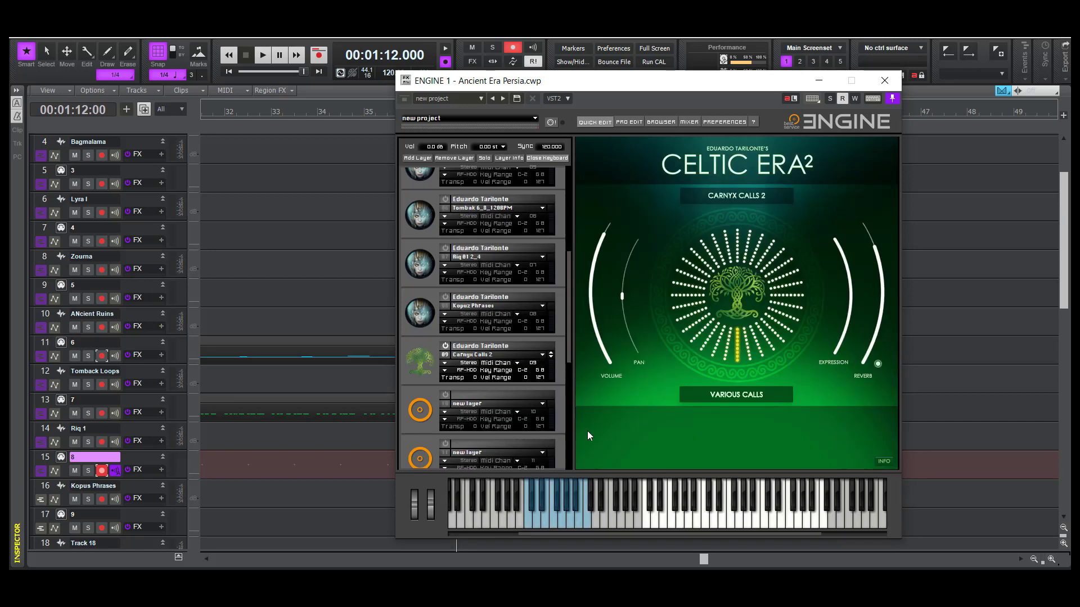
pyautogui.click(541, 353)
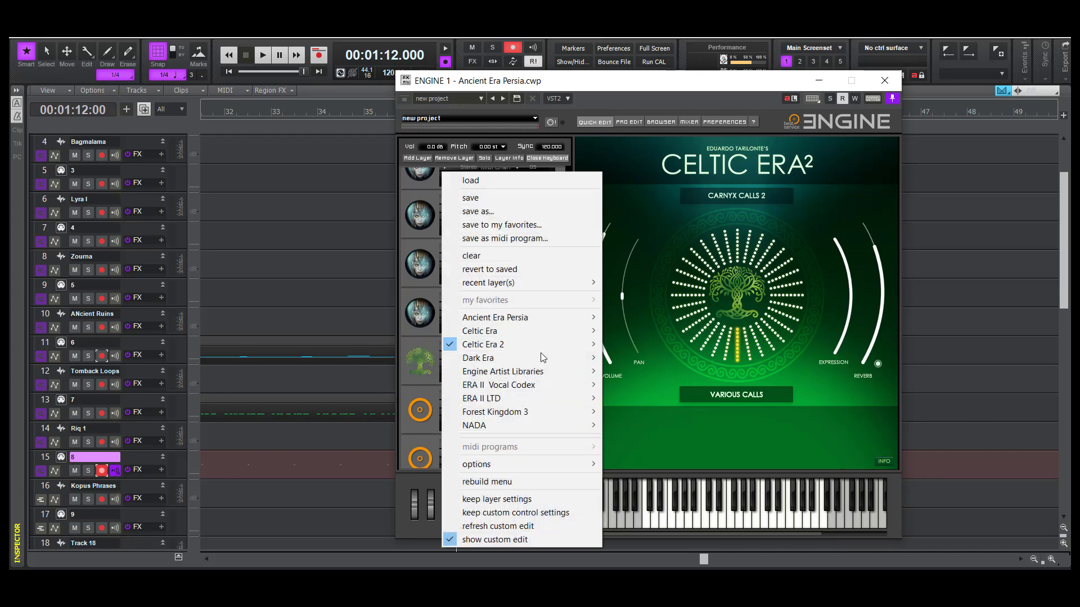
pyautogui.click(471, 256)
pyautogui.click(636, 344)
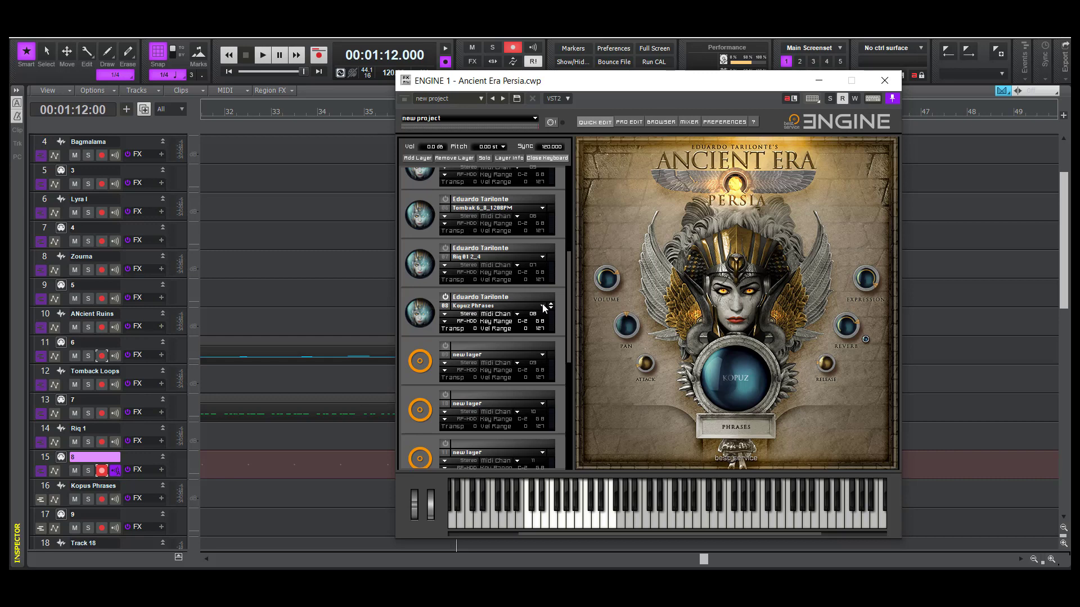
# Replace Kopuz Phrases with Lyra I Phrases in the eighth ENGINE layer and name track 16 Lyra 1 Phrases
pyautogui.click(519, 299)
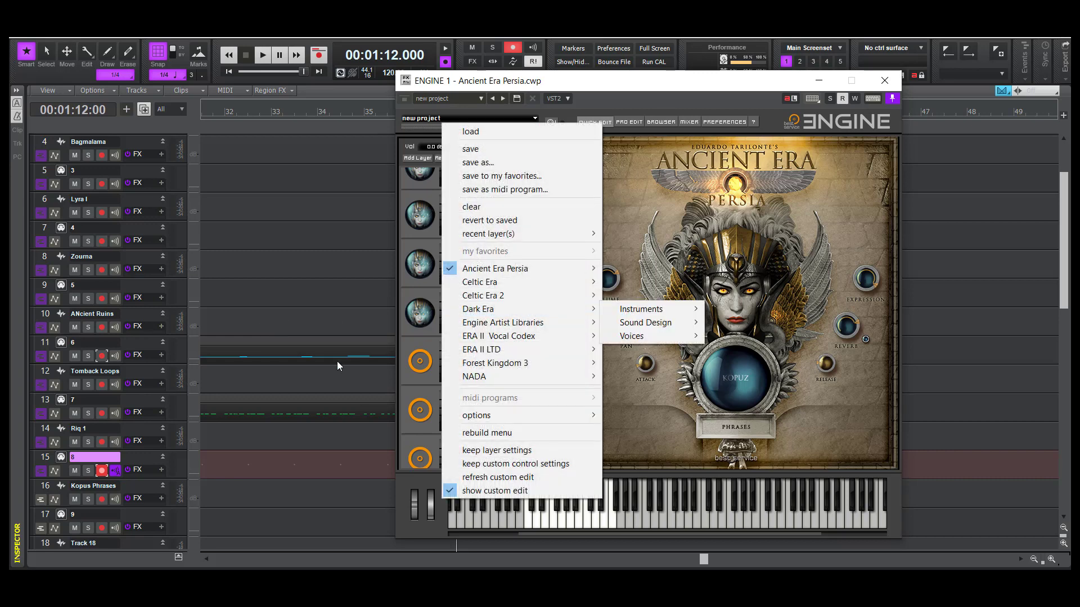
pyautogui.moveTo(485, 270)
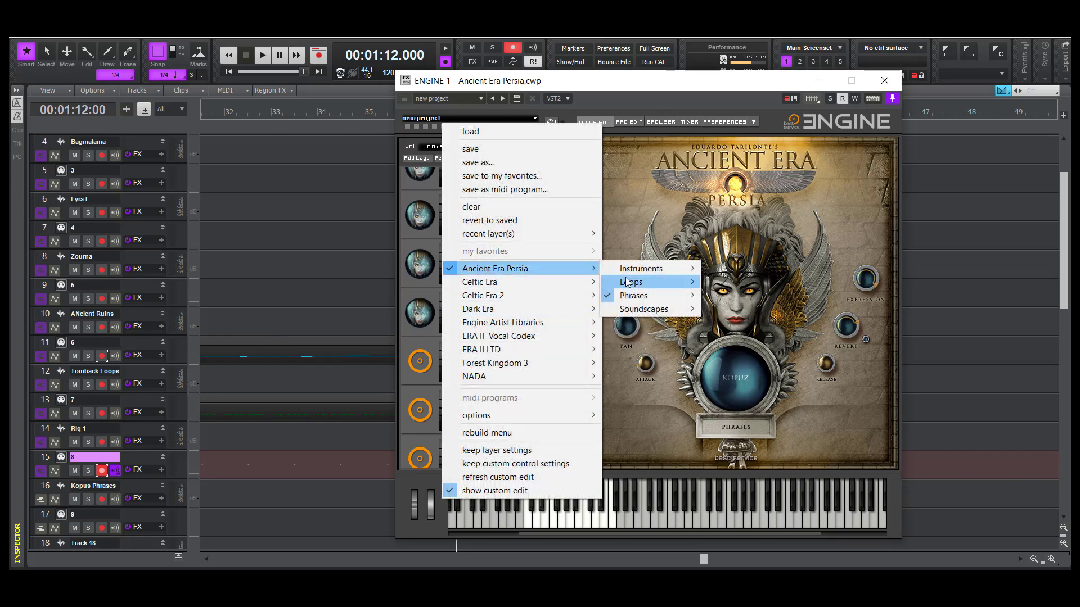
pyautogui.moveTo(632, 304)
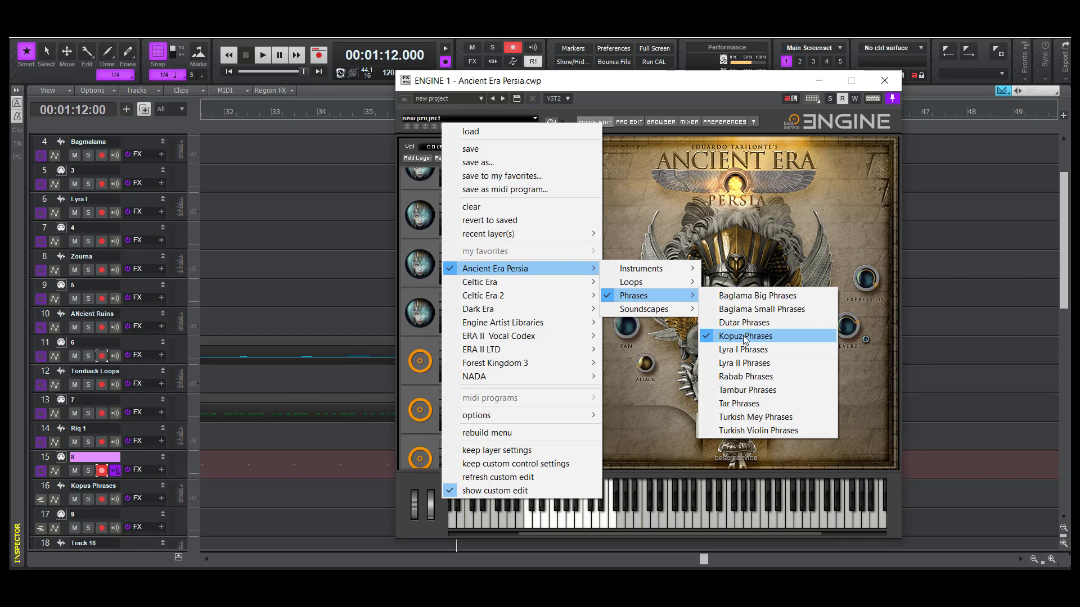
pyautogui.click(743, 350)
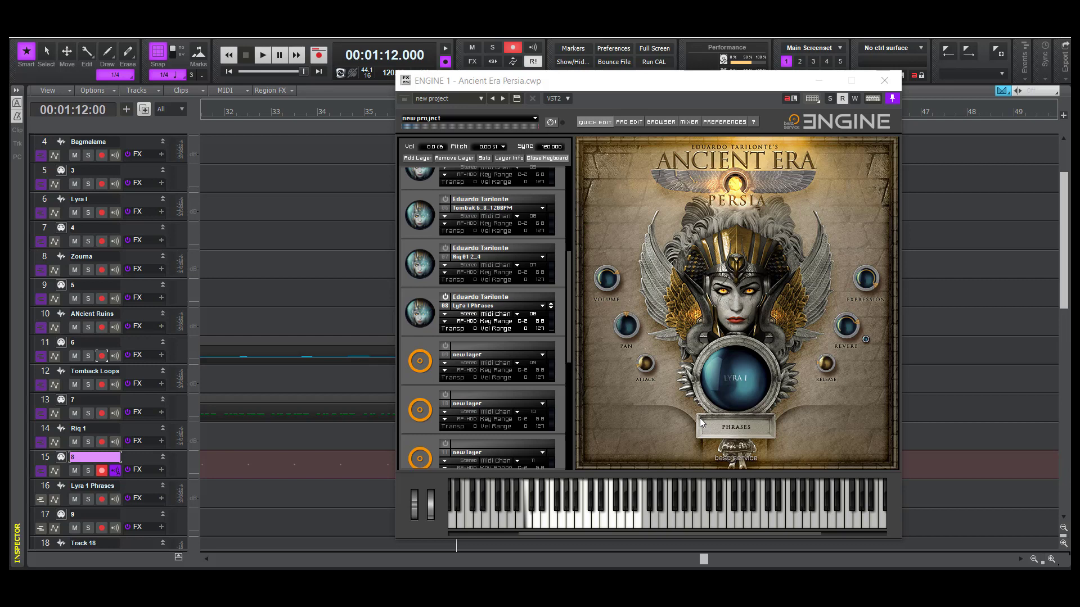
pyautogui.click(820, 81)
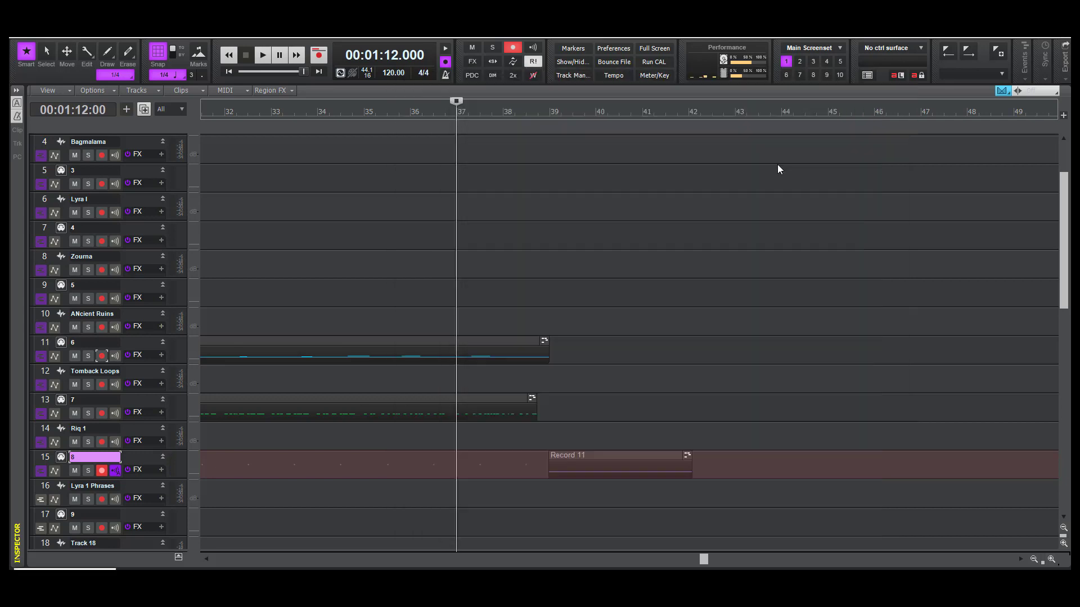
# Briefly play back the take on track 15 from 1 minute 14 seconds and delete its clip
pyautogui.click(506, 464)
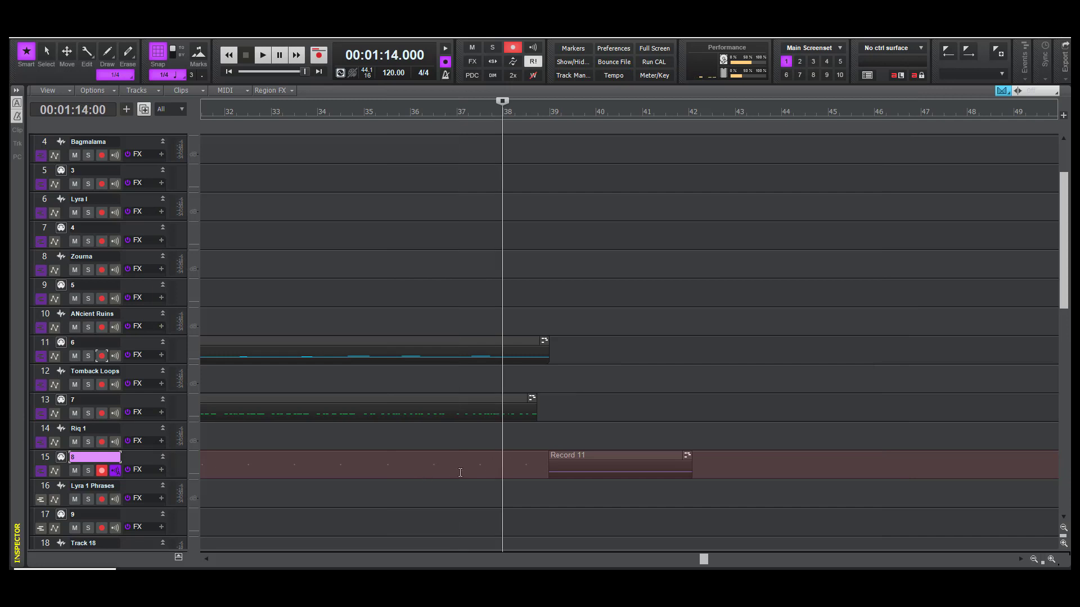
pyautogui.press('space')
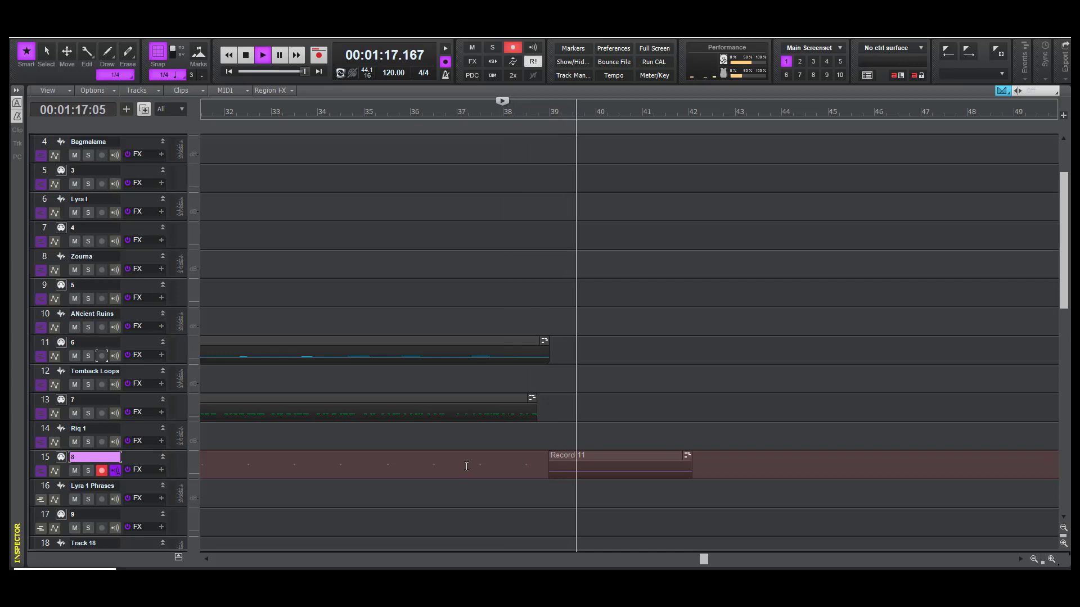
pyautogui.click(684, 454)
pyautogui.press('space')
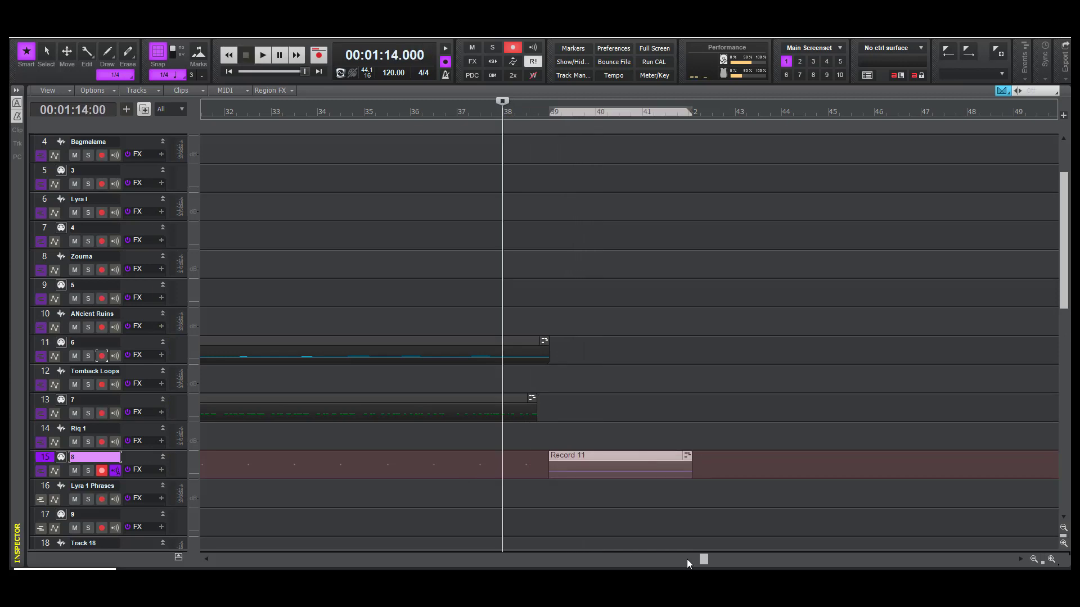
pyautogui.press('Delete')
# Record a Lyra I phrase on track 15 with the transport started at 46 seconds, just before the Tombak and Riq clips
pyautogui.moveTo(735, 561); pyautogui.dragTo(713, 526)
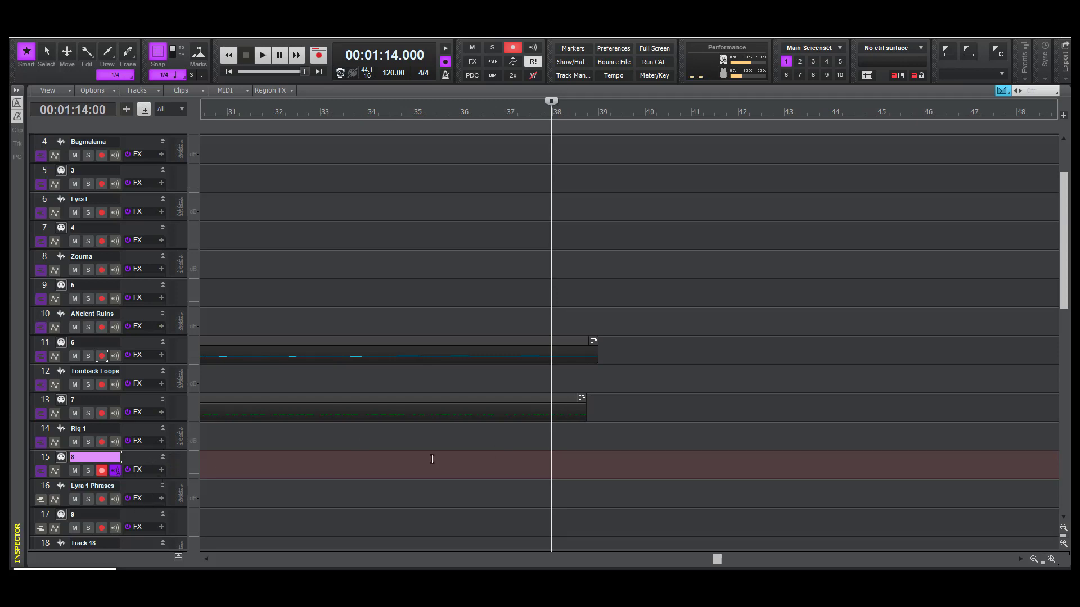
pyautogui.click(463, 469)
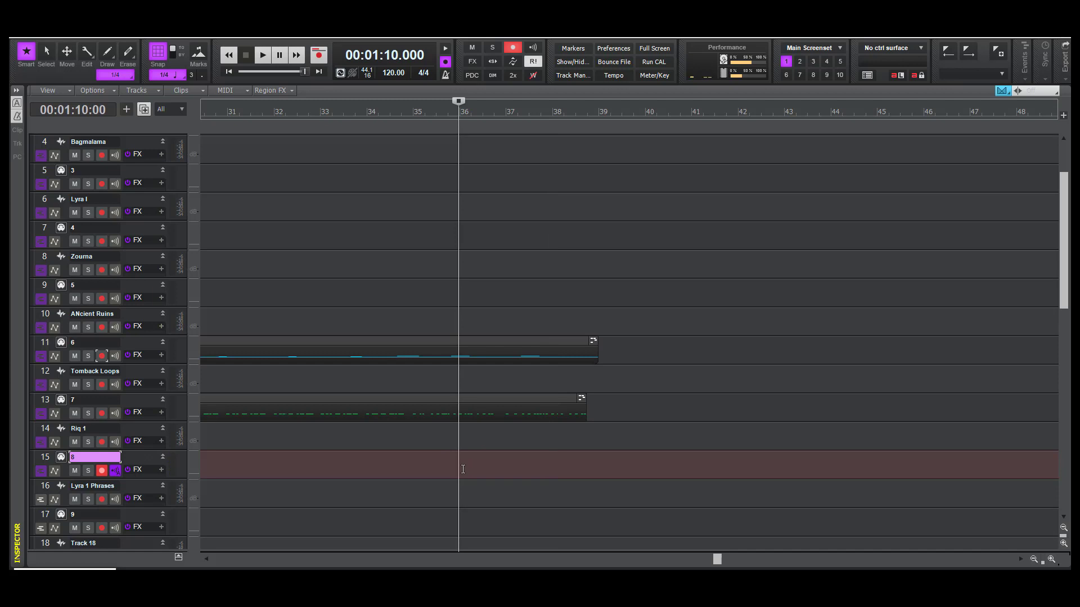
pyautogui.moveTo(705, 558); pyautogui.dragTo(498, 559)
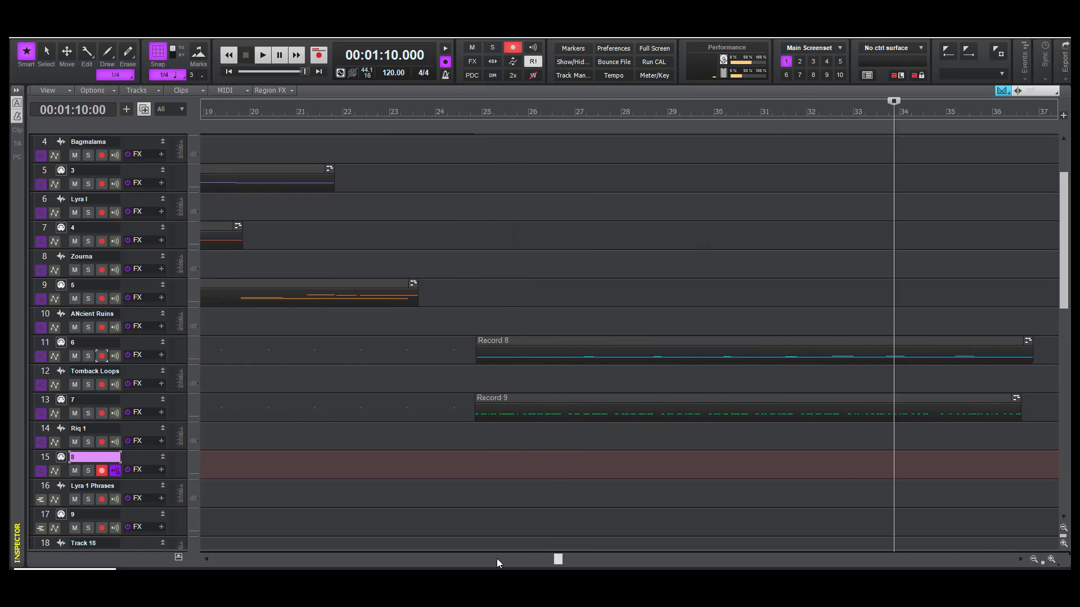
pyautogui.click(517, 507)
pyautogui.click(484, 512)
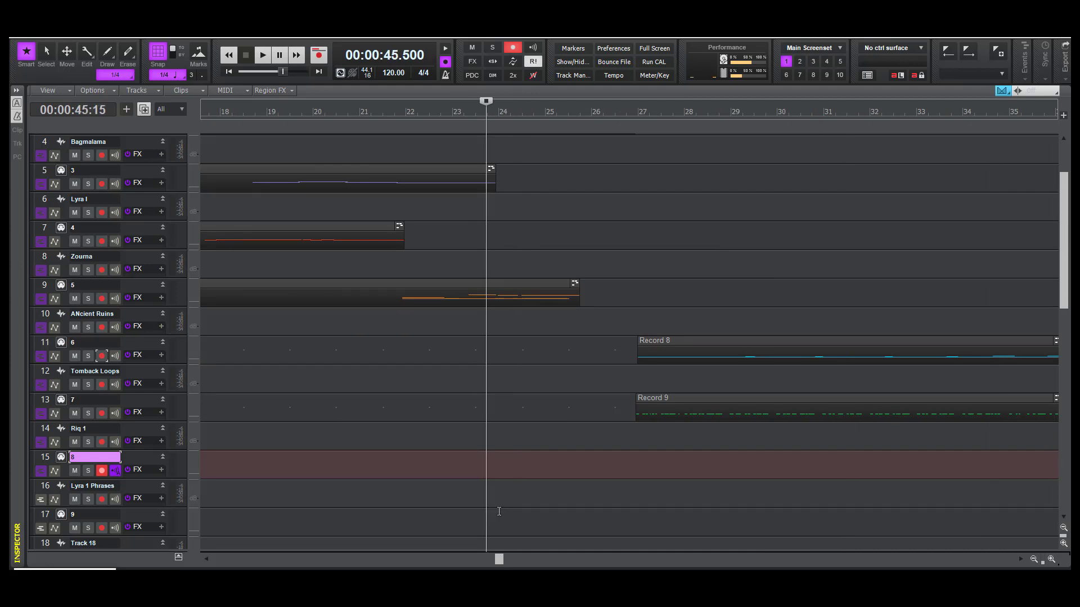
pyautogui.click(501, 509)
pyautogui.press('space')
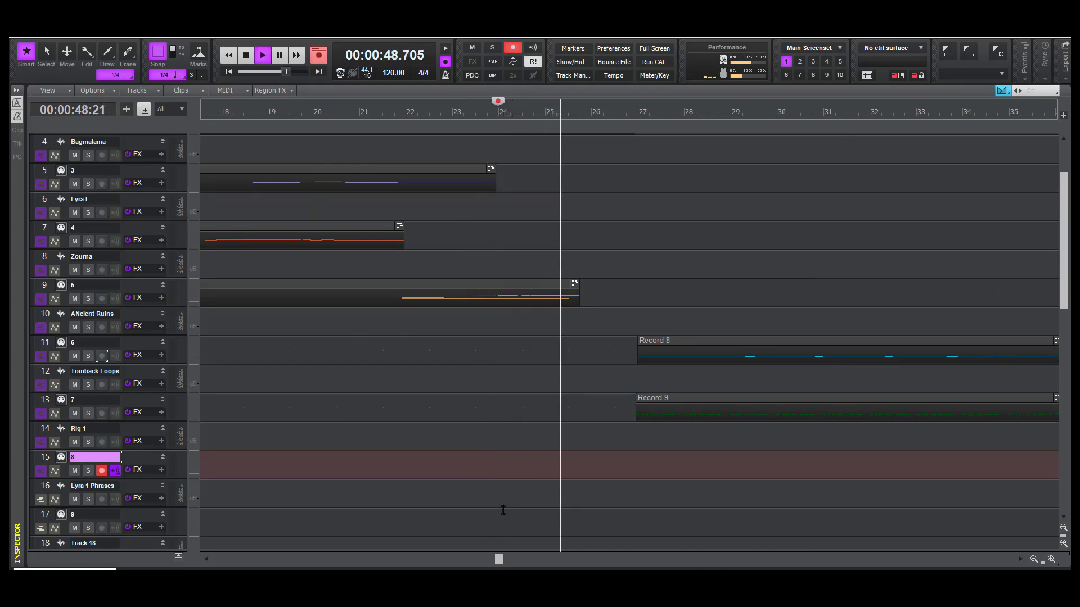
pyautogui.press('r')
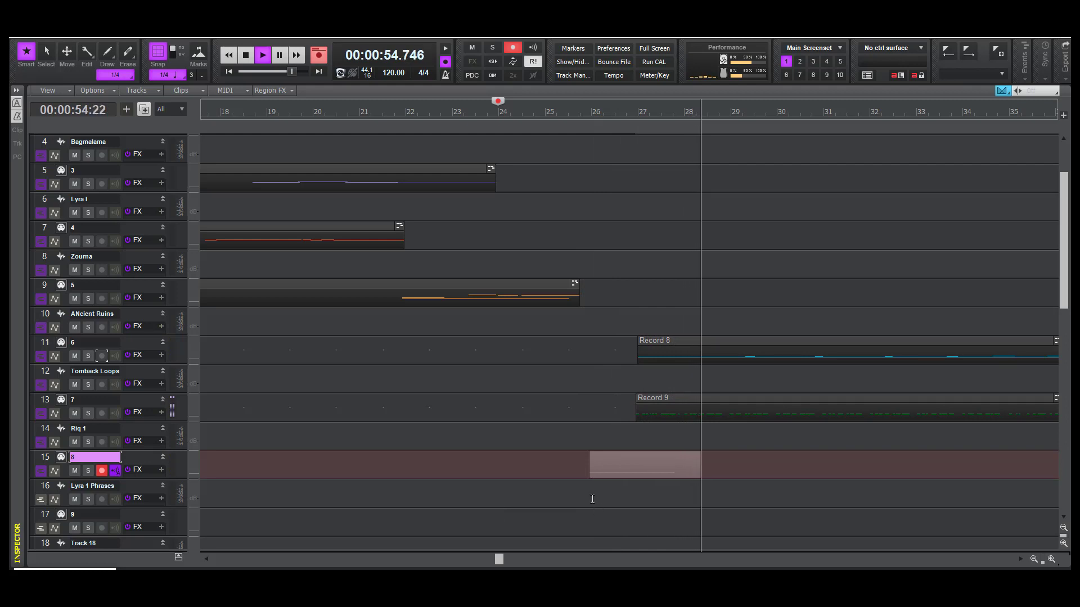
pyautogui.press('space')
# Play back the new Lyra phrase from 48.5 seconds and set its ENGINE volume to 6.37 dB
pyautogui.press('space')
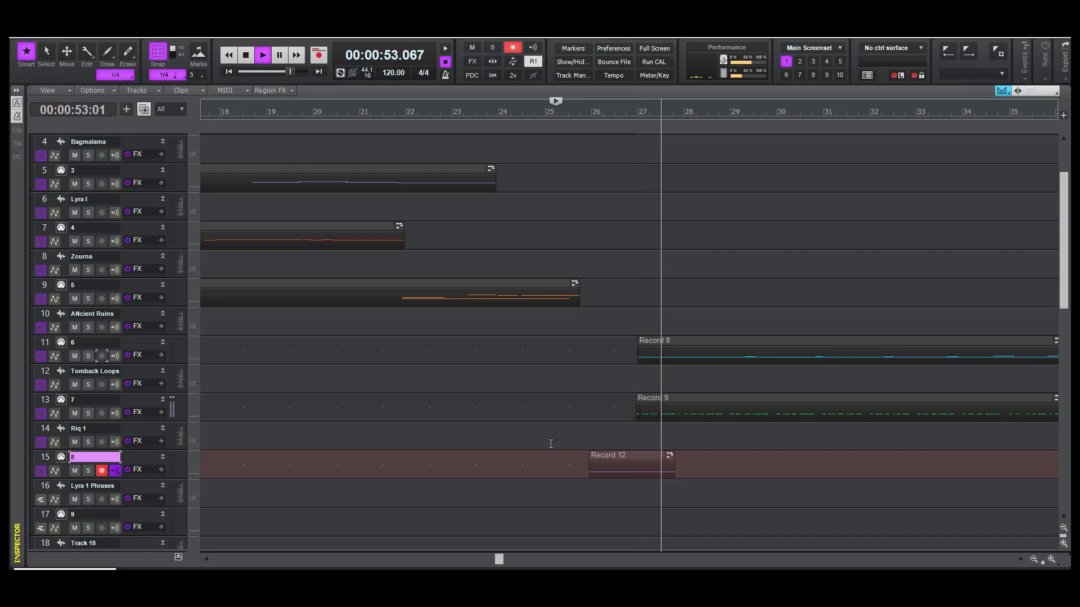
pyautogui.press('space')
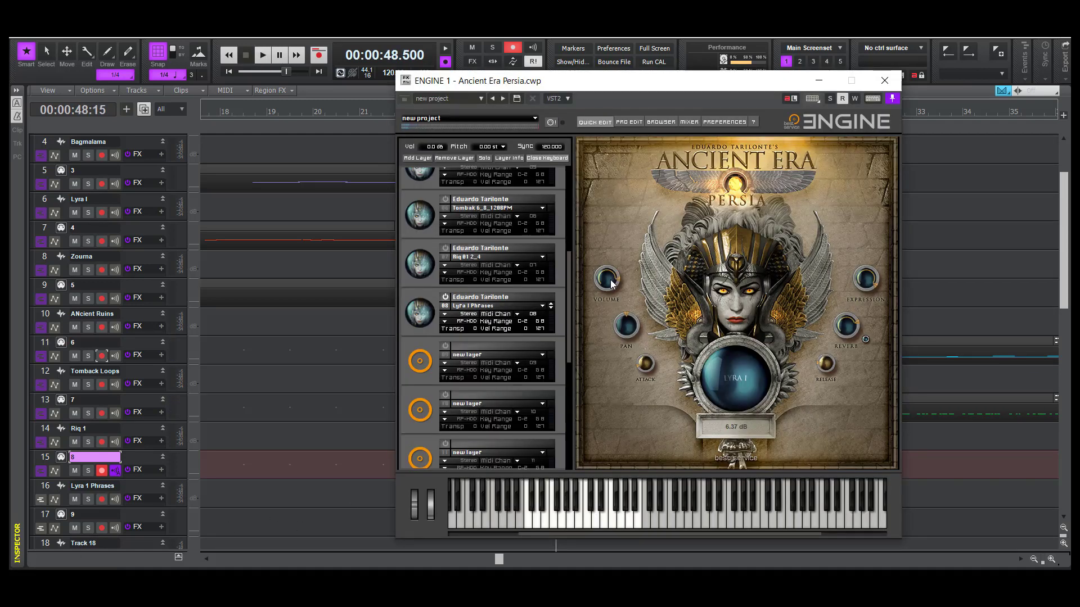
pyautogui.moveTo(703, 91); pyautogui.dragTo(809, 89)
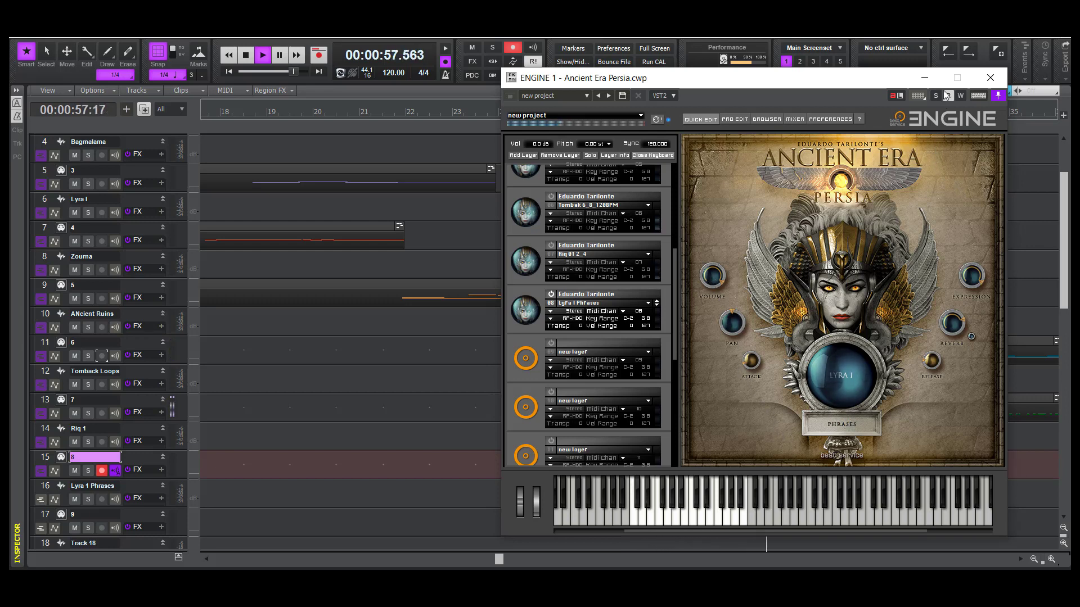
pyautogui.press('space')
pyautogui.click(991, 77)
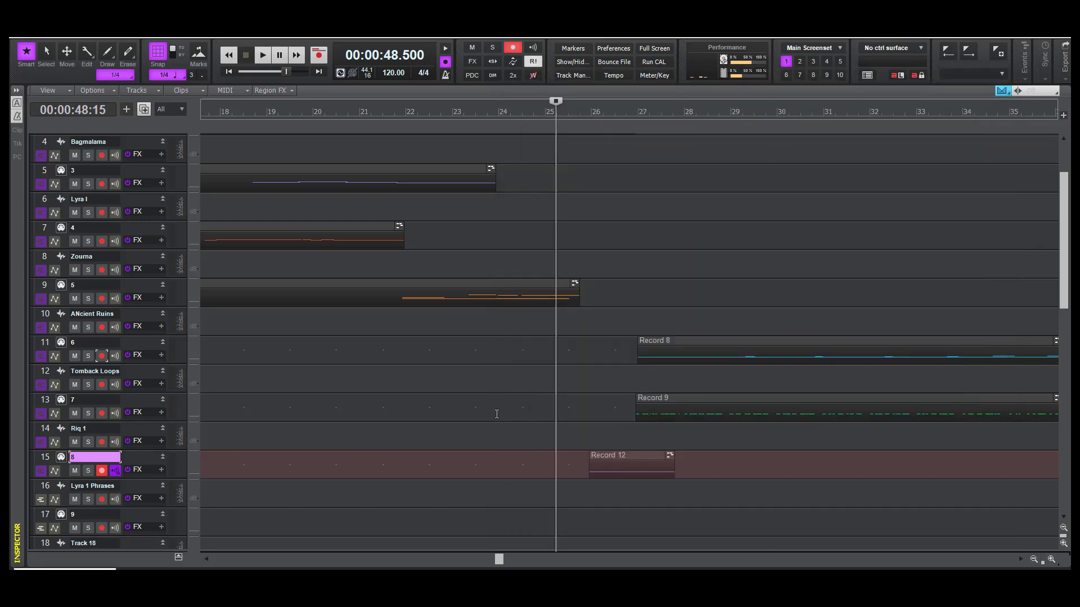
# Play back the transition into the Lyra phrase and percussion loops from 46.5 seconds
pyautogui.click(513, 391)
pyautogui.press('space')
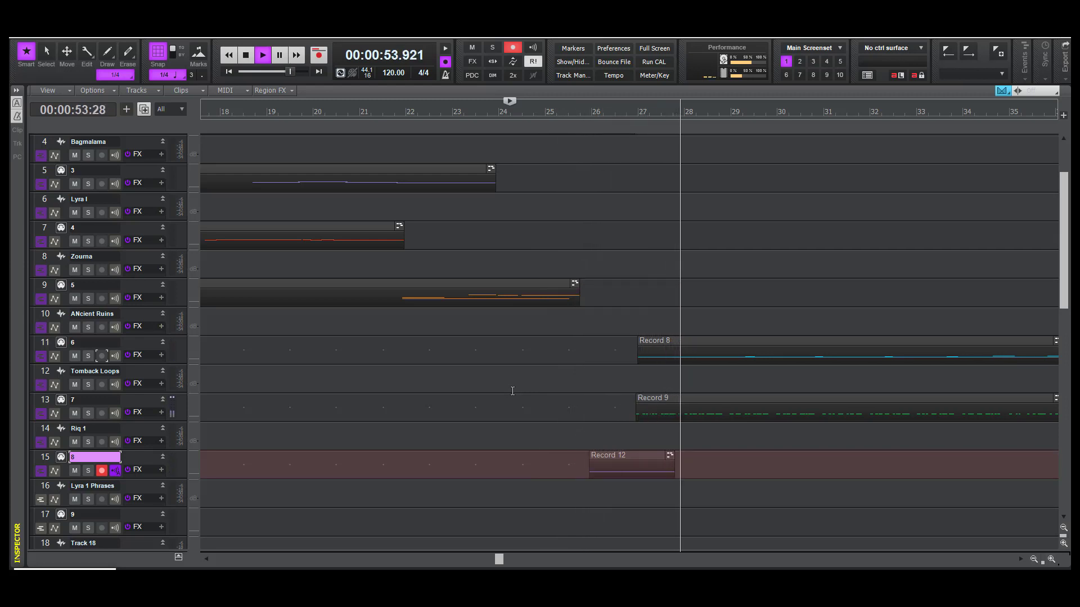
pyautogui.press('space')
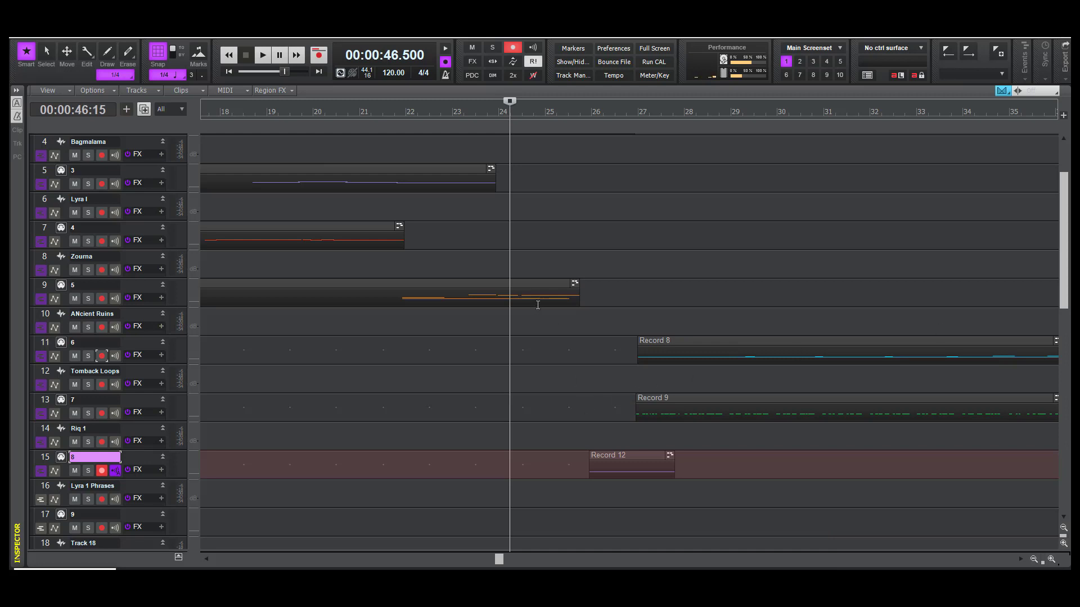
# Return the playhead to the very start of the arrangement
pyautogui.moveTo(499, 561); pyautogui.dragTo(217, 556)
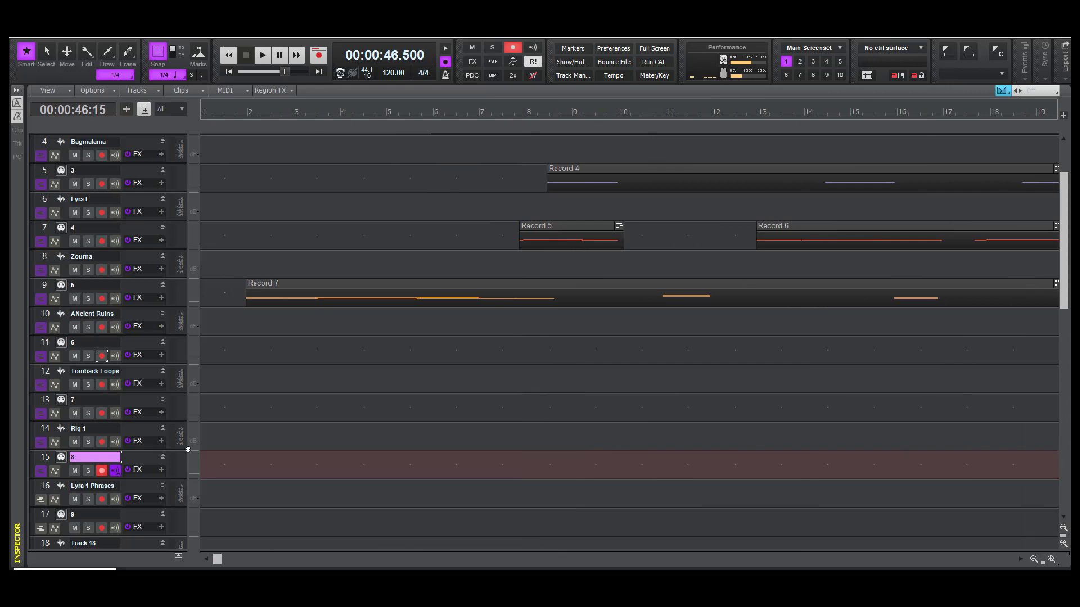
pyautogui.click(226, 73)
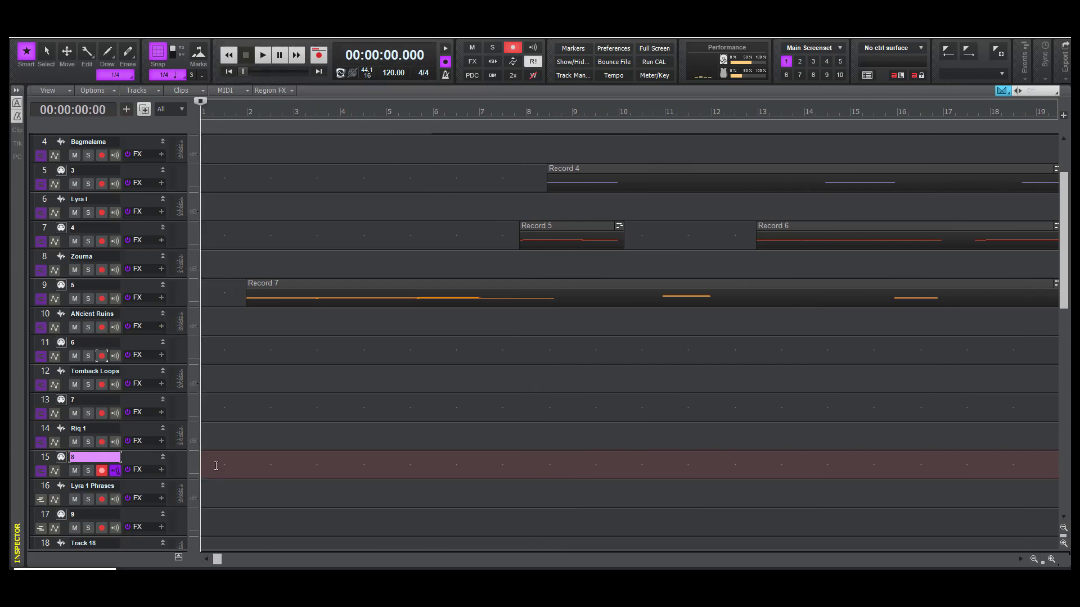
# Disarm track 15 and play back the arrangement from the start through the new Lyra phrase and percussion loops
pyautogui.click(102, 471)
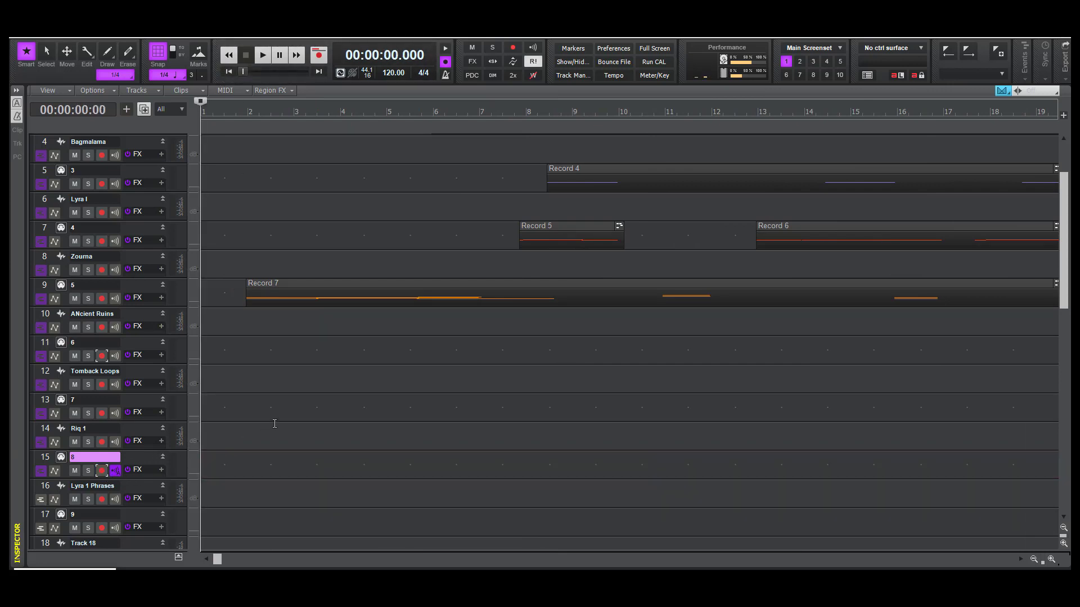
pyautogui.press('space')
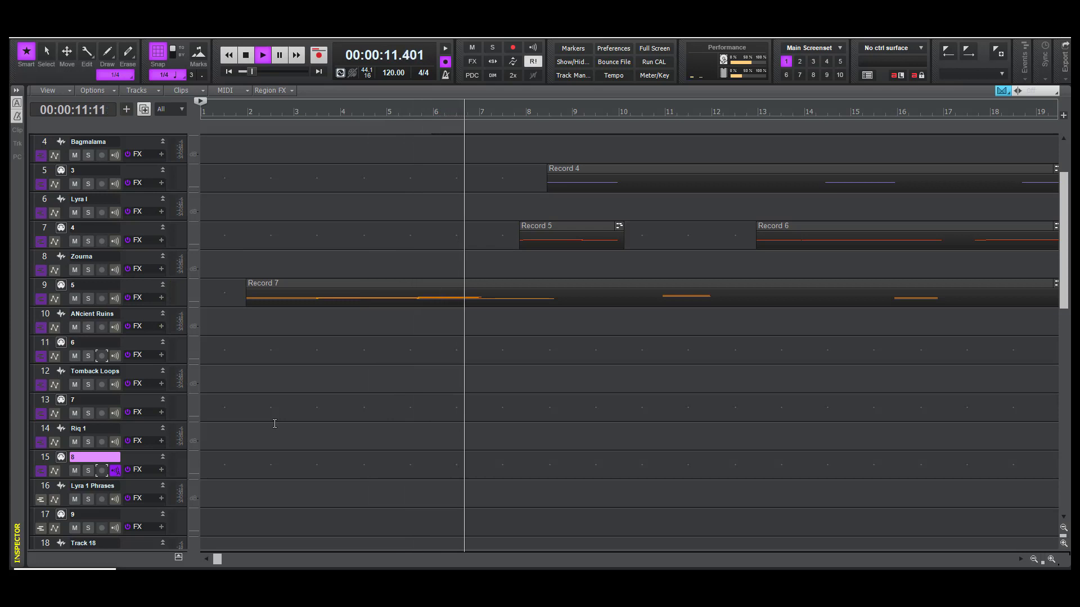
pyautogui.scroll(3, 385, 317)
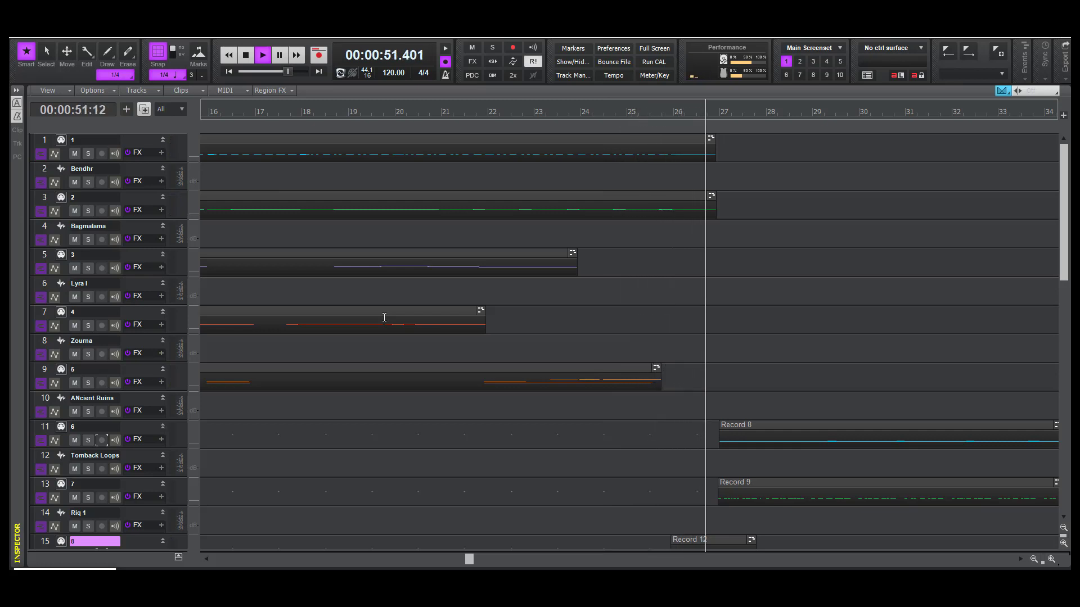
pyautogui.scroll(-3, 822, 315)
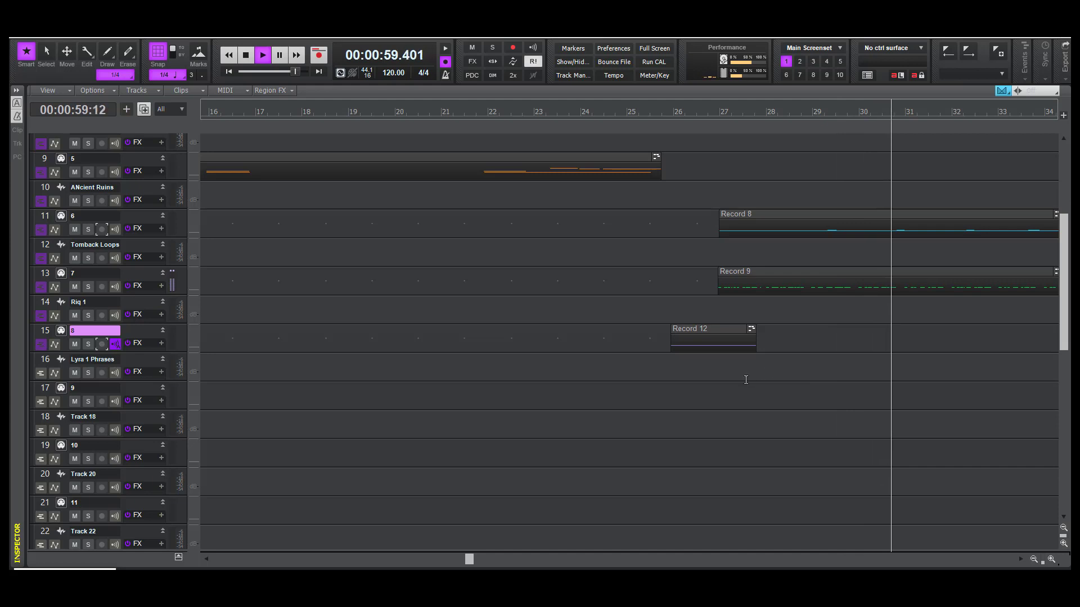
pyautogui.press('space')
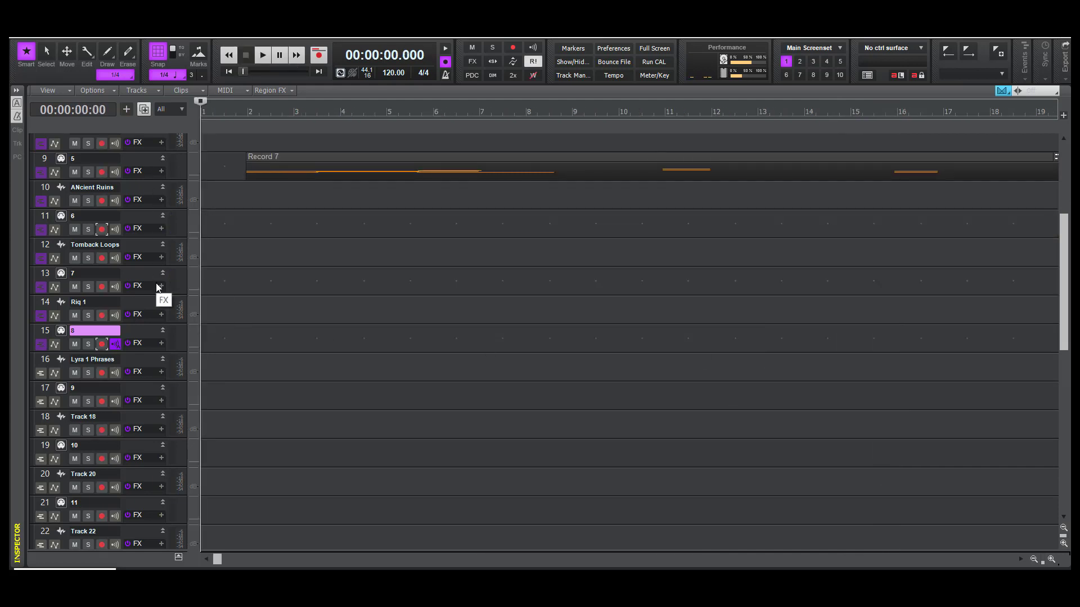
# Record a Lyra I part on track 5 over the percussion loops with the transport started at 48 seconds, and disarm the track
pyautogui.scroll(8, 261, 246)
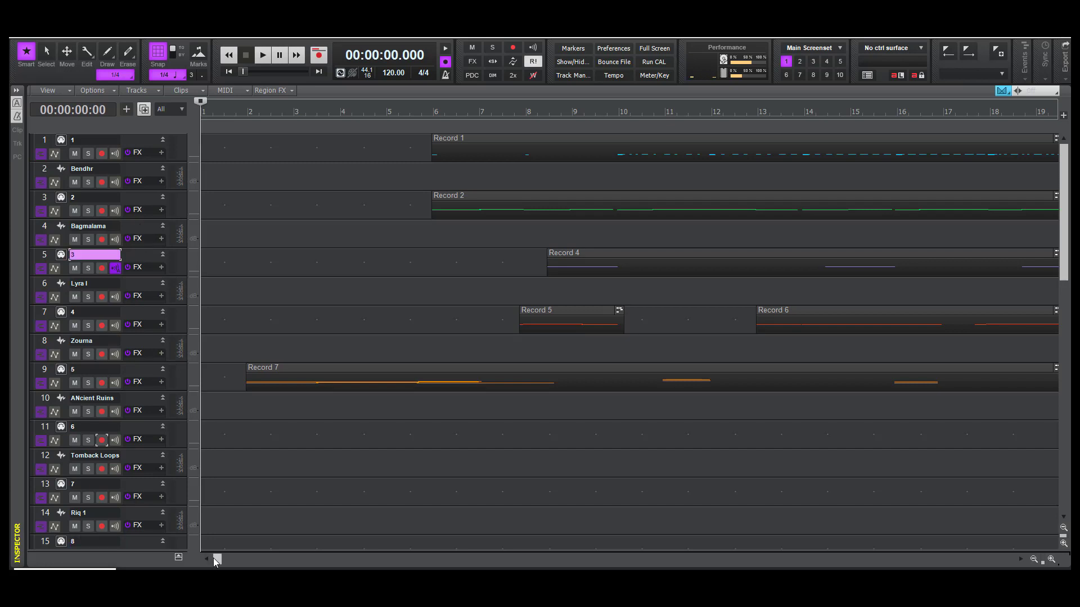
pyautogui.moveTo(215, 560); pyautogui.dragTo(535, 558)
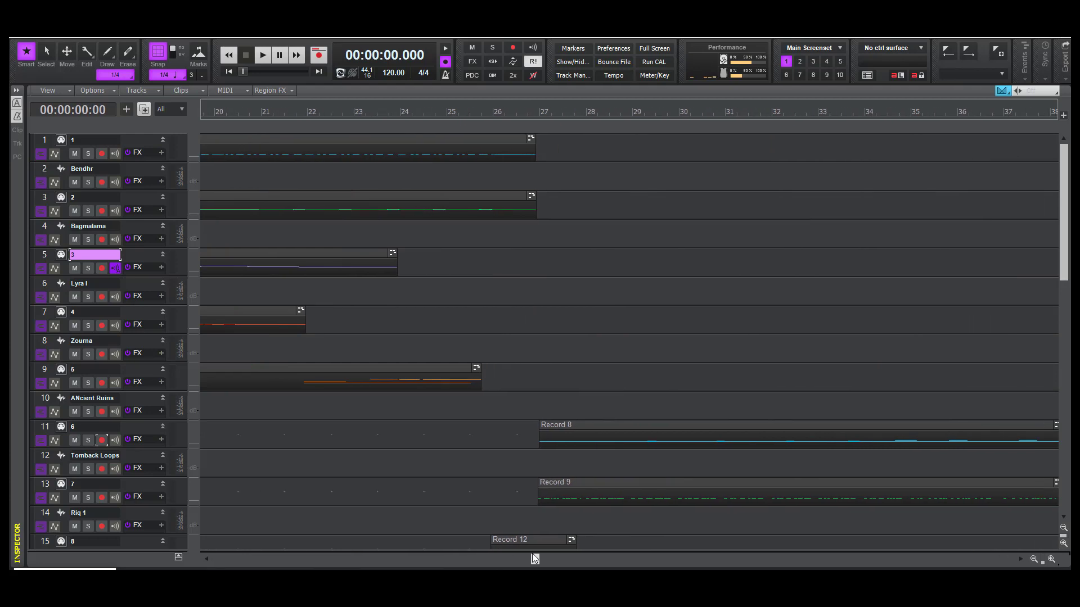
pyautogui.click(437, 473)
pyautogui.click(454, 462)
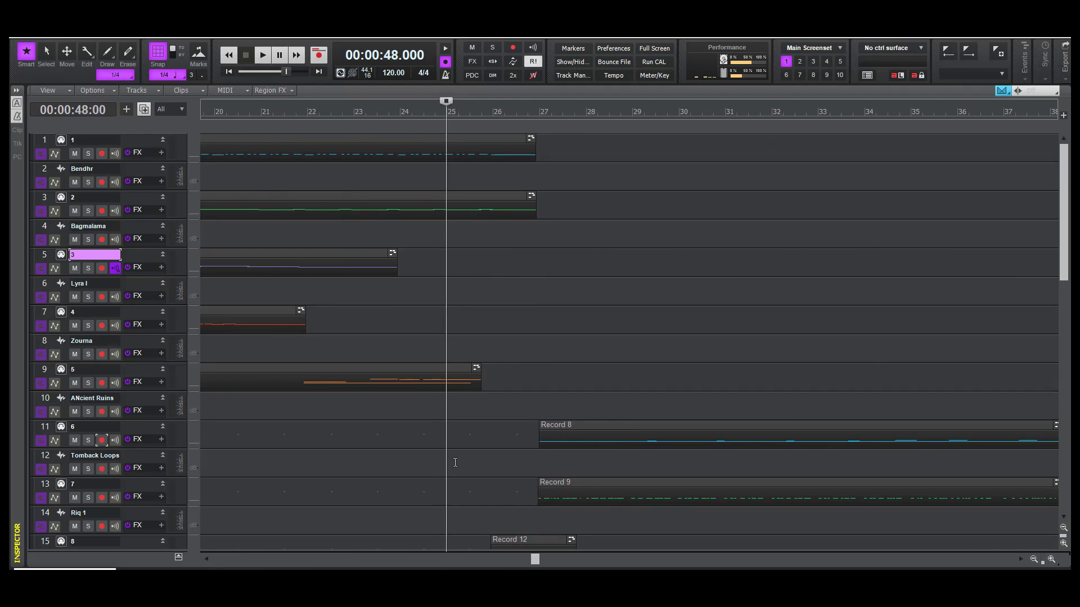
pyautogui.click(101, 267)
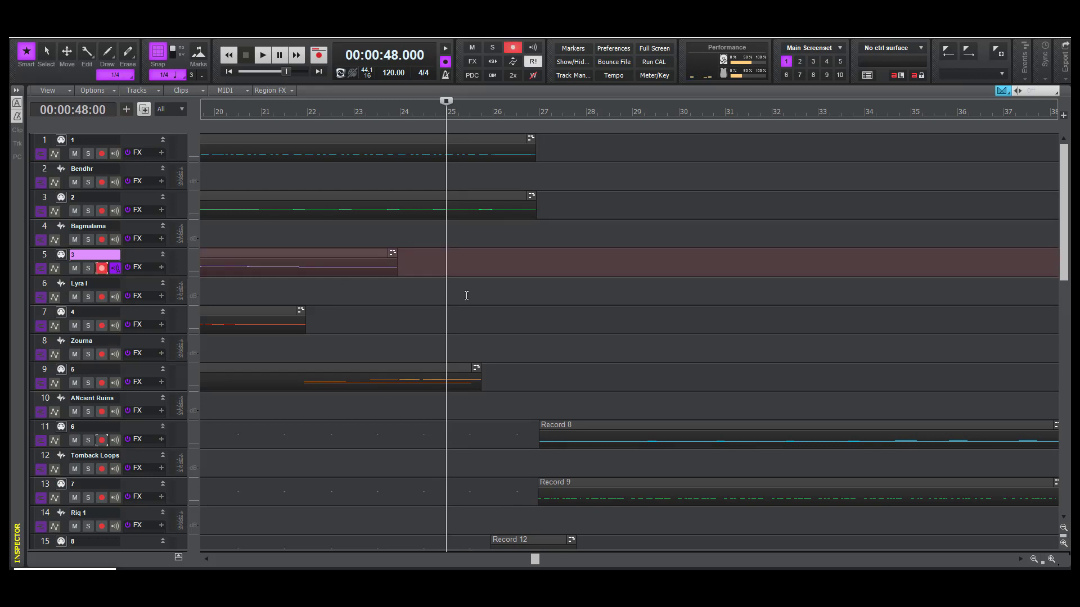
pyautogui.press('space')
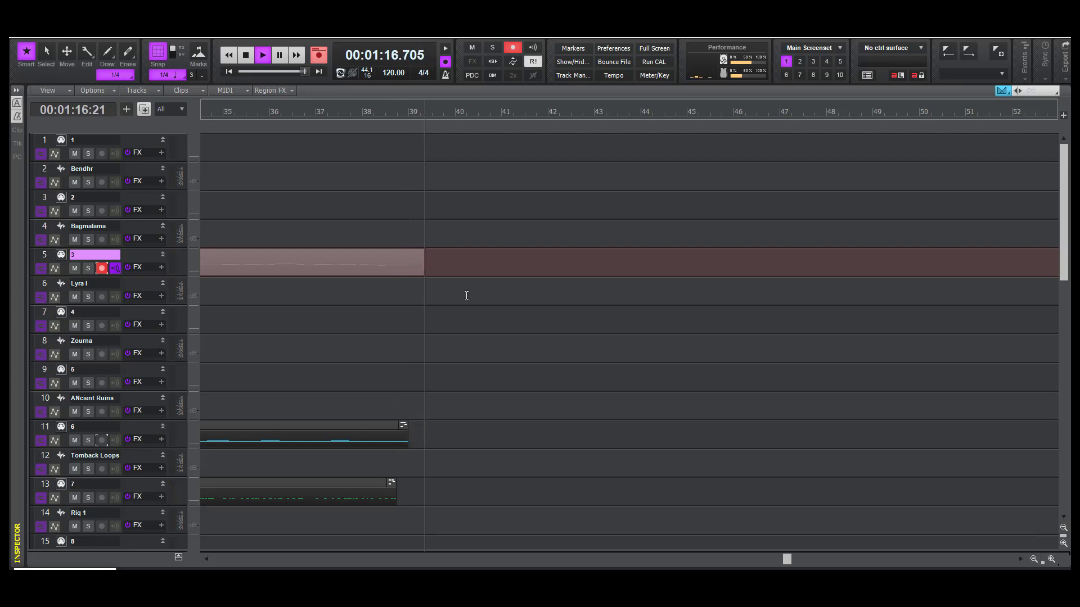
pyautogui.press('space')
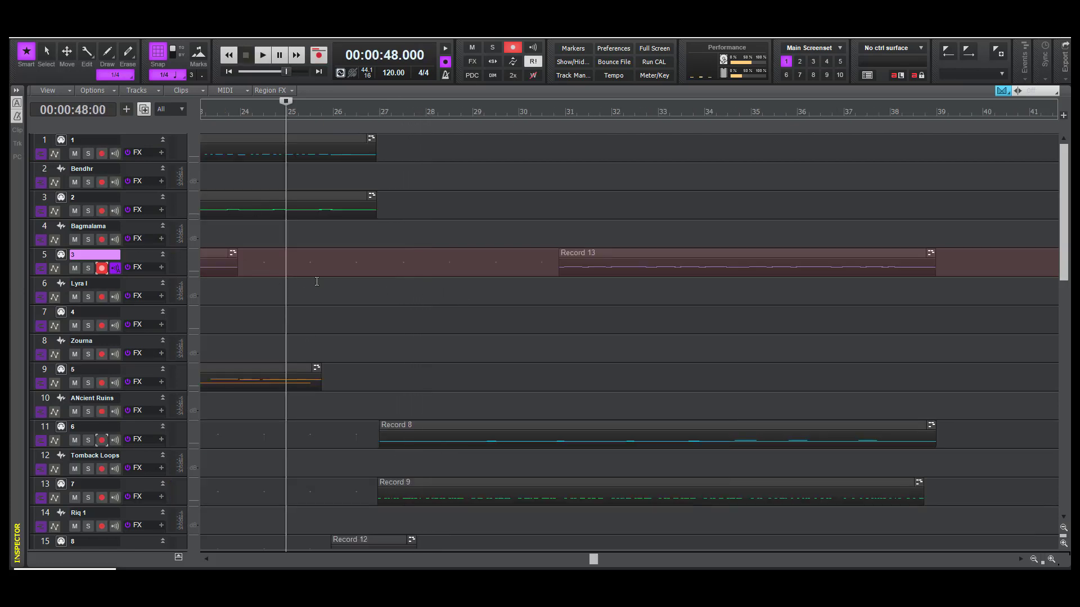
pyautogui.click(101, 269)
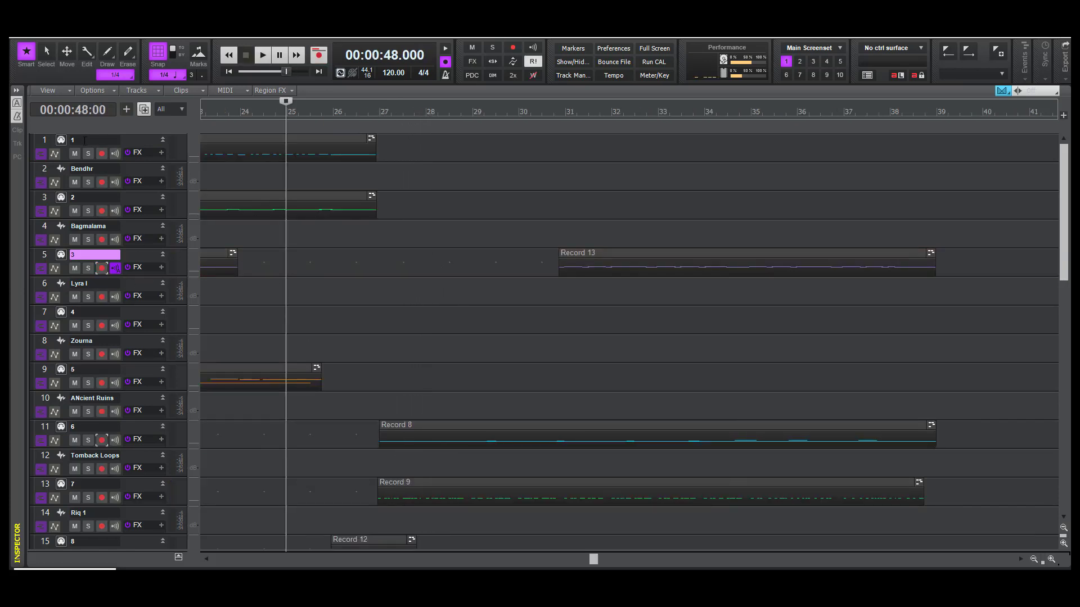
# Record a Bendhir part on track 1 over the loops with the transport started at 50 seconds, and disarm the track
pyautogui.click(102, 154)
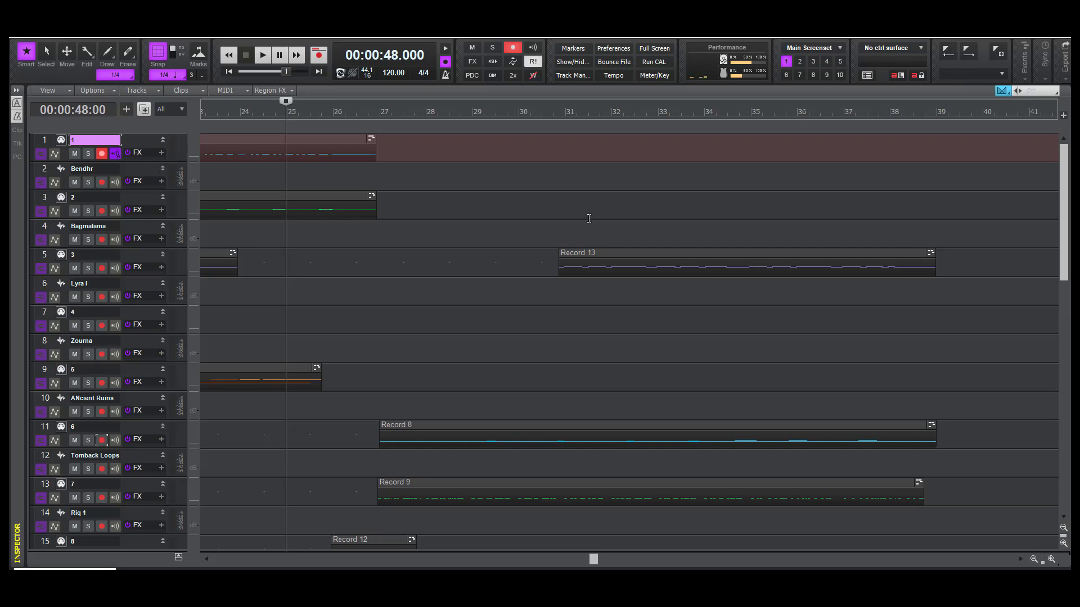
pyautogui.click(331, 316)
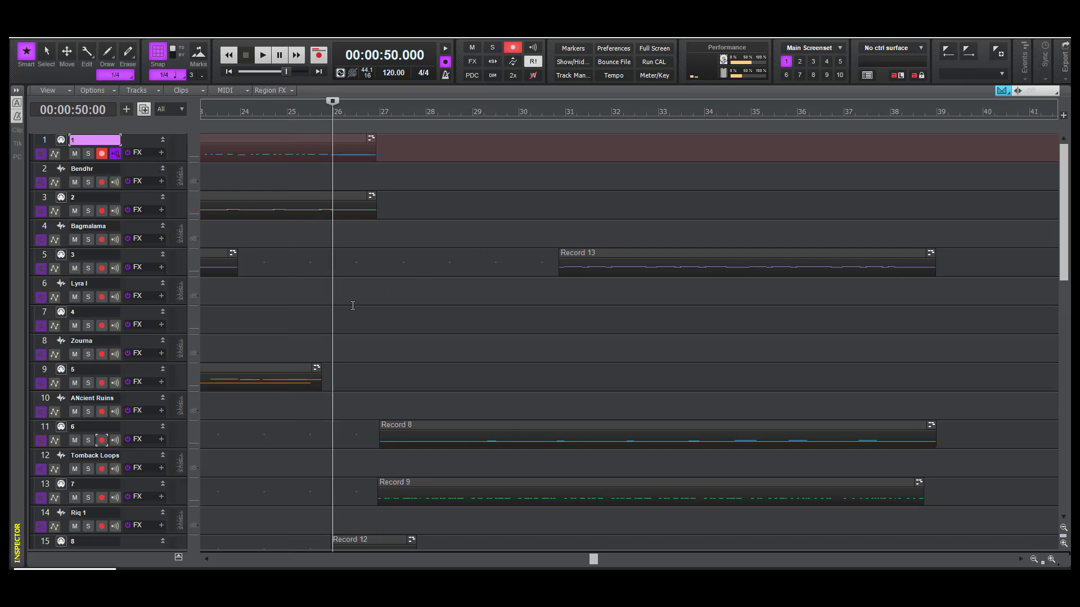
pyautogui.press('space')
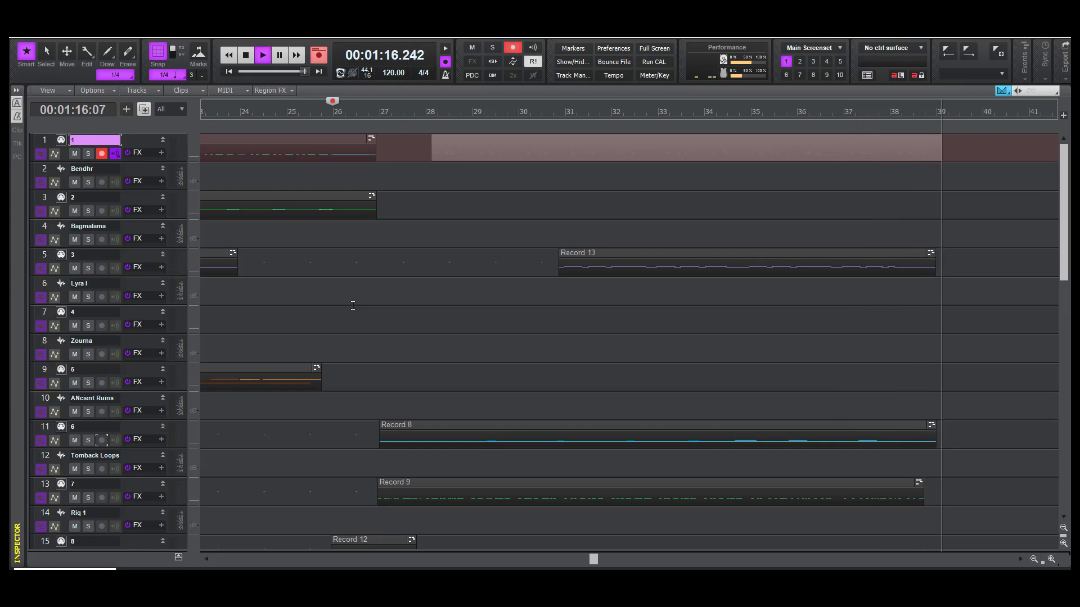
pyautogui.press('space')
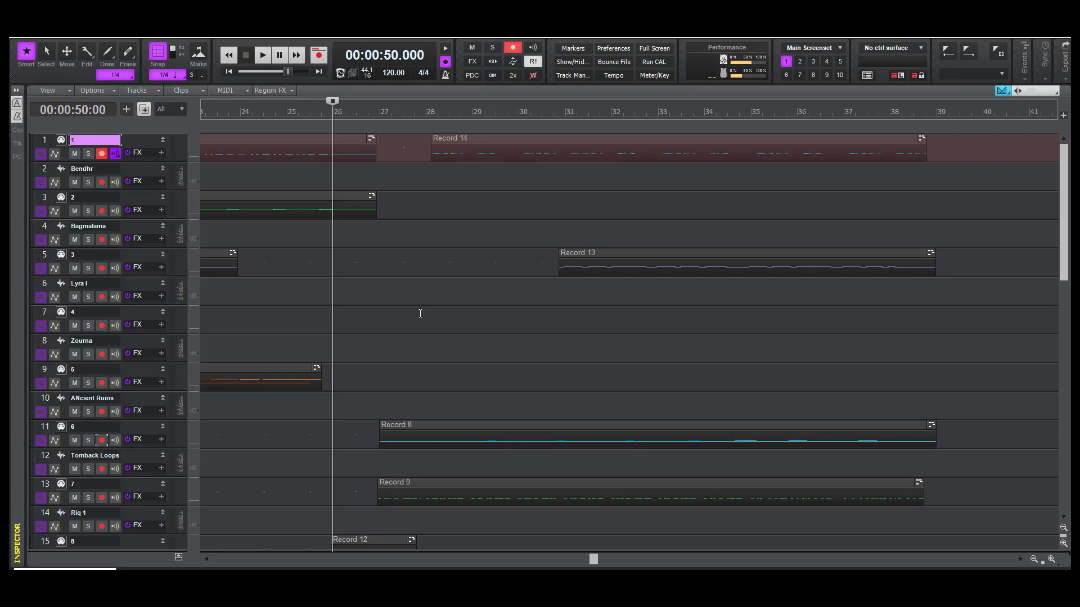
pyautogui.click(102, 157)
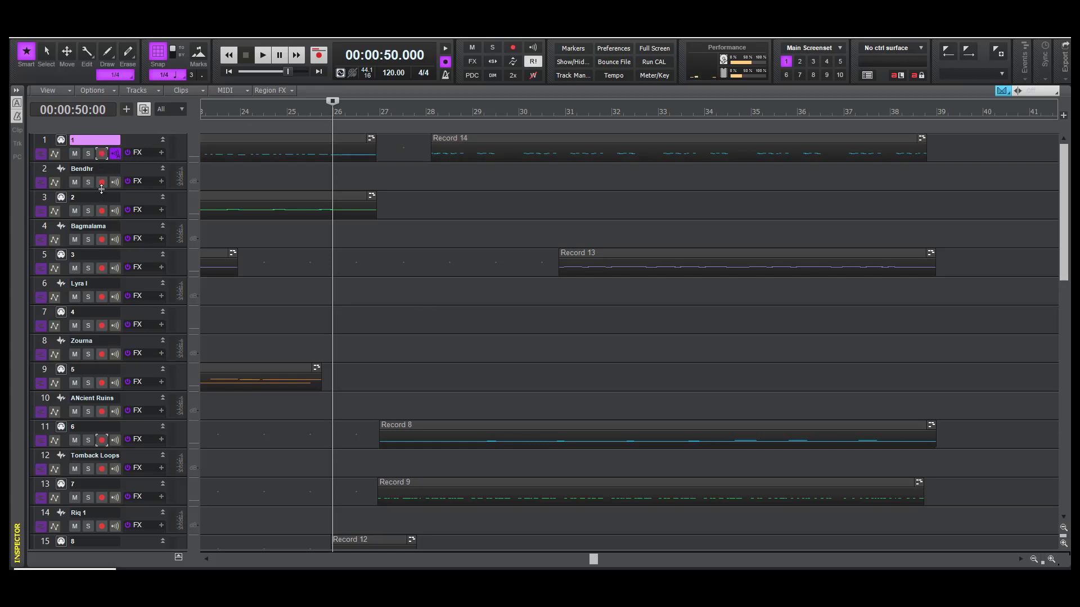
# Record a Baglama Low part on track 3 over the loops with the transport started at 50 seconds
pyautogui.click(102, 211)
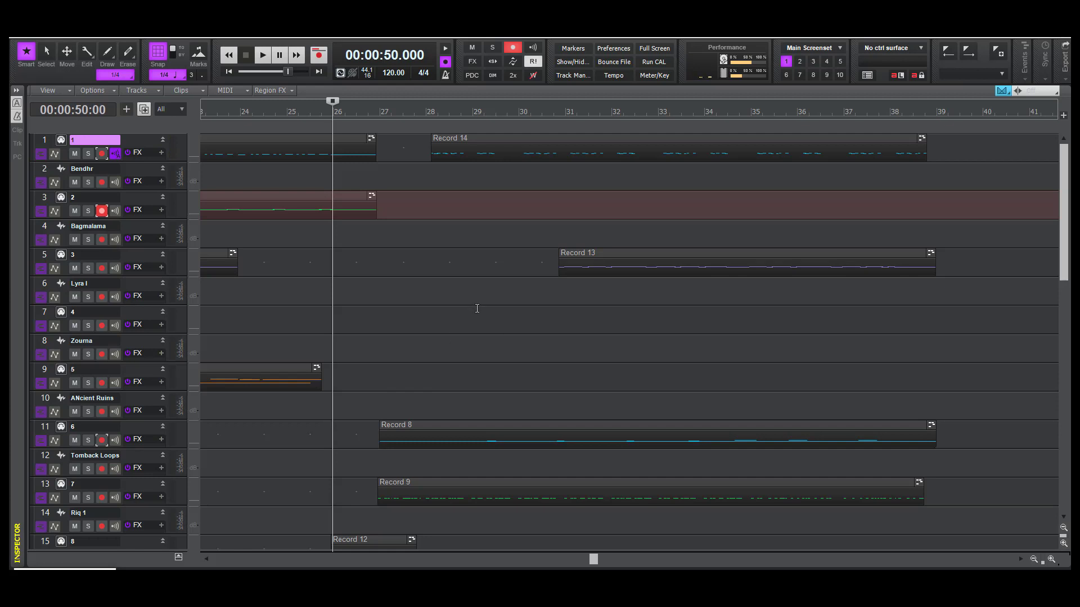
pyautogui.press('space')
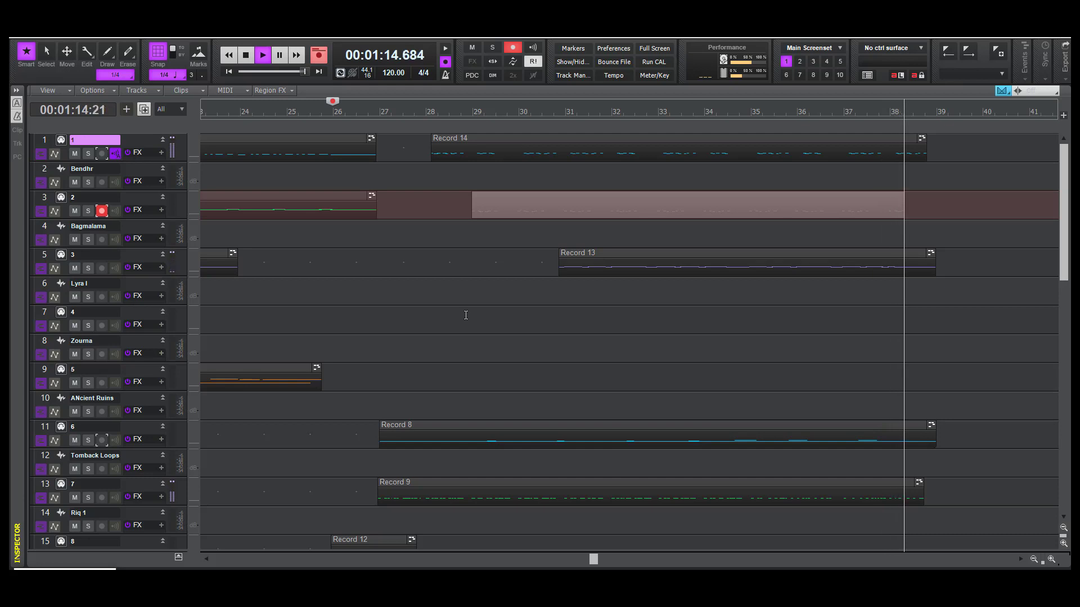
pyautogui.press('space')
# Play back the new Bendhir and Baglama recordings from 54.5 seconds with the plug-in browser hidden
pyautogui.click(443, 257)
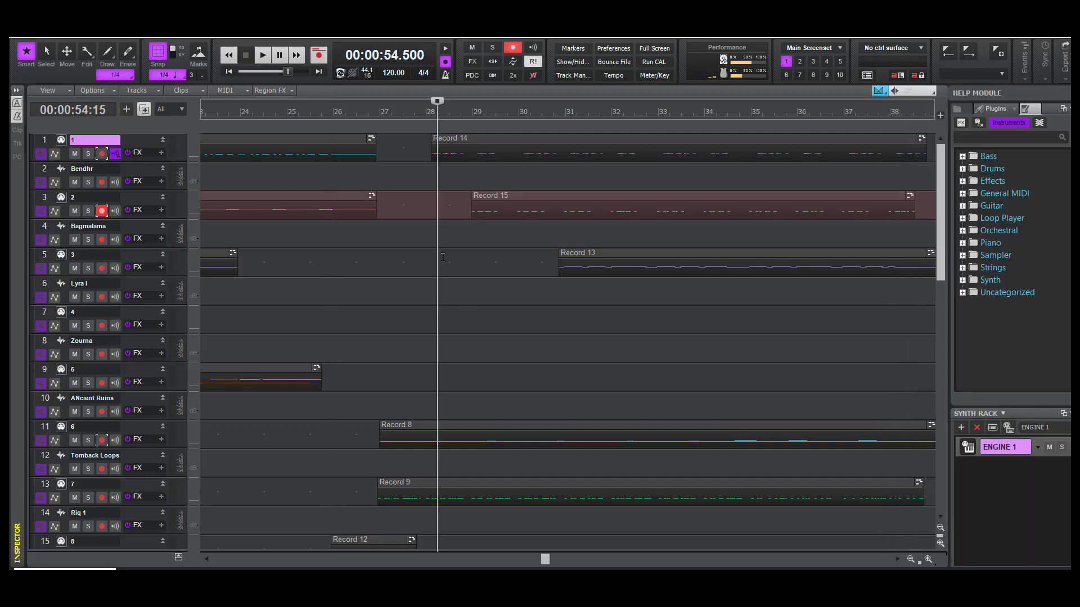
pyautogui.press('space')
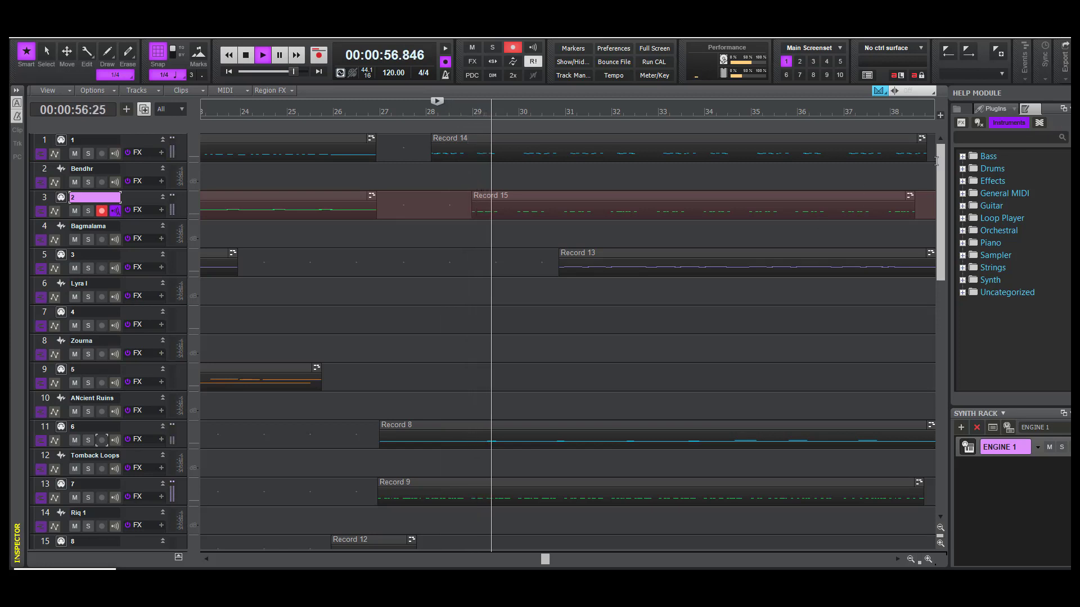
pyautogui.press('b')
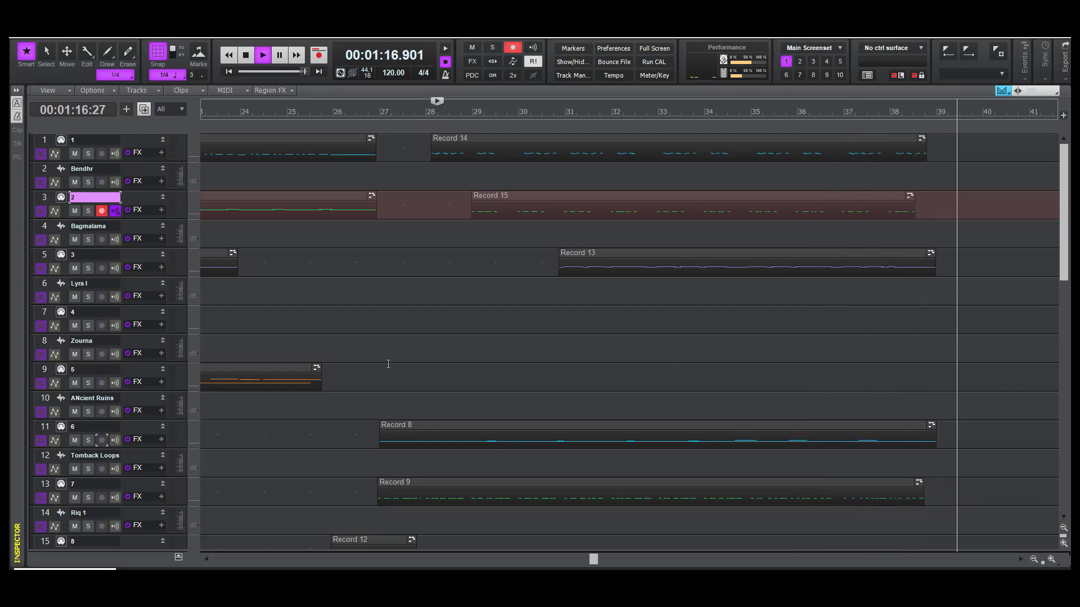
pyautogui.press('space')
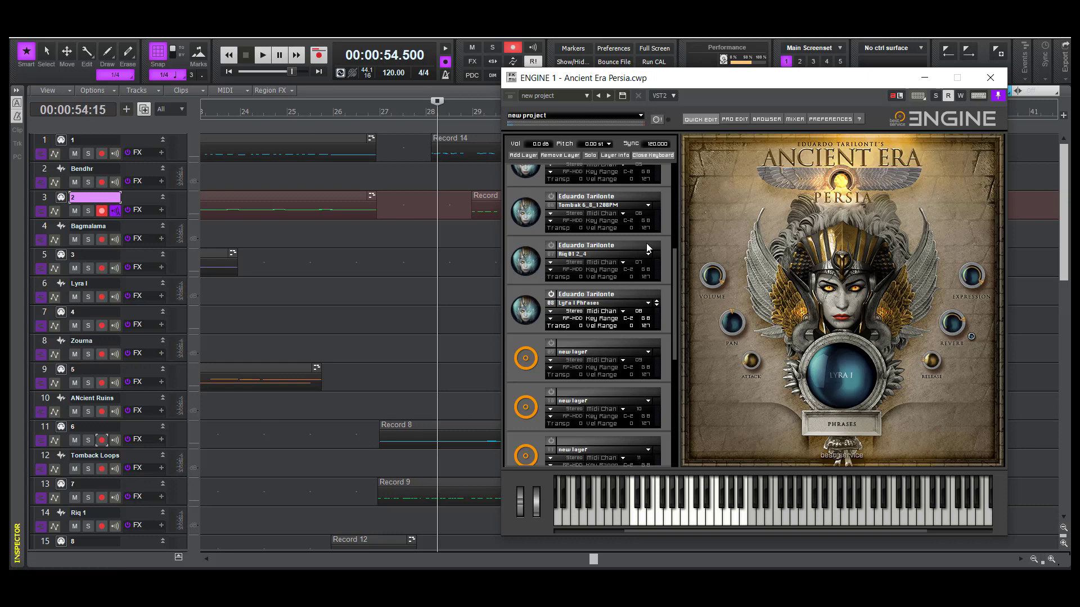
# Show the controls of the Bendhir layer and the Baglama Low layer in ENGINE
pyautogui.moveTo(672, 254); pyautogui.dragTo(667, 163)
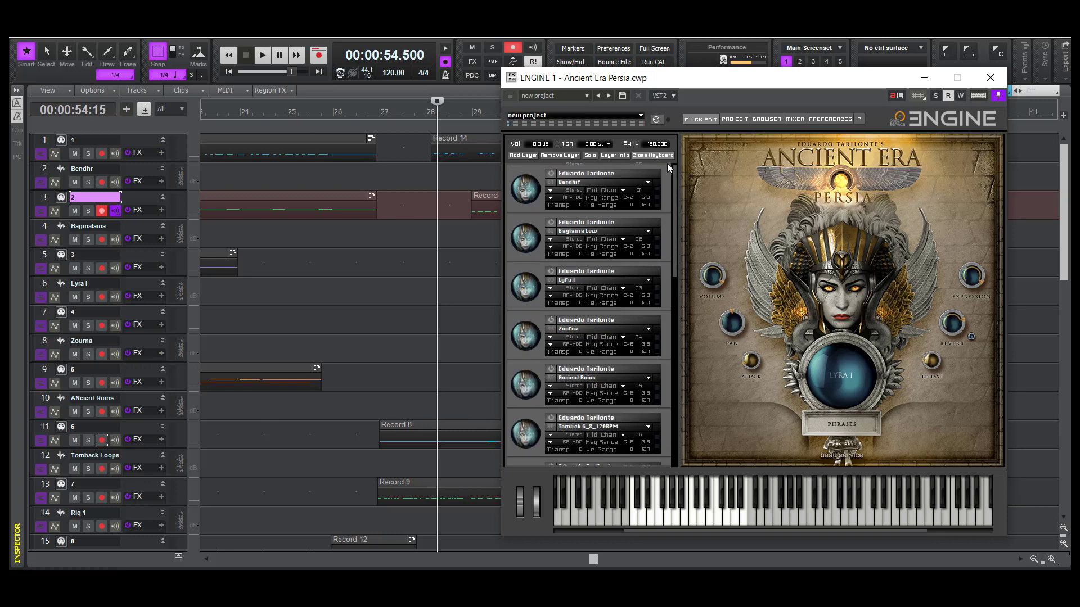
pyautogui.click(574, 198)
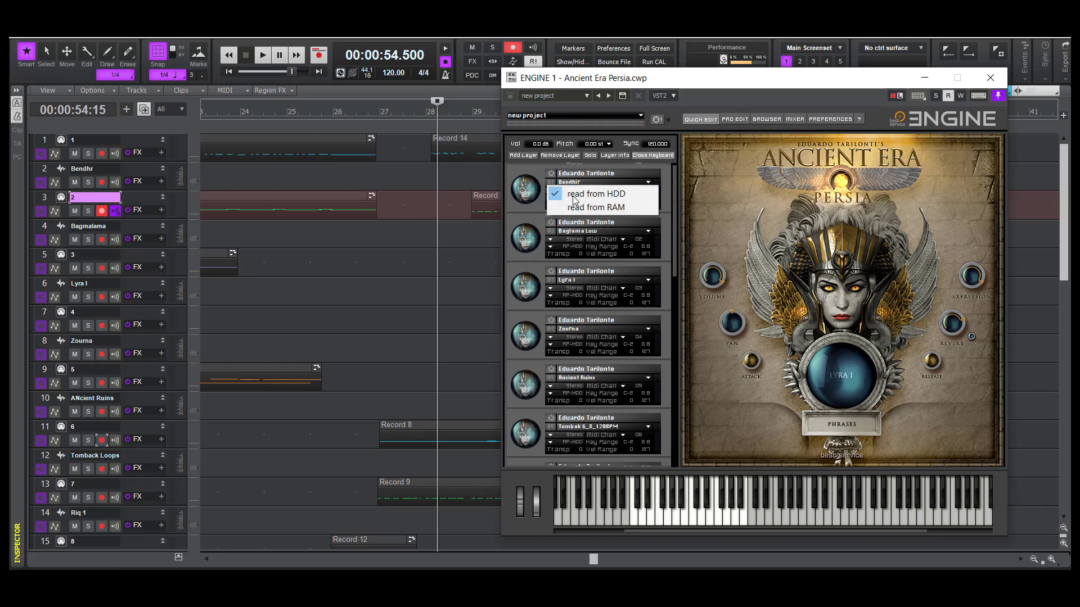
pyautogui.click(515, 209)
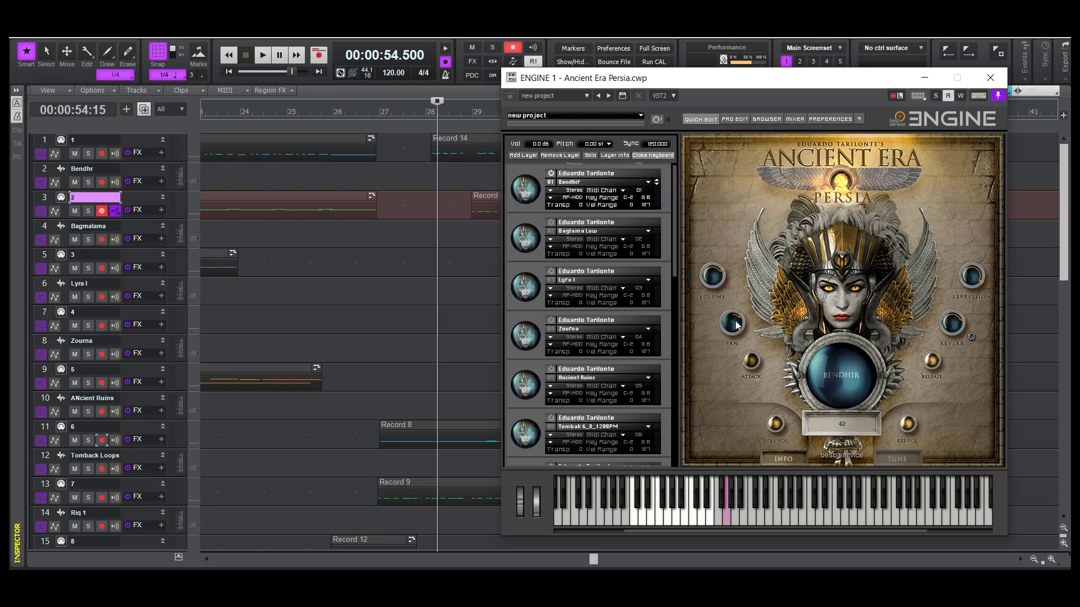
pyautogui.moveTo(722, 287)
pyautogui.click(613, 247)
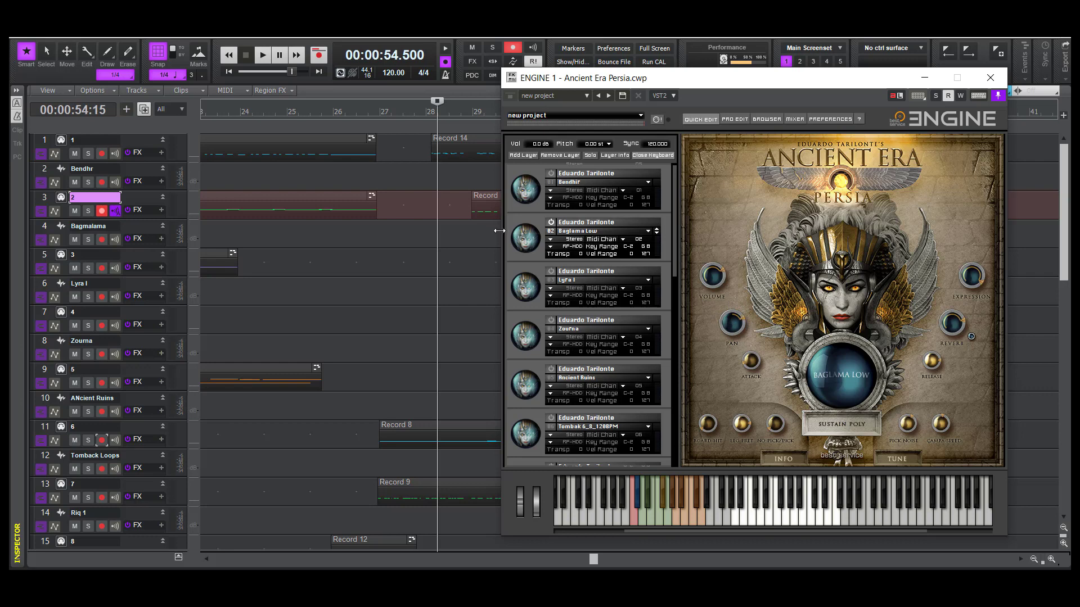
# Play back the mix from just before the new Bendhir clip with the Baglama Low controls open, and minimize ENGINE
pyautogui.click(427, 201)
pyautogui.click(417, 204)
pyautogui.press('space')
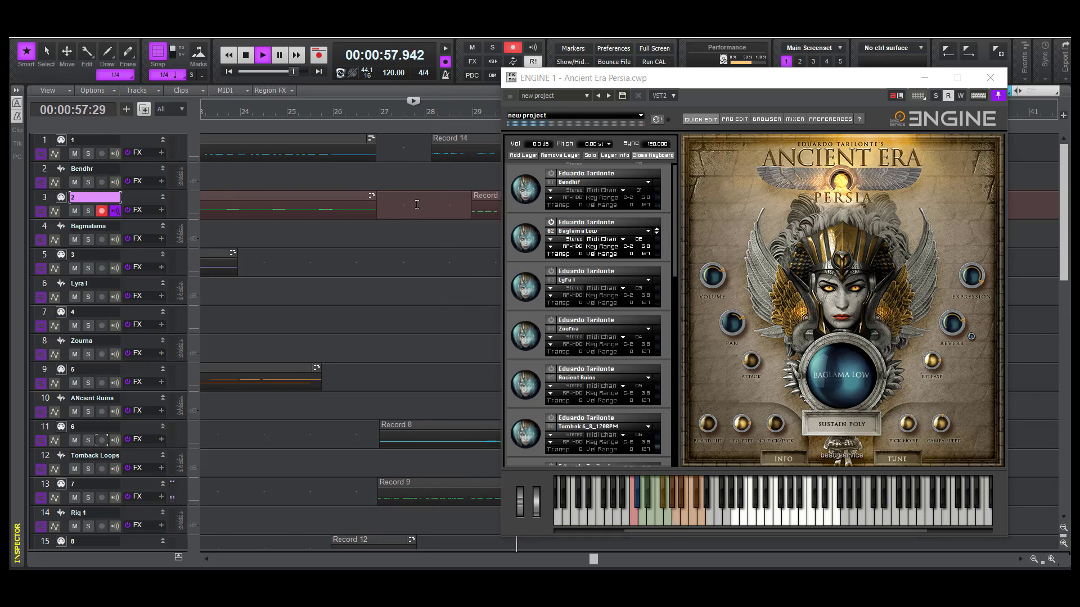
pyautogui.click(708, 284)
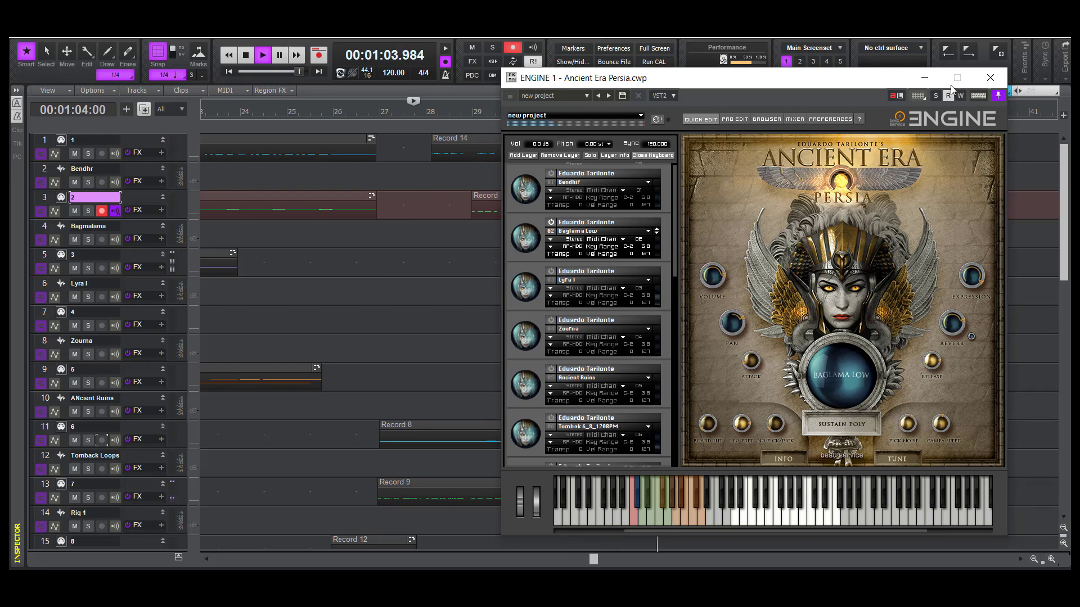
pyautogui.click(925, 79)
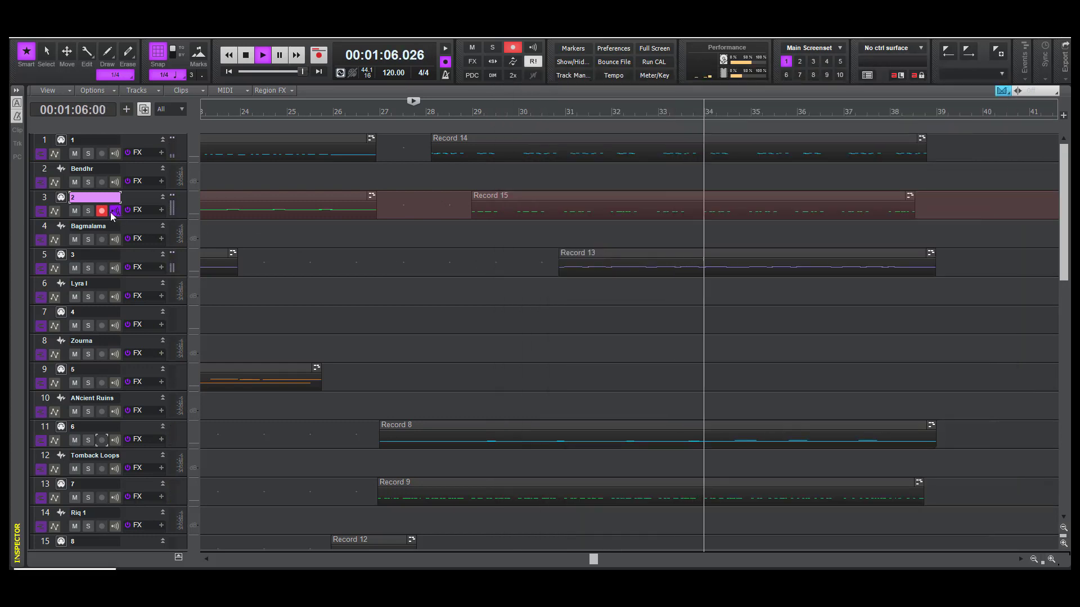
# Solo track 3 to audition its Baglama Low recording, and place the playhead at 56.5 seconds
pyautogui.press('space')
pyautogui.click(87, 210)
pyautogui.press('space')
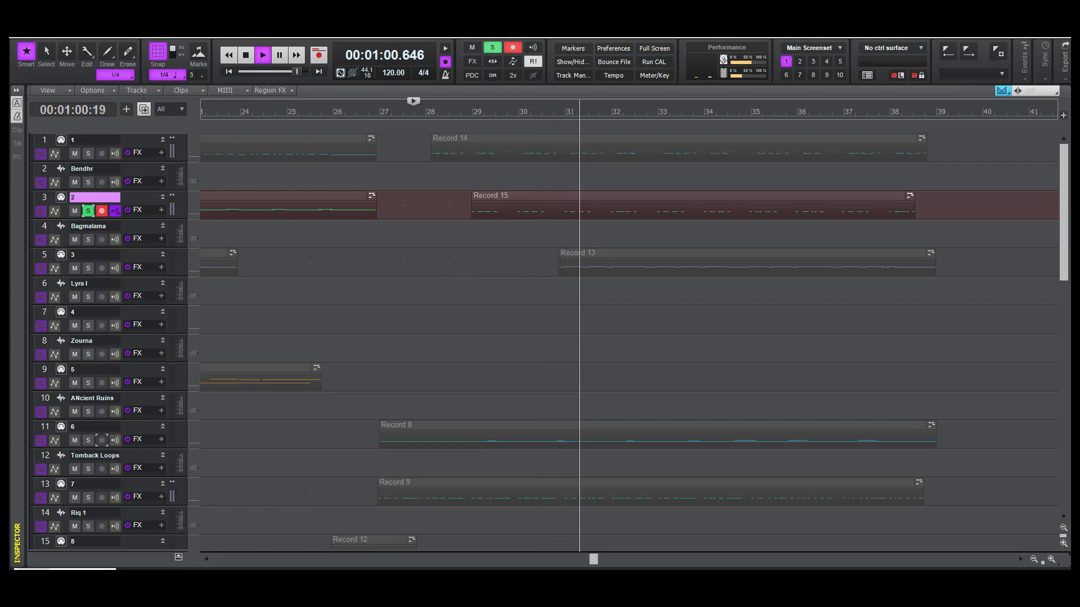
pyautogui.hotkey('alt', 'Tab')
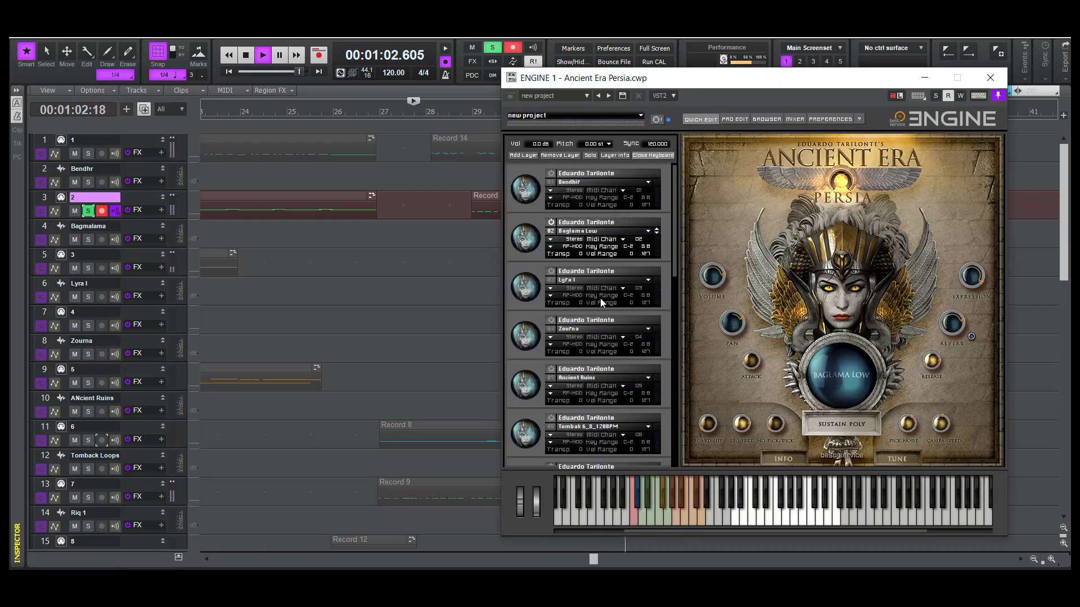
pyautogui.press('space')
pyautogui.click(482, 208)
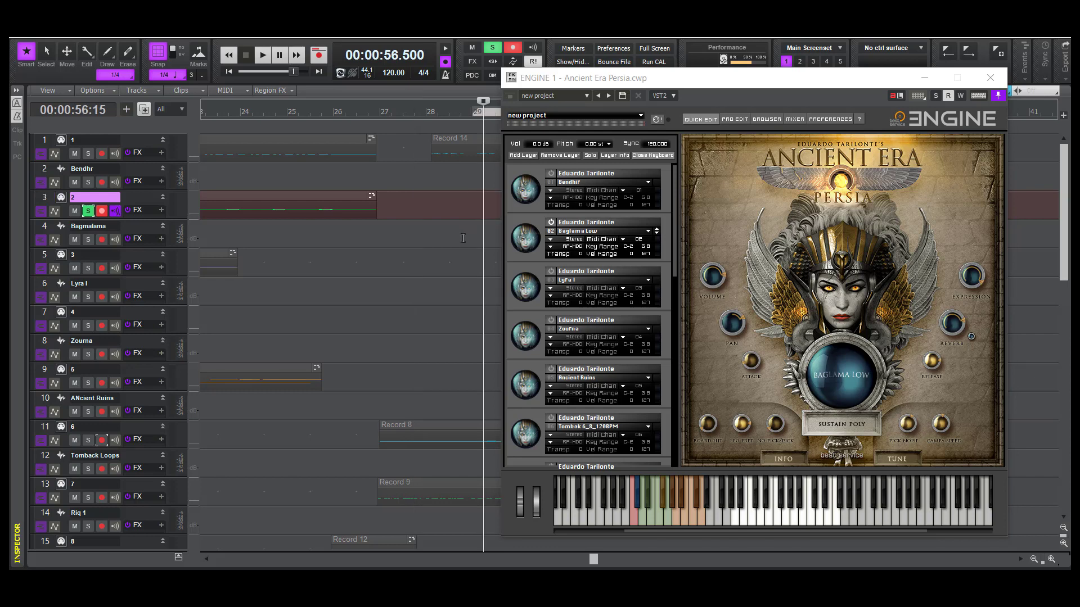
# Make track 1 the active track and turn off the solo on track 3
pyautogui.click(134, 143)
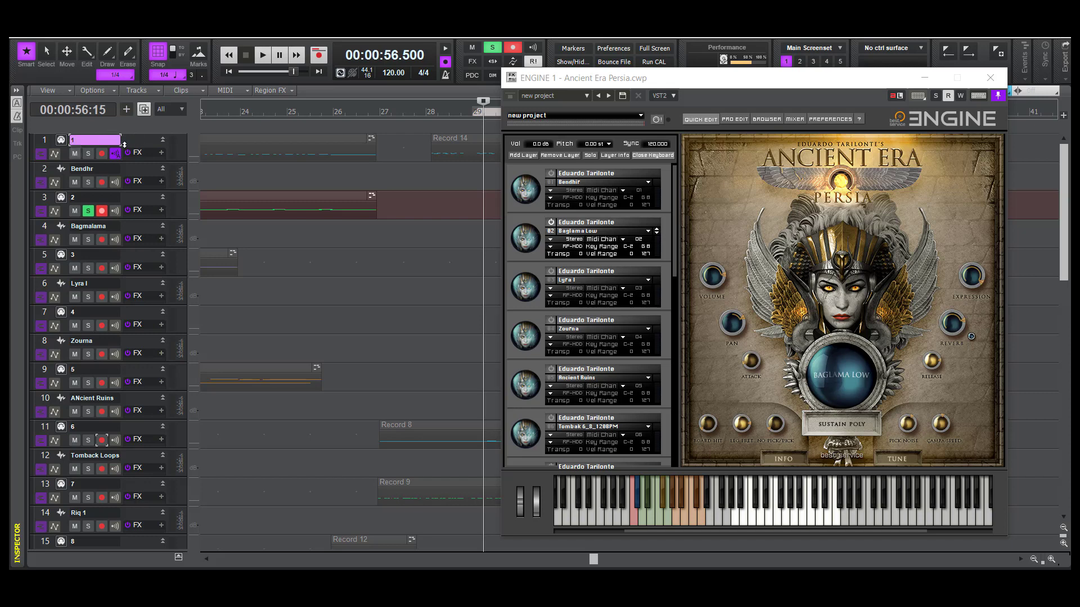
pyautogui.click(88, 212)
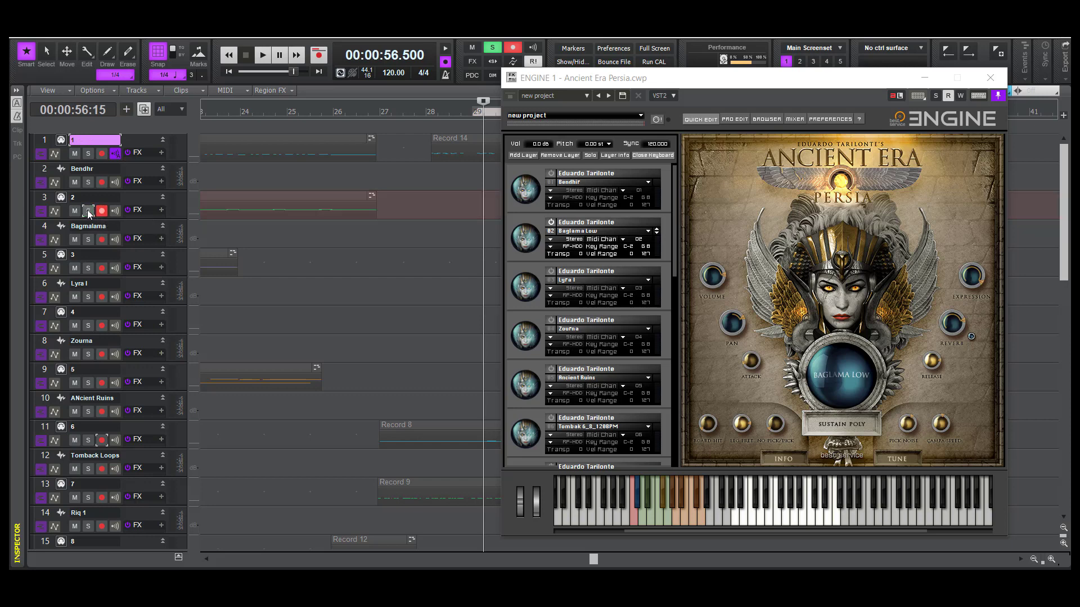
# Turn off all solos and record a Baglama Low take on track 3, starting from 50 seconds
pyautogui.click(139, 199)
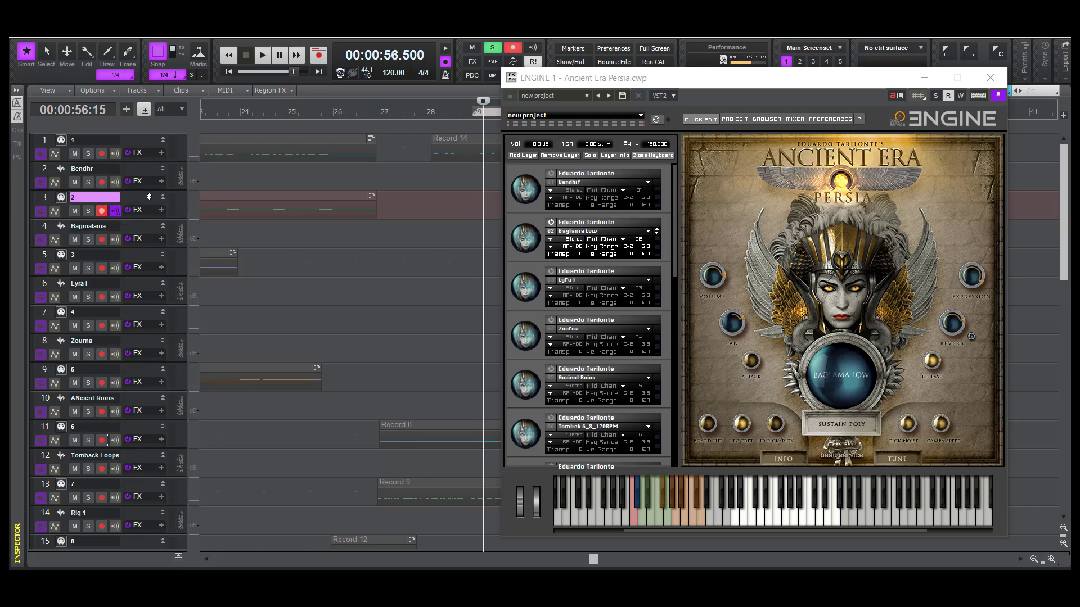
pyautogui.click(924, 78)
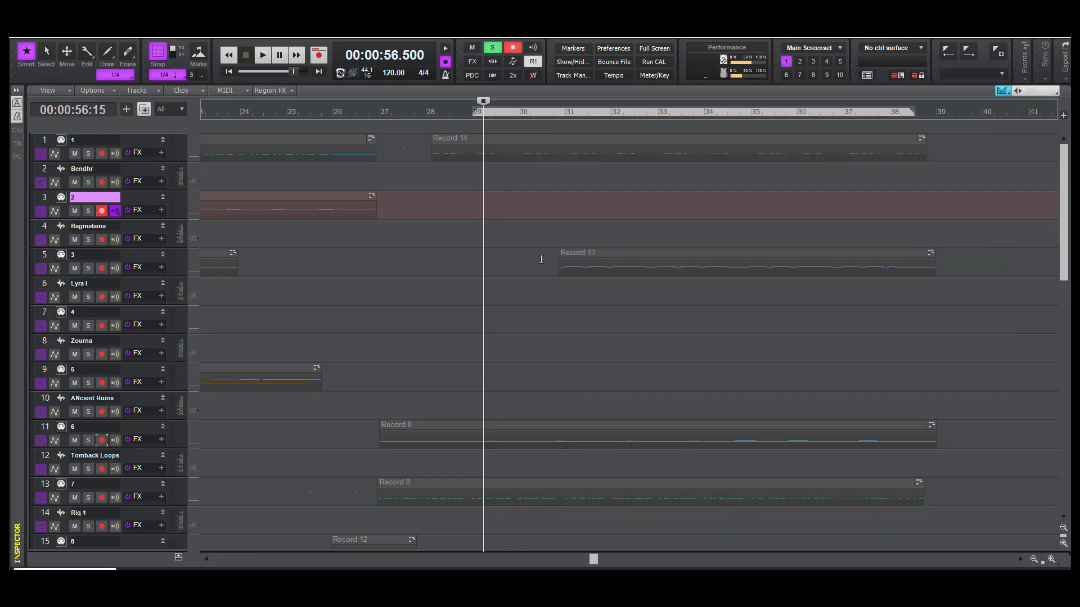
pyautogui.click(490, 51)
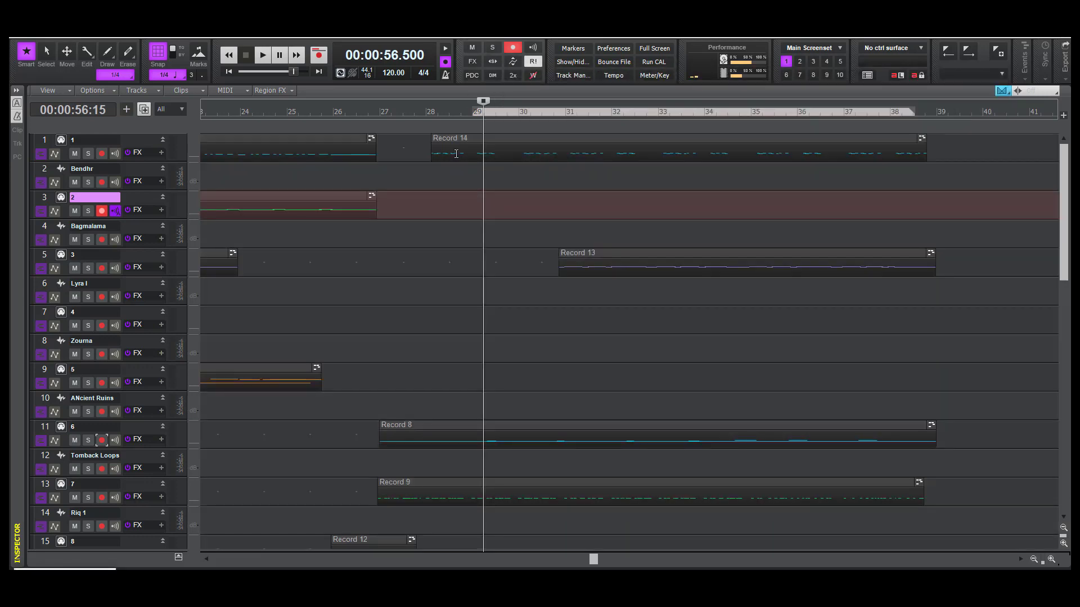
pyautogui.click(380, 277)
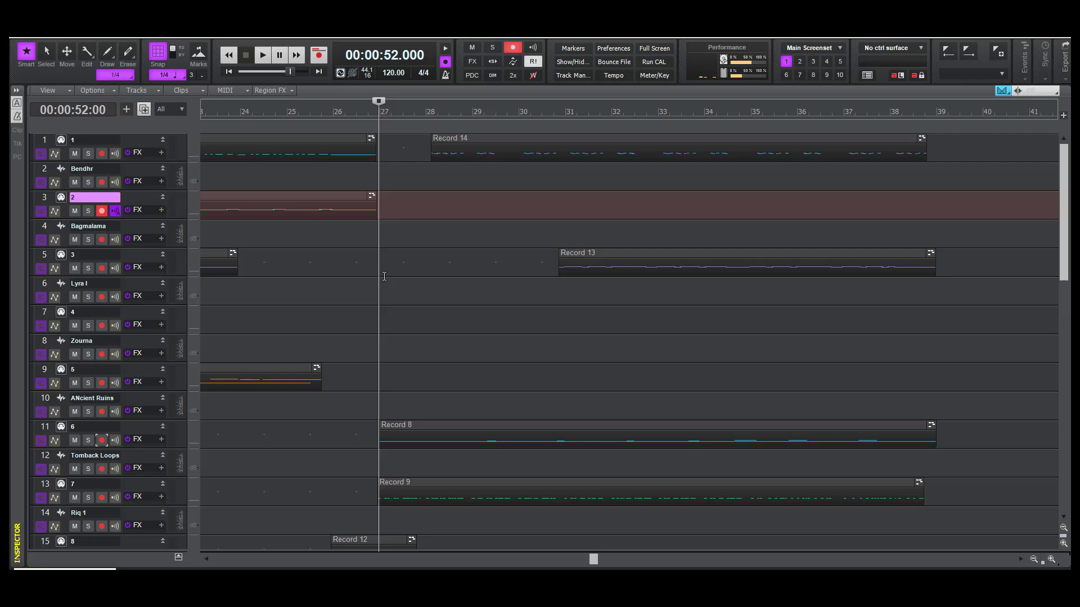
pyautogui.click(335, 311)
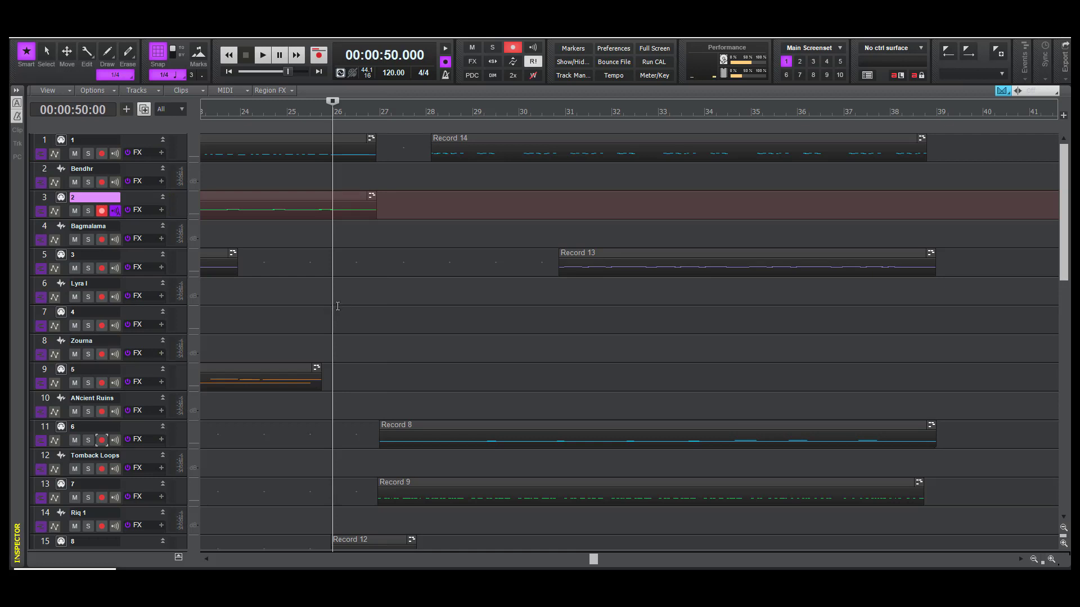
pyautogui.press('space')
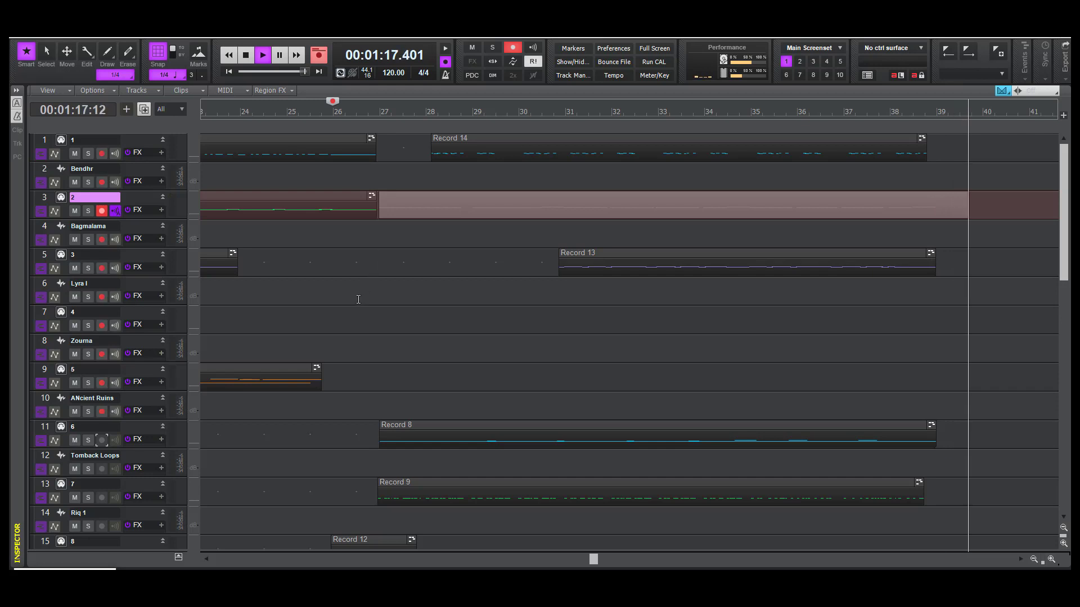
pyautogui.press('space')
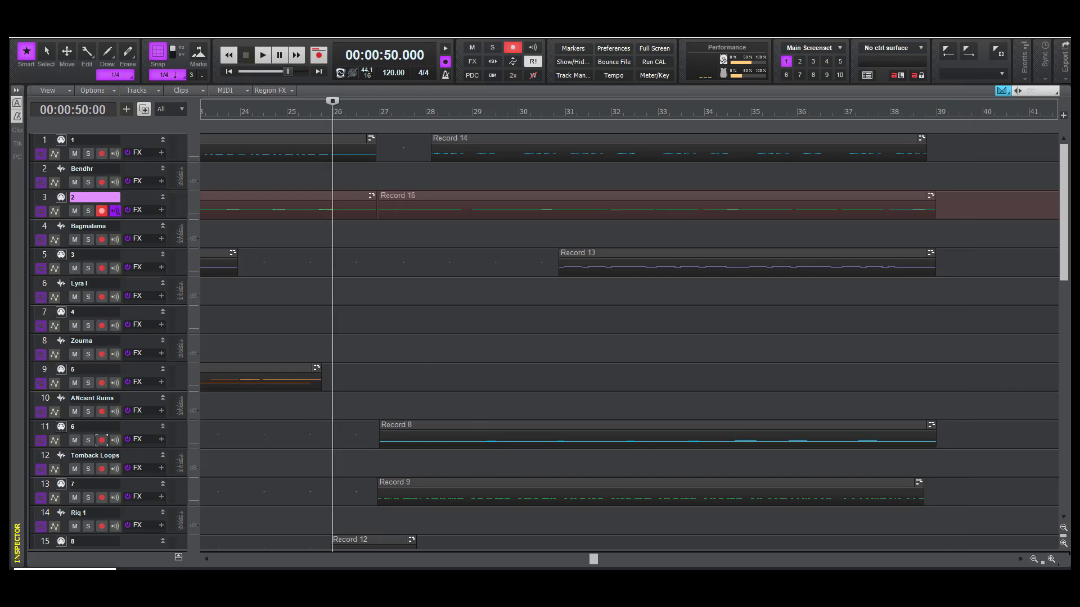
# Play back the mix from 50 seconds while checking the Baglama Low volume in ENGINE, and disarm track 3
pyautogui.hotkey('alt', 'Tab')
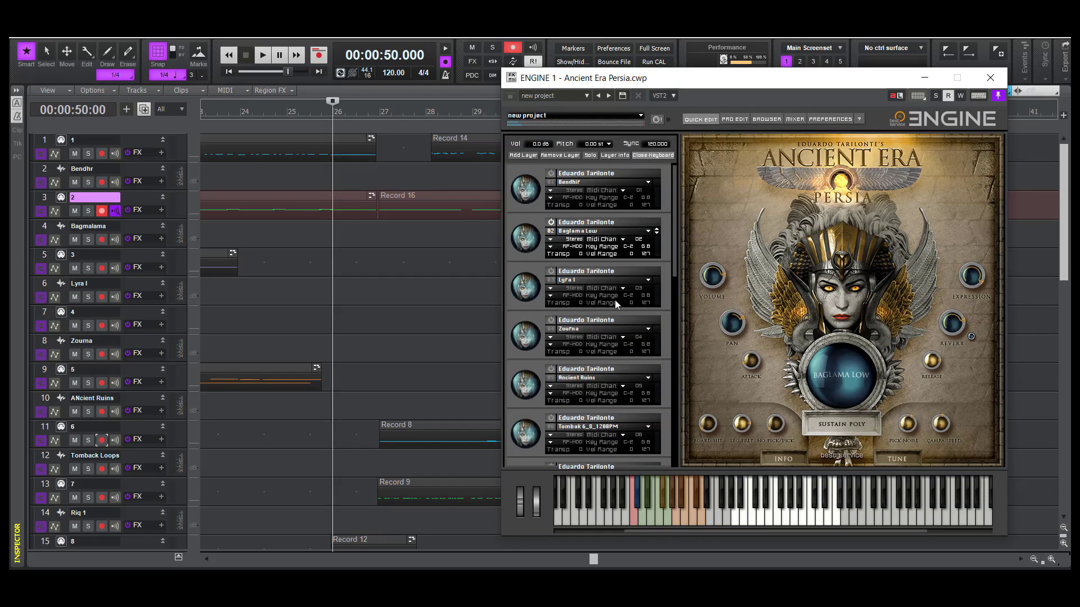
pyautogui.moveTo(733, 322)
pyautogui.moveTo(709, 276)
pyautogui.press('space')
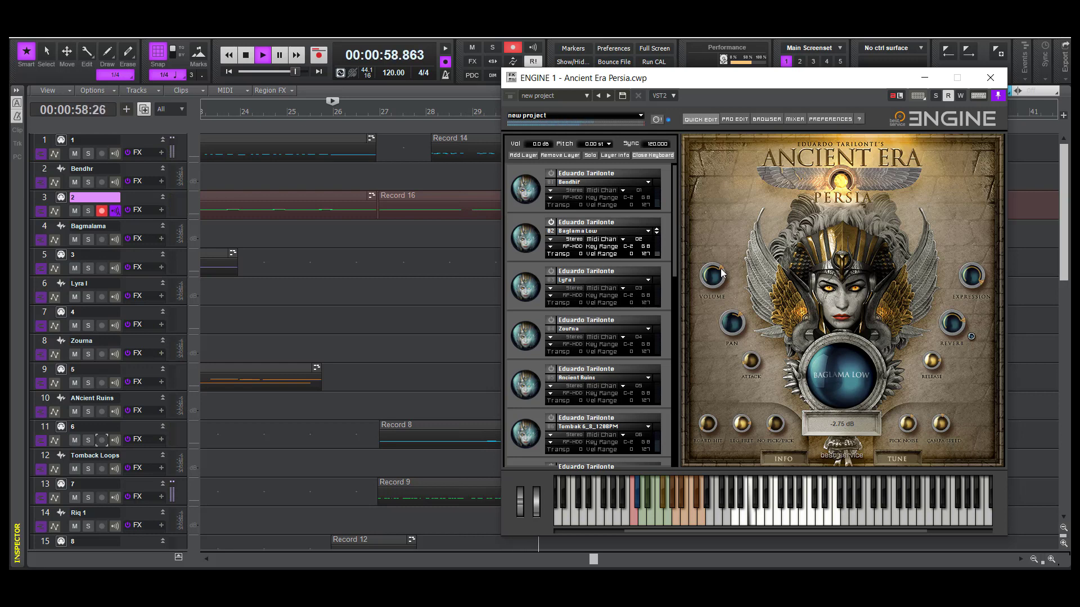
pyautogui.click(923, 79)
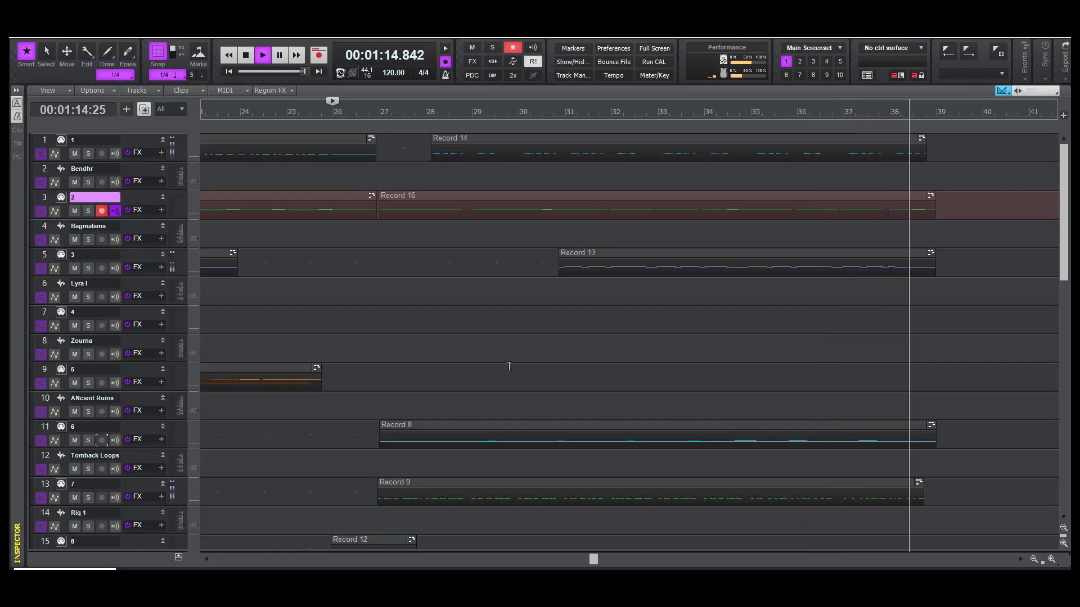
pyautogui.press('space')
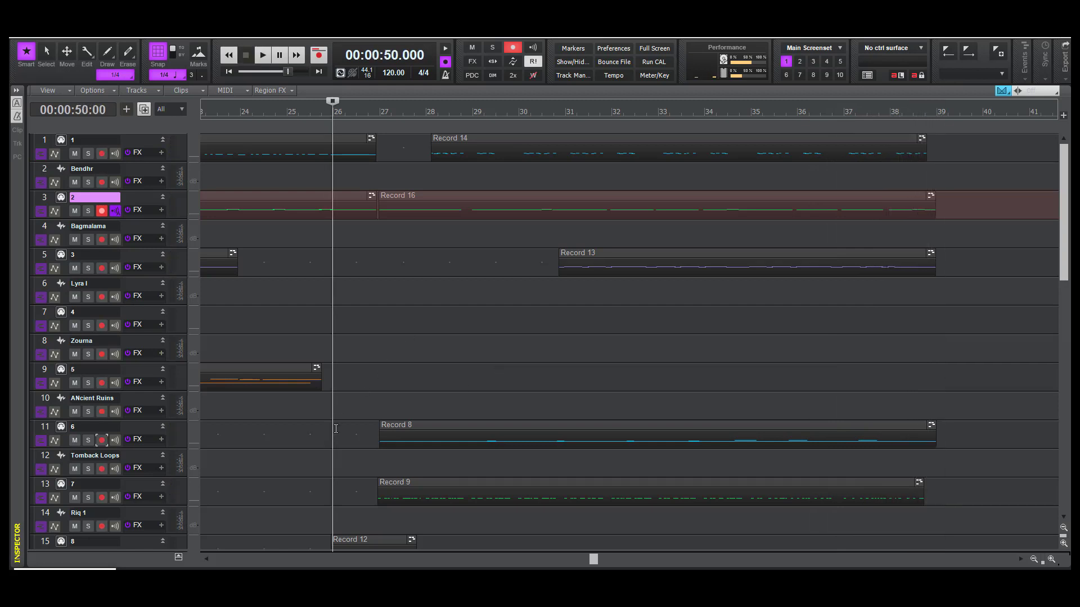
pyautogui.click(102, 211)
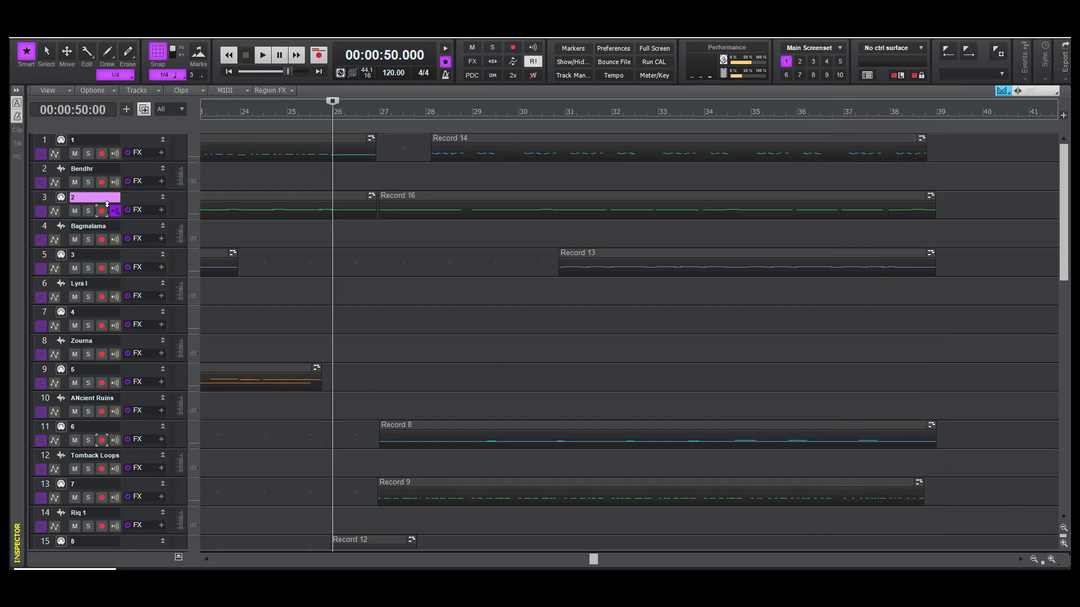
# Arm track 7, record a Zourna take starting from 1 minute 2 seconds, and disarm the track
pyautogui.click(145, 315)
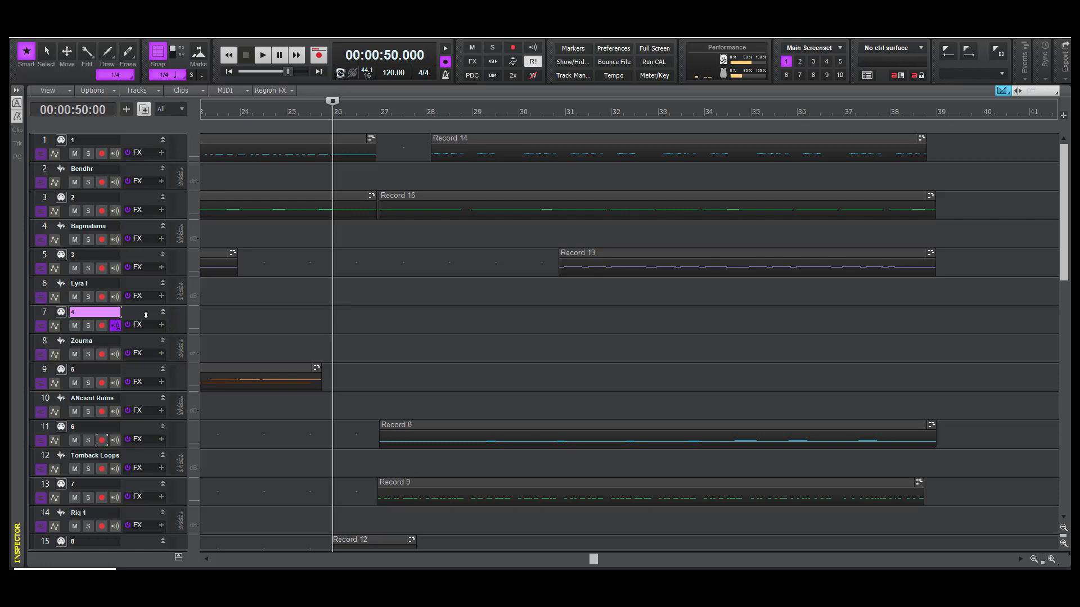
pyautogui.click(286, 471)
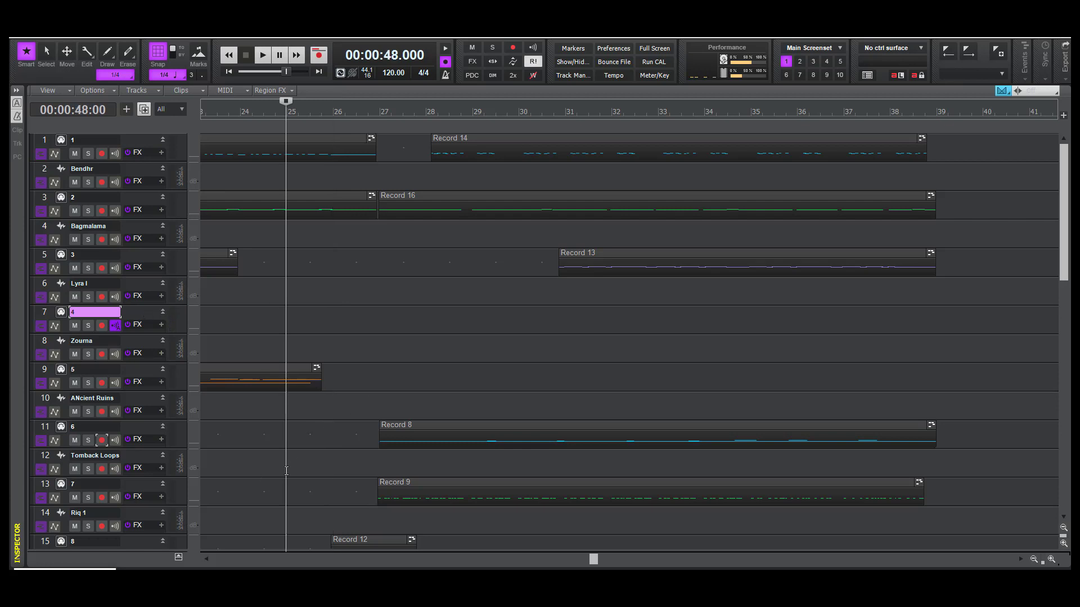
pyautogui.click(625, 352)
pyautogui.click(615, 359)
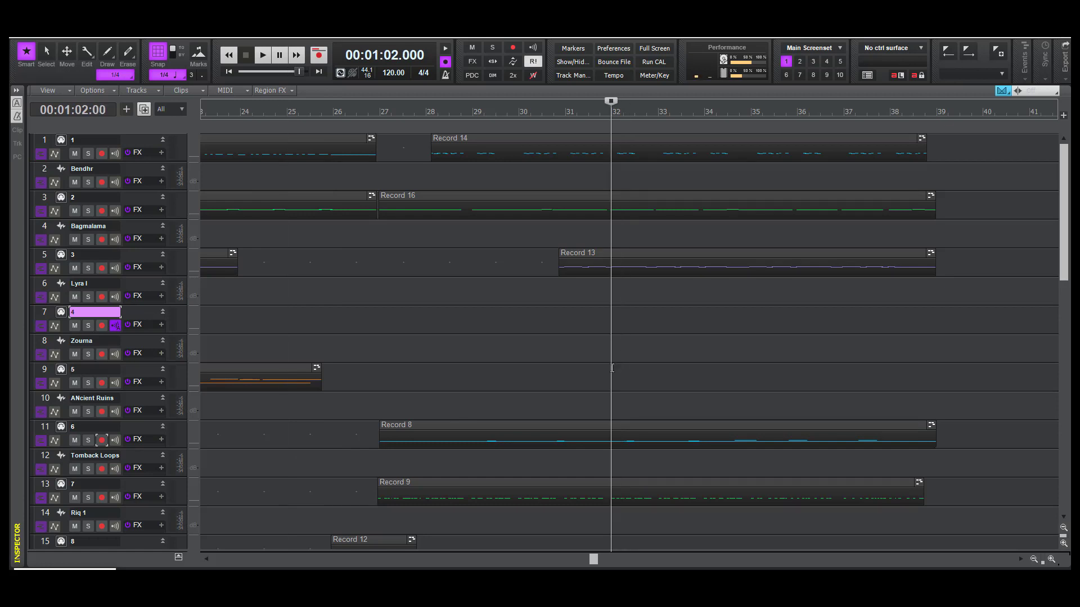
pyautogui.click(102, 327)
pyautogui.press('r')
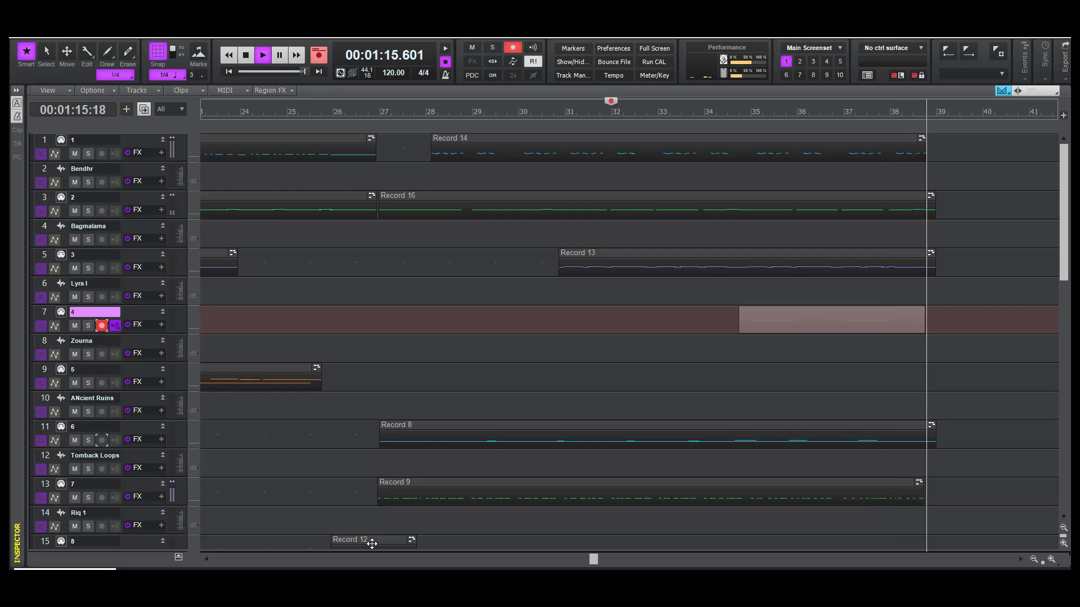
pyautogui.press('space')
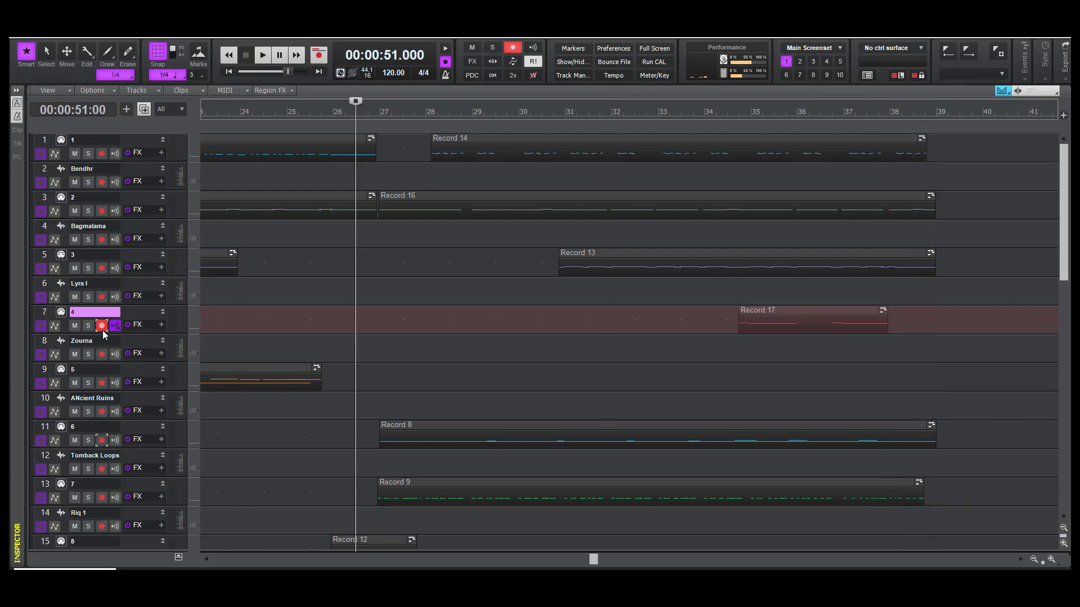
pyautogui.click(102, 327)
# Return to the start of the project and play back the whole piece to review the arrangement
pyautogui.scroll(-6, 362, 402)
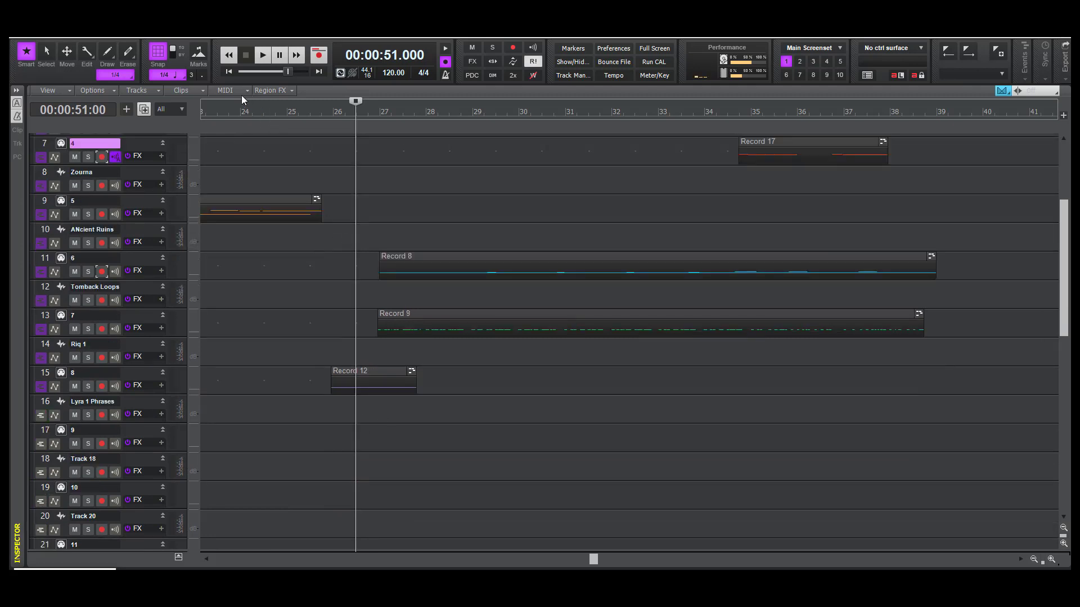
pyautogui.hotkey('ctrl', 'Home')
pyautogui.scroll(6, 294, 342)
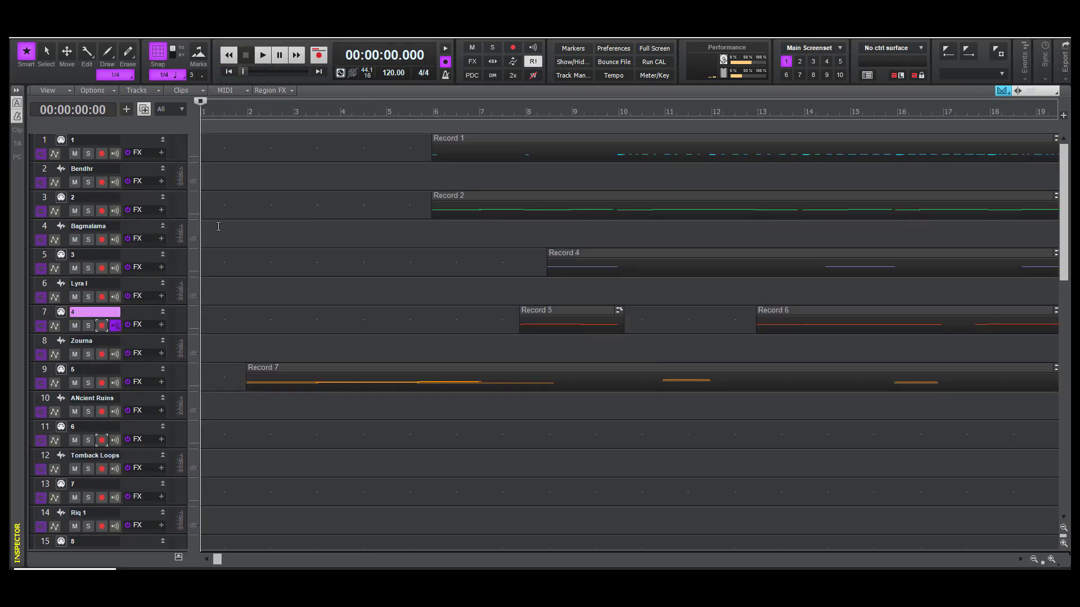
pyautogui.click(33, 40)
pyautogui.click(60, 124)
pyautogui.press('space')
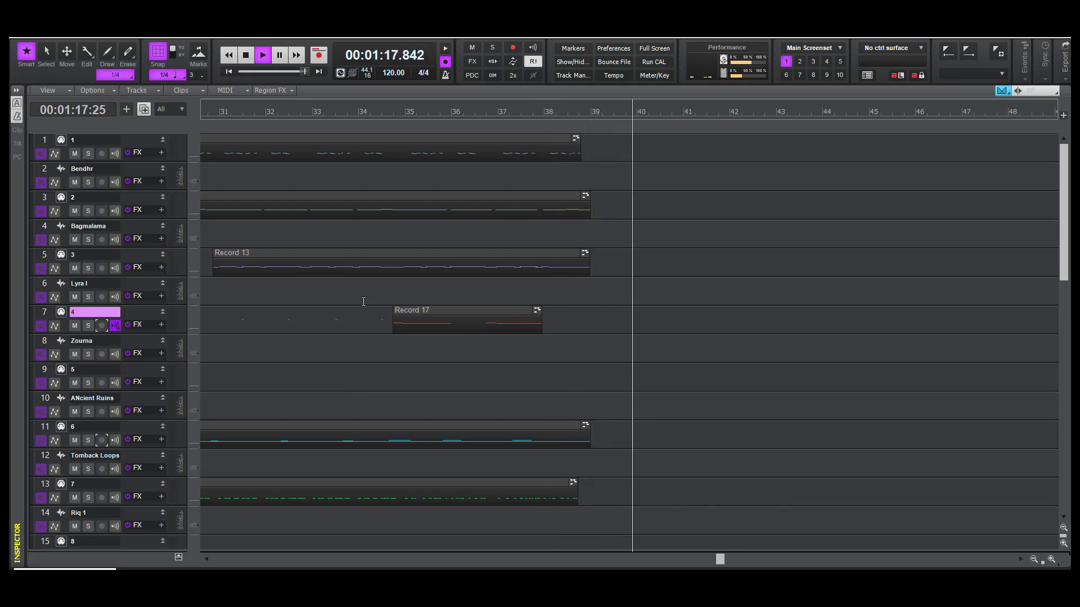
pyautogui.press('space')
# Place the playhead at 47.5 seconds, and make track 17 active and armed for recording with ENGINE open
pyautogui.moveTo(716, 561); pyautogui.dragTo(547, 558)
pyautogui.scroll(-3, 356, 423)
pyautogui.scroll(-3, 355, 423)
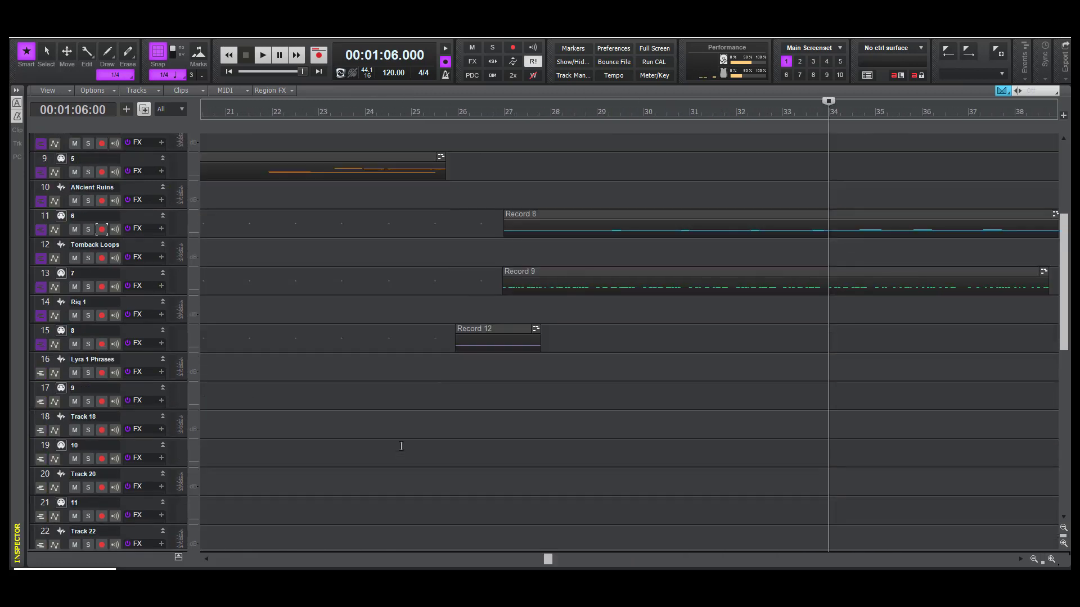
pyautogui.click(403, 423)
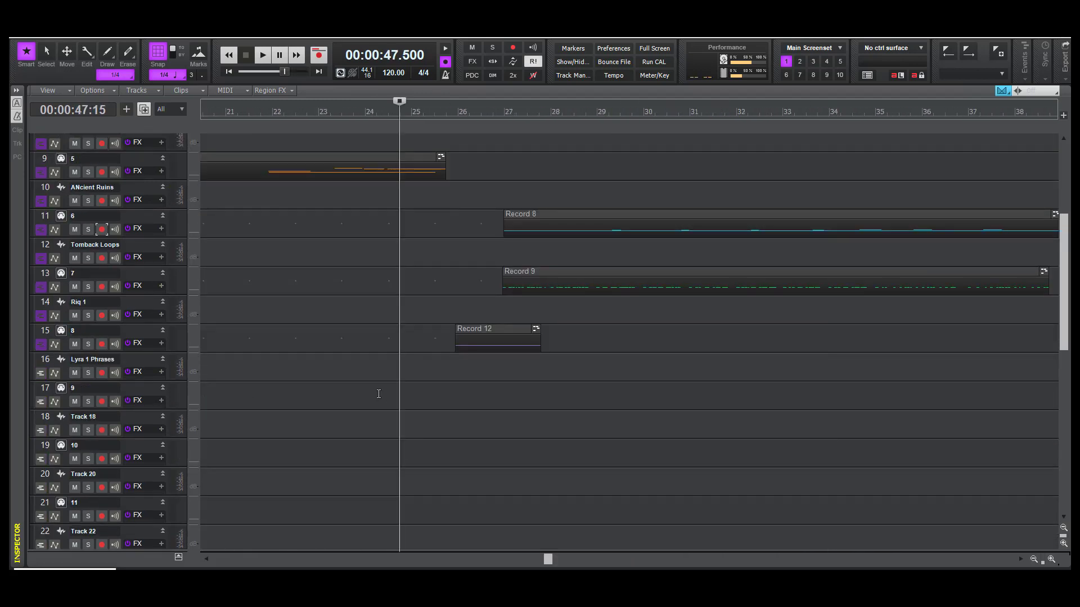
pyautogui.scroll(2, 417, 367)
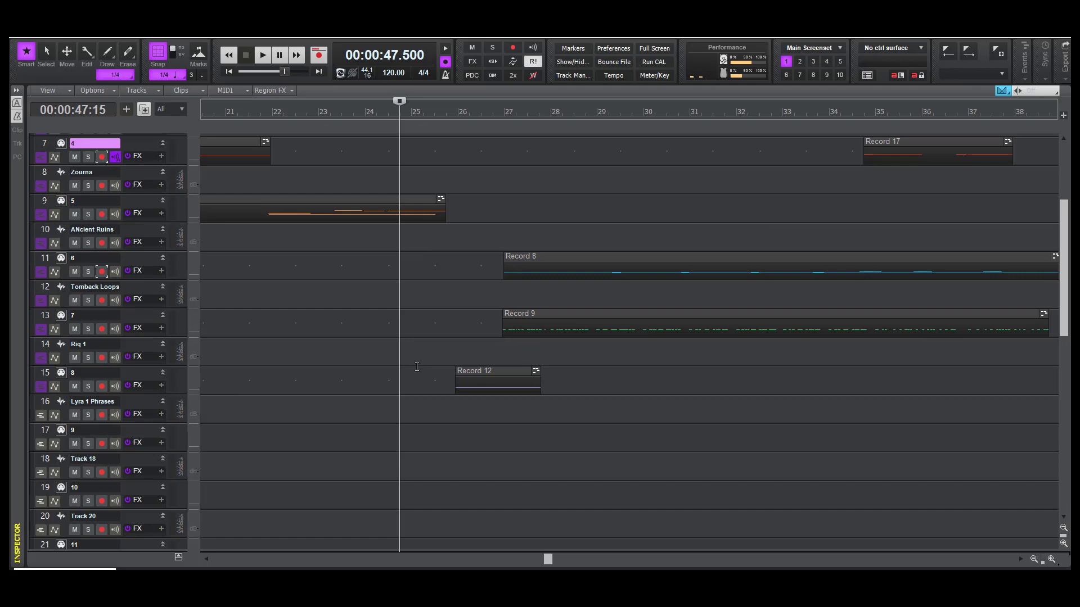
pyautogui.click(140, 430)
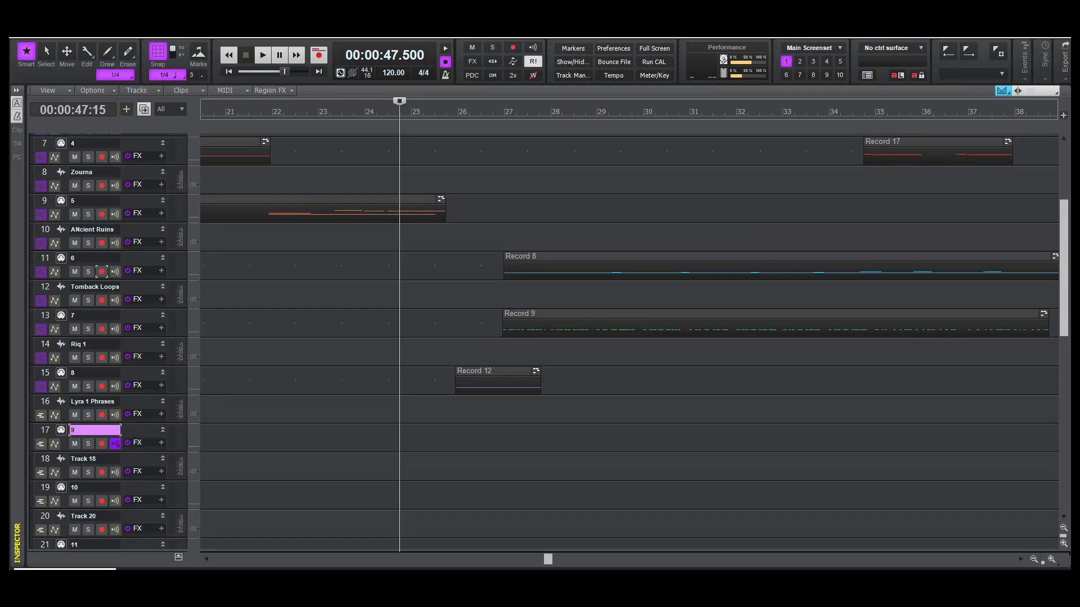
pyautogui.click(61, 545)
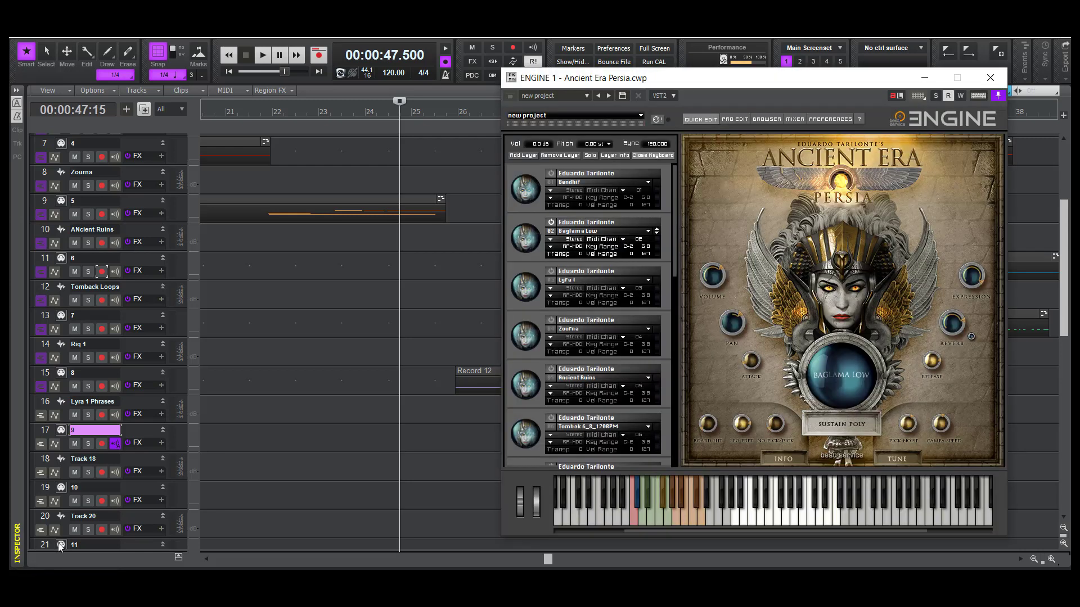
pyautogui.click(102, 444)
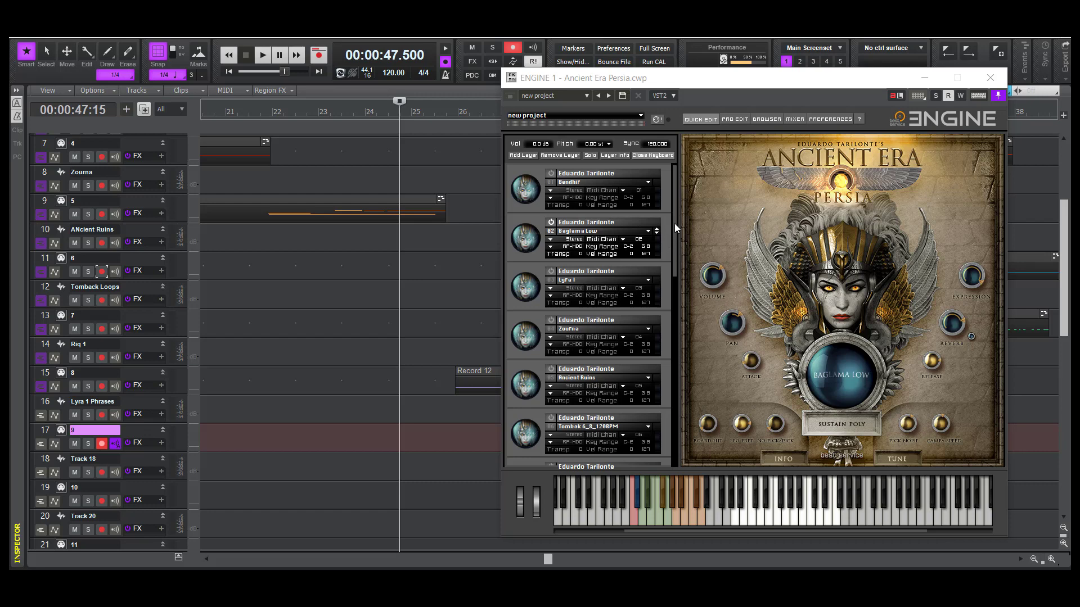
# Load the Ancient Era Persia soundscape Oasis into the empty layer 9 in ENGINE and audition it through track 17
pyautogui.moveTo(674, 224); pyautogui.dragTo(675, 312)
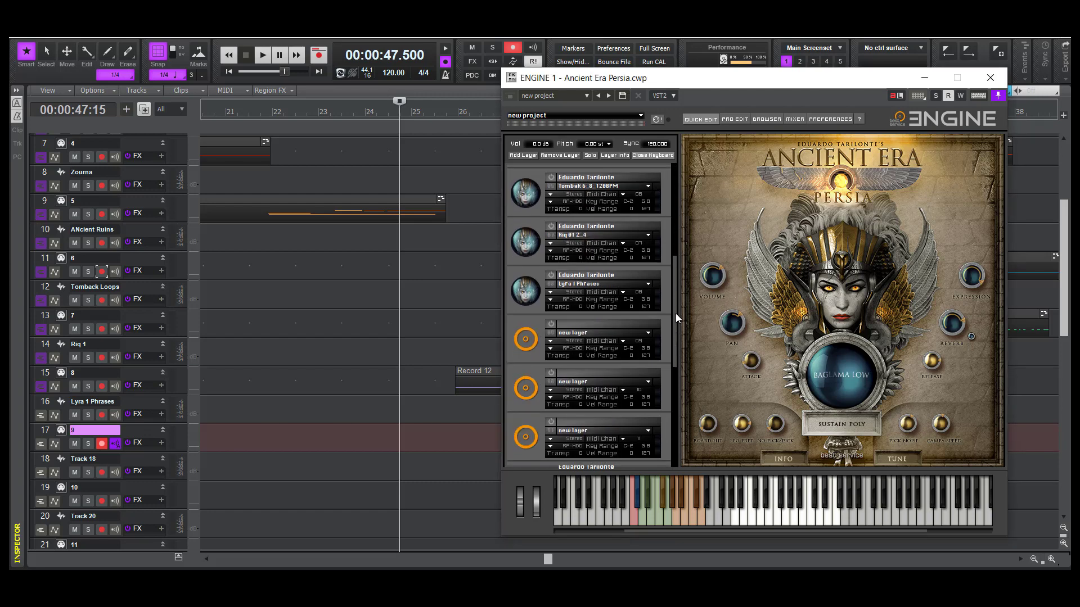
pyautogui.click(644, 333)
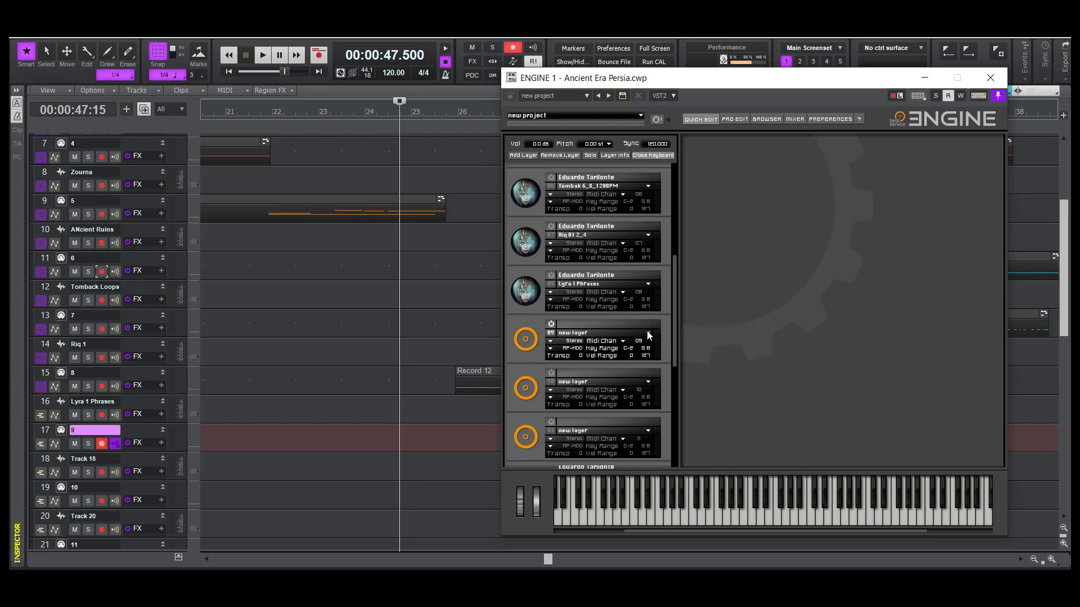
pyautogui.click(649, 333)
pyautogui.moveTo(634, 301)
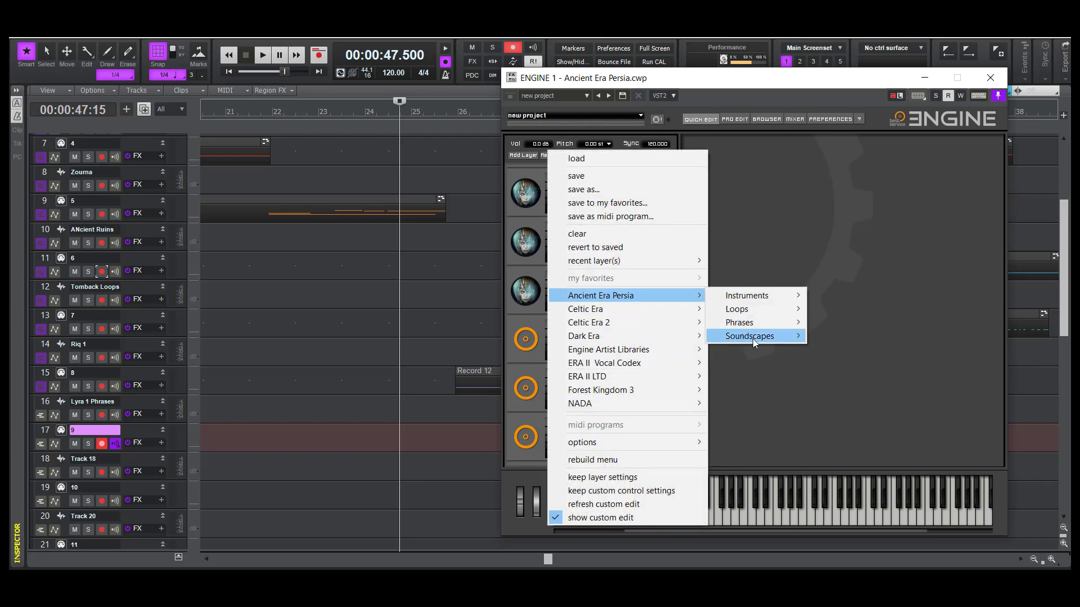
pyautogui.moveTo(753, 339)
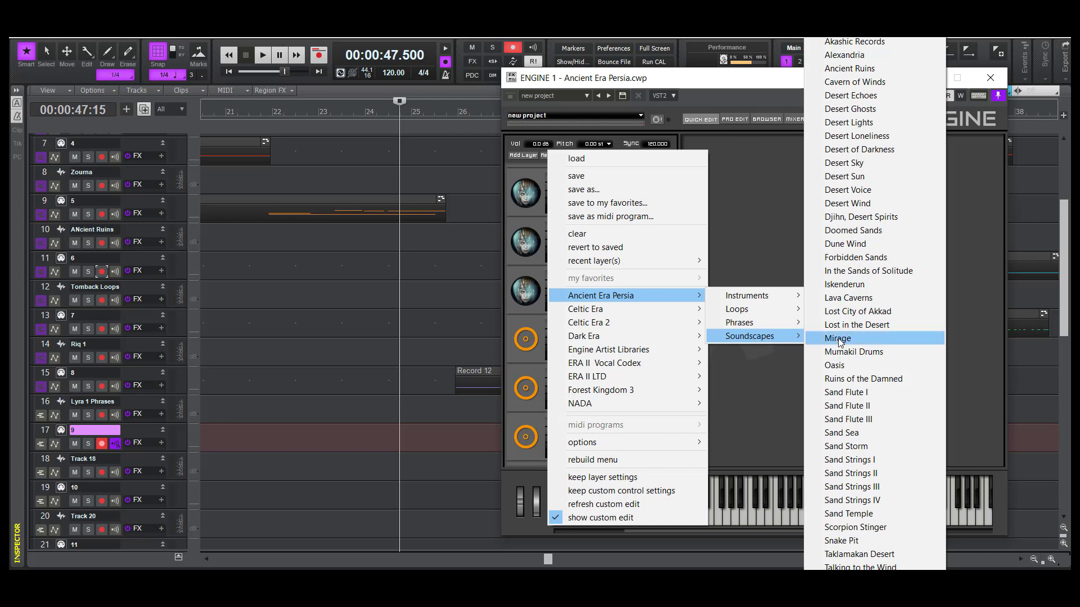
pyautogui.scroll(-2, 867, 304)
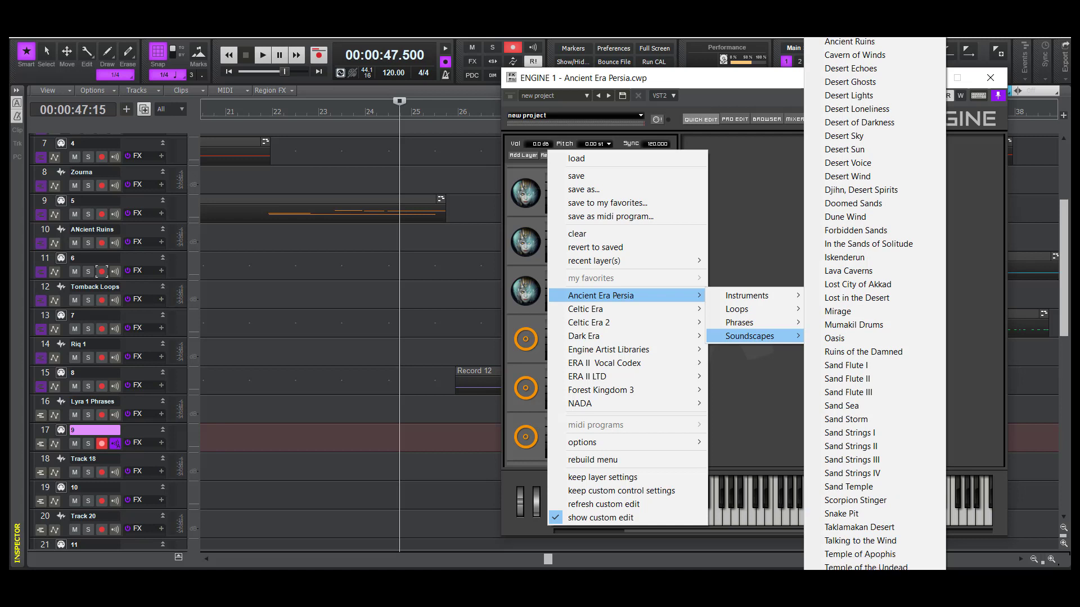
pyautogui.scroll(-1, 868, 303)
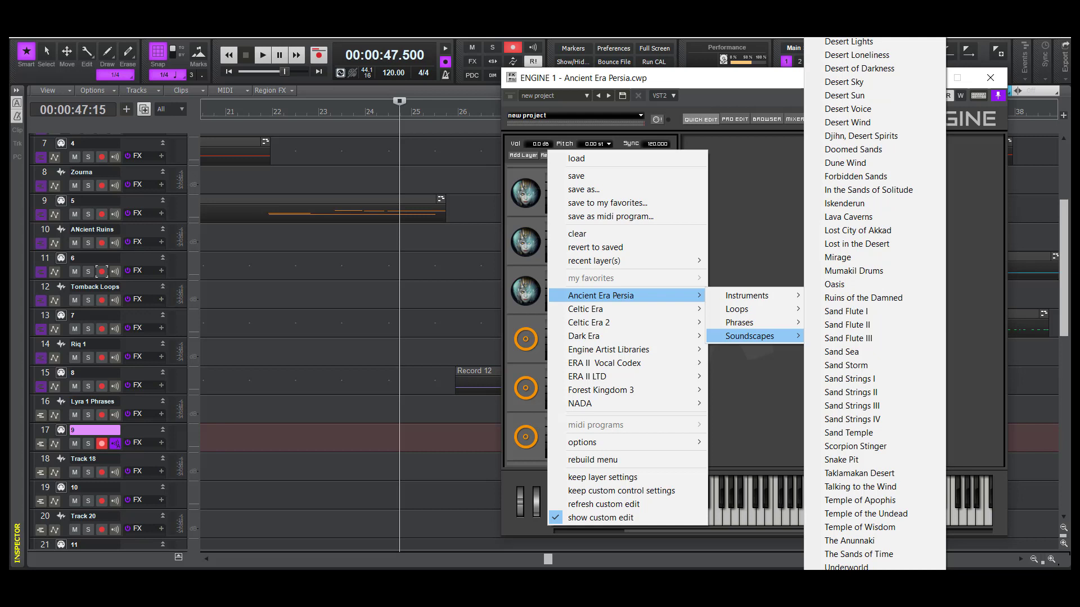
pyautogui.click(840, 287)
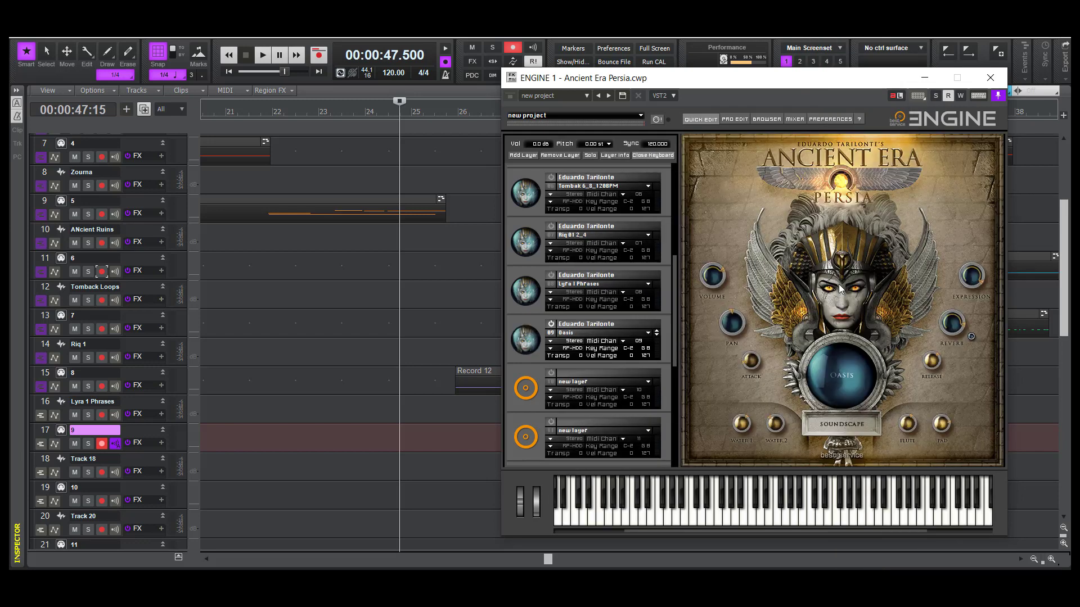
pyautogui.click(135, 431)
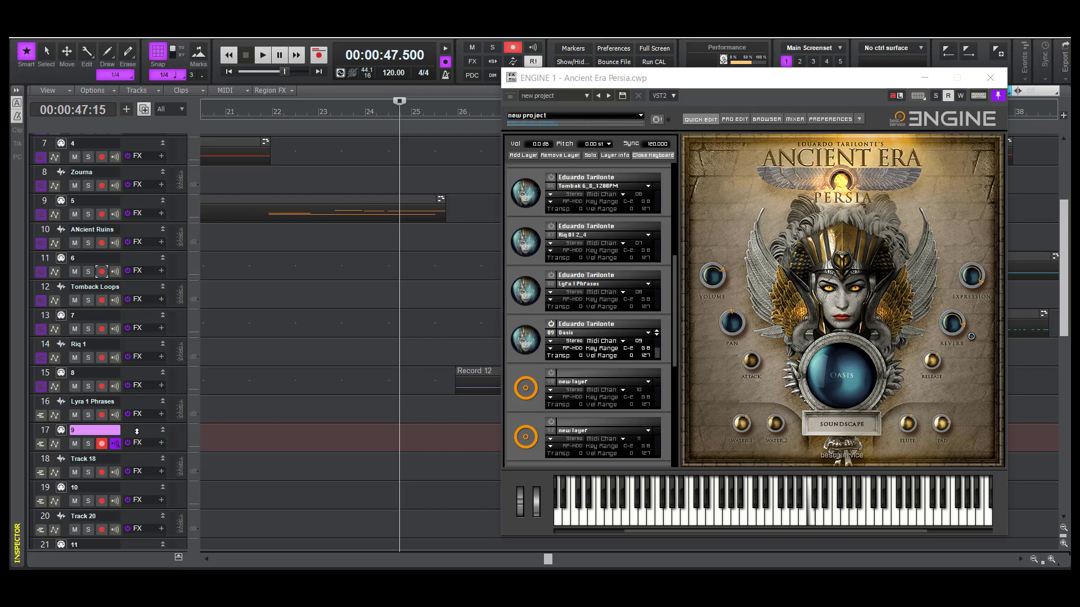
pyautogui.scroll(1, 169, 394)
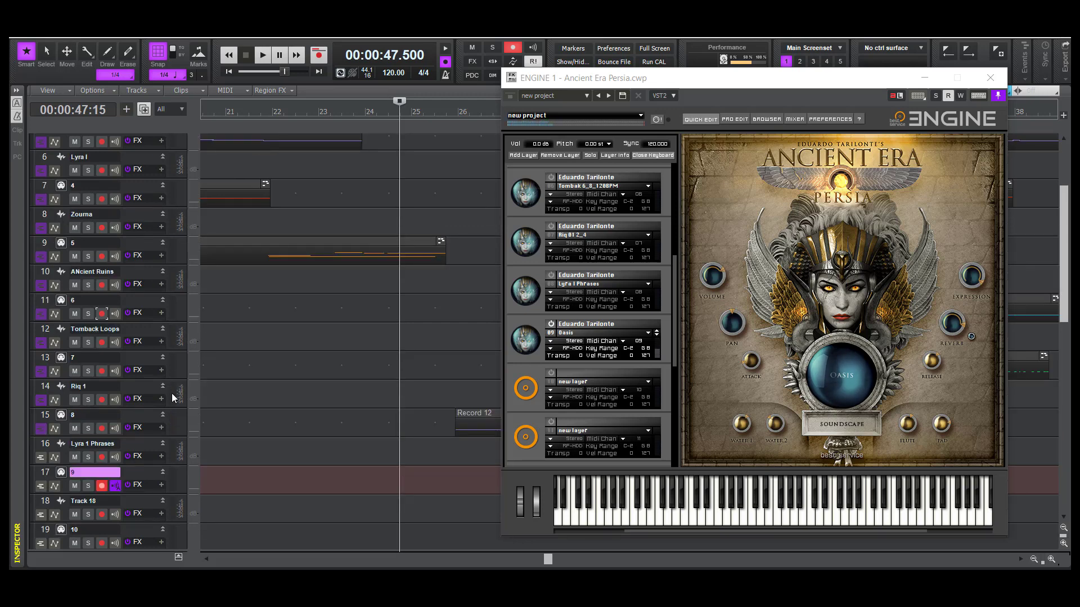
# Replace the soundscape in ENGINE layer 9 with the Ancient Era Persia soundscape Whispering Desert
pyautogui.click(649, 334)
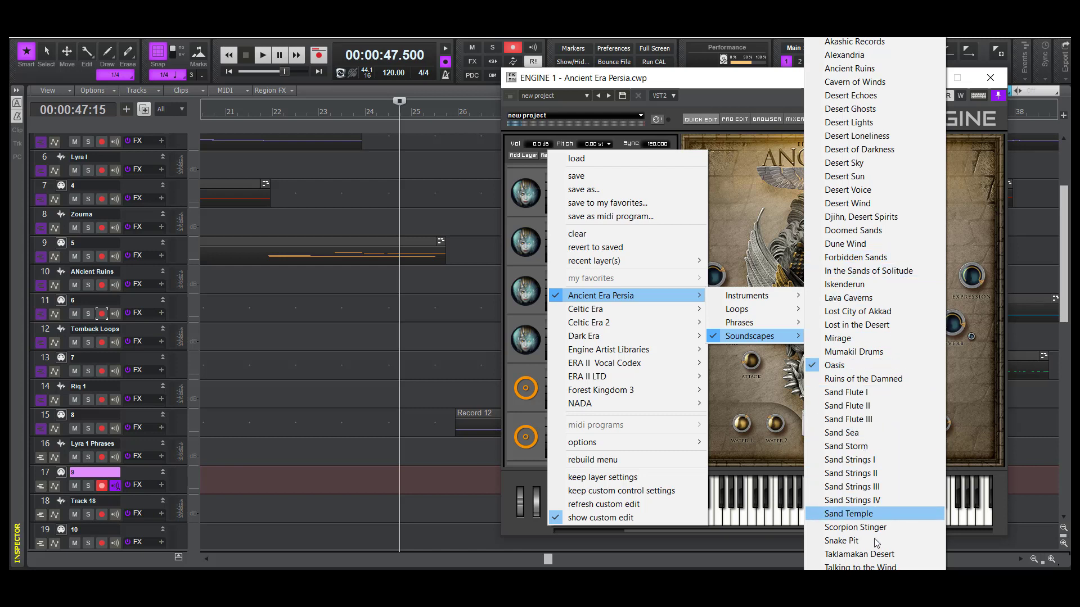
pyautogui.scroll(-7, 869, 304)
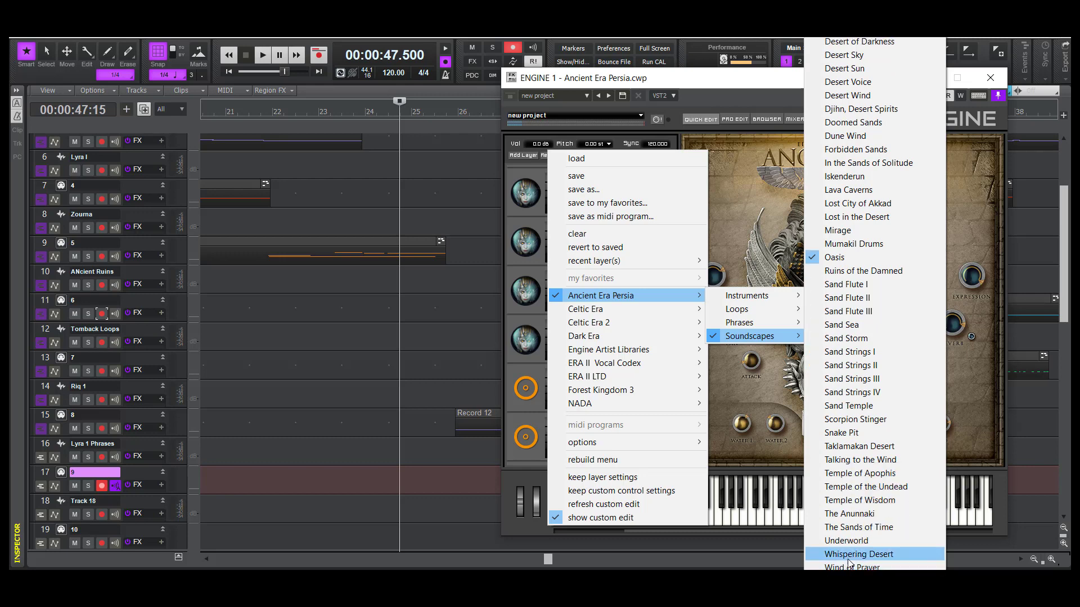
pyautogui.click(859, 565)
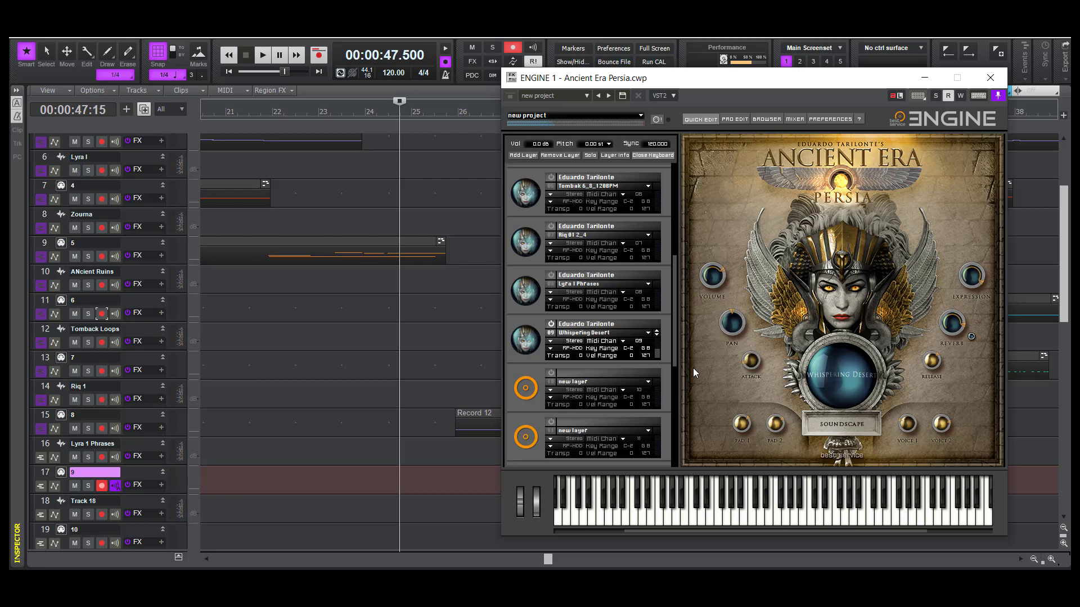
# Minimise ENGINE to return to the track view and place the playhead at 48 seconds
pyautogui.click(925, 78)
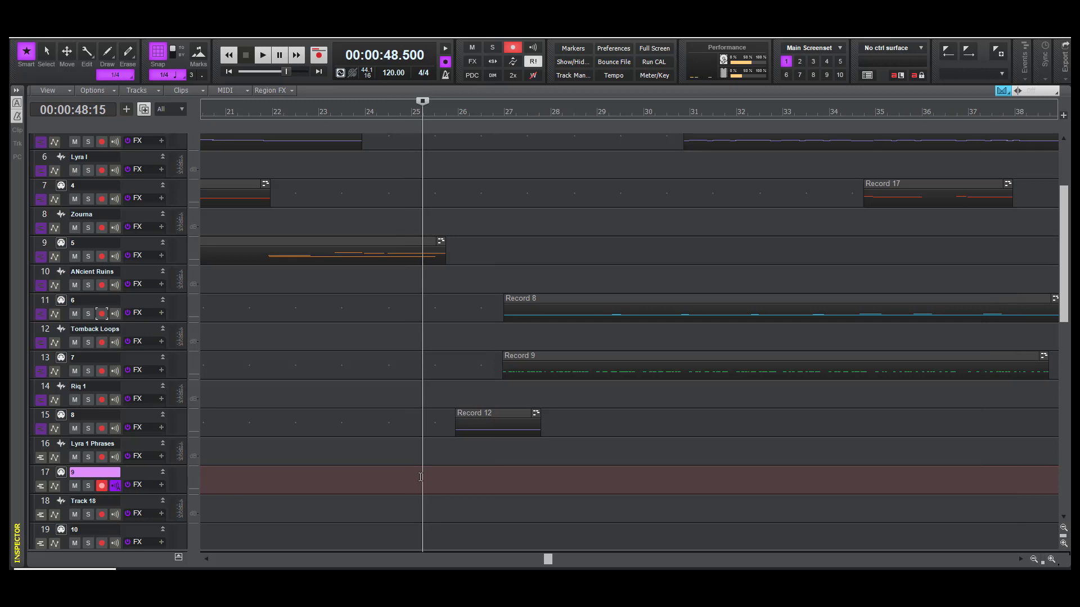
pyautogui.press('space')
pyautogui.click(411, 487)
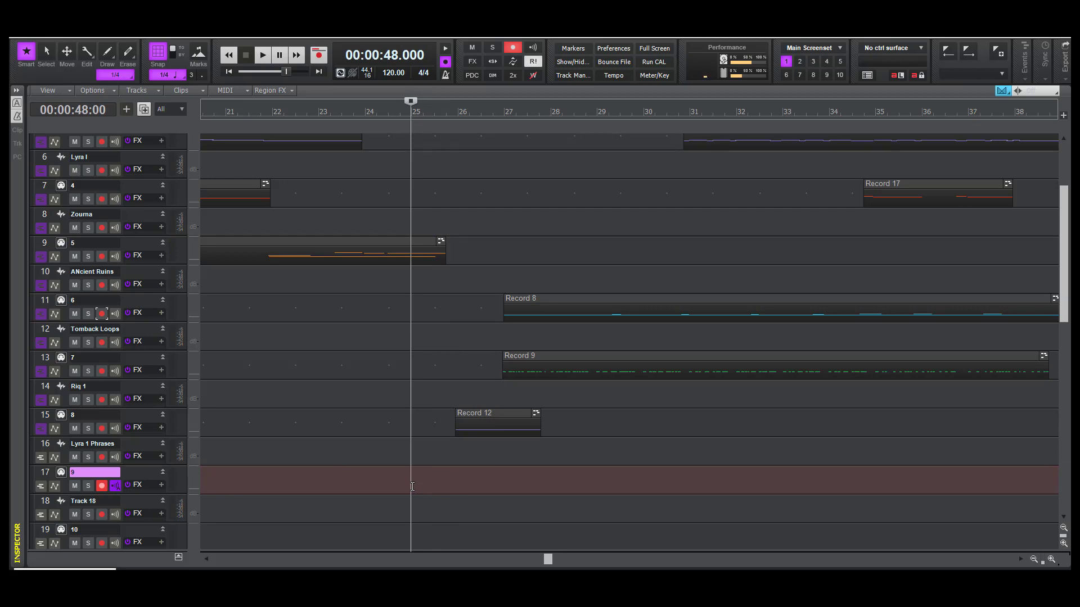
# Record a Whispering Desert take on track 17 from 48 seconds, then undo the recording
pyautogui.press('space')
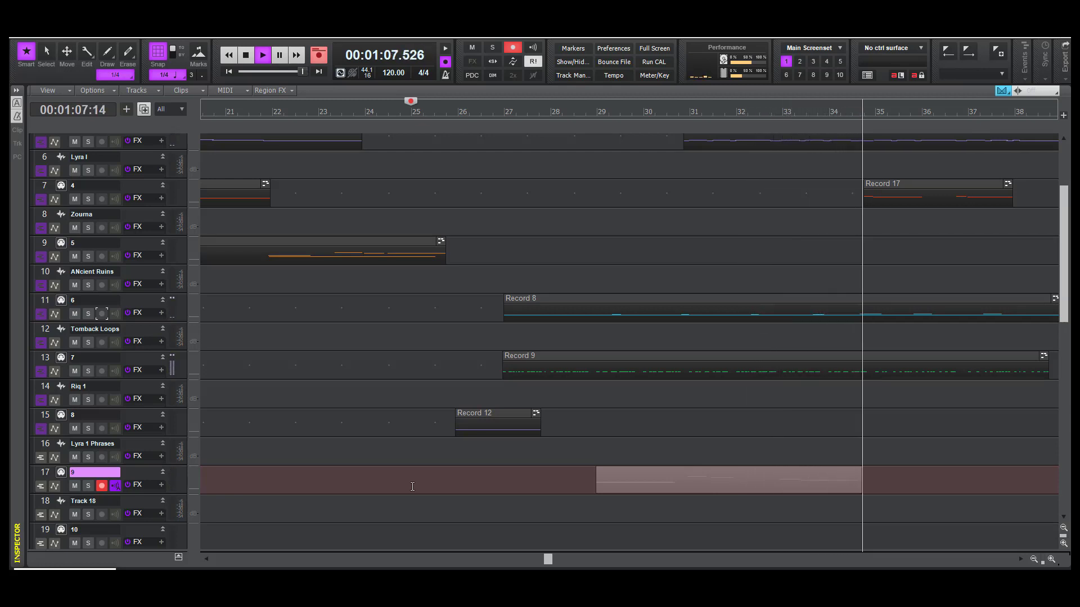
pyautogui.press('space')
pyautogui.hotkey('ctrl', 'z')
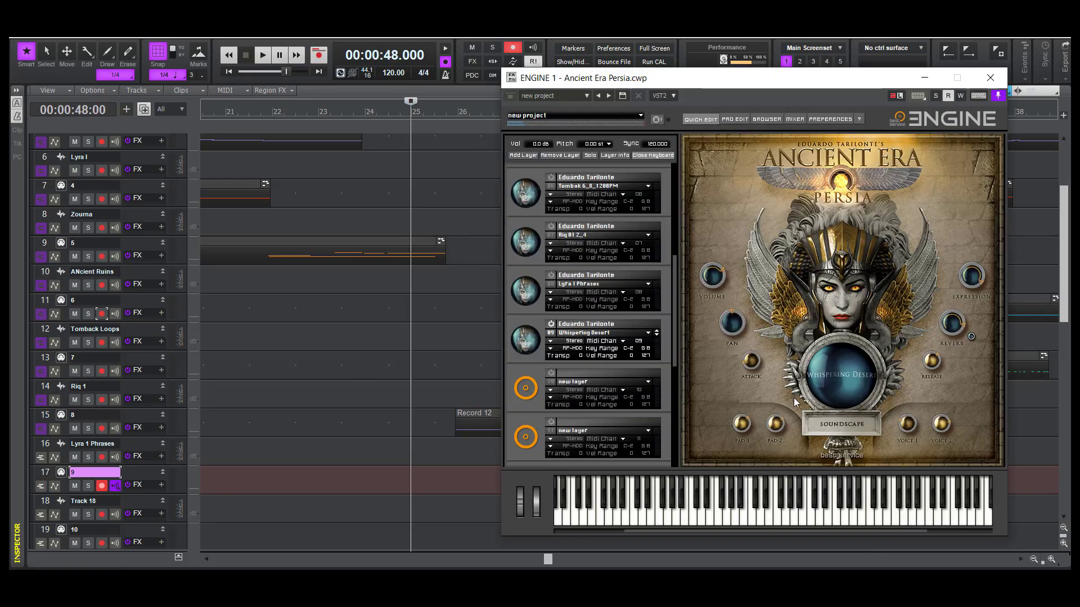
# Load the Ancient Era Persia soundscape Sand Temple into ENGINE layer 9 and audition it
pyautogui.click(649, 334)
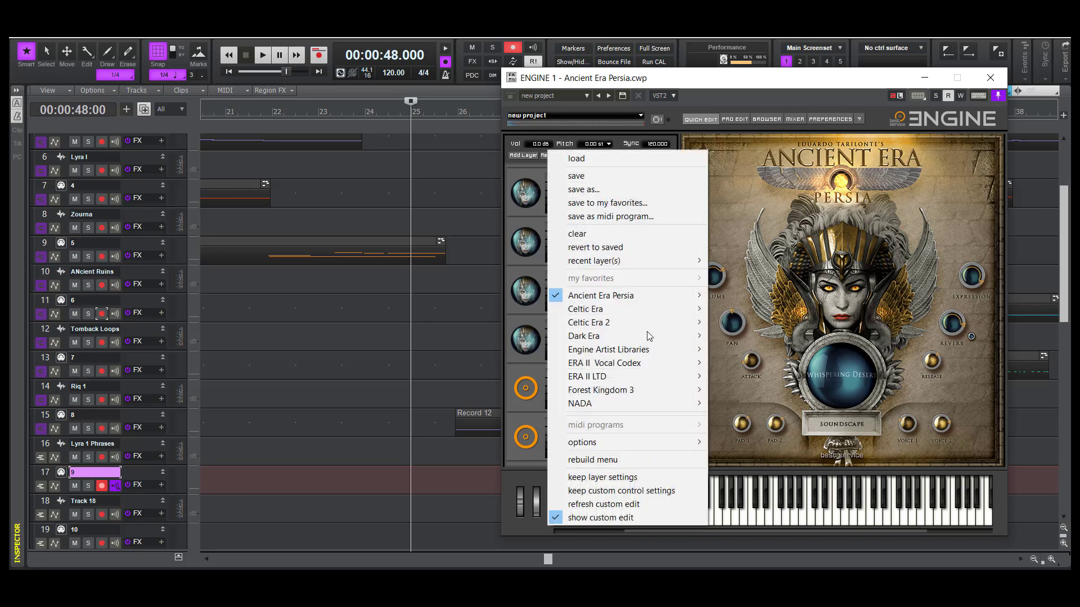
pyautogui.moveTo(664, 295)
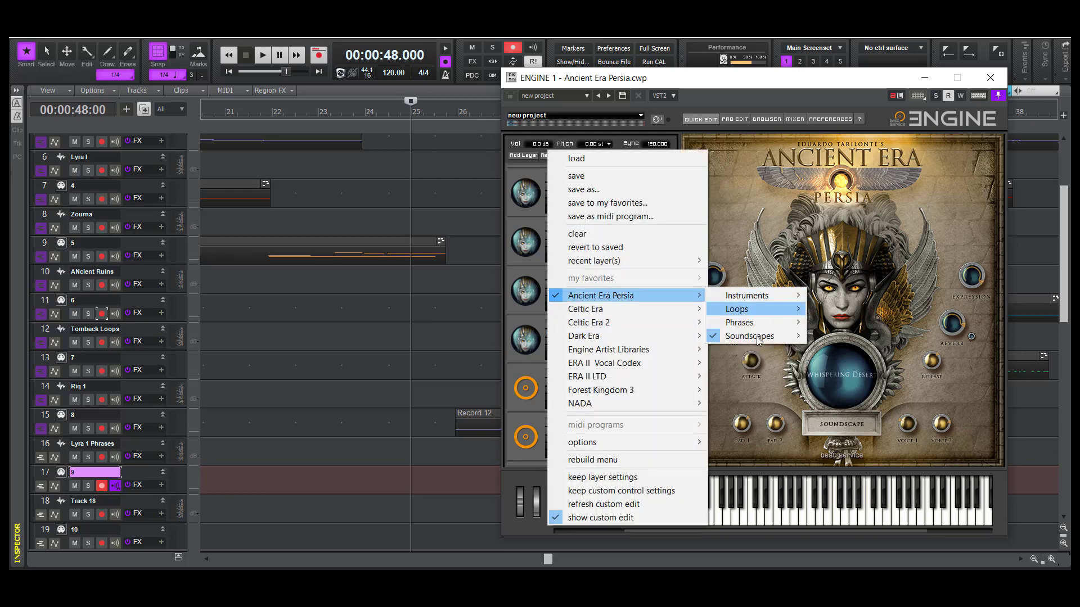
pyautogui.moveTo(757, 339)
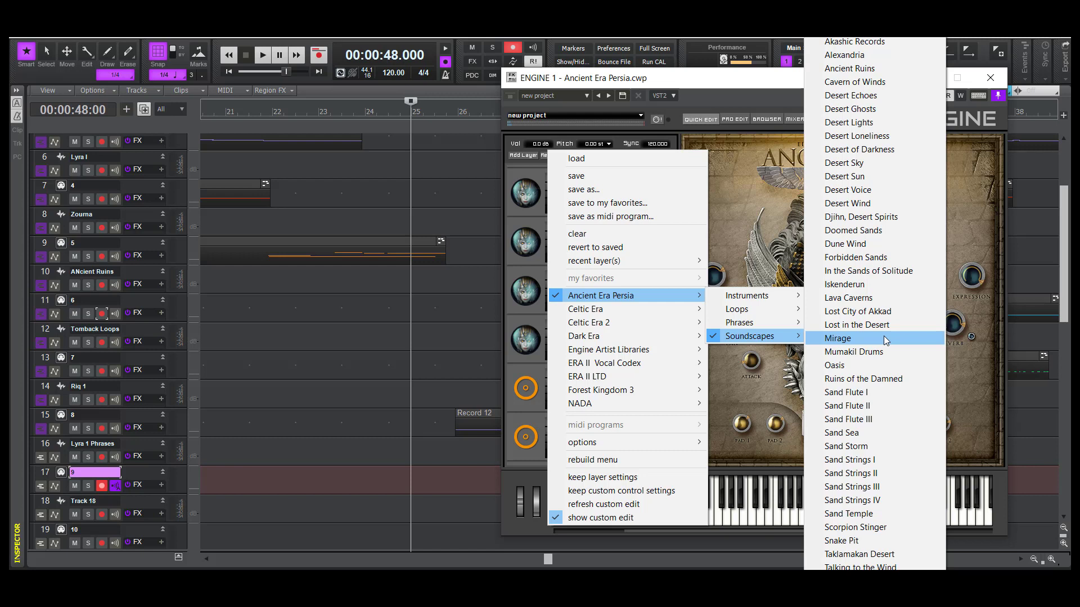
pyautogui.click(849, 514)
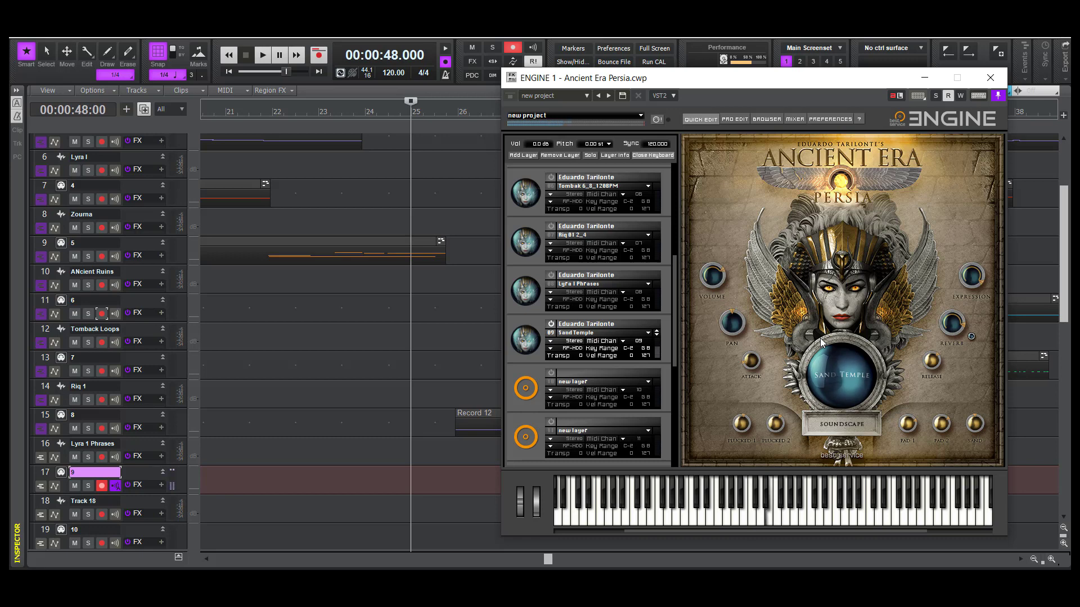
# Put ENGINE away and rename track 18 to Sand Temple
pyautogui.click(925, 78)
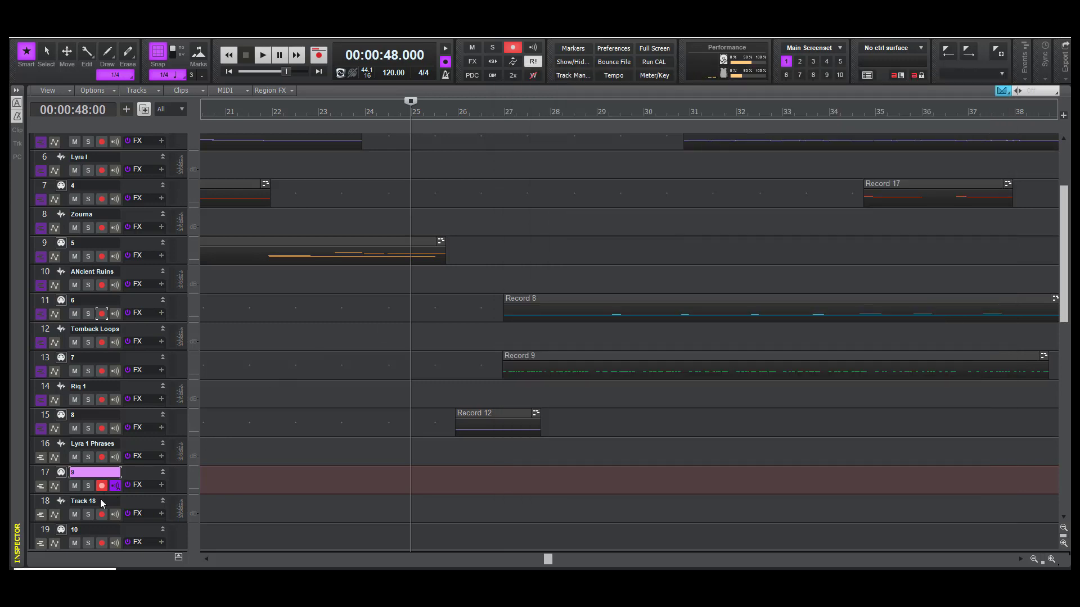
pyautogui.doubleClick(102, 502)
pyautogui.write('Sand Temple')
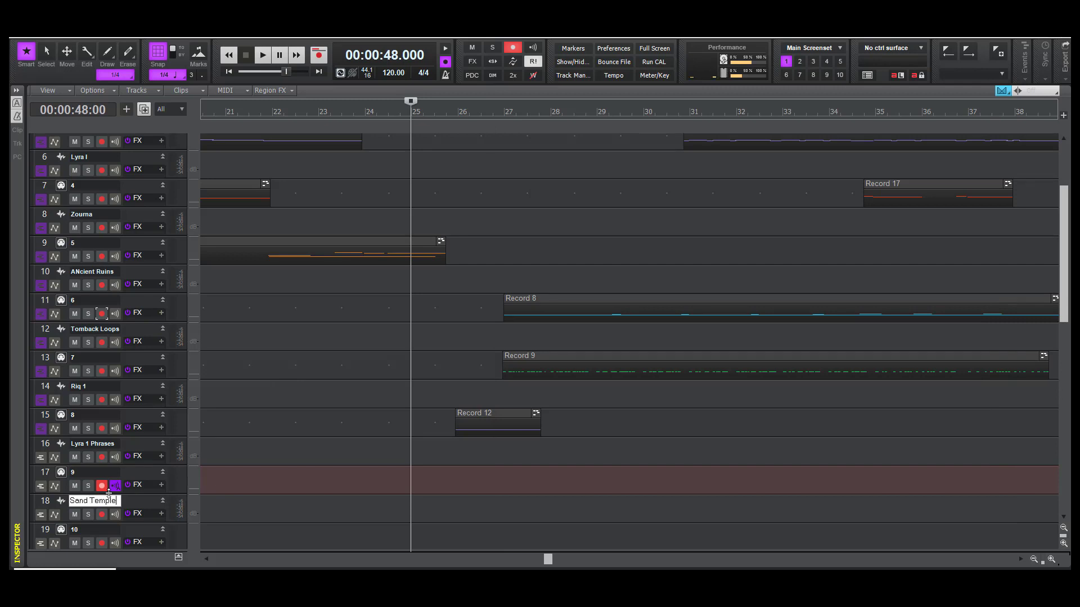
pyautogui.press('Return')
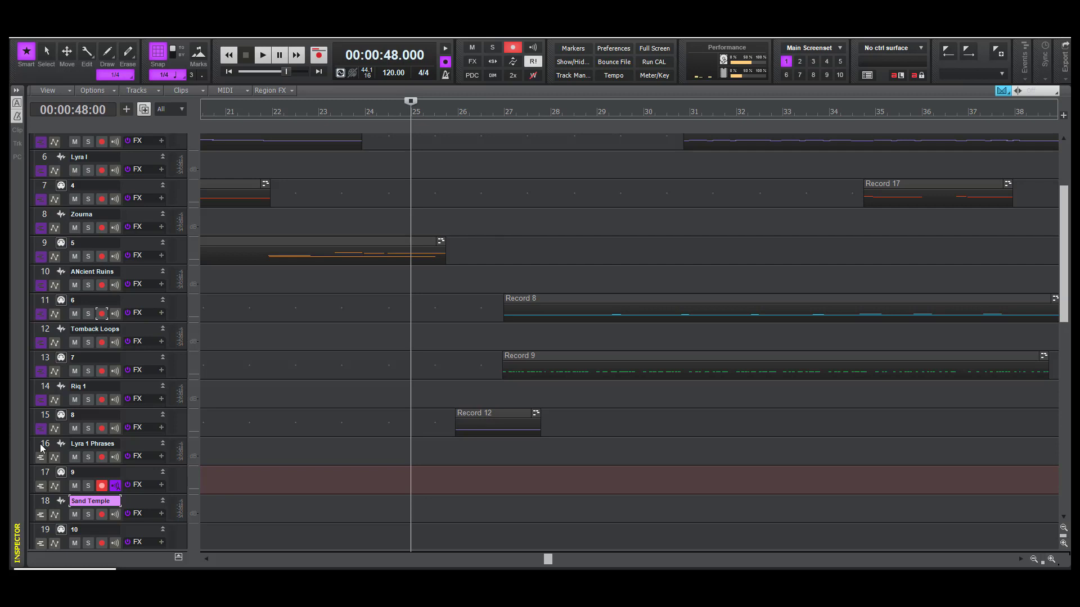
# Make track 17 active and record a Sand Temple take starting from 48 seconds
pyautogui.click(141, 477)
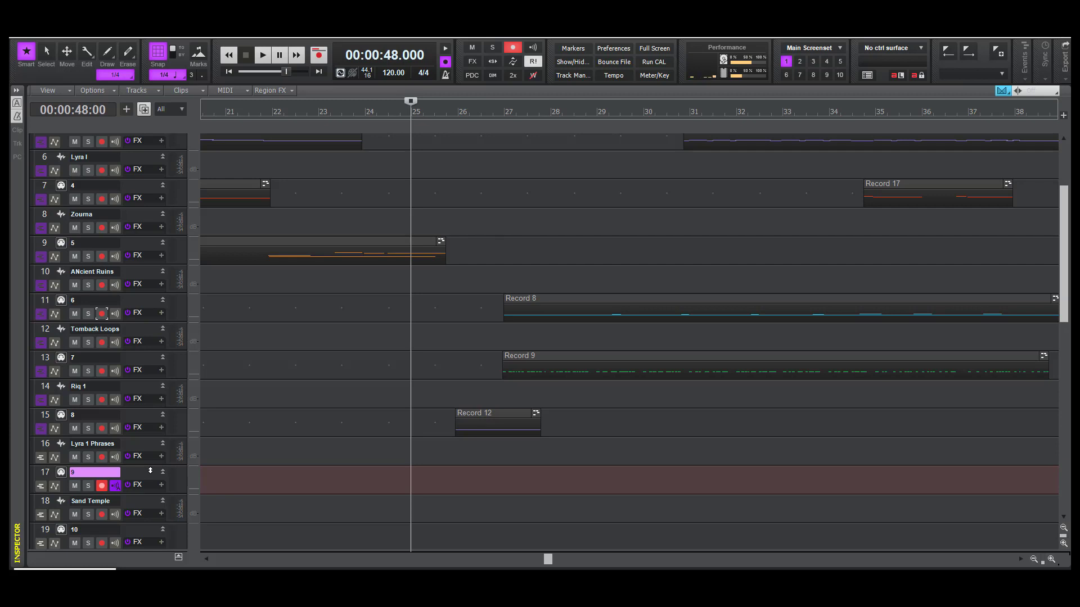
pyautogui.press('space')
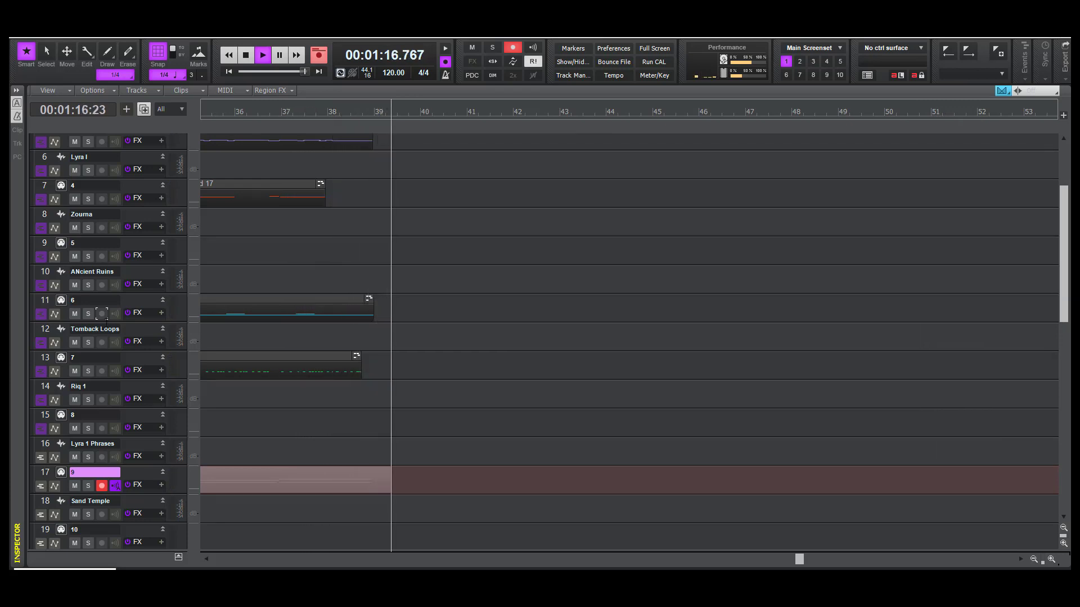
pyautogui.press('space')
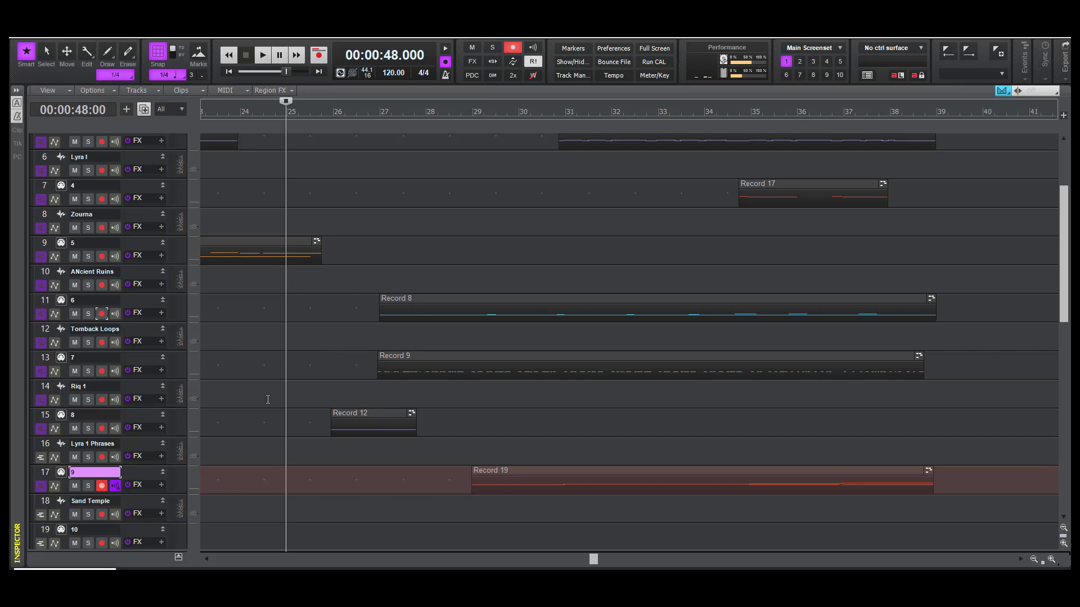
# Play back the new Sand Temple take from 48 seconds and disarm track 17
pyautogui.press('space')
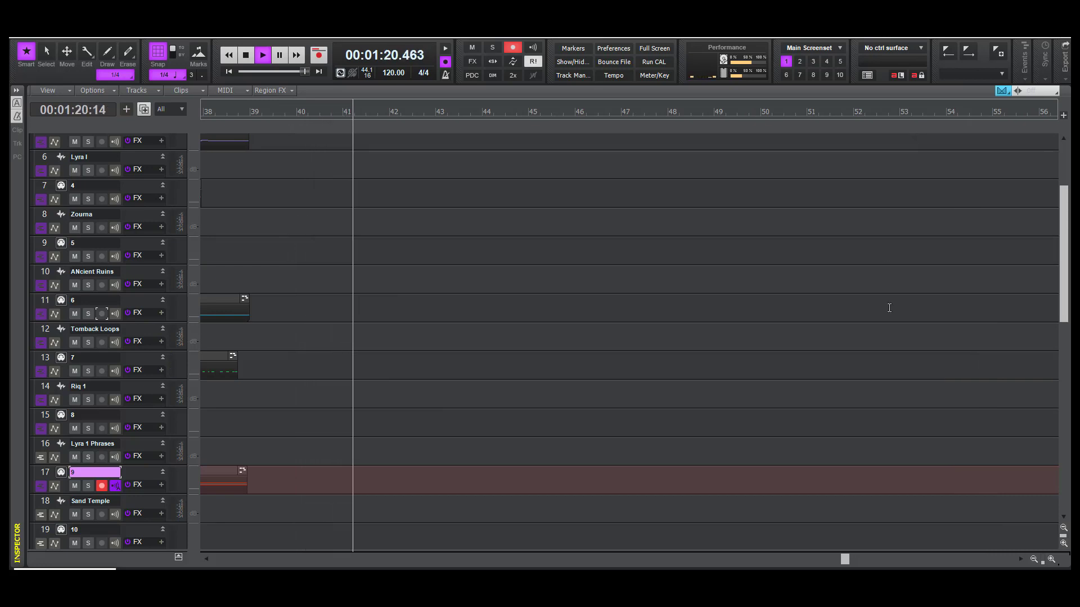
pyautogui.press('space')
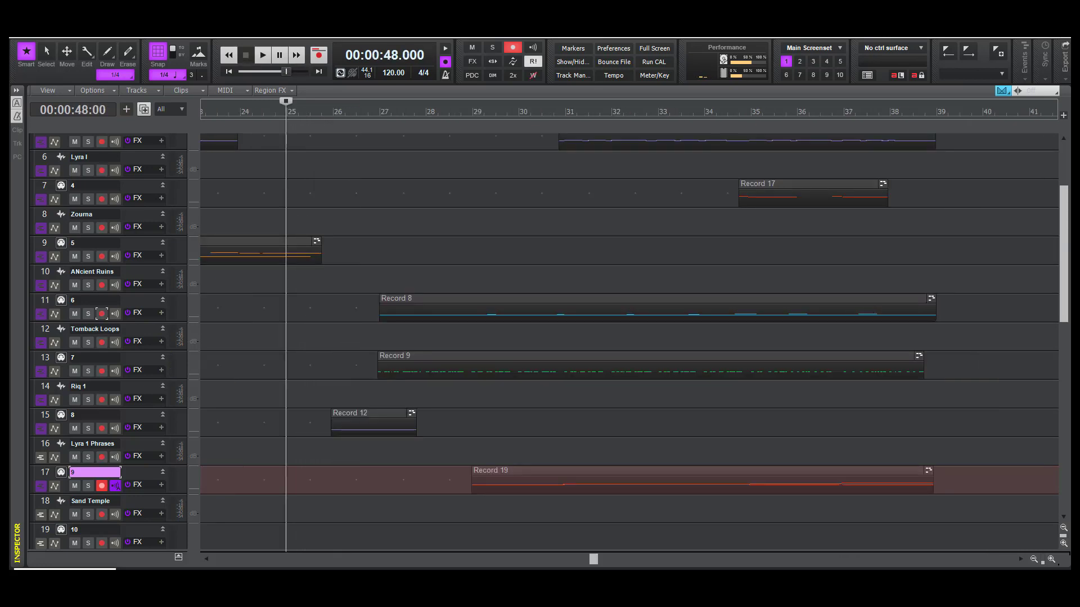
pyautogui.press('super+c')
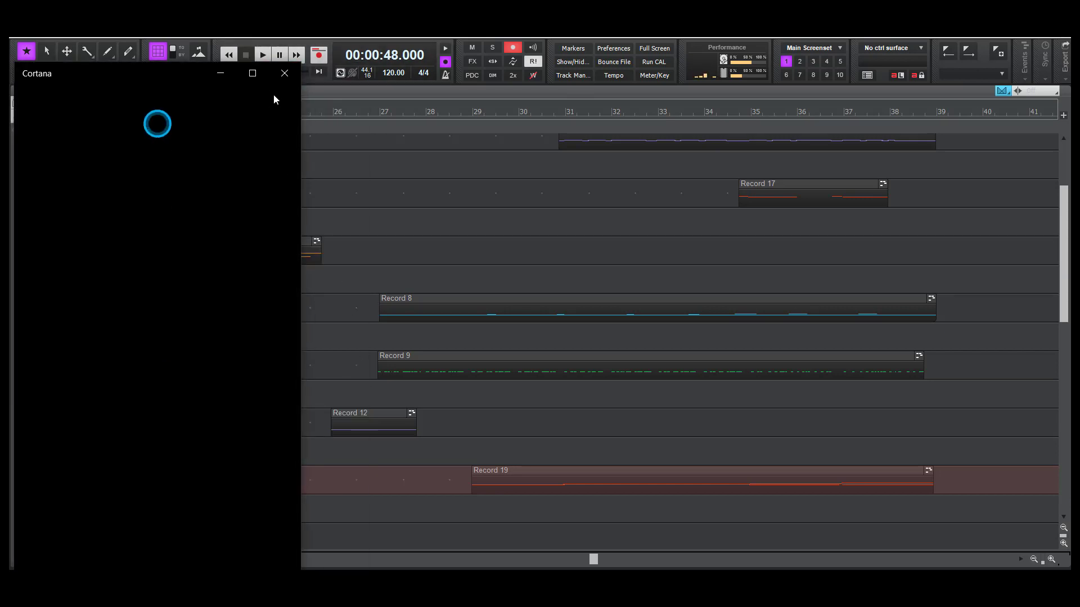
pyautogui.click(284, 73)
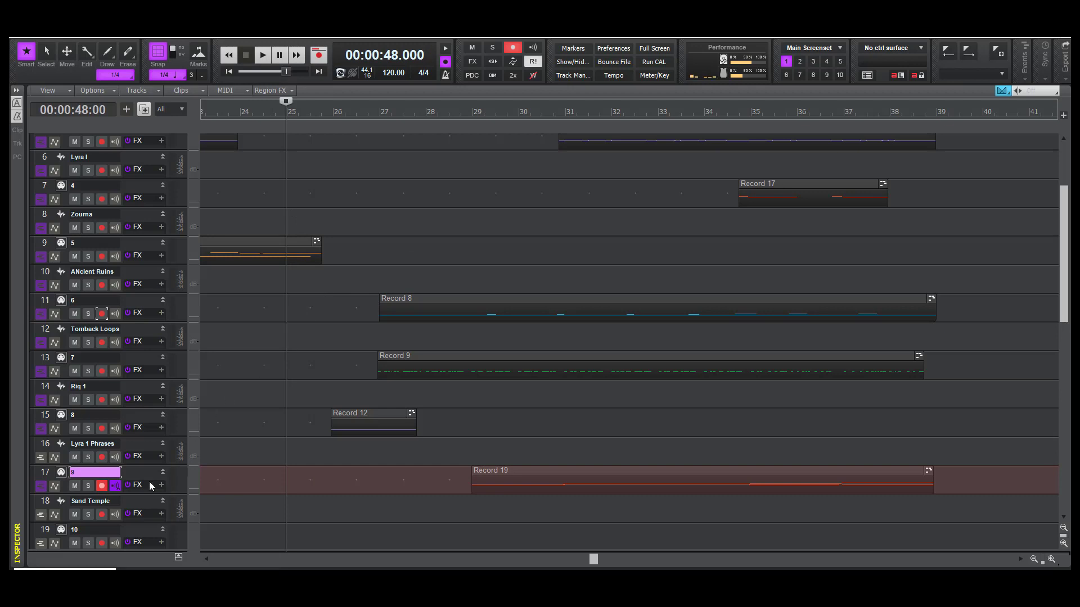
pyautogui.click(102, 485)
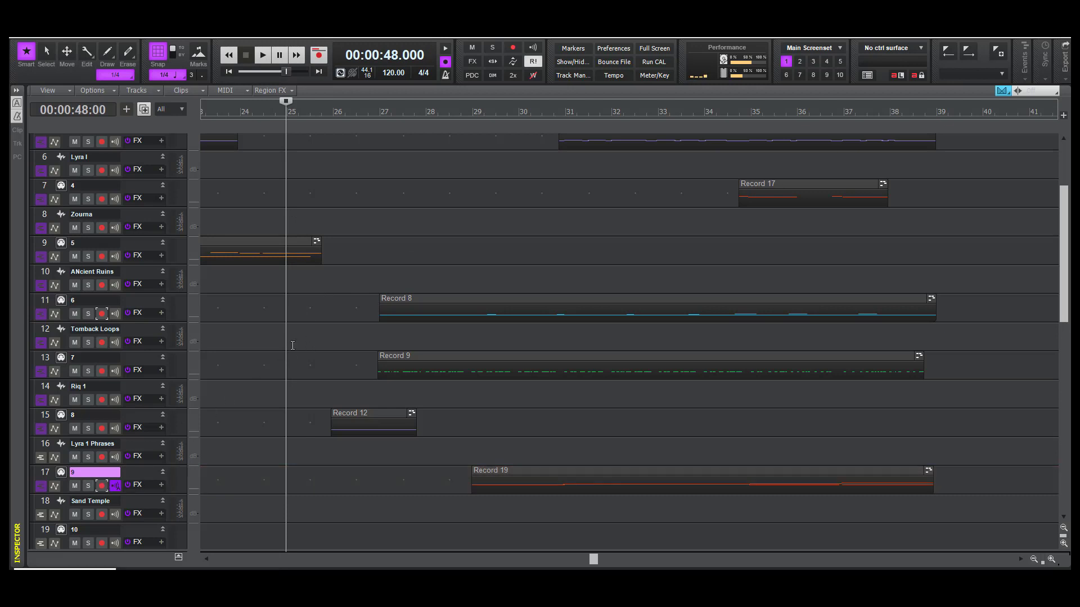
# Return to the start of the project and save it
pyautogui.click(228, 71)
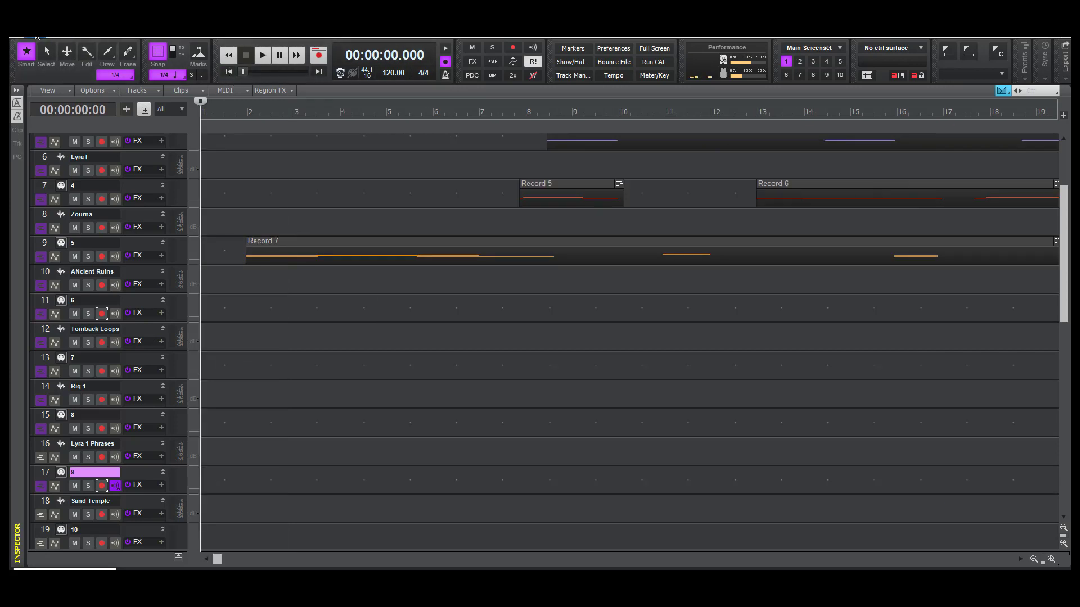
pyautogui.hotkey('alt', 'f')
pyautogui.click(56, 123)
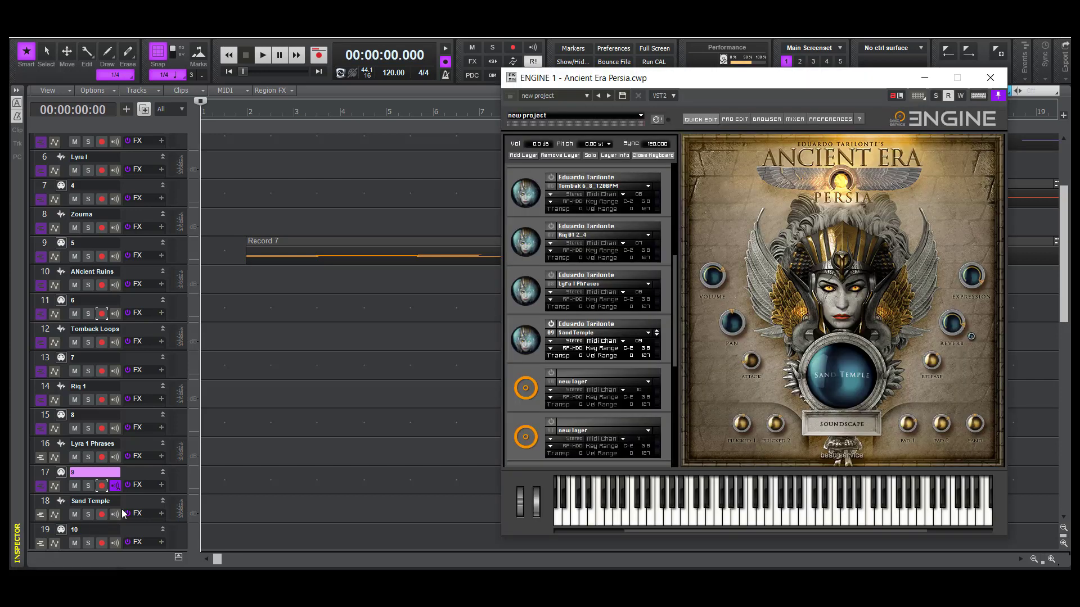
# Make track 19 active and select the empty layer 10 in ENGINE
pyautogui.doubleClick(139, 533)
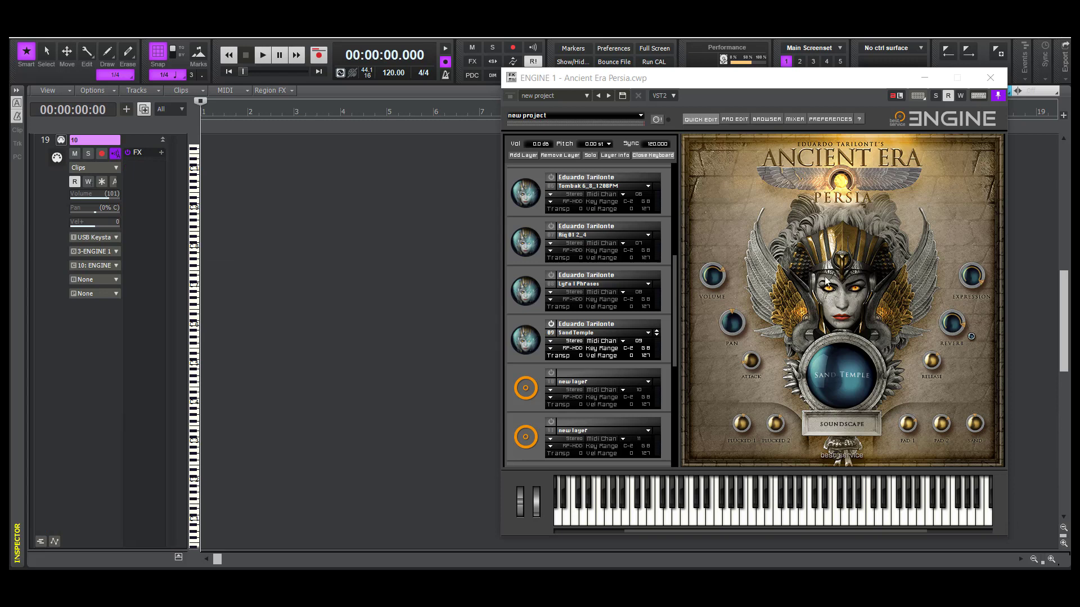
pyautogui.click(648, 383)
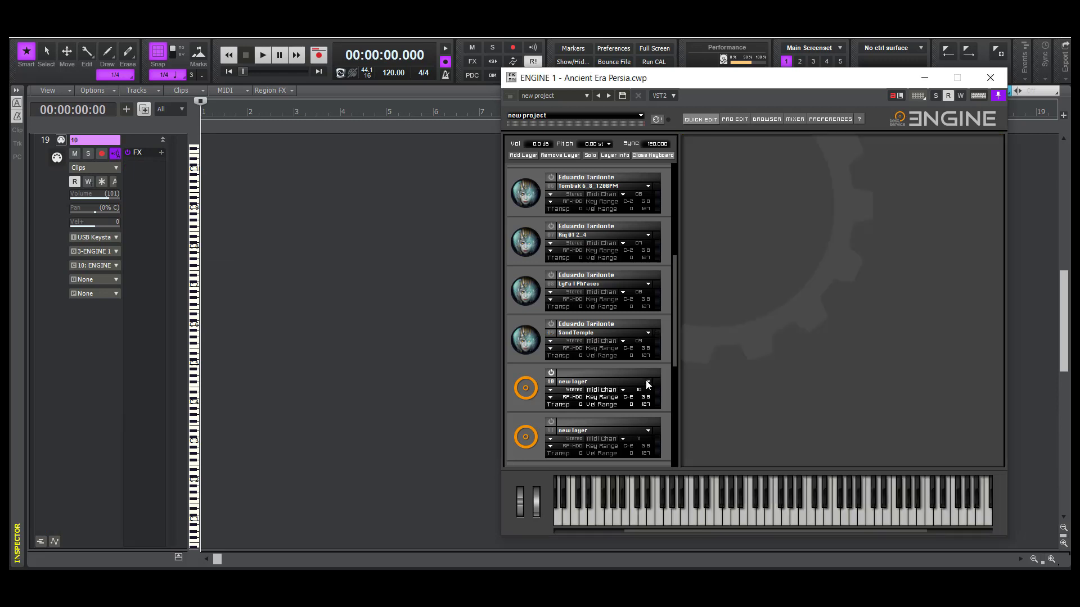
# Load the Ancient Era Persia wind instrument Persian Ney into layer 10 and audition it through track 19
pyautogui.click(649, 384)
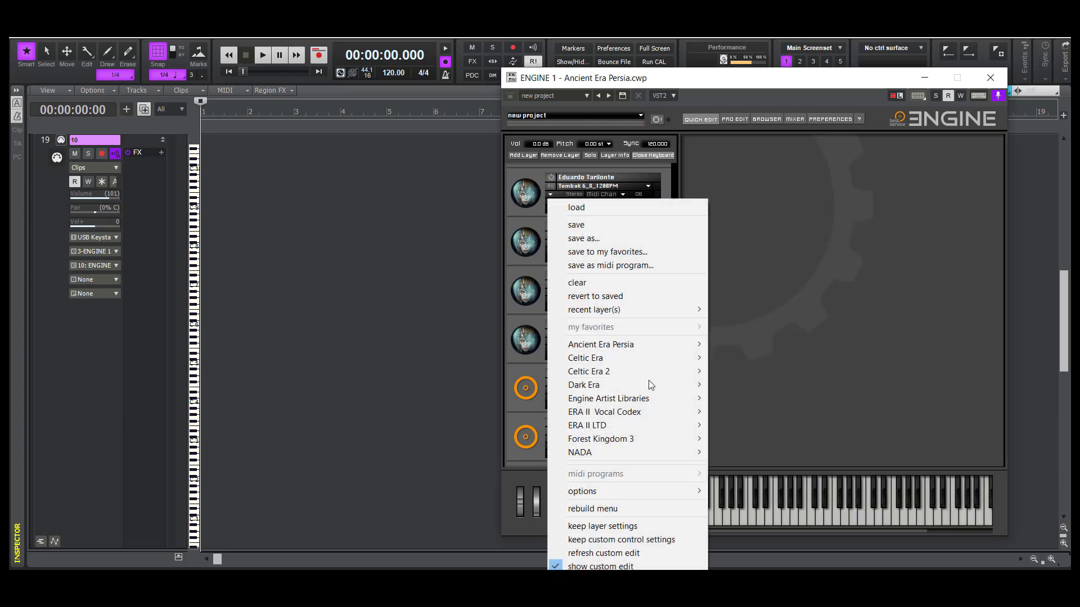
pyautogui.moveTo(638, 347)
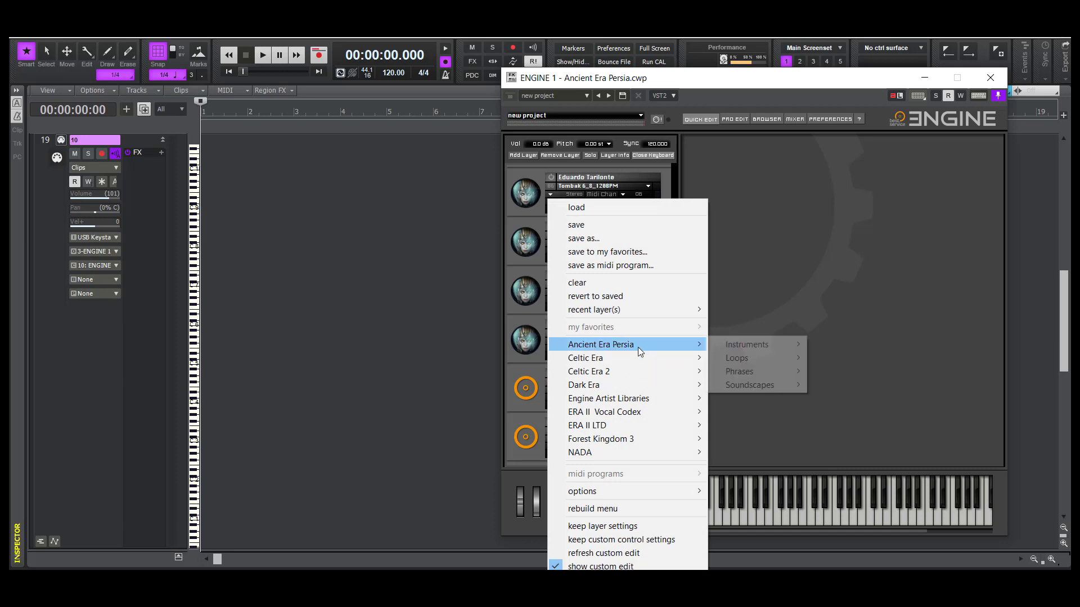
pyautogui.moveTo(758, 350)
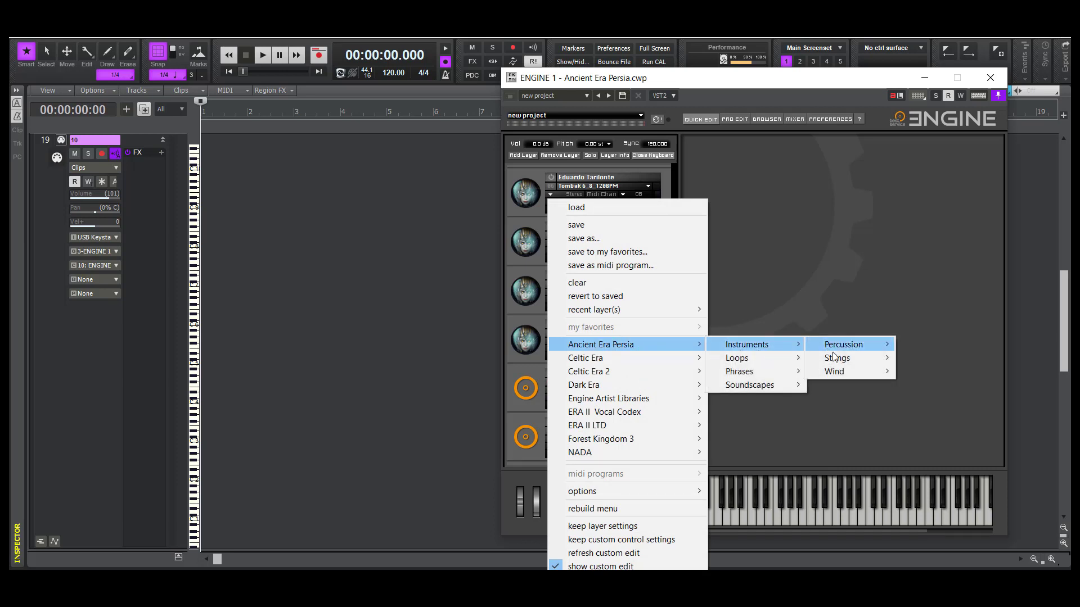
pyautogui.moveTo(844, 376)
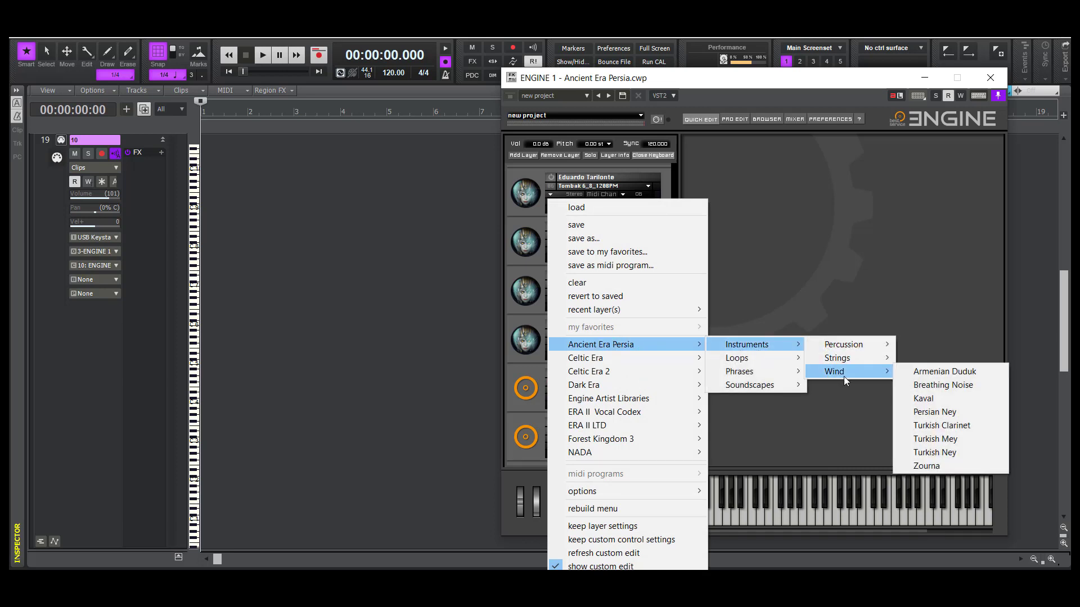
pyautogui.click(944, 412)
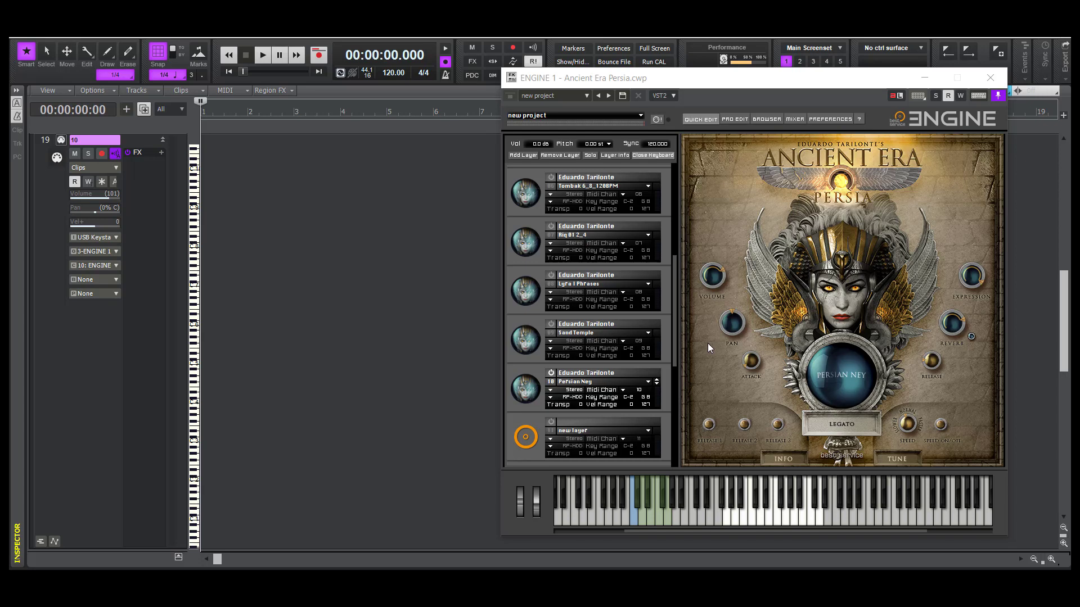
# Replace the instrument in layer 10 with the Ancient Era Persia wind instrument Turkish Clarinet and audition it
pyautogui.click(648, 382)
pyautogui.moveTo(649, 381)
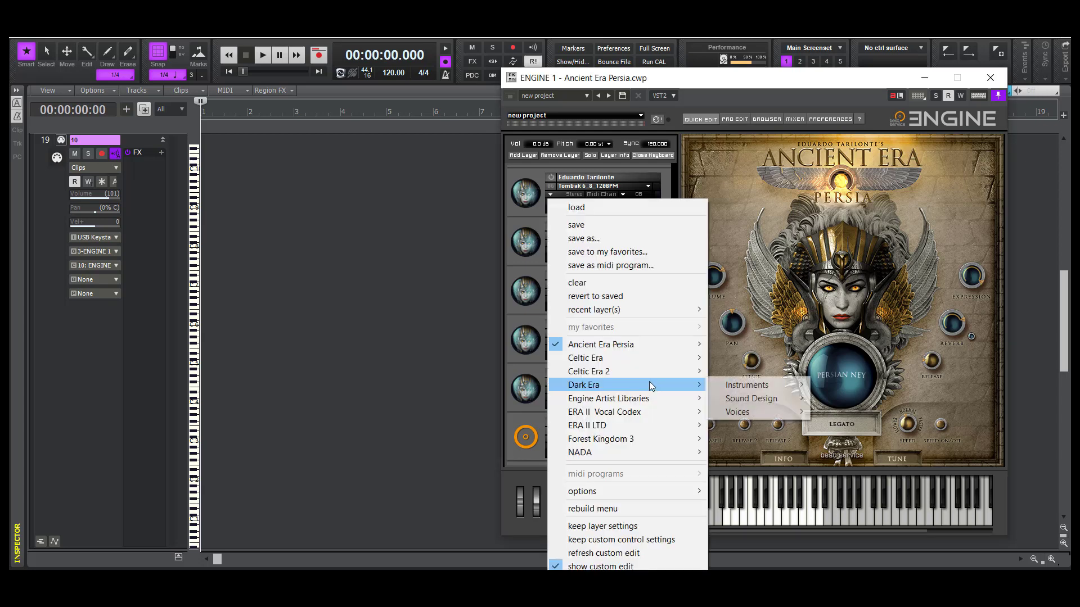
pyautogui.moveTo(645, 345)
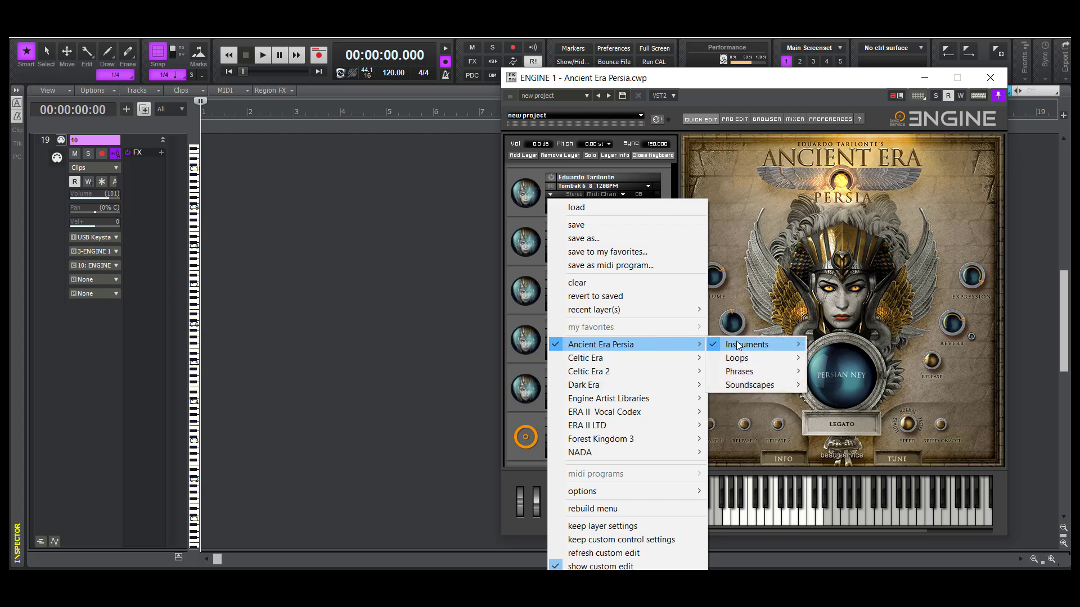
pyautogui.moveTo(738, 345)
pyautogui.moveTo(846, 370)
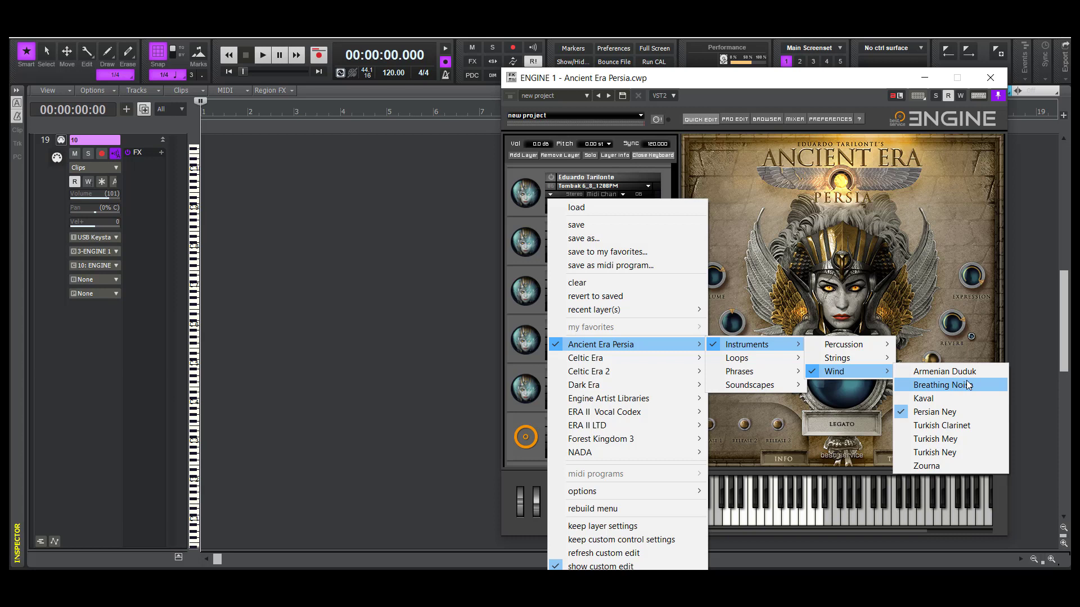
pyautogui.click(943, 427)
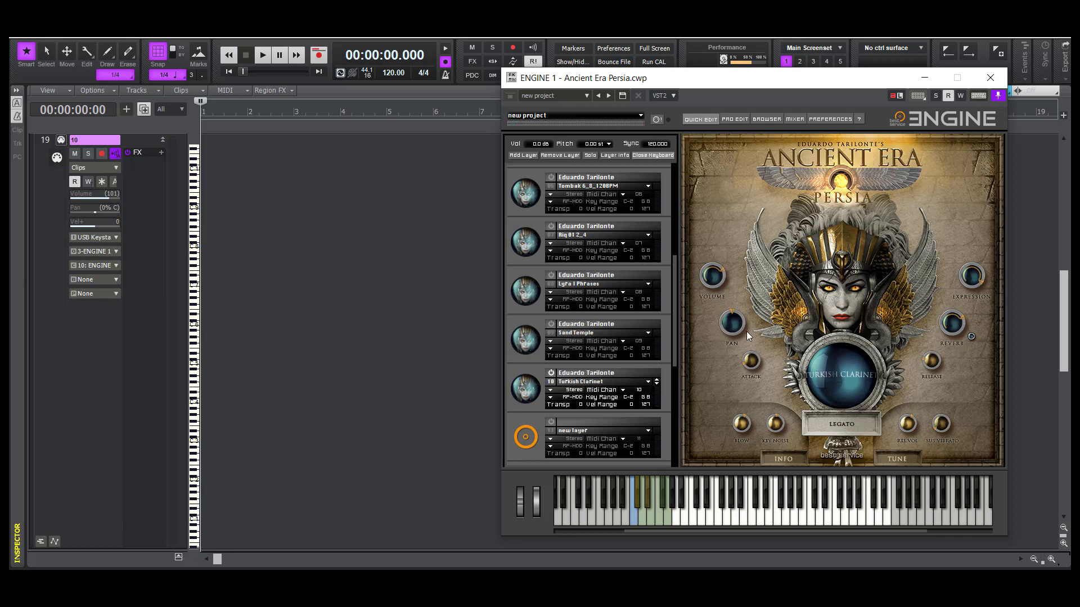
# Audition the Ancient Era Persia soundscapes Desert Loneliness, Forbidden Sands and Temple of the Undead one after another in ENGINE layer 10
pyautogui.click(649, 382)
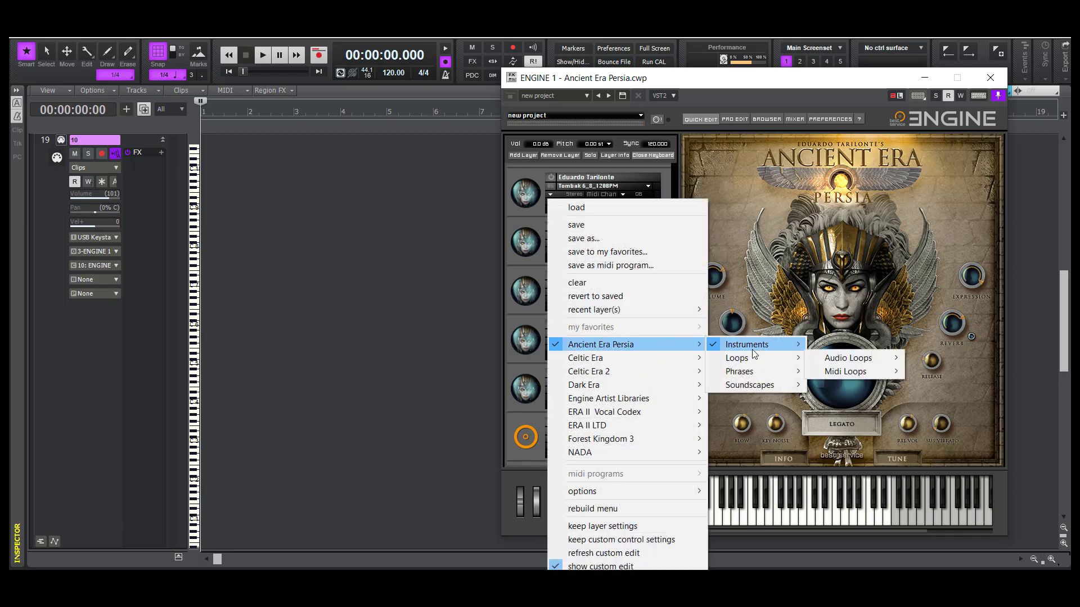
pyautogui.moveTo(747, 385)
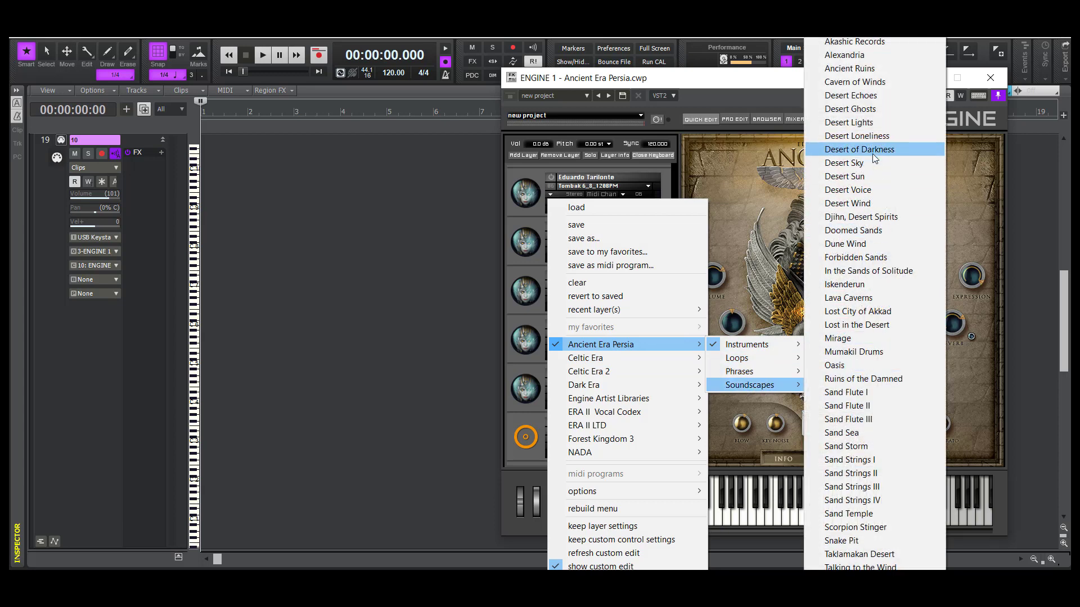
pyautogui.click(867, 135)
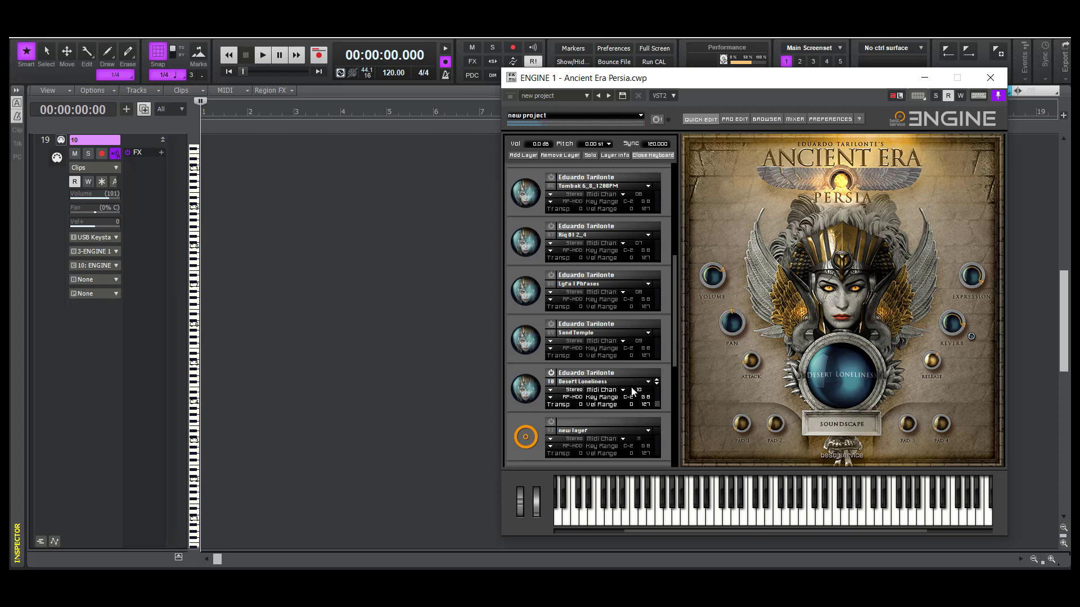
pyautogui.click(649, 382)
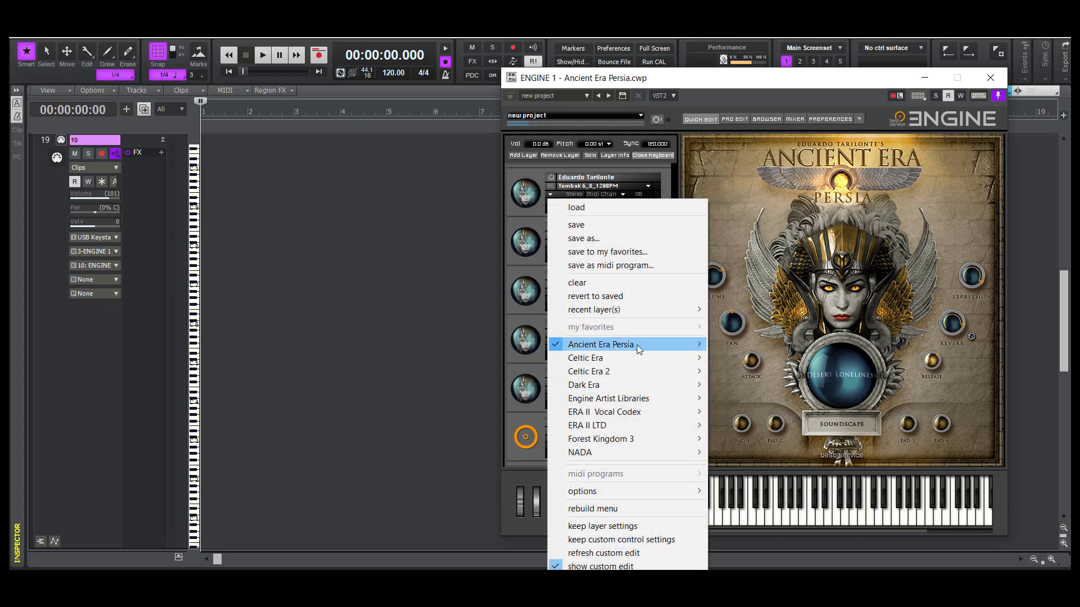
pyautogui.moveTo(748, 386)
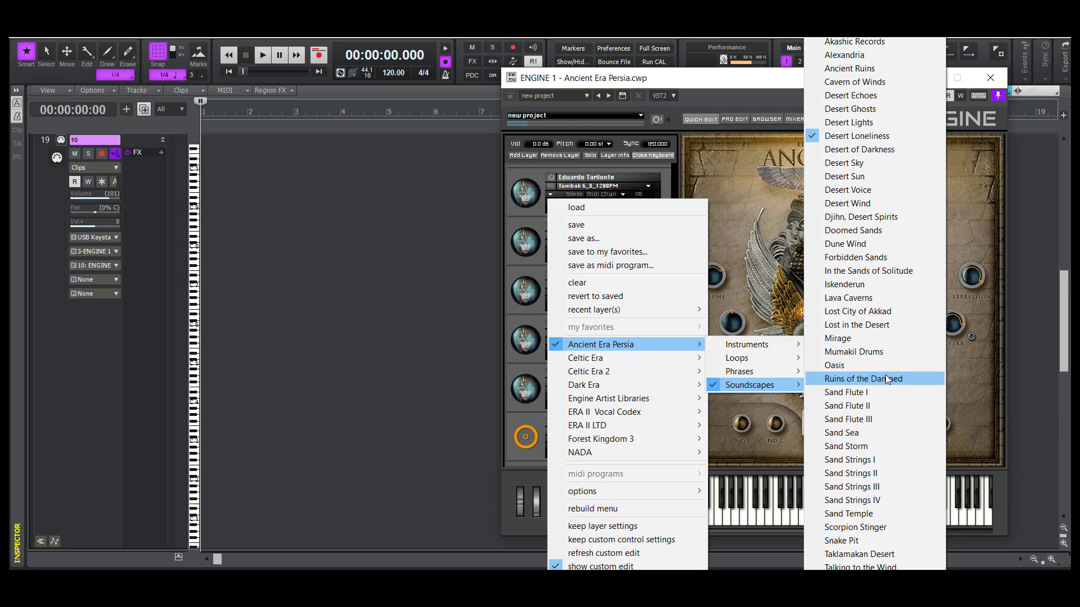
pyautogui.click(863, 262)
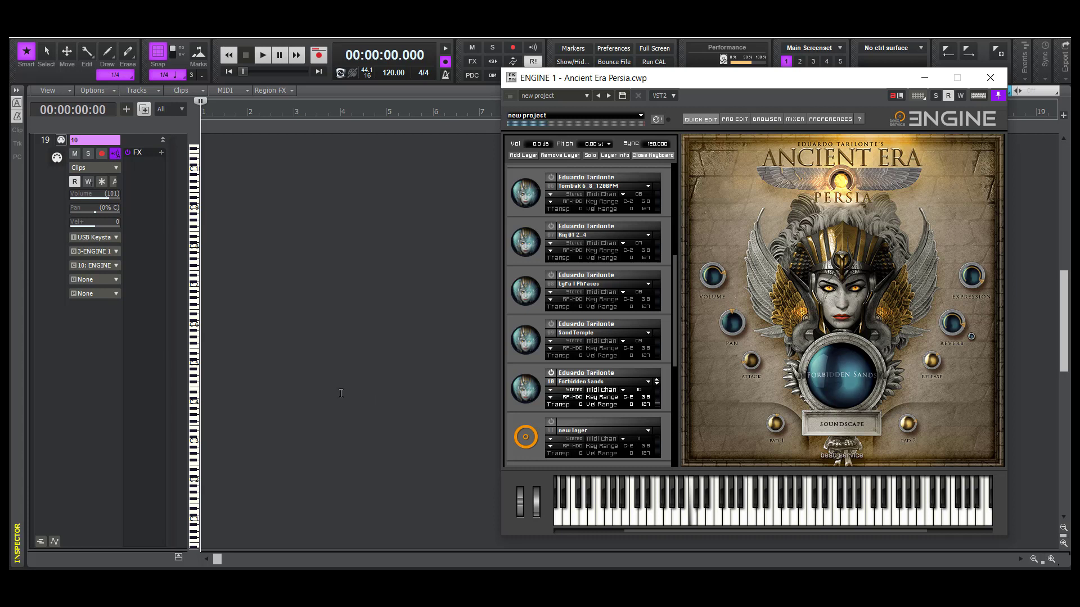
pyautogui.click(650, 381)
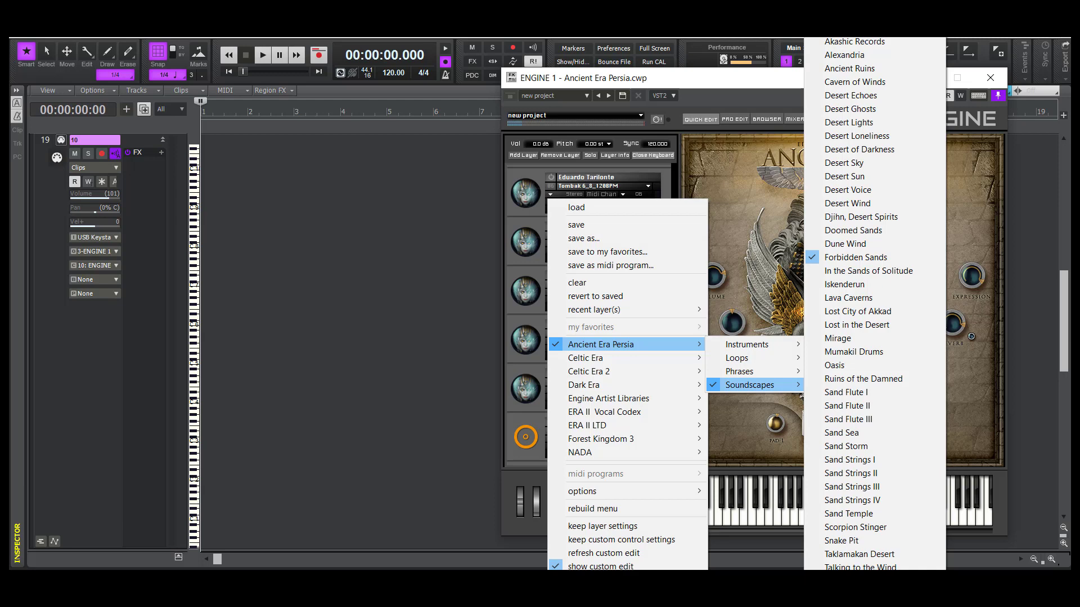
pyautogui.click(860, 581)
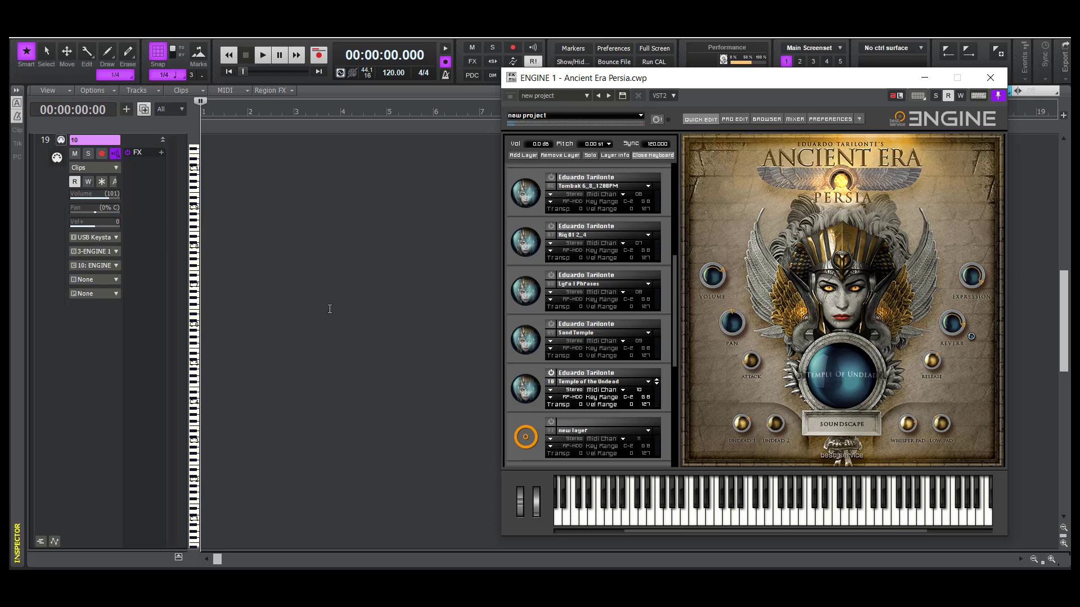
# Load the Ancient Era Persia soundscape World of the Dead into ENGINE layer 10 and audition it
pyautogui.click(649, 382)
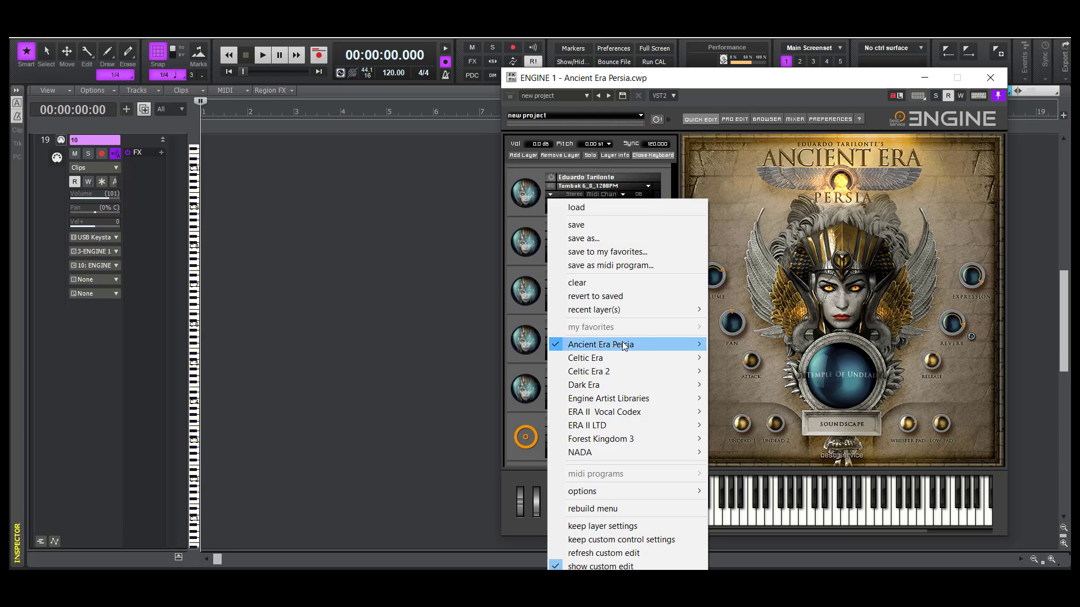
pyautogui.moveTo(757, 386)
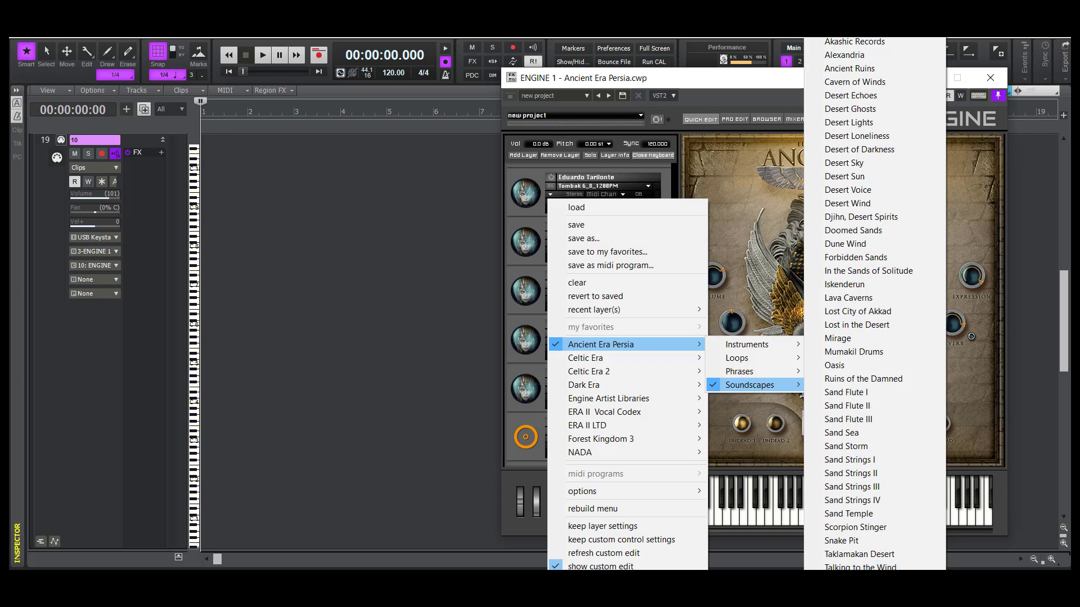
pyautogui.scroll(-8, 866, 555)
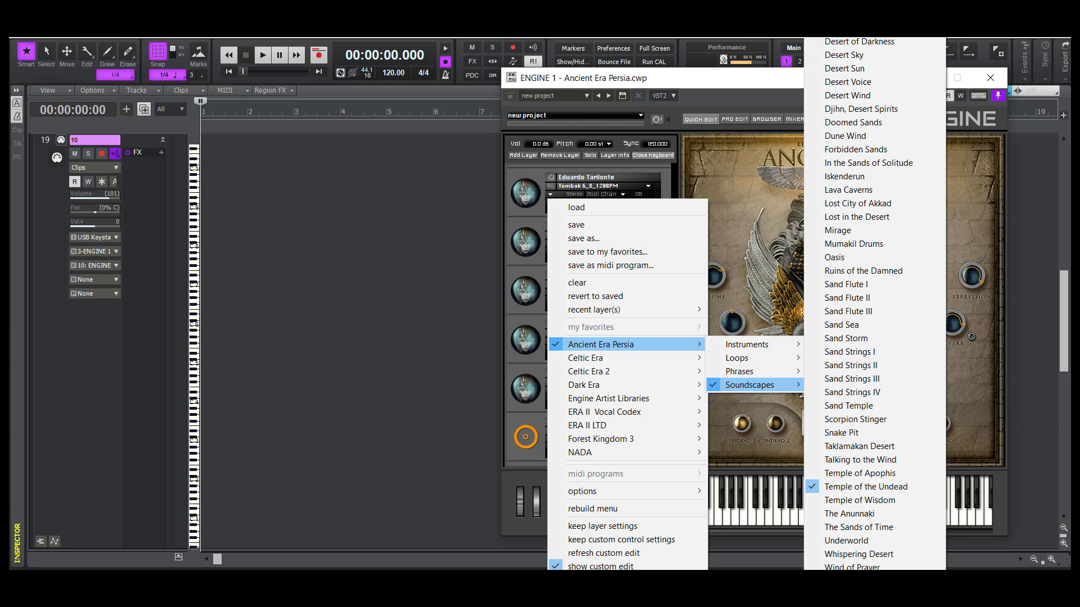
pyautogui.press('Escape')
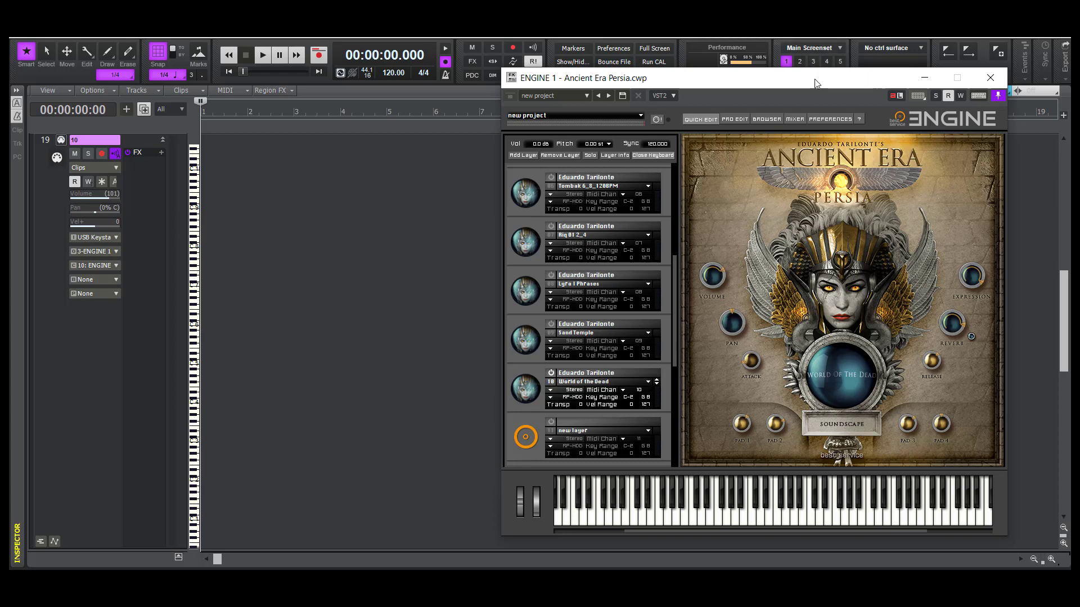
# Minimize the ENGINE window and save the project with the playhead returned to the start
pyautogui.moveTo(822, 84); pyautogui.dragTo(635, 86)
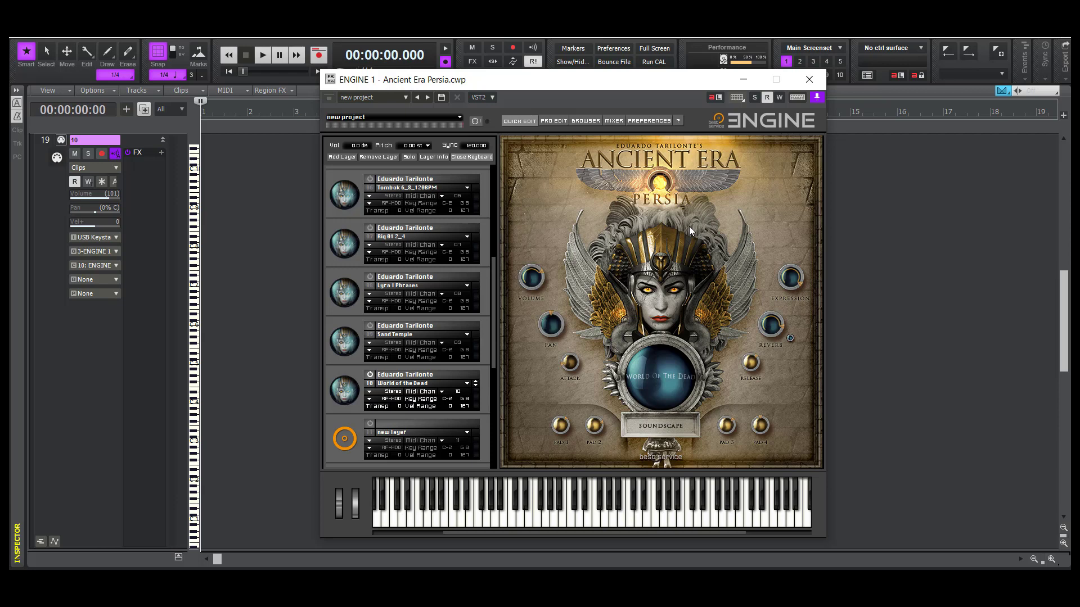
pyautogui.click(741, 81)
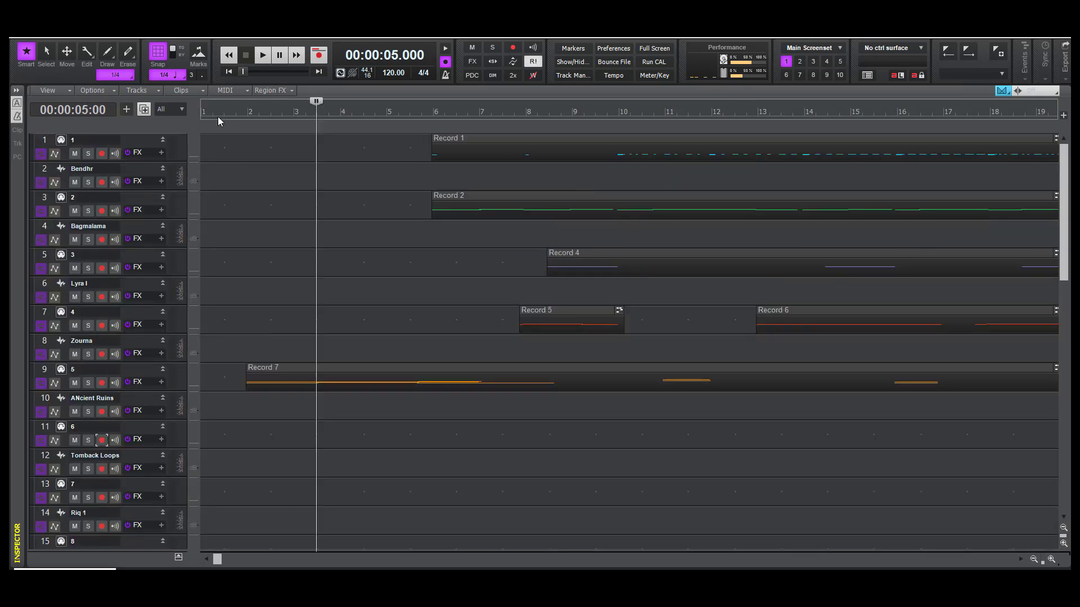
pyautogui.click(229, 71)
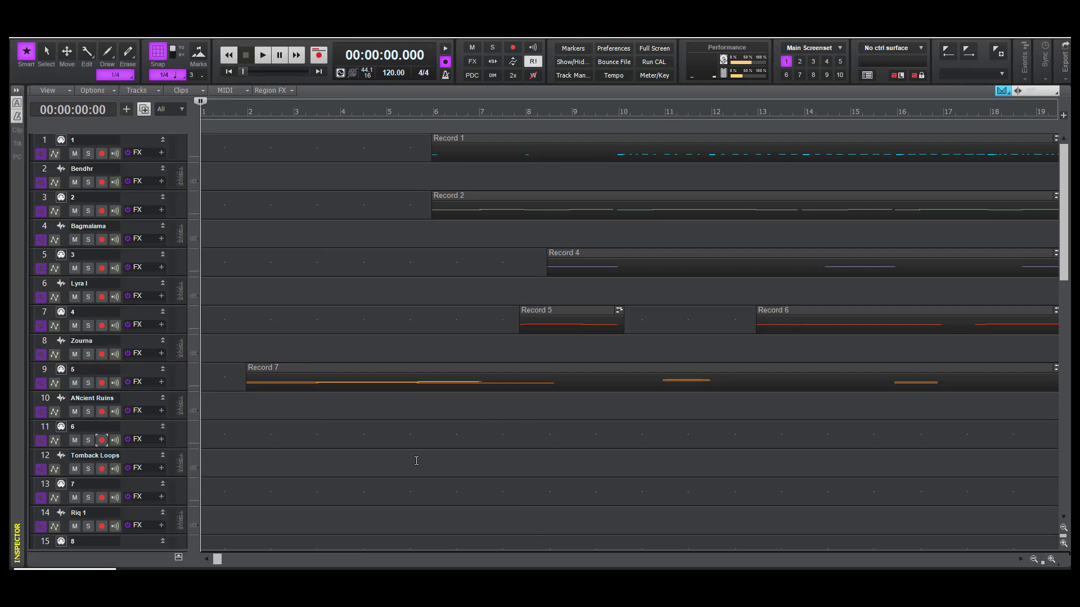
pyautogui.click(31, 40)
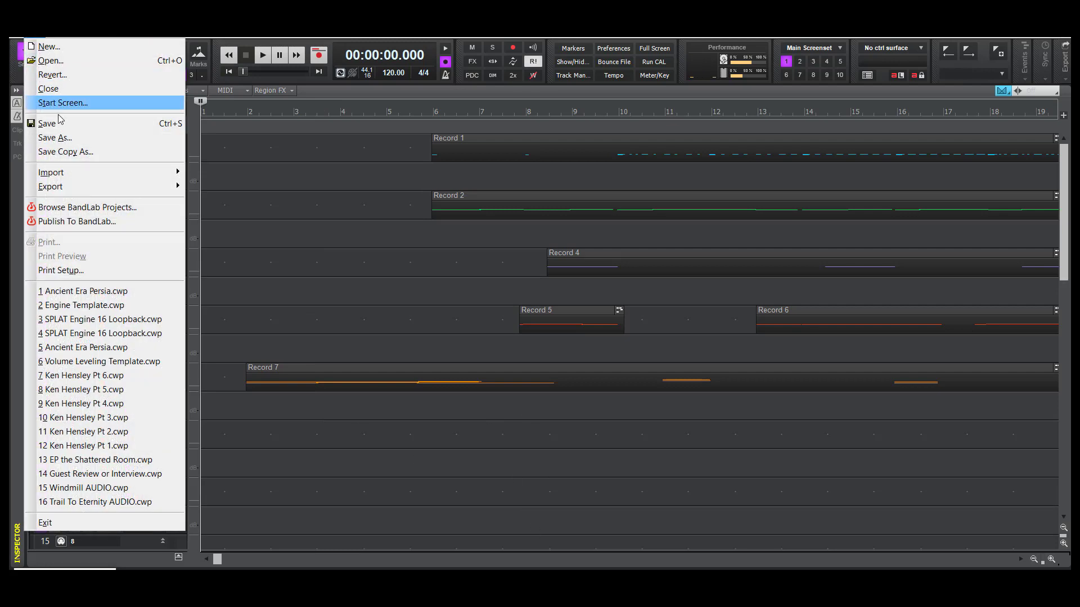
pyautogui.click(60, 124)
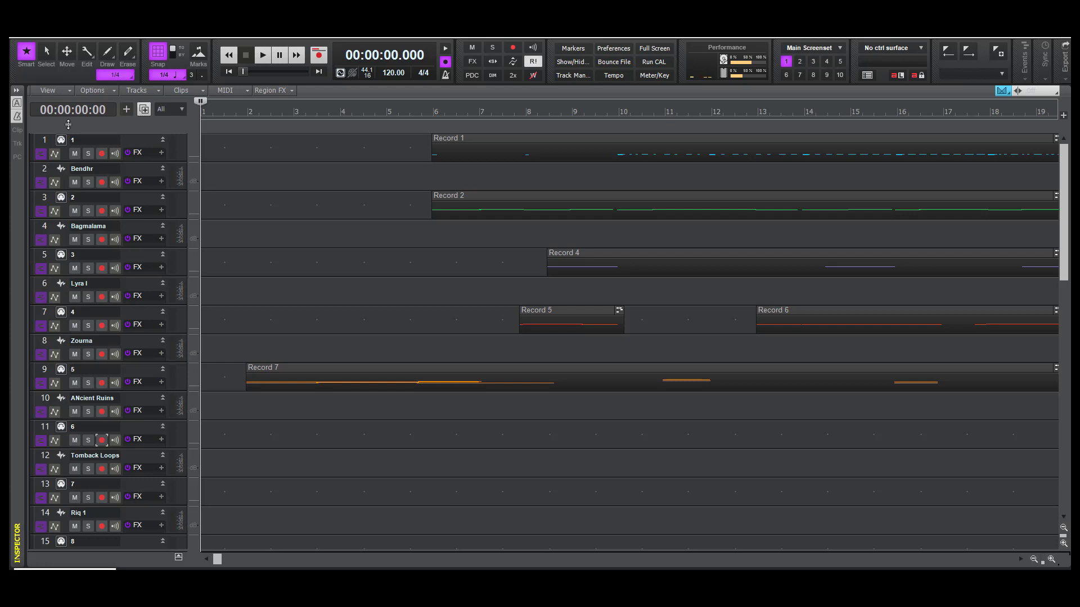
# Play the whole piece from the start to past its last clips, stop playback and save the project
pyautogui.press('space')
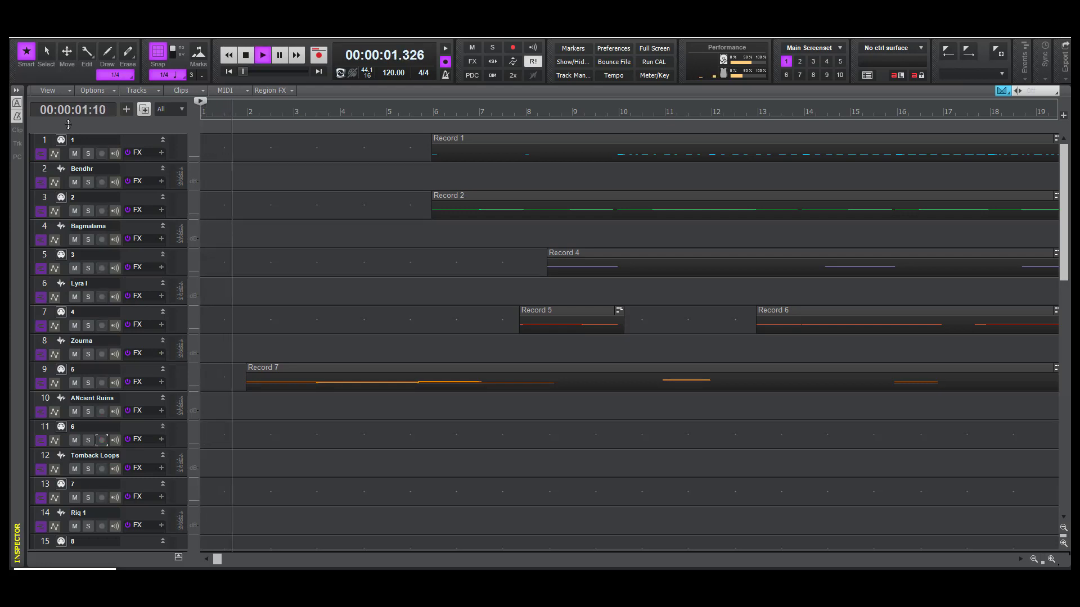
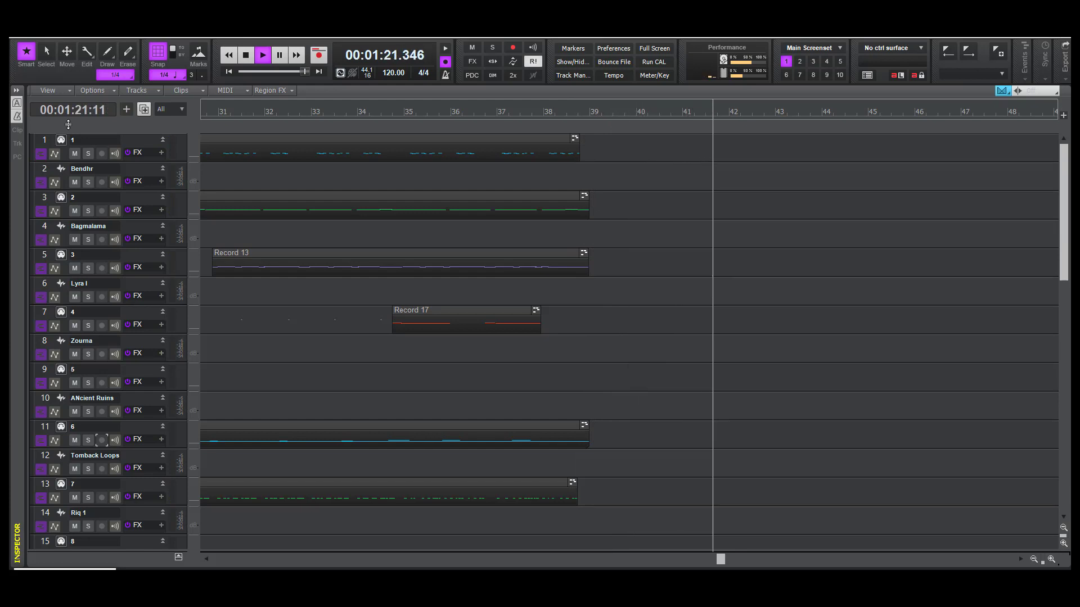
pyautogui.press('space')
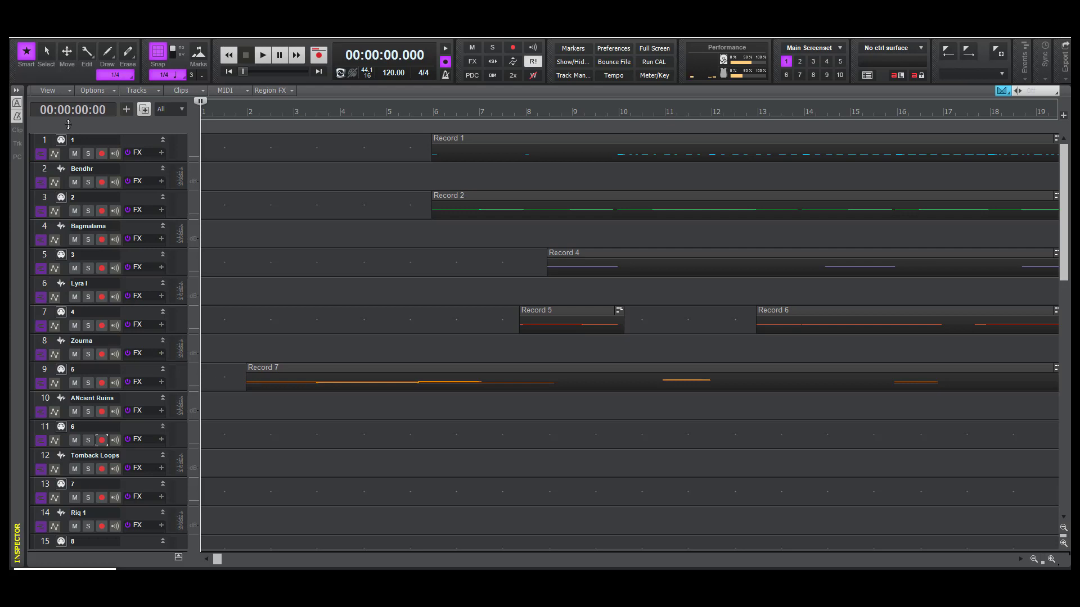
pyautogui.hotkey('alt', 'f')
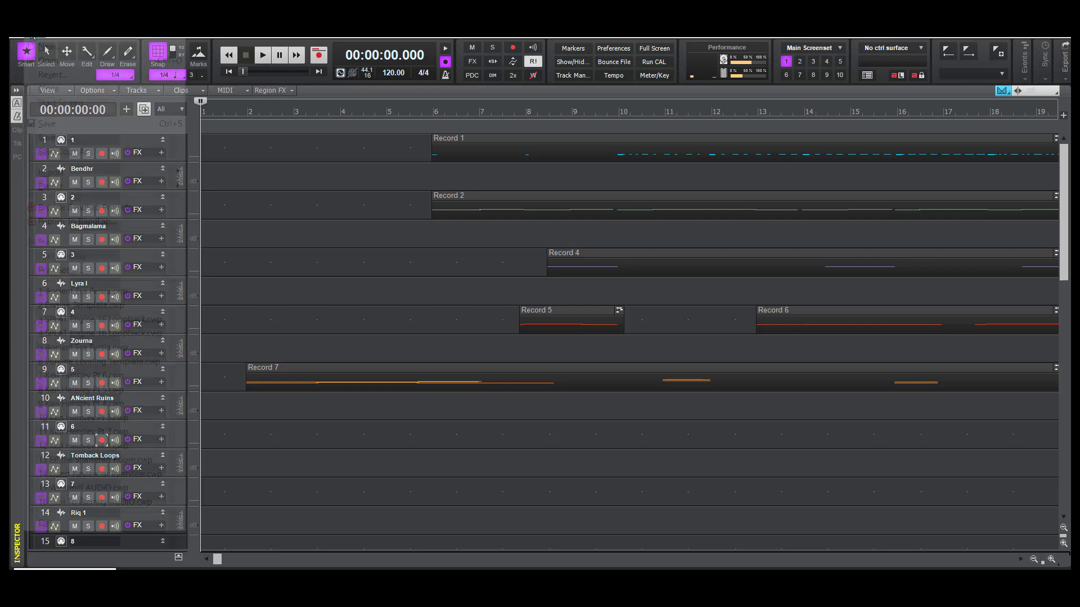
pyautogui.click(45, 123)
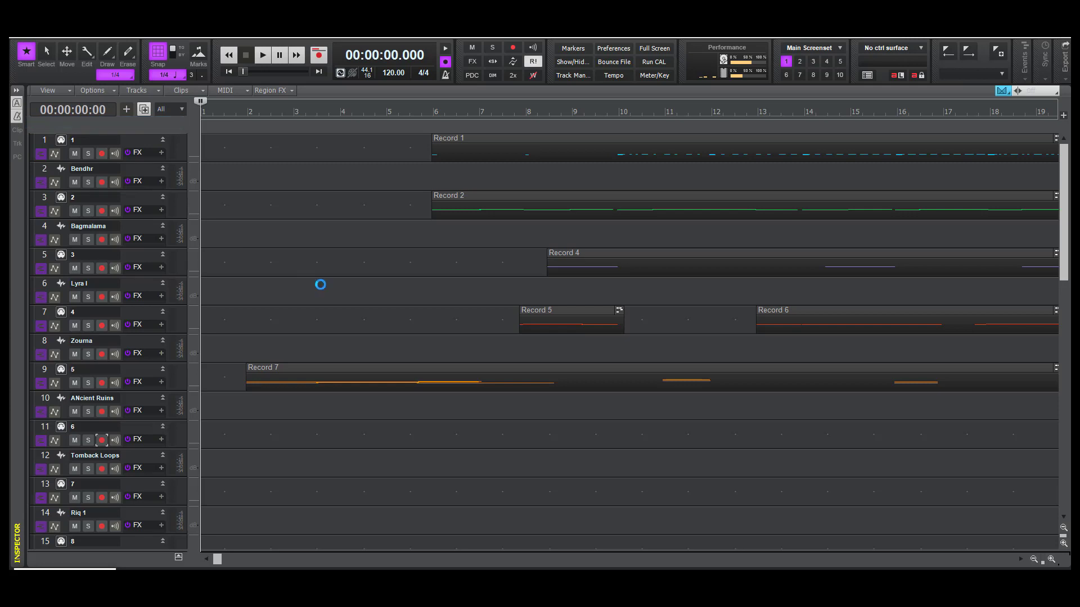